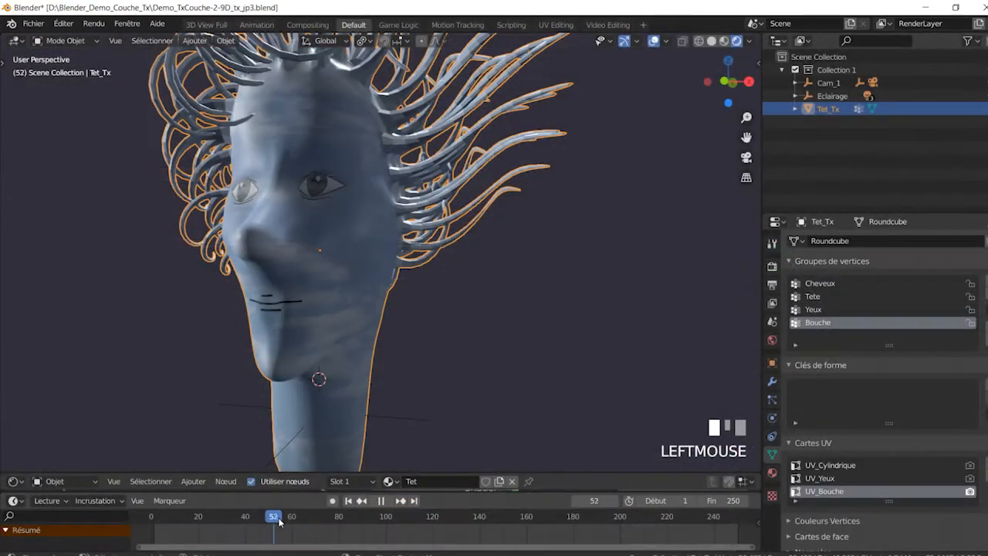
Scrub the animation beyond frame 52 to preview the textured head
{"action": "left_click_drag", "start_coordinate": [280, 522], "coordinate": [302, 534]}
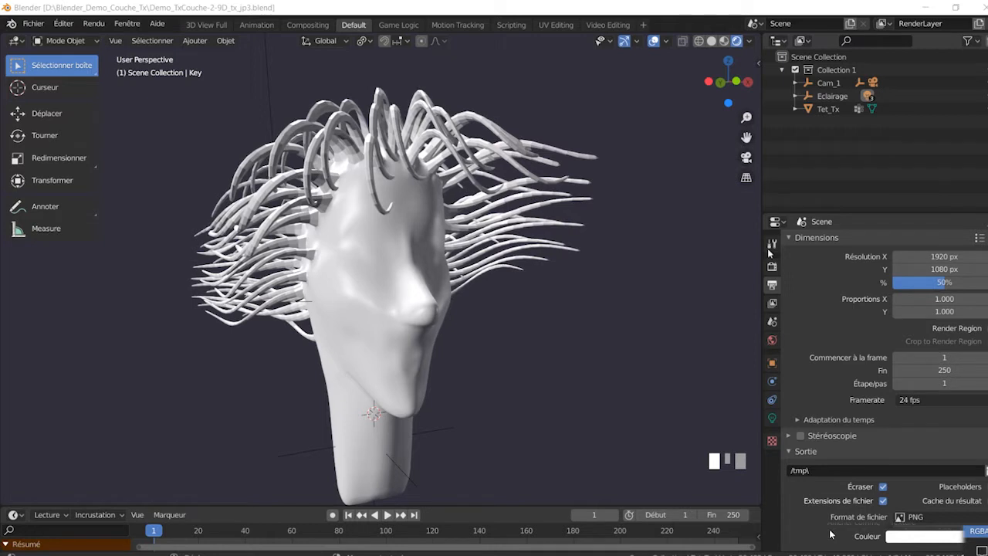
Select the Tet_Tx head and turn on its wireframe viewport display with all edges shown
{"action": "left_click", "coordinate": [430, 277]}
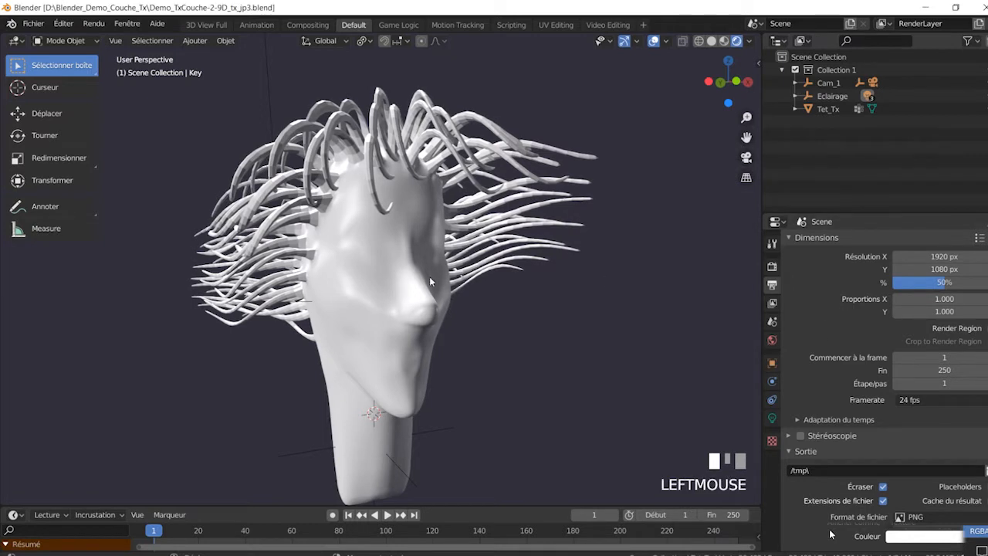
{"action": "left_click", "coordinate": [774, 366]}
{"action": "left_click", "coordinate": [979, 478]}
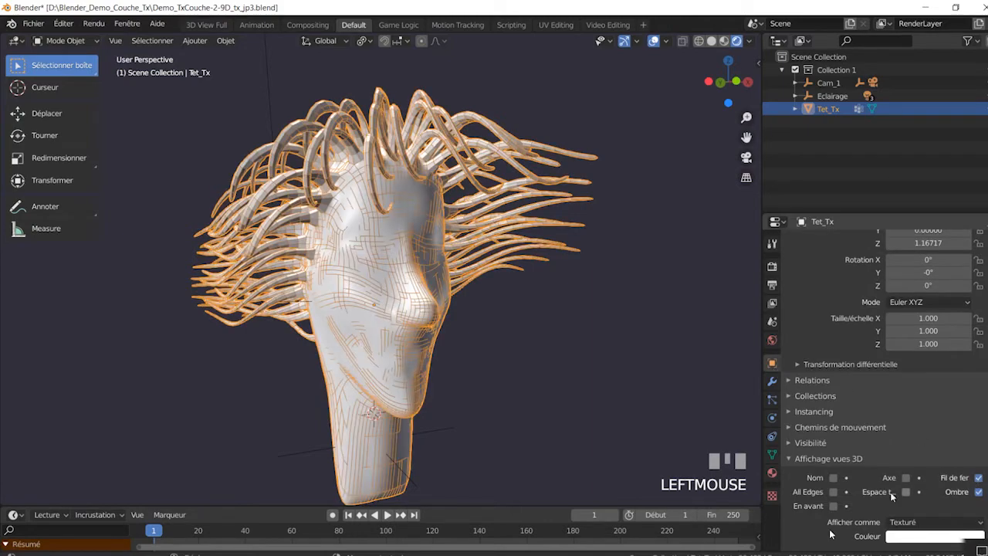
{"action": "left_click", "coordinate": [833, 492]}
Examine the wireframe mesh of the head and hair from the front, three-quarter and profile views
{"action": "scroll", "coordinate": [391, 323], "scroll_direction": "up", "scroll_amount": 2}
{"action": "scroll", "coordinate": [392, 324], "scroll_direction": "up", "scroll_amount": 1}
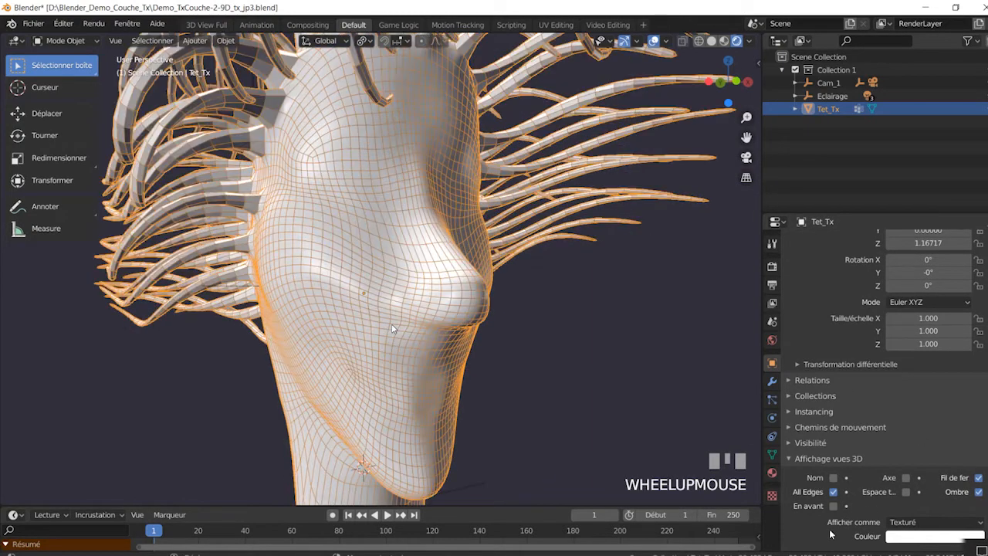
{"action": "scroll", "coordinate": [391, 324], "scroll_direction": "down", "scroll_amount": 2}
{"action": "middle_click_drag", "start_coordinate": [392, 323], "coordinate": [512, 290], "text": "shift"}
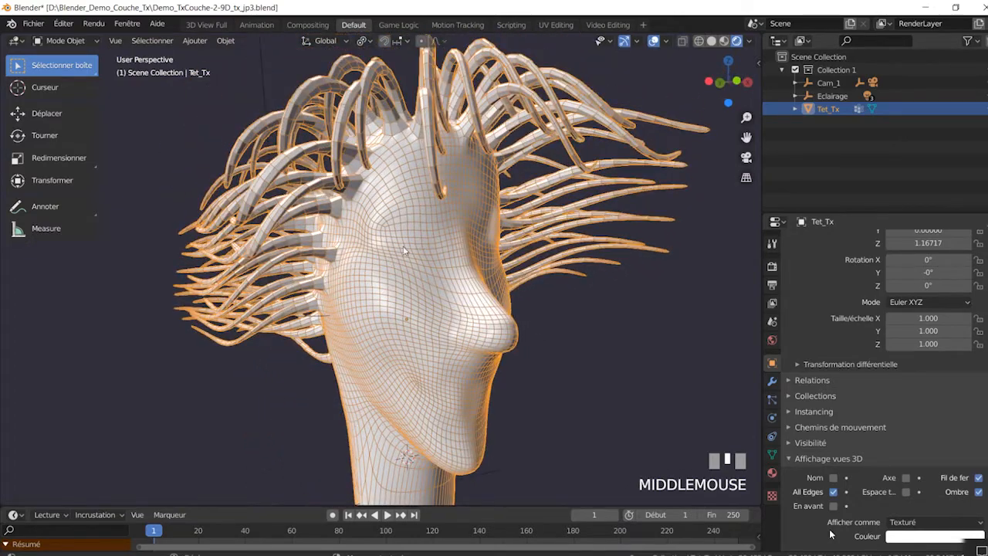
{"action": "middle_click_drag", "start_coordinate": [534, 375], "coordinate": [491, 380]}
{"action": "middle_click_drag", "start_coordinate": [657, 384], "coordinate": [597, 386]}
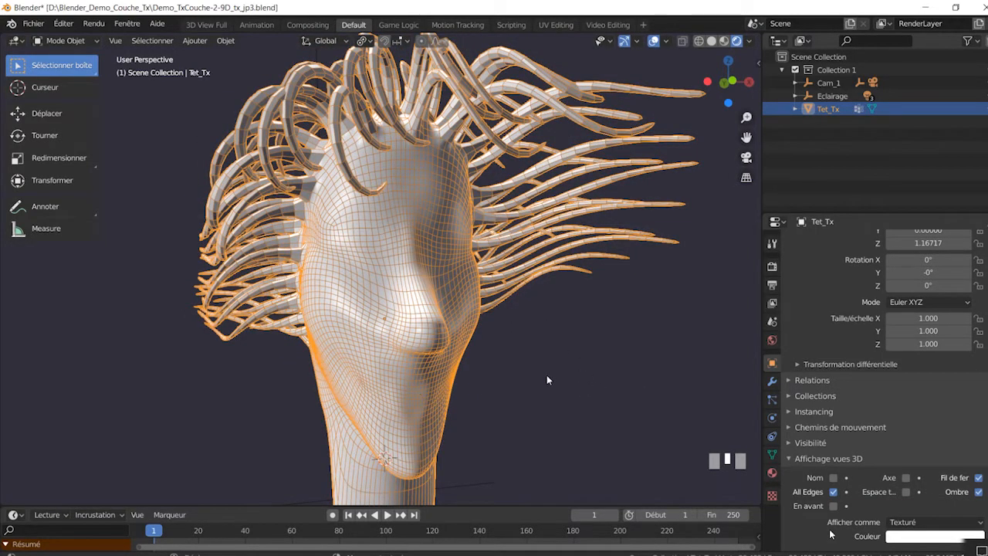
{"action": "middle_click_drag", "start_coordinate": [546, 380], "coordinate": [569, 328]}
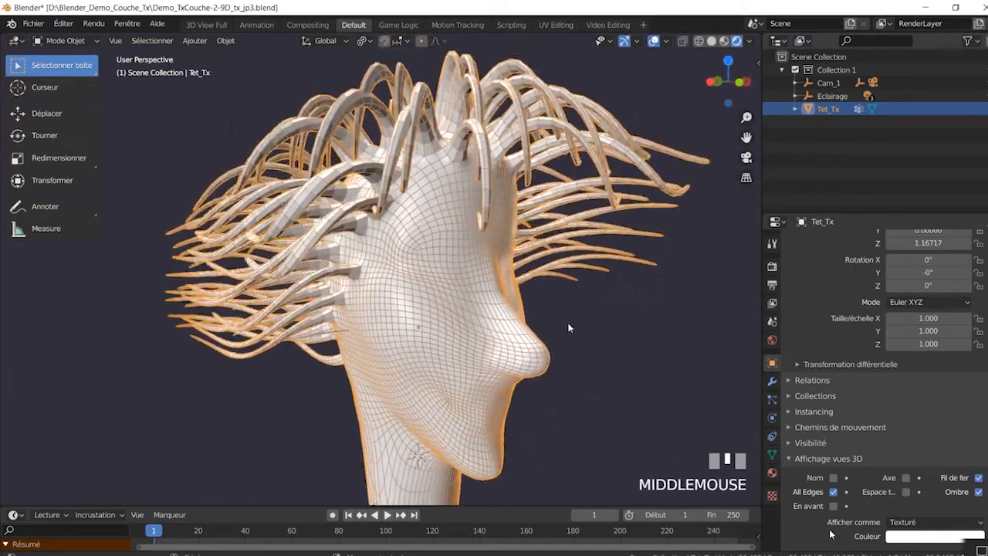
{"action": "mouse_move", "coordinate": [565, 294]}
{"action": "middle_mouse_down"}
{"action": "mouse_move", "coordinate": [545, 313]}
{"action": "mouse_move", "coordinate": [593, 304]}
{"action": "mouse_move", "coordinate": [580, 292]}
{"action": "middle_mouse_up"}
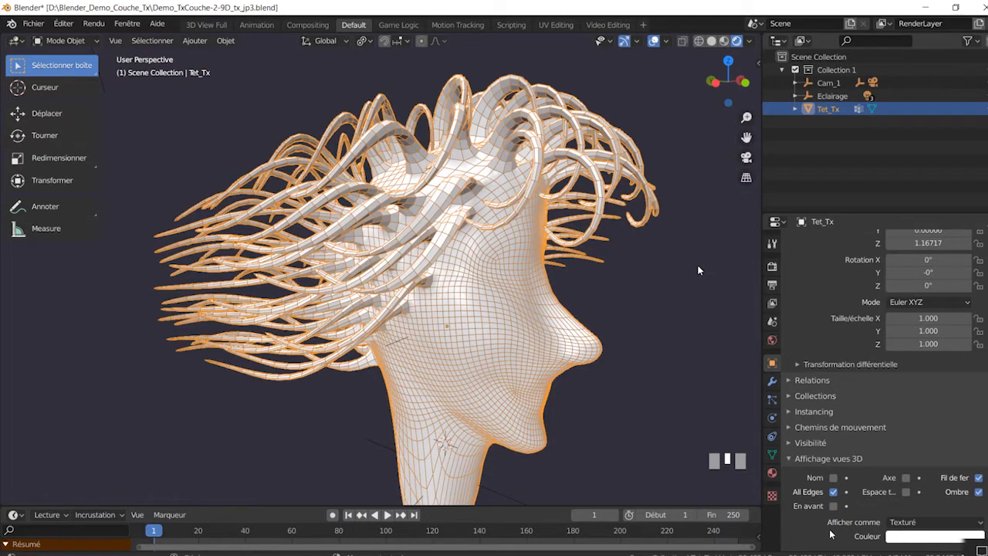
{"action": "middle_click_drag", "start_coordinate": [596, 303], "coordinate": [579, 297]}
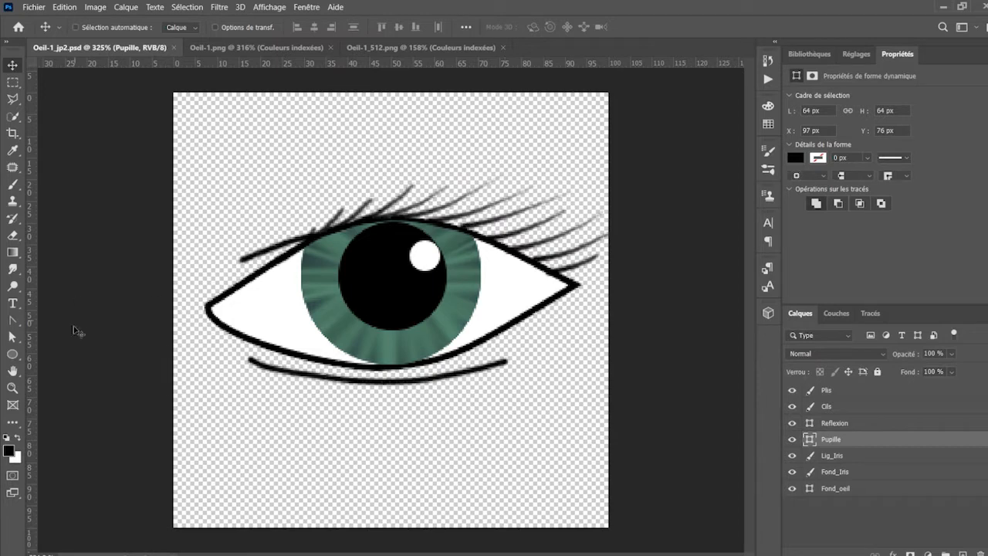
In Photoshop, lower the upper eyelid anchor of the Fond_oeil shape so the shape is about 77 px high
{"action": "left_click", "coordinate": [13, 337]}
{"action": "left_click", "coordinate": [871, 493]}
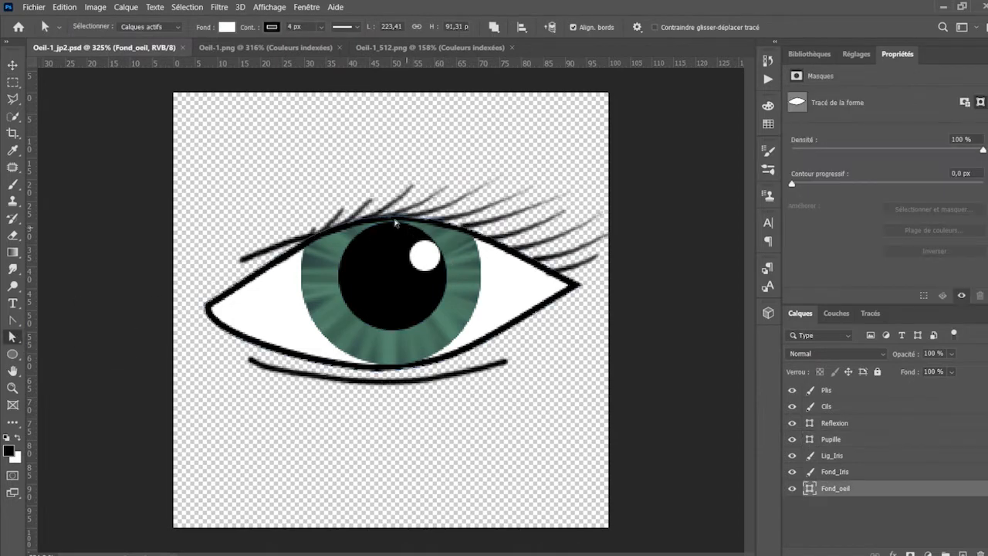
{"action": "left_click_drag", "start_coordinate": [384, 224], "coordinate": [387, 193]}
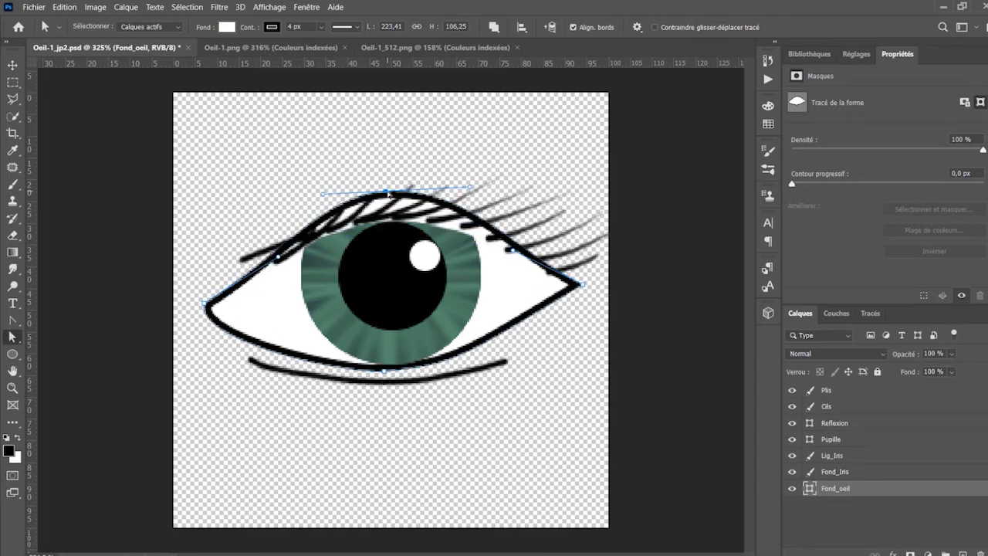
{"action": "left_click_drag", "start_coordinate": [388, 192], "coordinate": [385, 242]}
Try moving the left corner anchor of the eye outline upward, and undo the move
{"action": "left_click", "coordinate": [208, 302]}
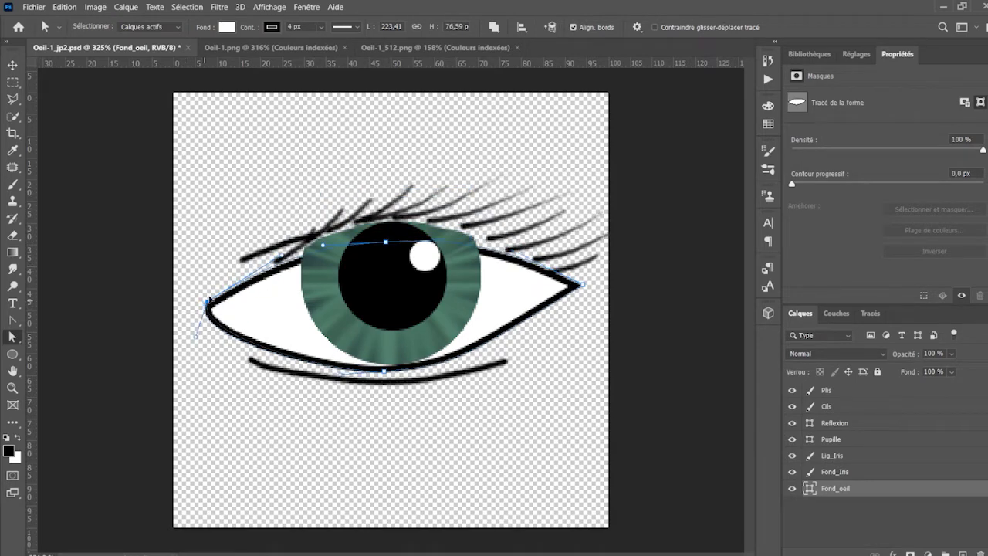
{"action": "left_click_drag", "start_coordinate": [208, 301], "coordinate": [236, 248]}
{"action": "key", "text": "ctrl+z"}
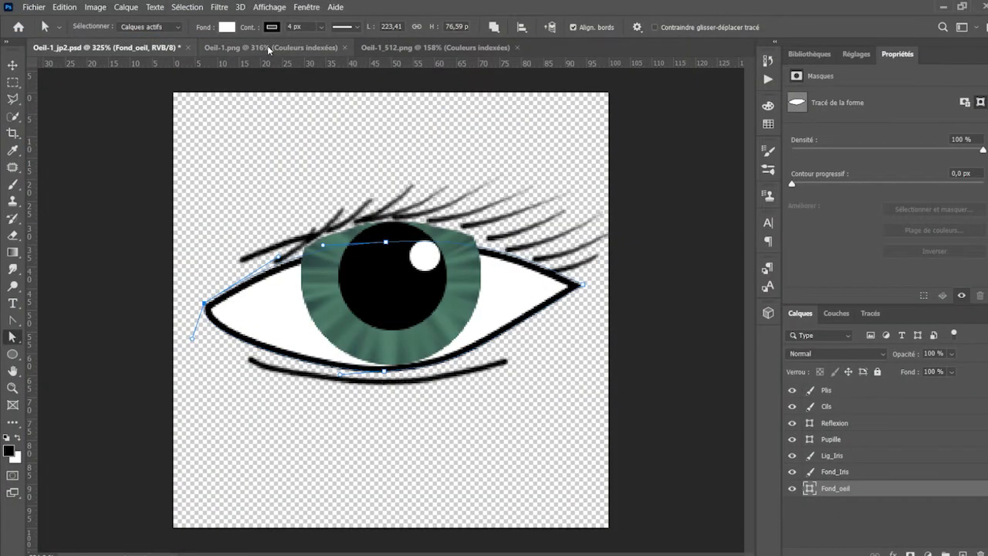
View the exported eye images Oeil-1.png and Oeil-1_512.png for comparison with the layered version
{"action": "left_click", "coordinate": [270, 47]}
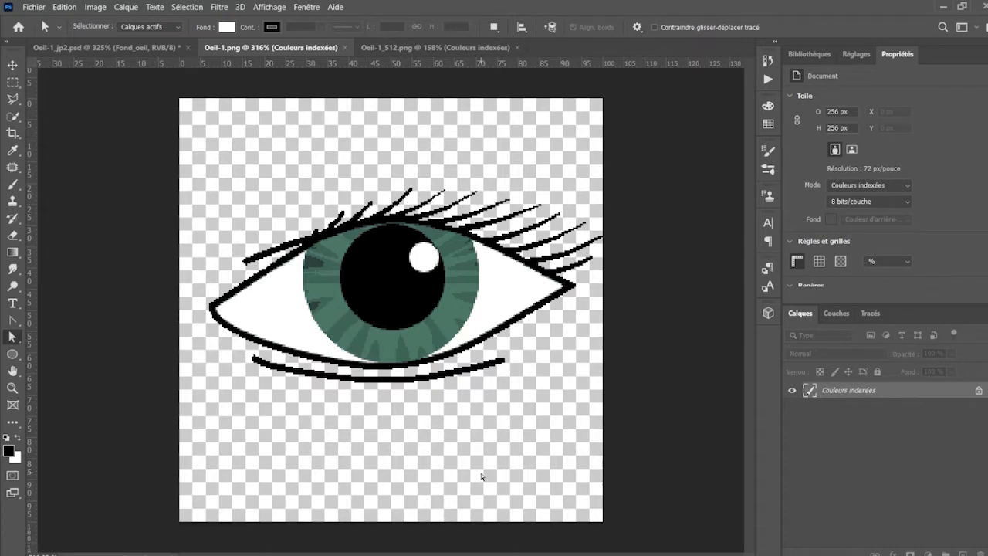
{"action": "left_click", "coordinate": [431, 50]}
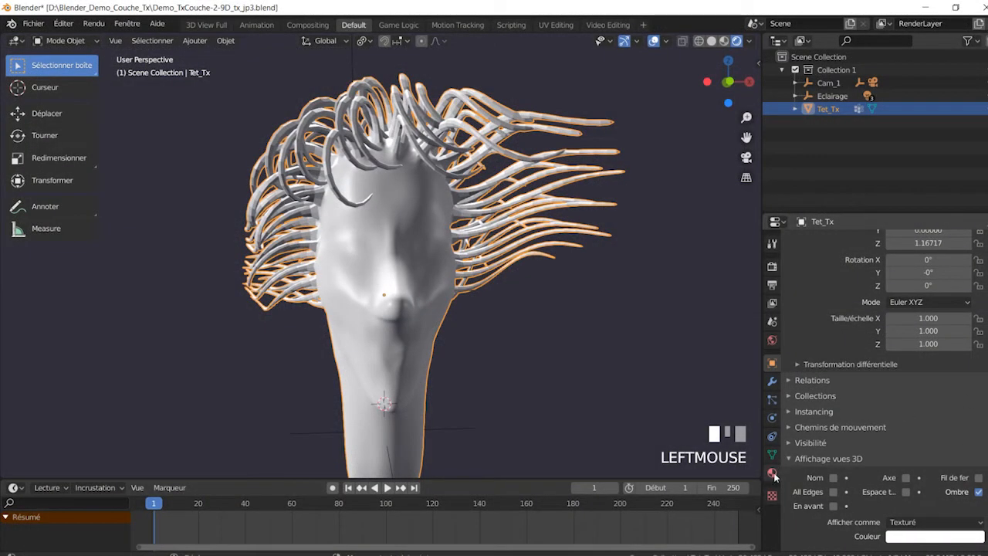
In Blender, create a new material on the Tet_Tx head and name it Tet
{"action": "left_click", "coordinate": [773, 474]}
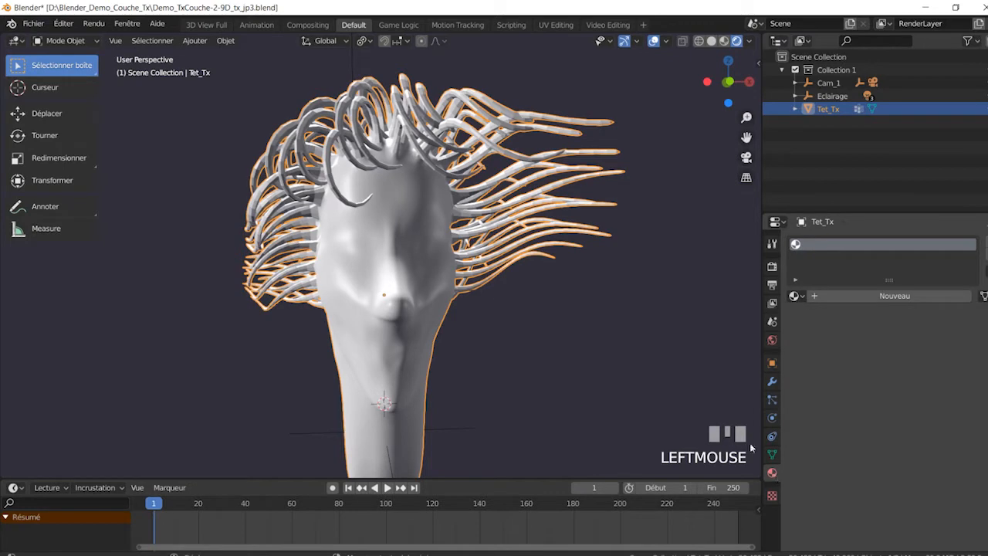
{"action": "left_click", "coordinate": [876, 297]}
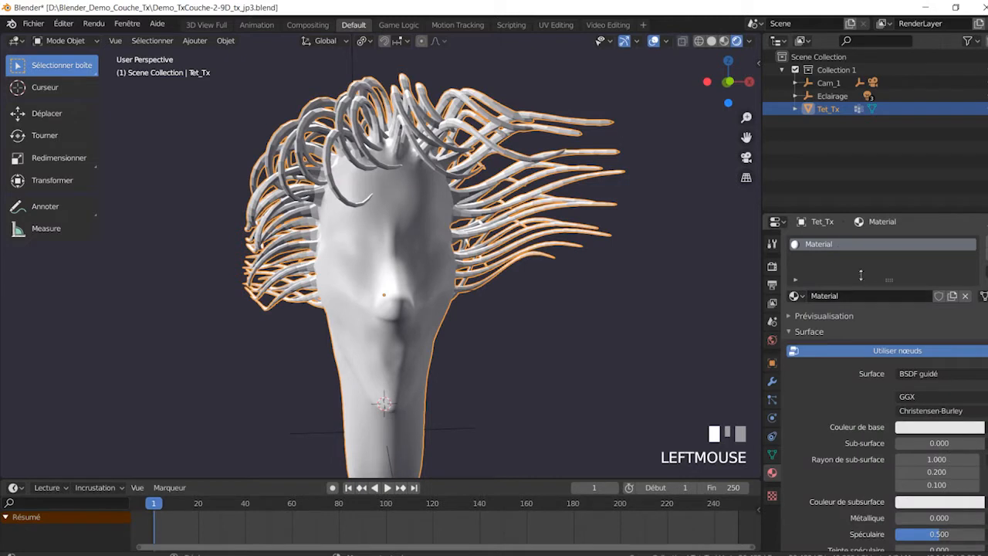
{"action": "double_click", "coordinate": [828, 247]}
{"action": "type", "text": "Tet"}
{"action": "key", "text": "Return"}
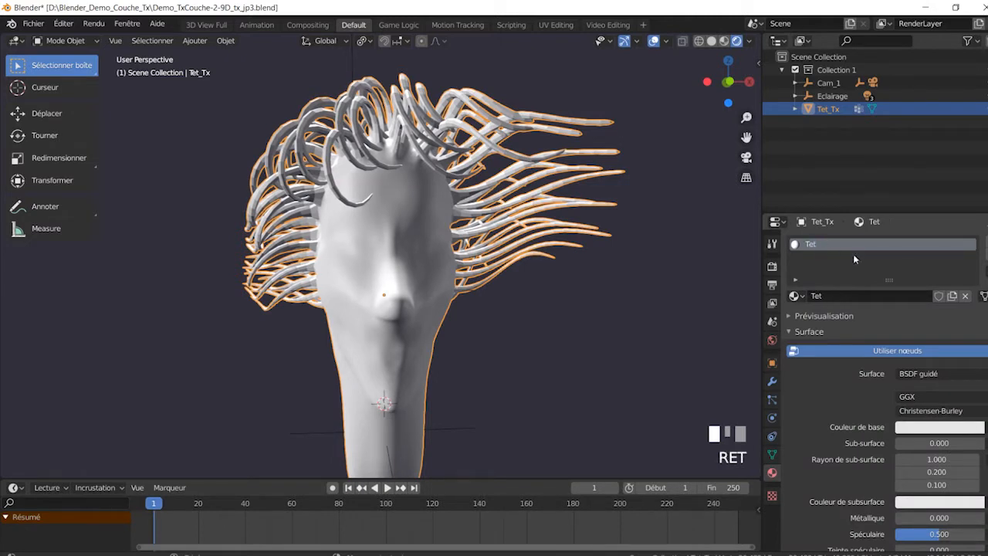
Set the Tet material's base color to light blue and deselect the head
{"action": "left_click", "coordinate": [932, 429]}
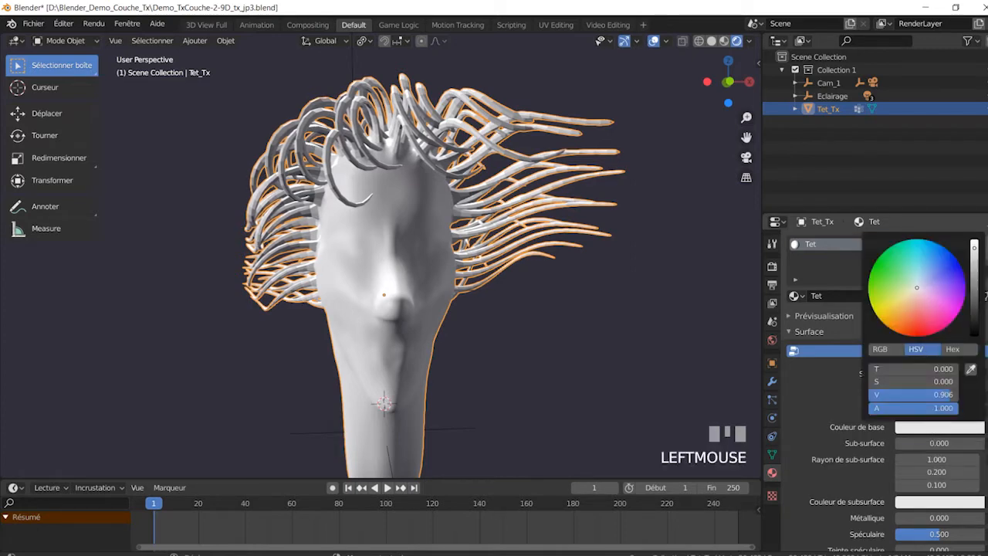
{"action": "left_click", "coordinate": [928, 277]}
{"action": "left_click_drag", "start_coordinate": [929, 277], "coordinate": [924, 274]}
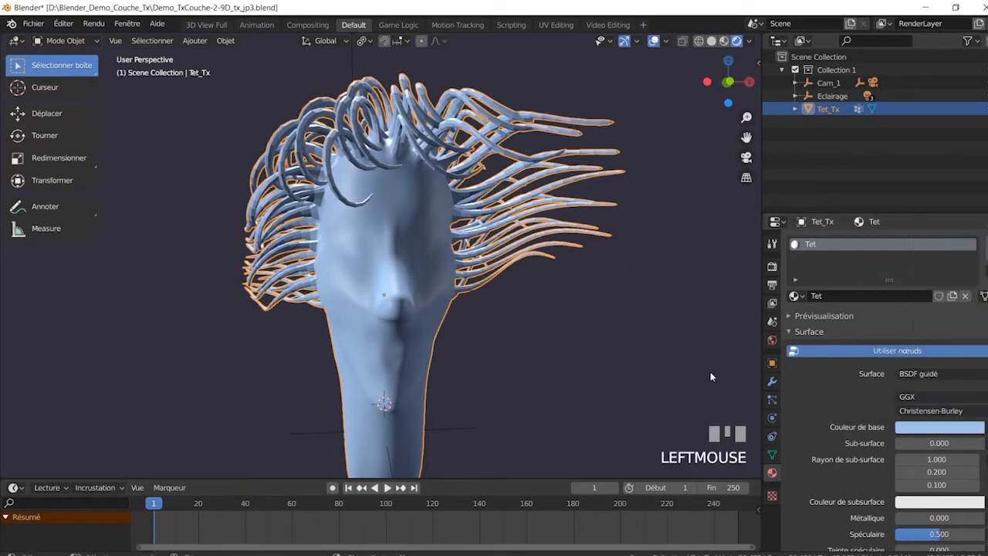
{"action": "left_click", "coordinate": [654, 329]}
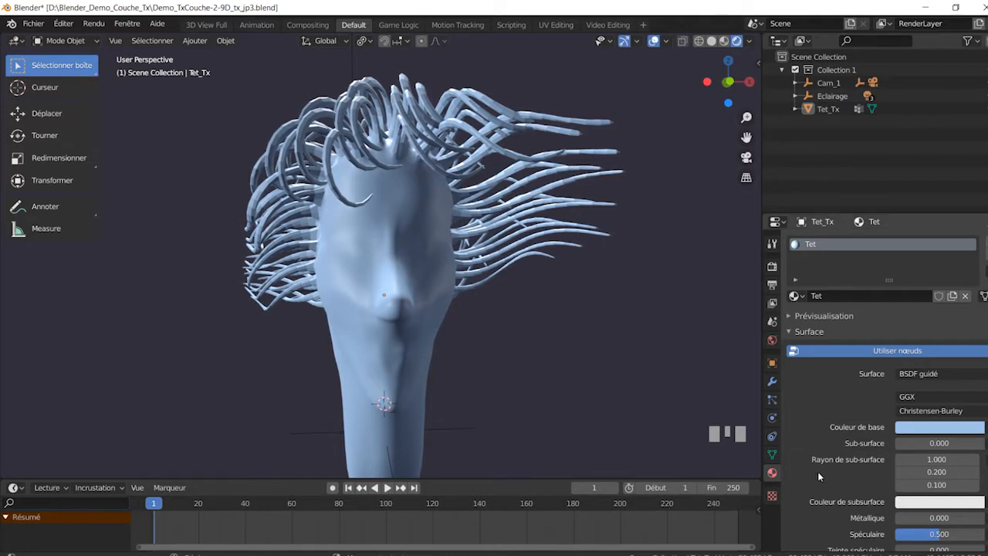
Switch the head to Edit Mode and view its selected face and neck region from the side
{"action": "left_click", "coordinate": [66, 40]}
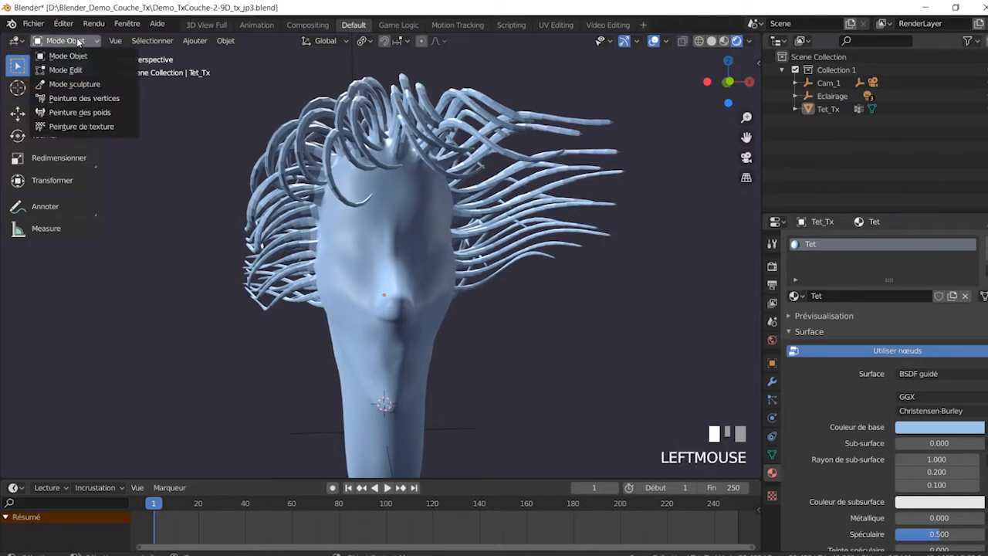
{"action": "left_click", "coordinate": [80, 69]}
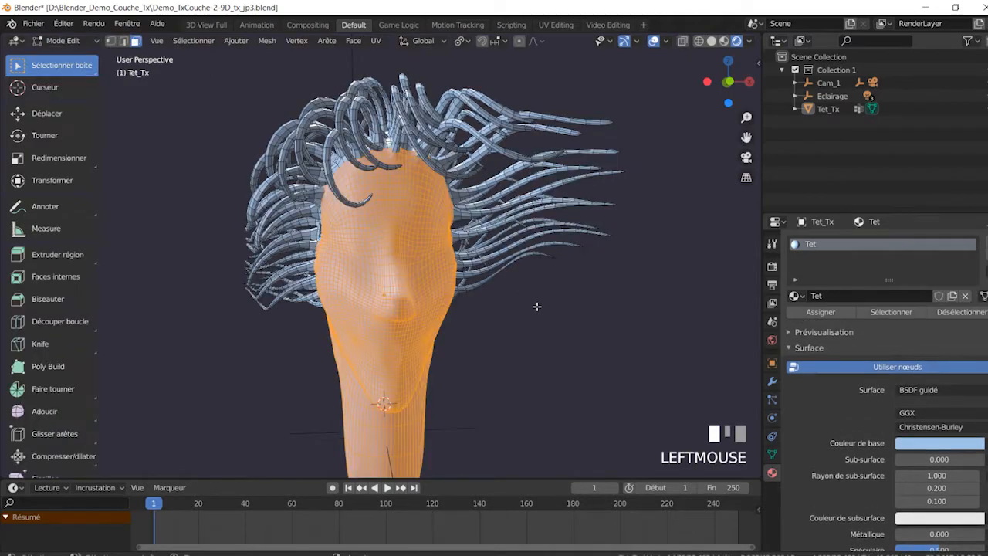
{"action": "middle_click_drag", "start_coordinate": [536, 307], "coordinate": [566, 262]}
{"action": "scroll", "coordinate": [567, 262], "scroll_direction": "up", "scroll_amount": 3}
{"action": "scroll", "coordinate": [570, 262], "scroll_direction": "down", "scroll_amount": 3}
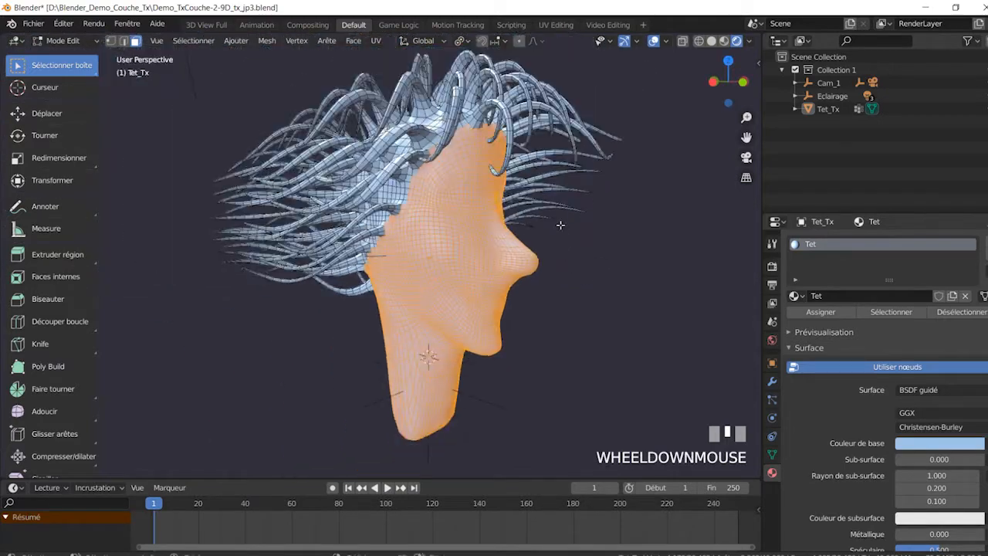
{"action": "middle_click_drag", "start_coordinate": [559, 225], "coordinate": [551, 269], "text": "shift"}
Circle-select the faces across the cheek, mouth area and nose of the head, and clear that selection
{"action": "key", "text": "c"}
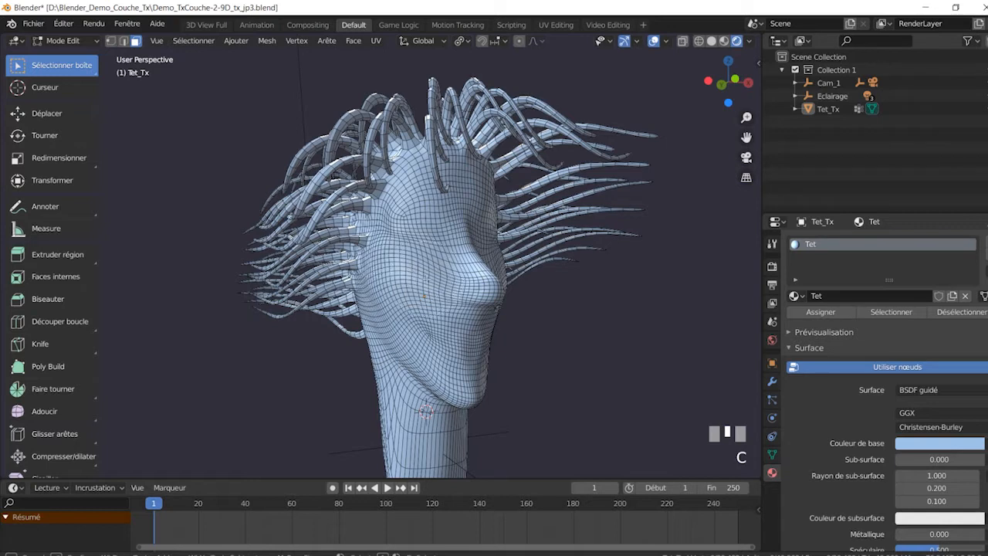
{"action": "mouse_move", "coordinate": [426, 277]}
{"action": "left_mouse_down"}
{"action": "mouse_move", "coordinate": [432, 311]}
{"action": "mouse_move", "coordinate": [413, 347]}
{"action": "mouse_move", "coordinate": [427, 332]}
{"action": "left_mouse_up"}
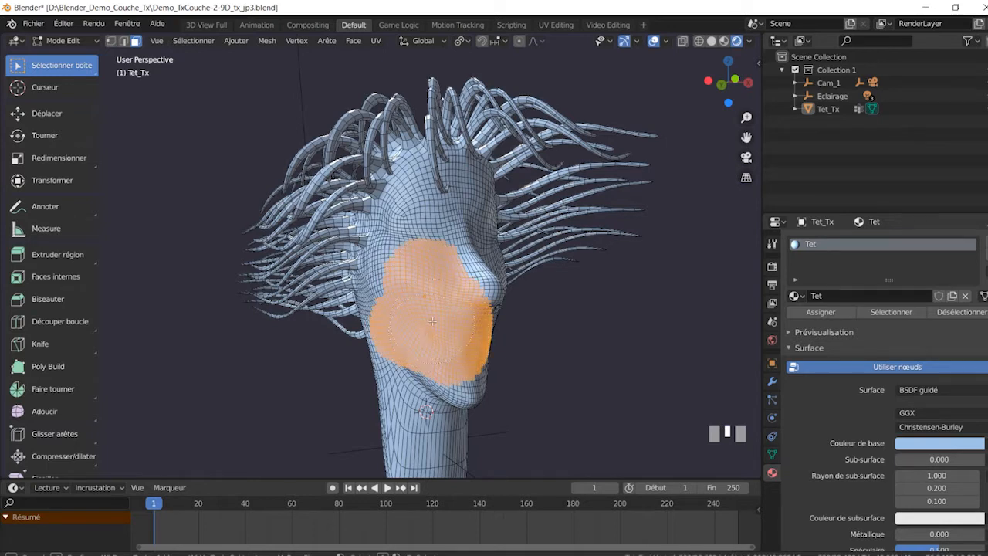
{"action": "mouse_move", "coordinate": [432, 238]}
{"action": "left_mouse_down"}
{"action": "mouse_move", "coordinate": [442, 230]}
{"action": "mouse_move", "coordinate": [455, 271]}
{"action": "left_mouse_up"}
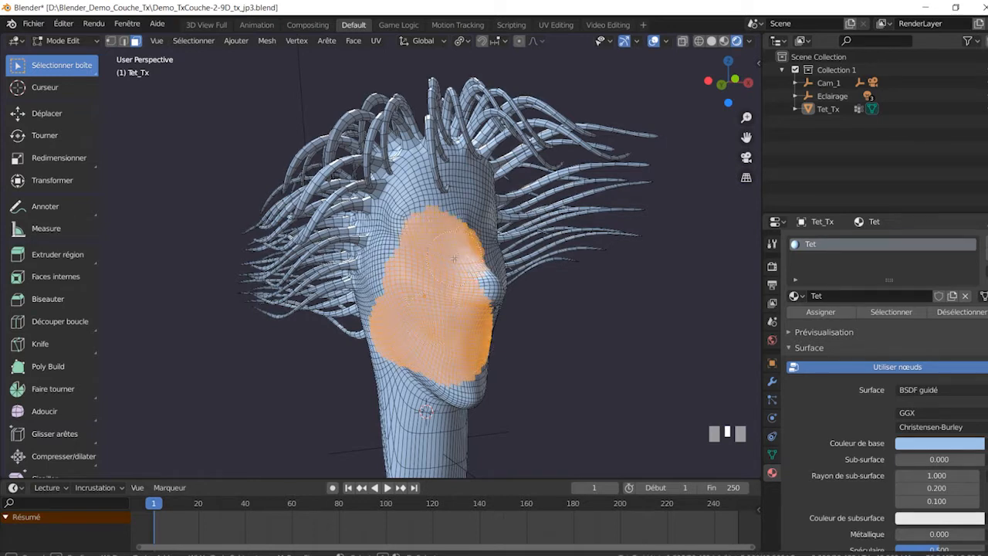
{"action": "key", "text": "Escape"}
{"action": "scroll", "coordinate": [505, 301], "scroll_direction": "up", "scroll_amount": 5}
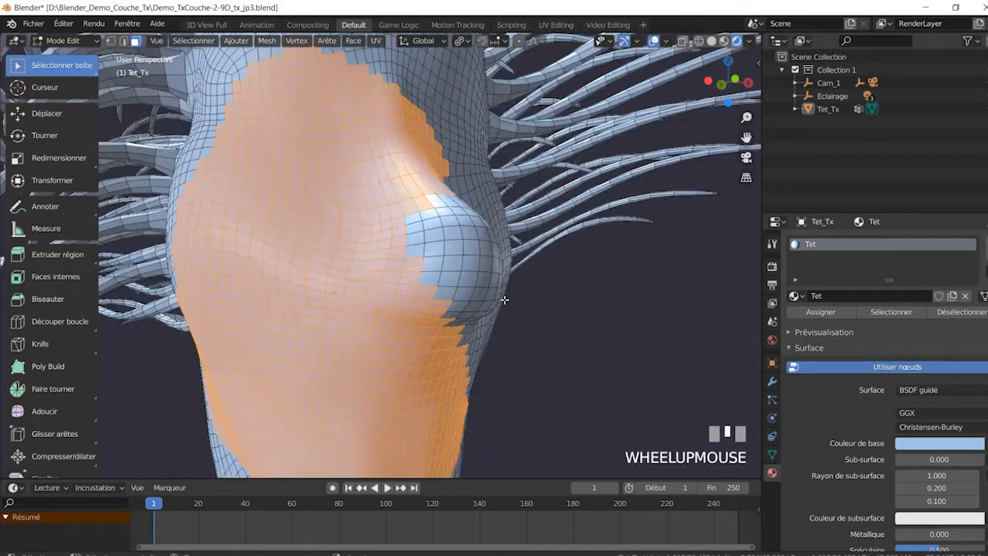
{"action": "mouse_move", "coordinate": [505, 302]}
{"action": "middle_mouse_down"}
{"action": "mouse_move", "coordinate": [474, 298]}
{"action": "mouse_move", "coordinate": [502, 306]}
{"action": "mouse_move", "coordinate": [479, 309]}
{"action": "middle_mouse_up"}
{"action": "key", "text": "c"}
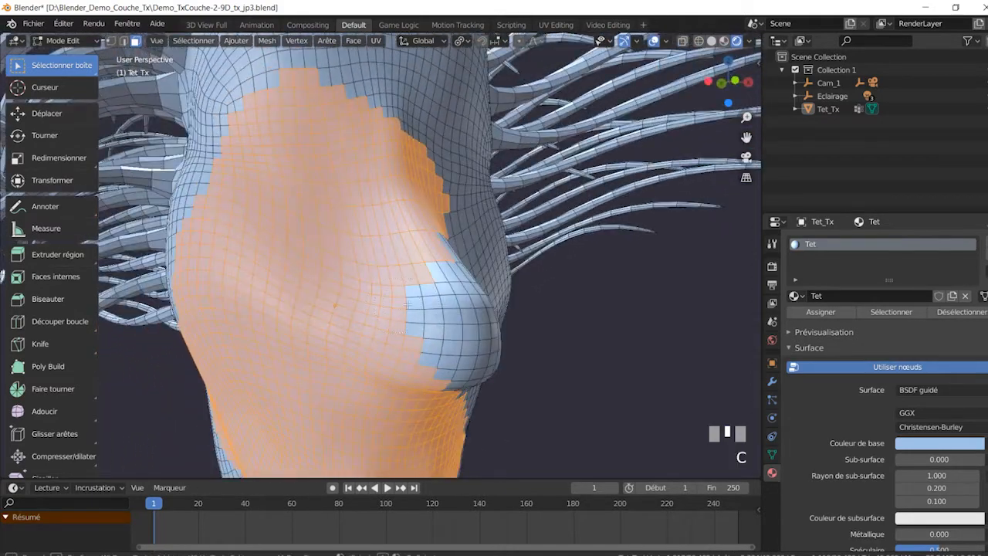
{"action": "left_click_drag", "start_coordinate": [440, 301], "coordinate": [457, 353]}
{"action": "key", "text": "Escape"}
{"action": "scroll", "coordinate": [563, 289], "scroll_direction": "down", "scroll_amount": 5}
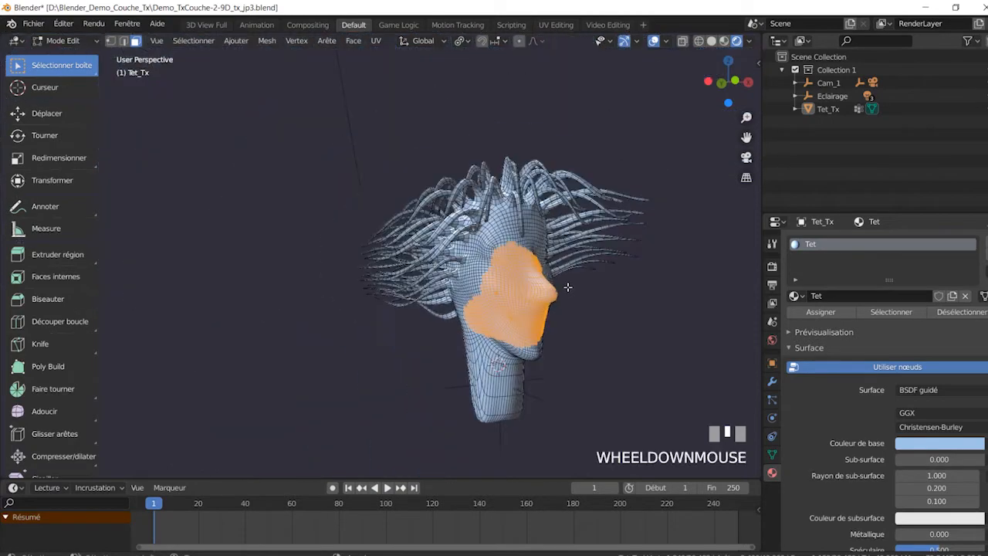
{"action": "left_click", "coordinate": [564, 291]}
Select the faces belonging to the Tete vertex group and check their coverage of the head and neck
{"action": "middle_click_drag", "start_coordinate": [590, 294], "coordinate": [494, 270]}
{"action": "scroll", "coordinate": [505, 267], "scroll_direction": "up", "scroll_amount": 2}
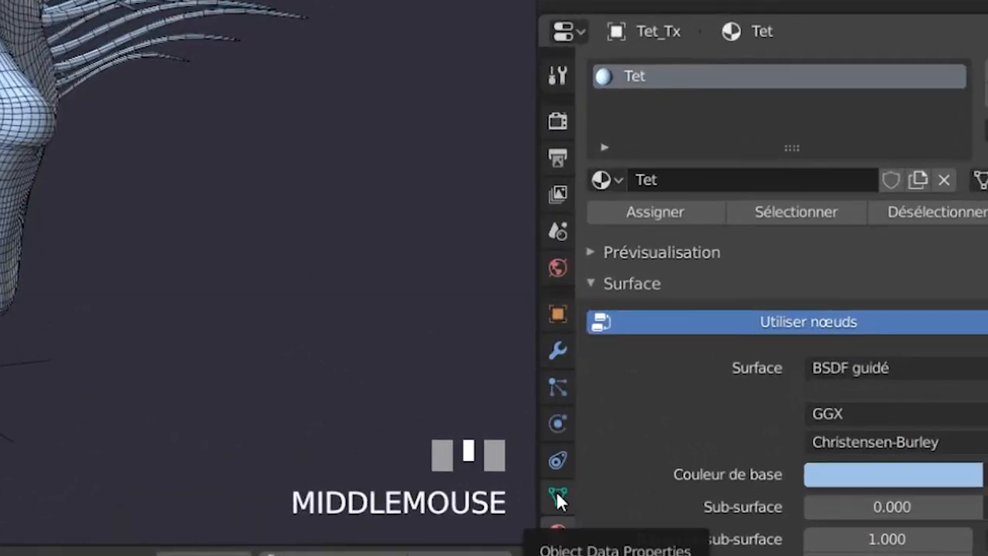
{"action": "left_click", "coordinate": [773, 456]}
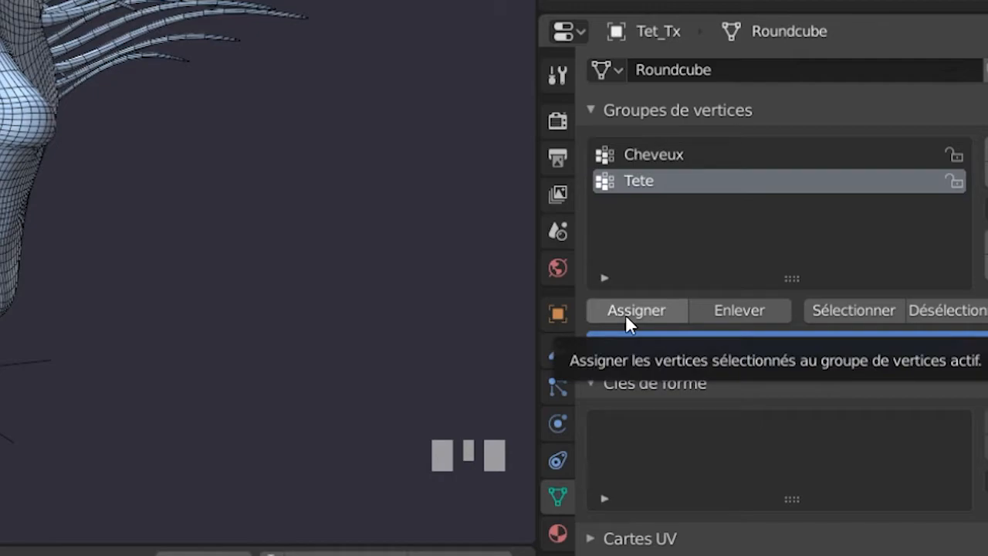
{"action": "left_click", "coordinate": [857, 313]}
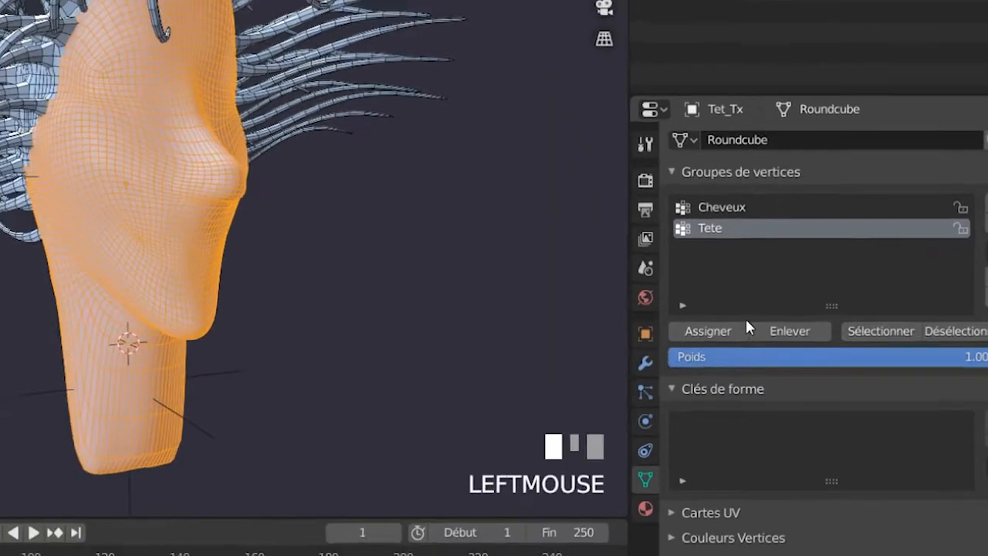
{"action": "middle_click_drag", "start_coordinate": [670, 352], "coordinate": [603, 370]}
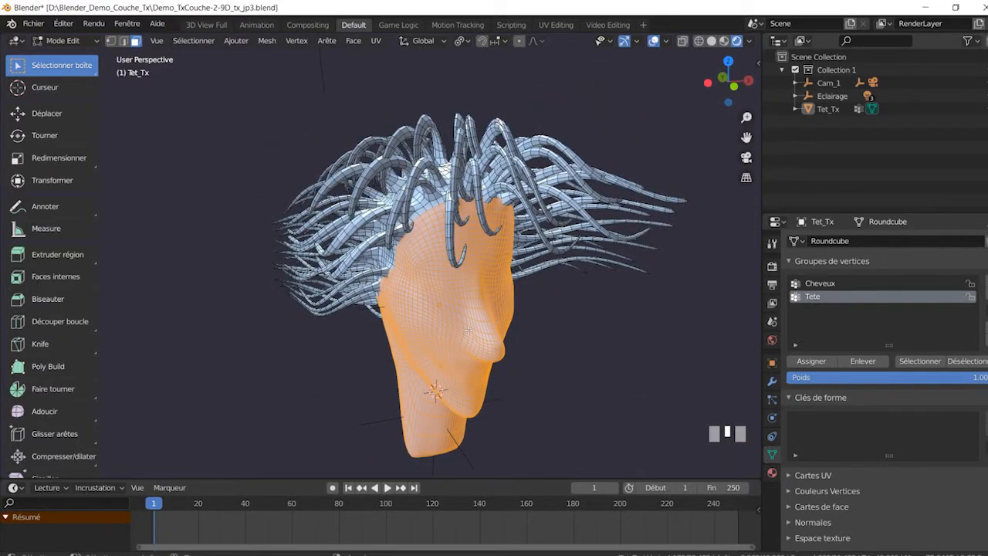
{"action": "scroll", "coordinate": [468, 330], "scroll_direction": "up", "scroll_amount": 3}
{"action": "scroll", "coordinate": [468, 329], "scroll_direction": "down", "scroll_amount": 3}
{"action": "mouse_move", "coordinate": [468, 330]}
{"action": "middle_mouse_down"}
{"action": "mouse_move", "coordinate": [494, 332]}
{"action": "mouse_move", "coordinate": [471, 313]}
{"action": "middle_mouse_up"}
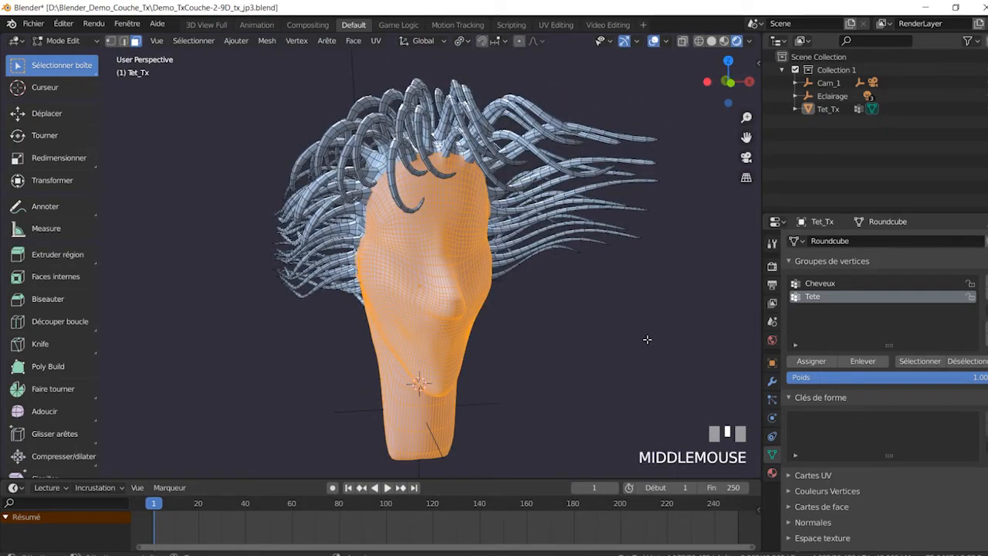
Invert the face selection to inspect the hair faces, and restore the selection of the head and neck
{"action": "key", "text": "ctrl+i"}
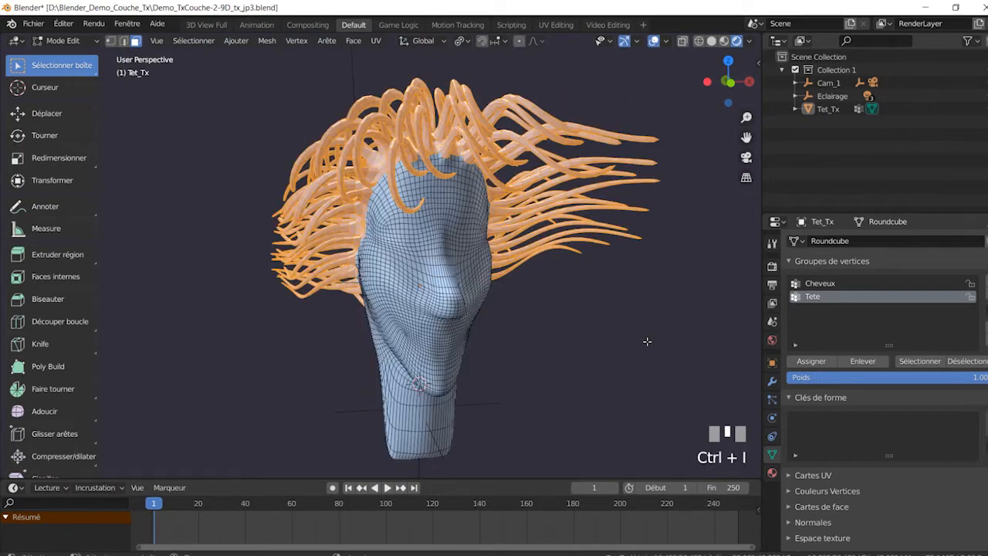
{"action": "mouse_move", "coordinate": [505, 352]}
{"action": "middle_mouse_down"}
{"action": "mouse_move", "coordinate": [600, 346]}
{"action": "mouse_move", "coordinate": [586, 363]}
{"action": "mouse_move", "coordinate": [373, 348]}
{"action": "mouse_move", "coordinate": [428, 370]}
{"action": "mouse_move", "coordinate": [541, 346]}
{"action": "mouse_move", "coordinate": [492, 335]}
{"action": "mouse_move", "coordinate": [501, 343]}
{"action": "middle_mouse_up"}
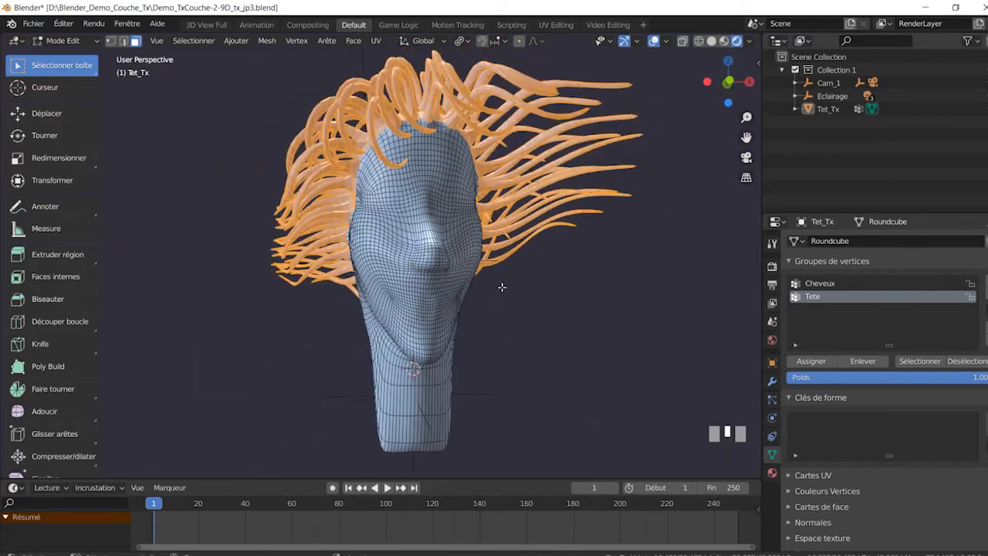
{"action": "middle_click_drag", "start_coordinate": [570, 328], "coordinate": [486, 233]}
{"action": "middle_click_drag", "start_coordinate": [587, 267], "coordinate": [547, 260]}
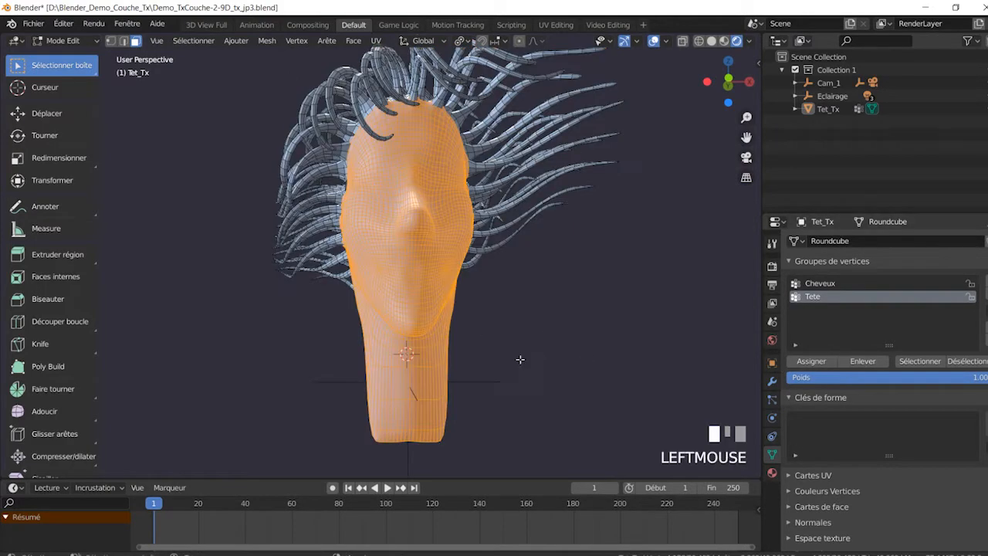
{"action": "mouse_move", "coordinate": [493, 332]}
{"action": "middle_mouse_down"}
{"action": "mouse_move", "coordinate": [510, 340]}
{"action": "mouse_move", "coordinate": [488, 343]}
{"action": "middle_mouse_up"}
Replace the timeline with a UV editor and enlarge that area to about a third of the window's height
{"action": "left_click", "coordinate": [16, 488]}
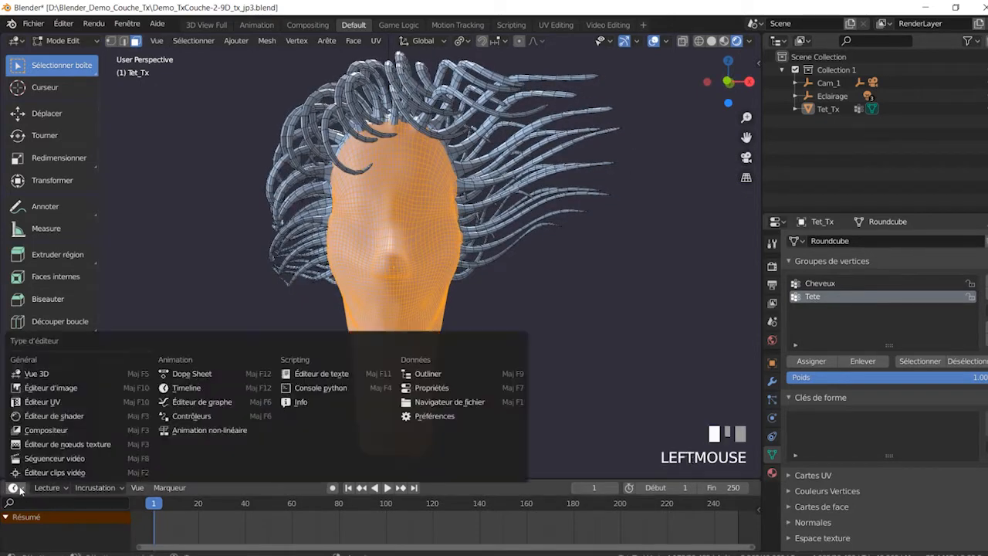
{"action": "left_click", "coordinate": [48, 388]}
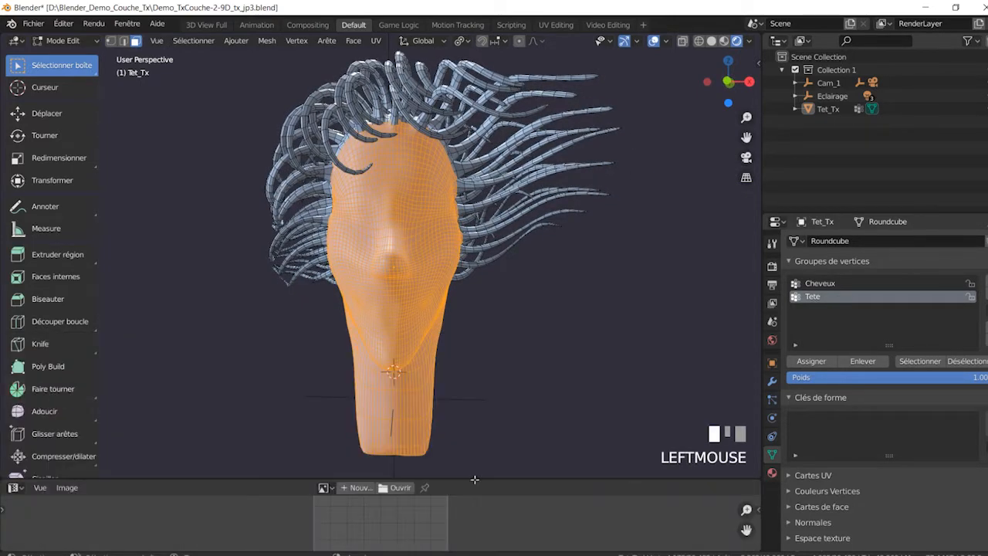
{"action": "left_click_drag", "start_coordinate": [515, 478], "coordinate": [528, 348]}
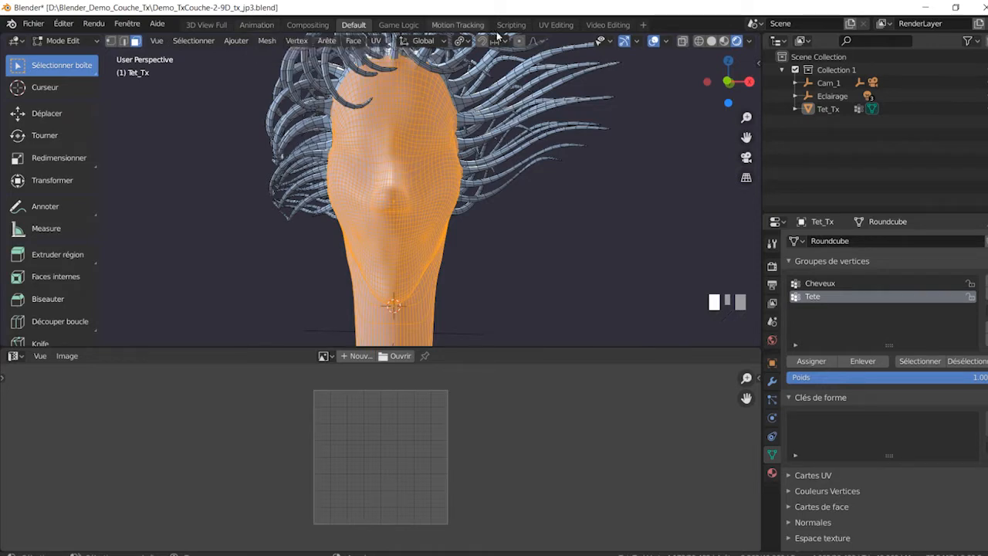
Look at the head in the UV Editing workspace and return to the Default workspace
{"action": "left_click", "coordinate": [557, 25]}
{"action": "scroll", "coordinate": [728, 175], "scroll_direction": "down", "scroll_amount": 4}
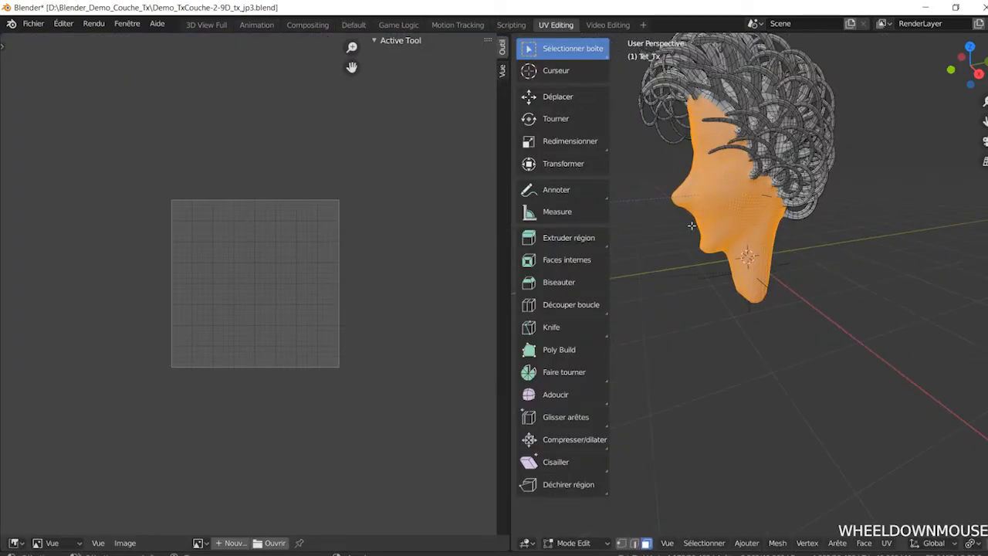
{"action": "middle_click_drag", "start_coordinate": [727, 176], "coordinate": [851, 230]}
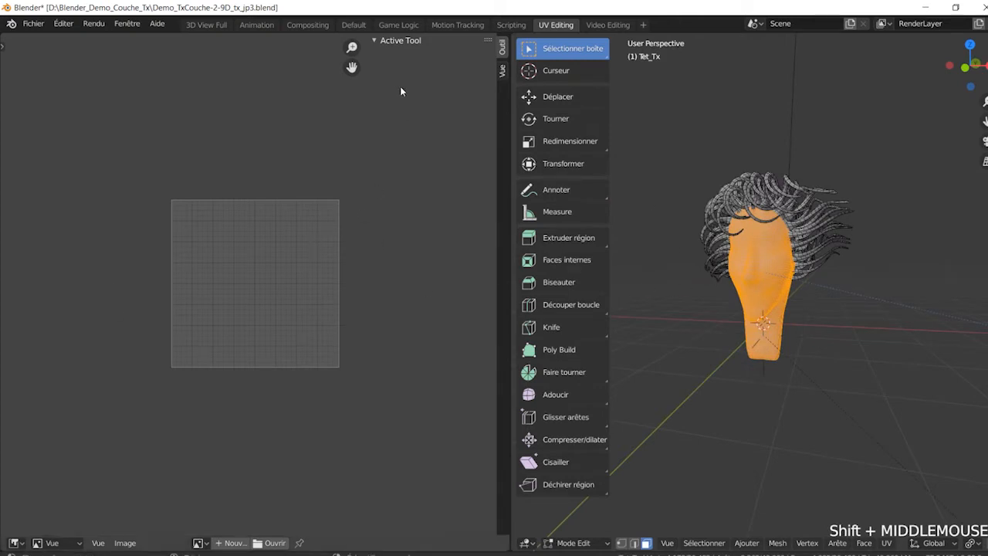
{"action": "left_click", "coordinate": [354, 25]}
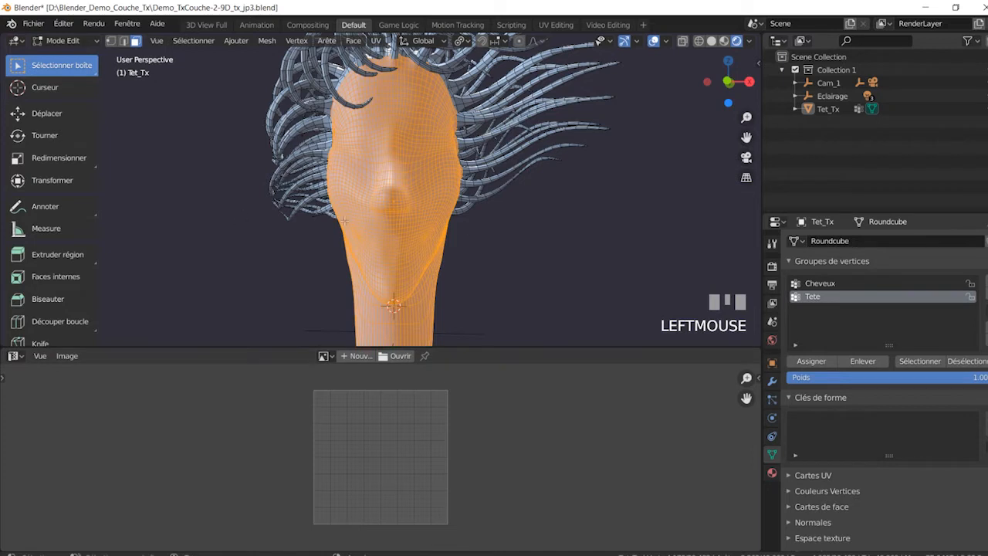
Hide the 3D view's toolbar and unwrap the selected head faces from the front view with a cylindrical projection
{"action": "key", "text": "t"}
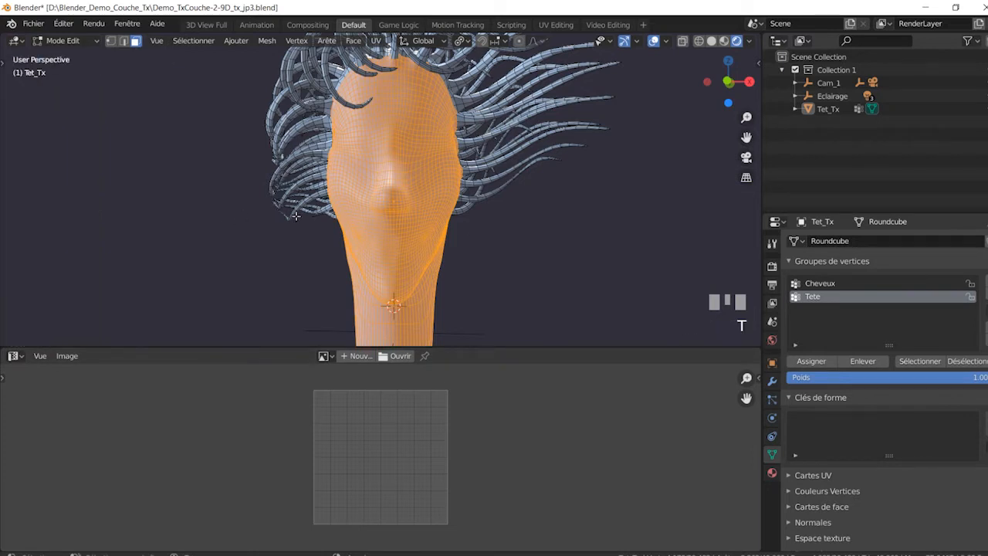
{"action": "middle_click_drag", "start_coordinate": [481, 244], "coordinate": [511, 241], "text": "shift"}
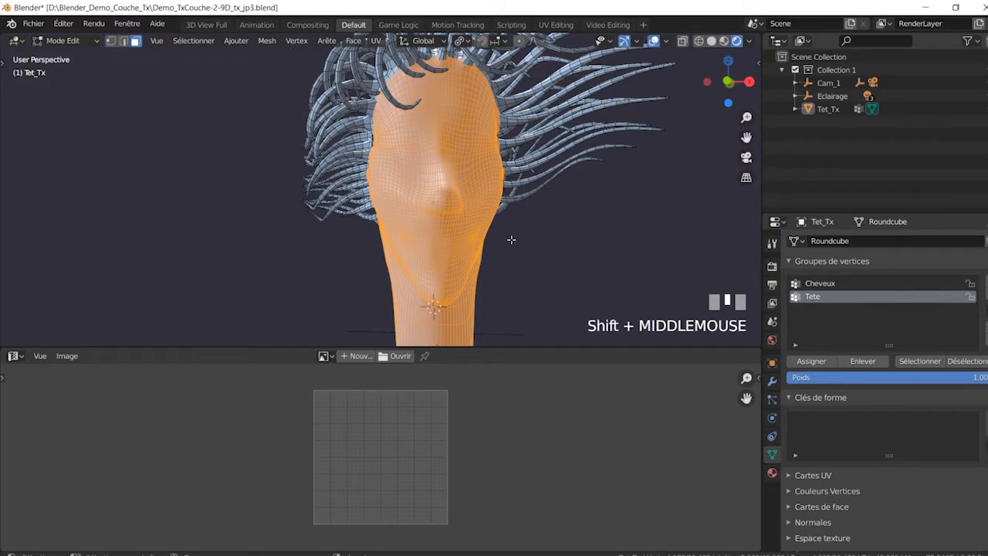
{"action": "key", "text": "KP_1"}
{"action": "middle_click_drag", "start_coordinate": [502, 243], "coordinate": [508, 244]}
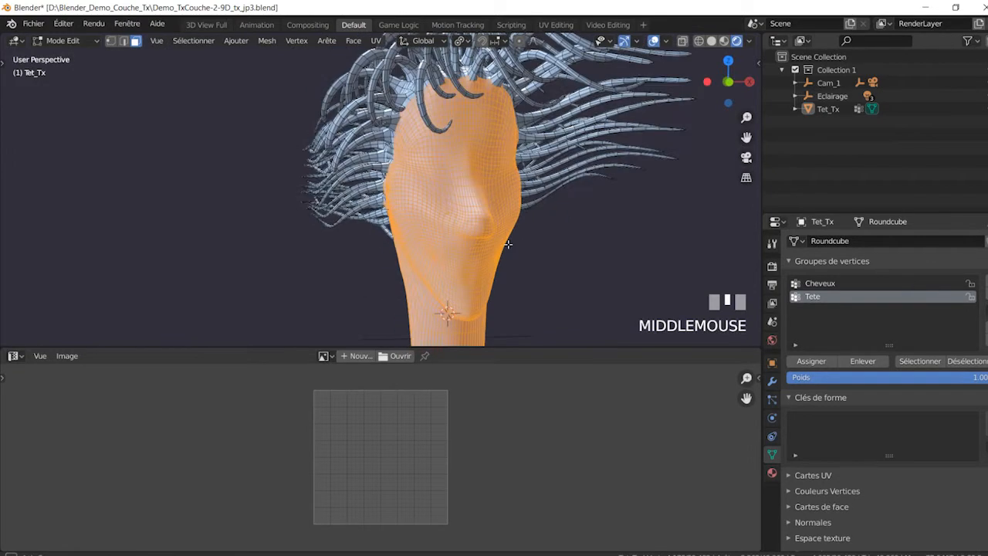
{"action": "key", "text": "KP_1"}
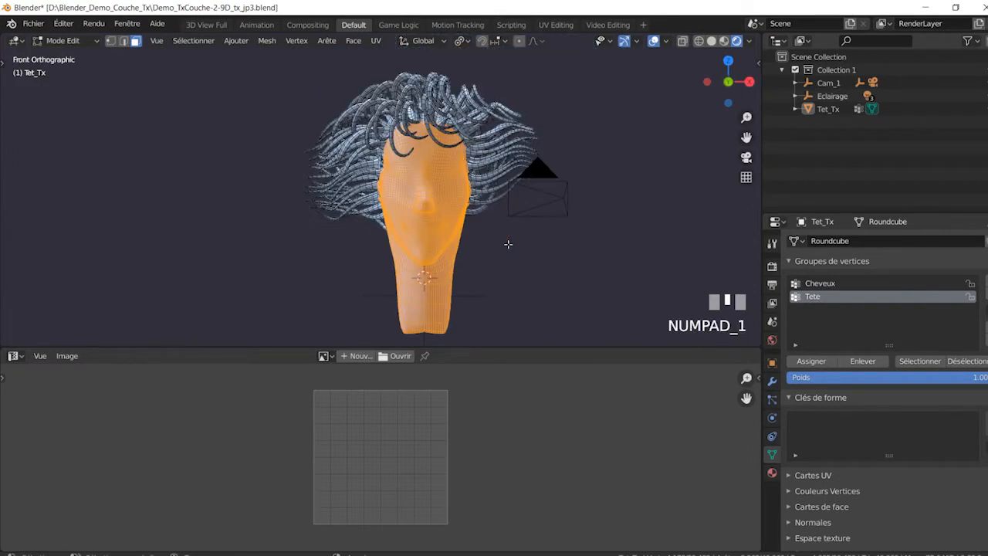
{"action": "left_click", "coordinate": [376, 42]}
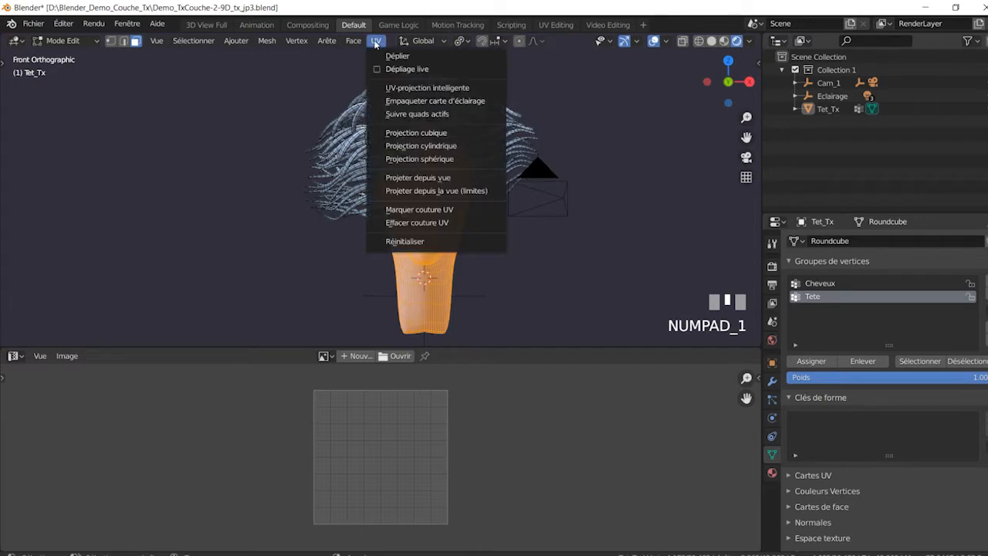
{"action": "left_click", "coordinate": [457, 147]}
Maximize the UV editor showing the head's cylindrical unwrap
{"action": "scroll", "coordinate": [459, 442], "scroll_direction": "down", "scroll_amount": 1}
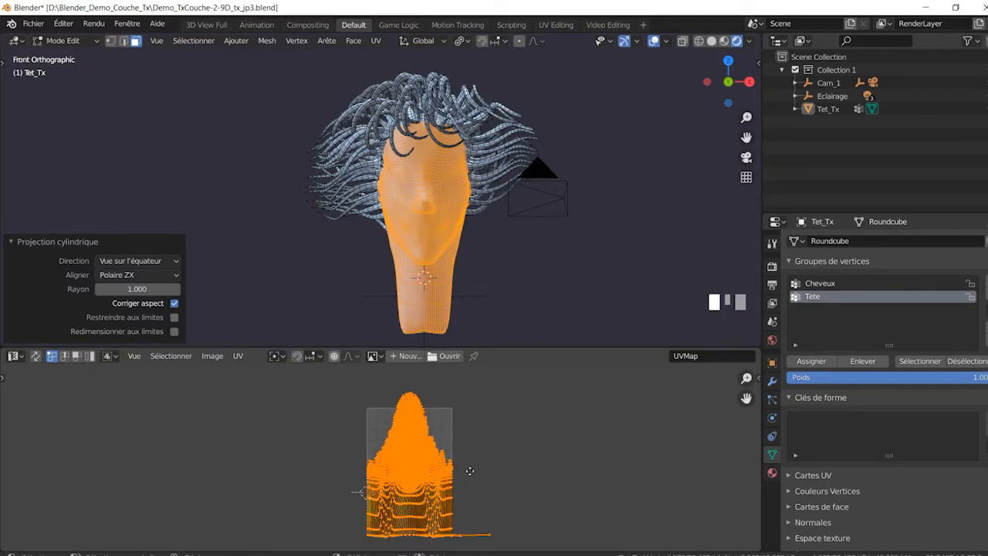
{"action": "middle_click_drag", "start_coordinate": [469, 471], "coordinate": [450, 444]}
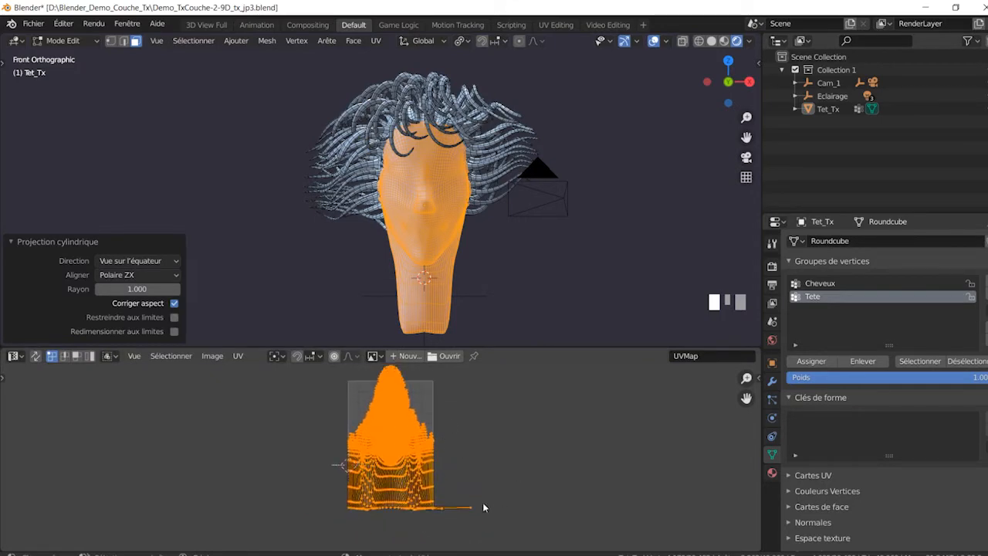
{"action": "scroll", "coordinate": [423, 446], "scroll_direction": "up", "scroll_amount": 5}
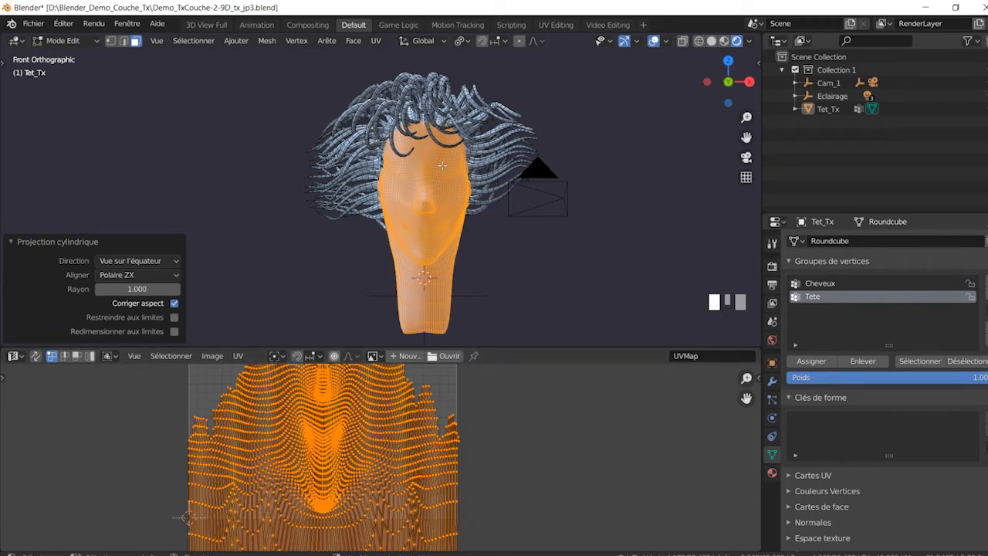
{"action": "scroll", "coordinate": [539, 490], "scroll_direction": "down", "scroll_amount": 4}
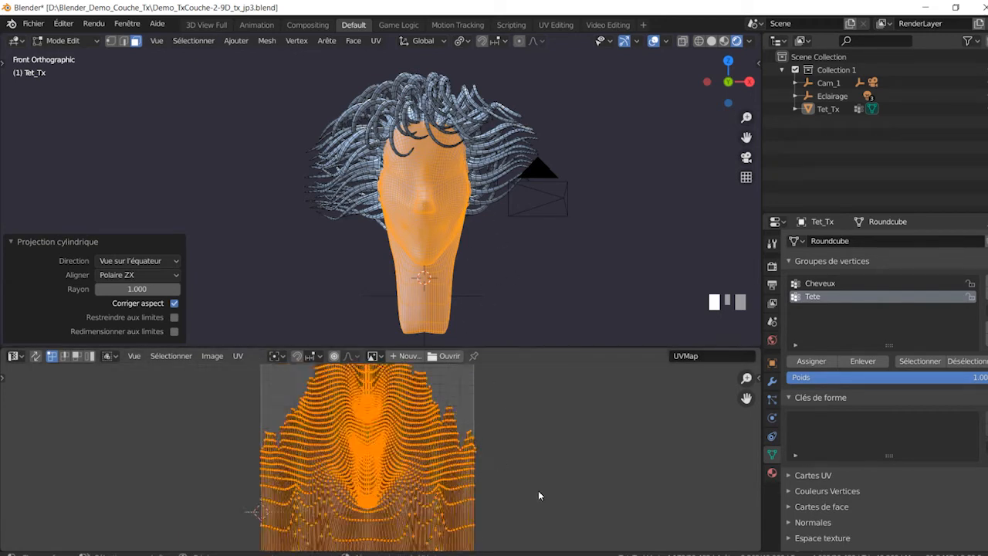
{"action": "key", "text": "ctrl+space"}
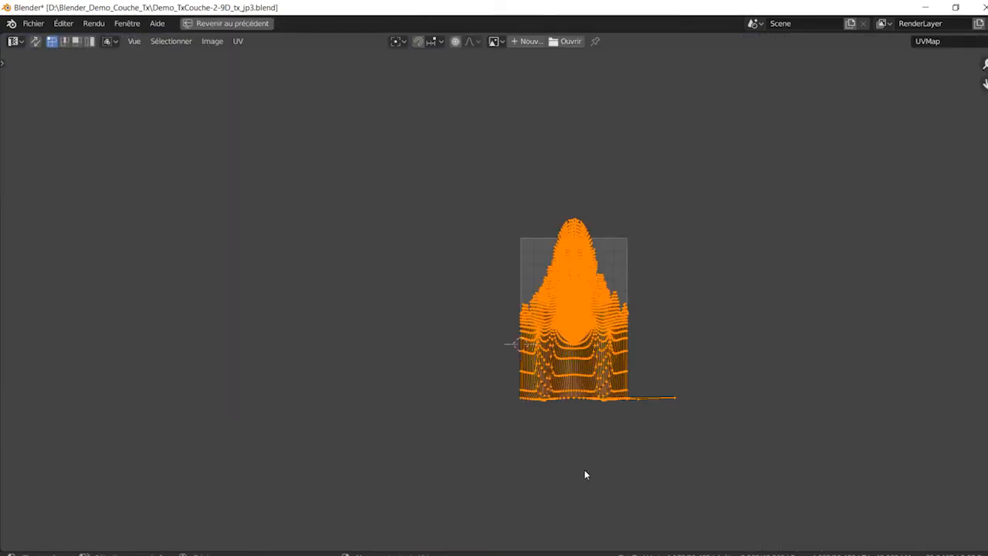
{"action": "scroll", "coordinate": [638, 397], "scroll_direction": "up", "scroll_amount": 4}
{"action": "middle_click_drag", "start_coordinate": [616, 329], "coordinate": [614, 427]}
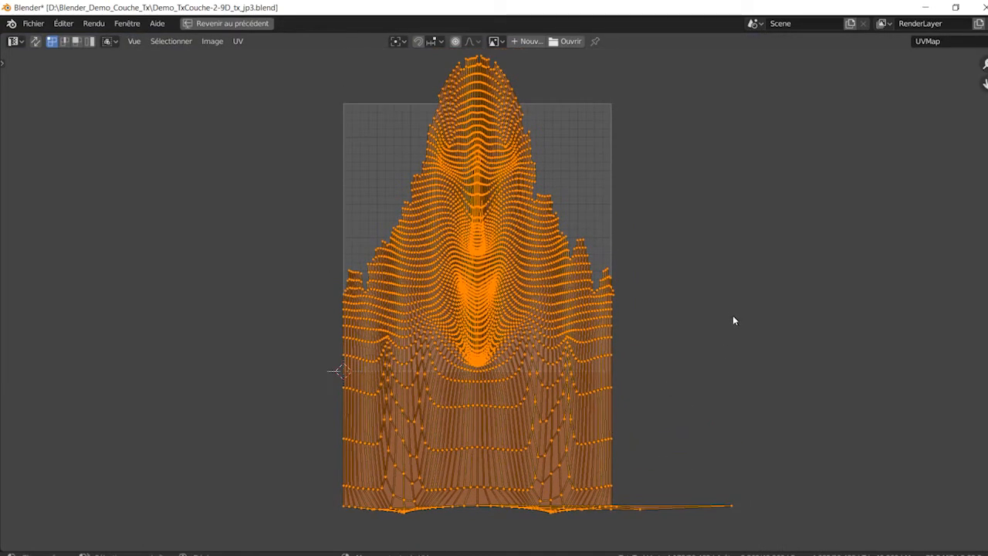
Fit the head's UV layout to the height of the UV square by scaling it along Y and shifting it up about 0.18
{"action": "key", "text": "s"}
{"action": "key", "text": "y"}
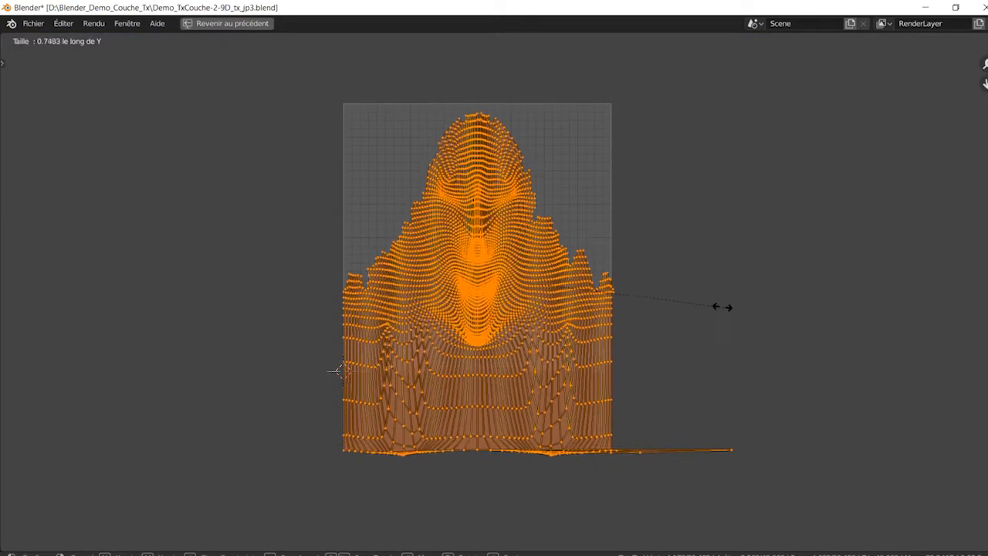
{"action": "left_click", "coordinate": [655, 301]}
{"action": "key", "text": "g"}
{"action": "key", "text": "y"}
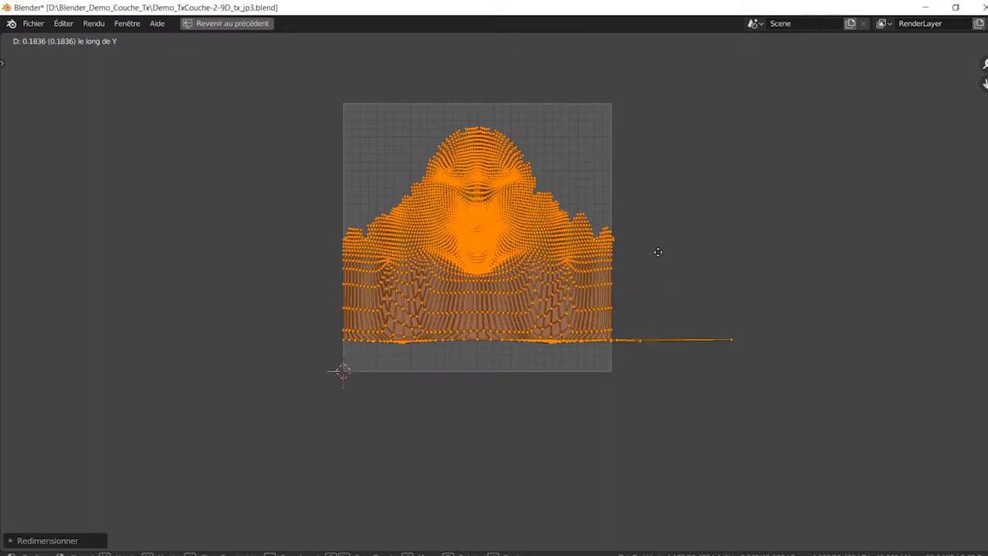
{"action": "left_click", "coordinate": [658, 252]}
{"action": "key", "text": "s"}
{"action": "key", "text": "y"}
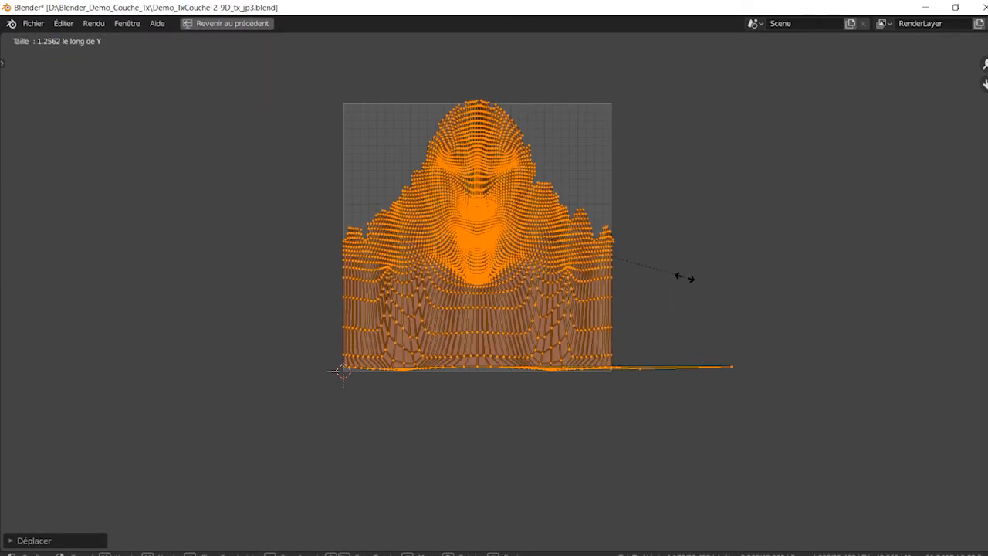
{"action": "left_click", "coordinate": [680, 276]}
Move the stray bottom UV vertex to the square's lower-right corner using proportional editing with an influence size of about 0.51
{"action": "scroll", "coordinate": [548, 214], "scroll_direction": "up", "scroll_amount": 3}
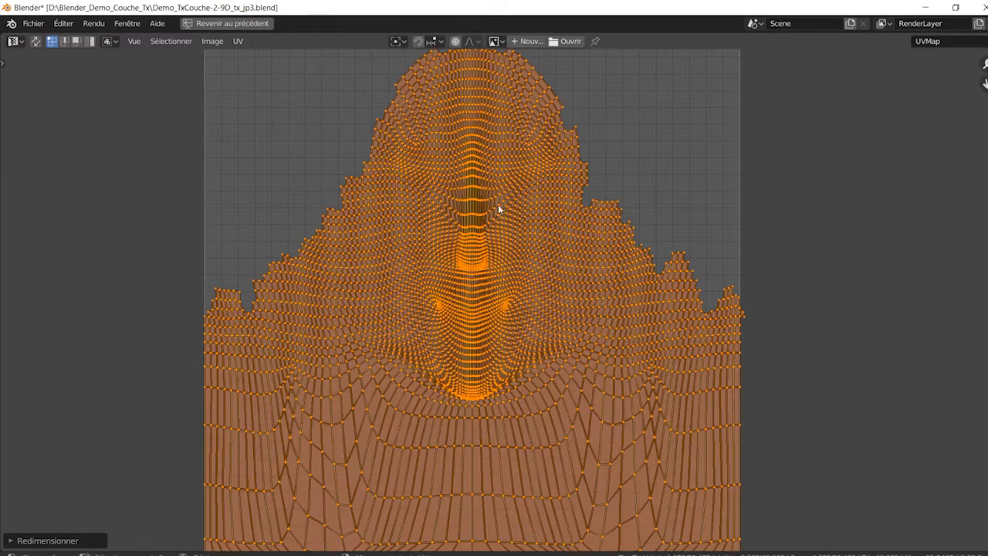
{"action": "scroll", "coordinate": [691, 297], "scroll_direction": "down", "scroll_amount": 4}
{"action": "middle_click_drag", "start_coordinate": [734, 326], "coordinate": [657, 327]}
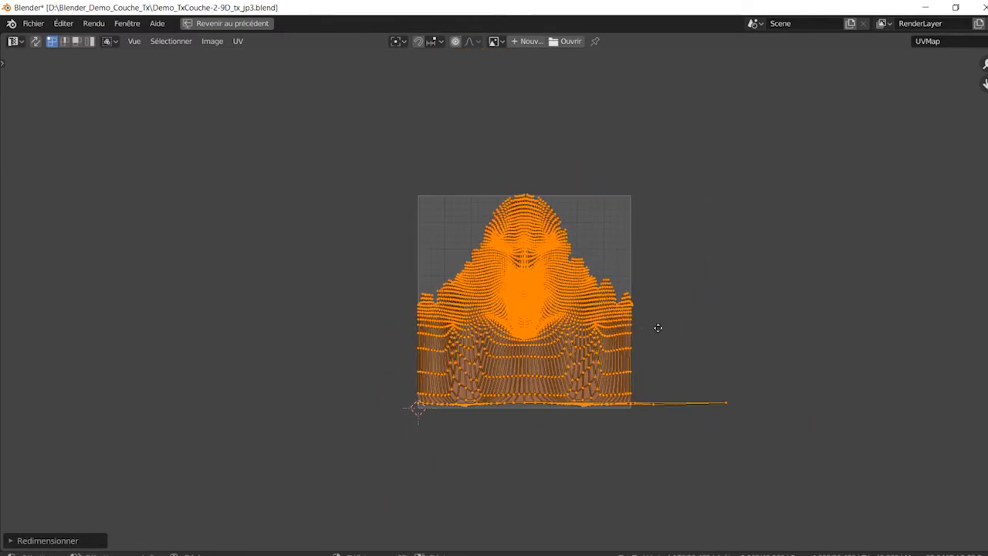
{"action": "left_click", "coordinate": [727, 403]}
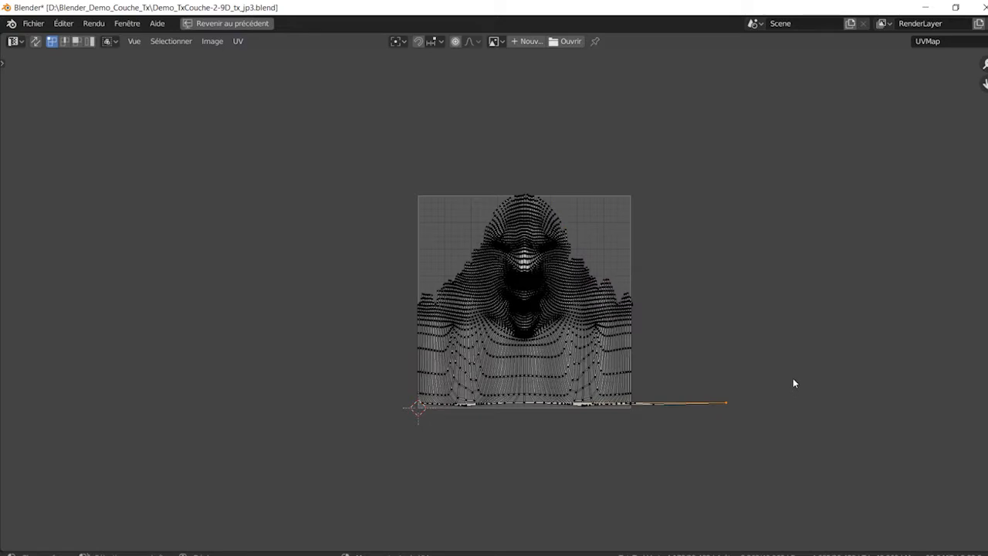
{"action": "key", "text": "o"}
{"action": "key", "text": "g"}
{"action": "scroll", "coordinate": [724, 382], "scroll_direction": "down", "scroll_amount": 2}
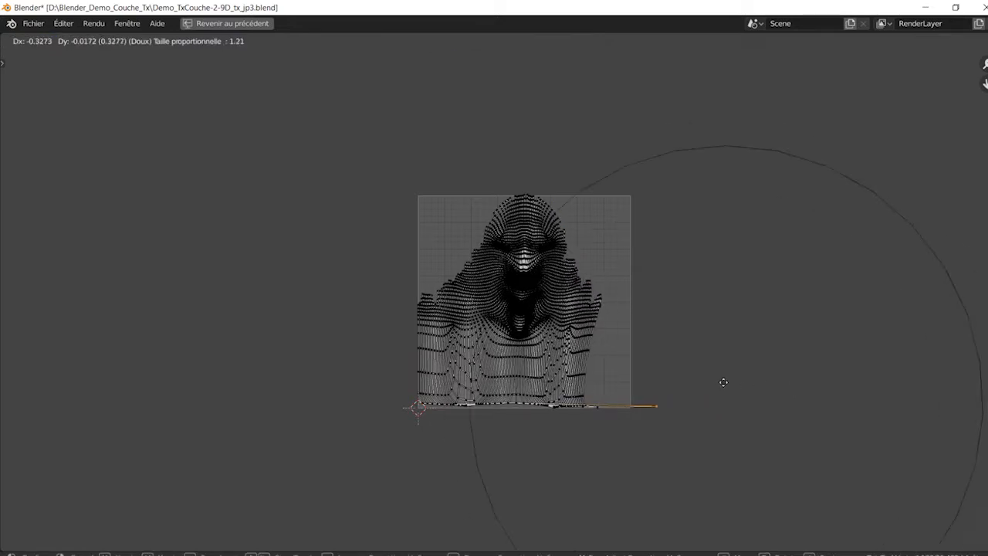
{"action": "scroll", "coordinate": [718, 383], "scroll_direction": "up", "scroll_amount": 9}
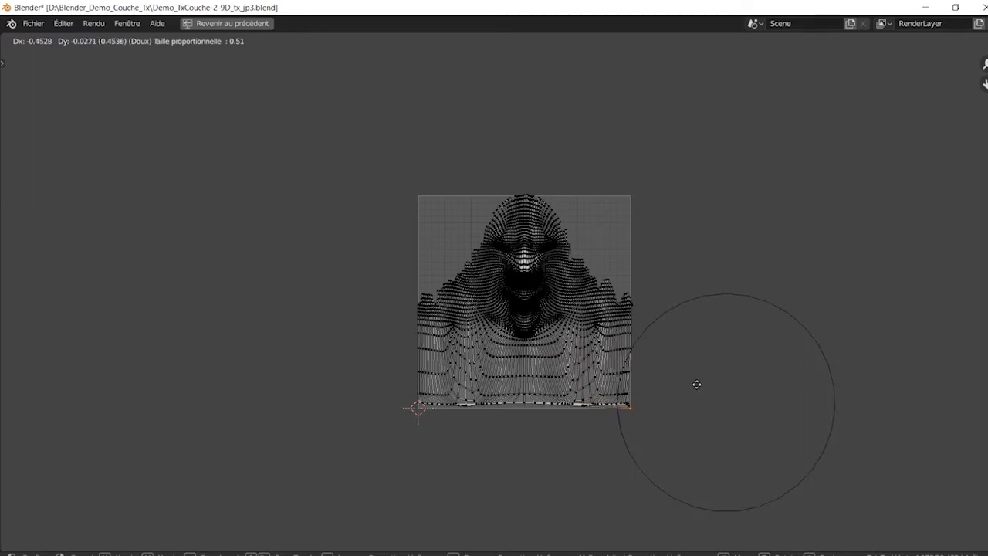
{"action": "left_click", "coordinate": [696, 384]}
Move the UV vertex protruding past the square's right edge inward by about 0.009 with proportional editing
{"action": "scroll", "coordinate": [638, 358], "scroll_direction": "up", "scroll_amount": 4}
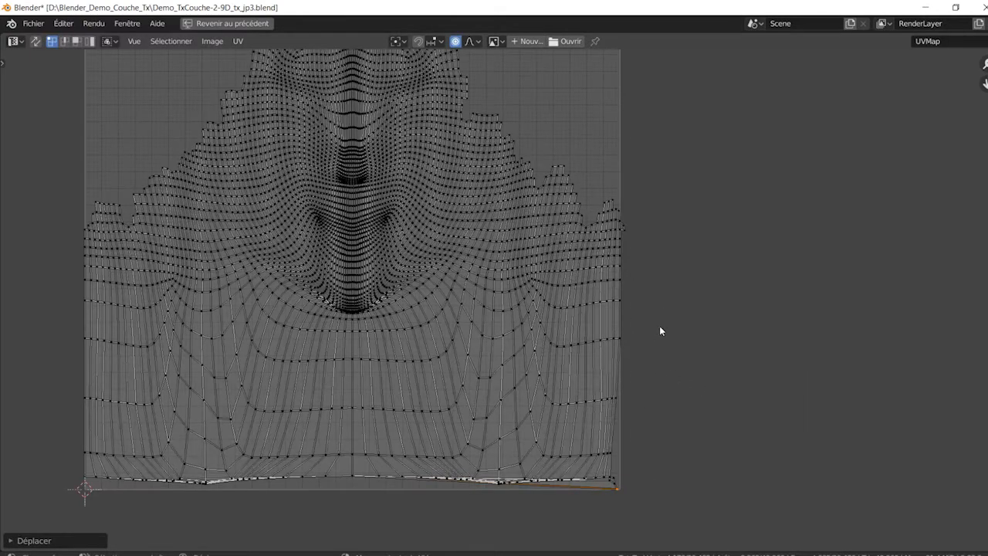
{"action": "scroll", "coordinate": [659, 331], "scroll_direction": "down", "scroll_amount": 1}
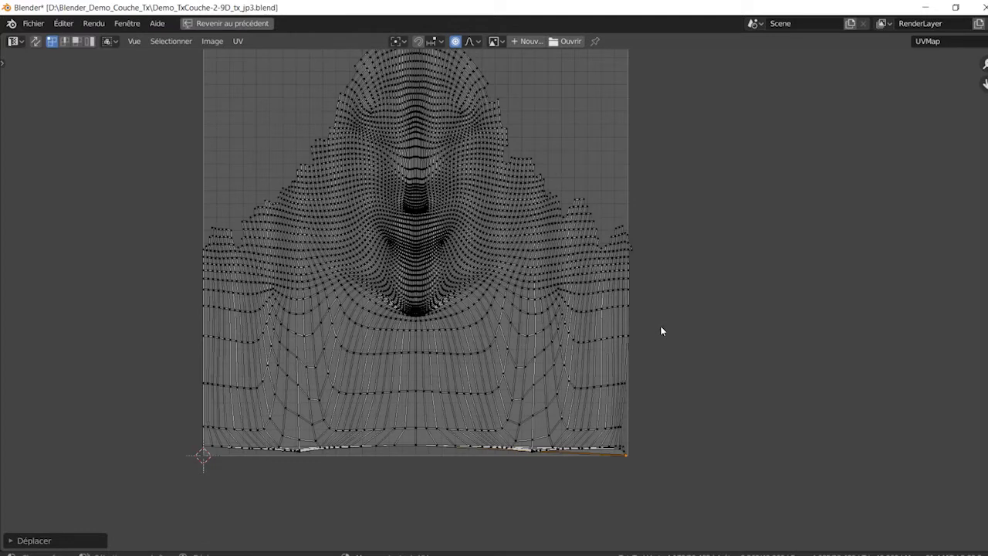
{"action": "left_click", "coordinate": [632, 252]}
{"action": "key", "text": "g"}
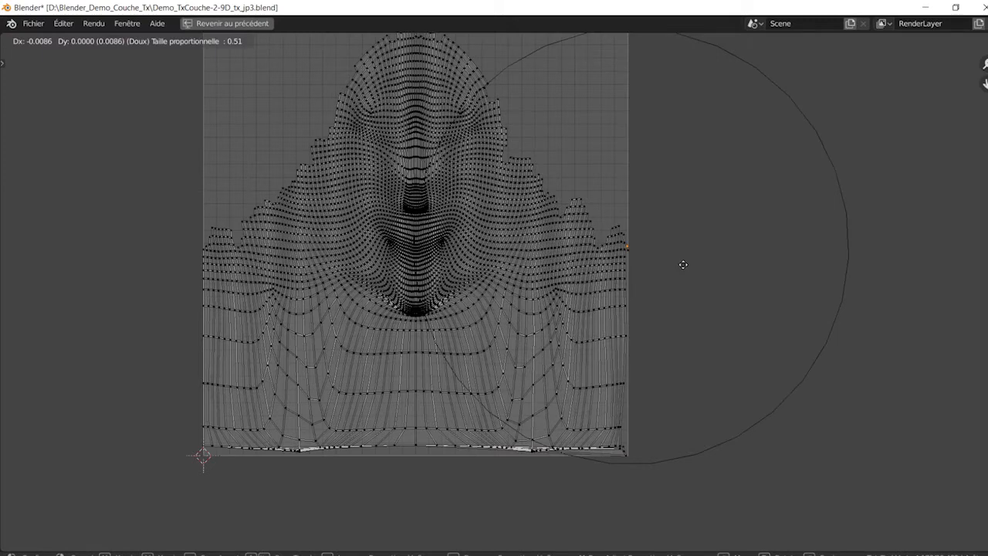
{"action": "left_click", "coordinate": [683, 264]}
Restore the split layout with clouds-10.jpg opened behind the head's UVs, and enlarge the UV editor
{"action": "scroll", "coordinate": [647, 264], "scroll_direction": "down", "scroll_amount": 1}
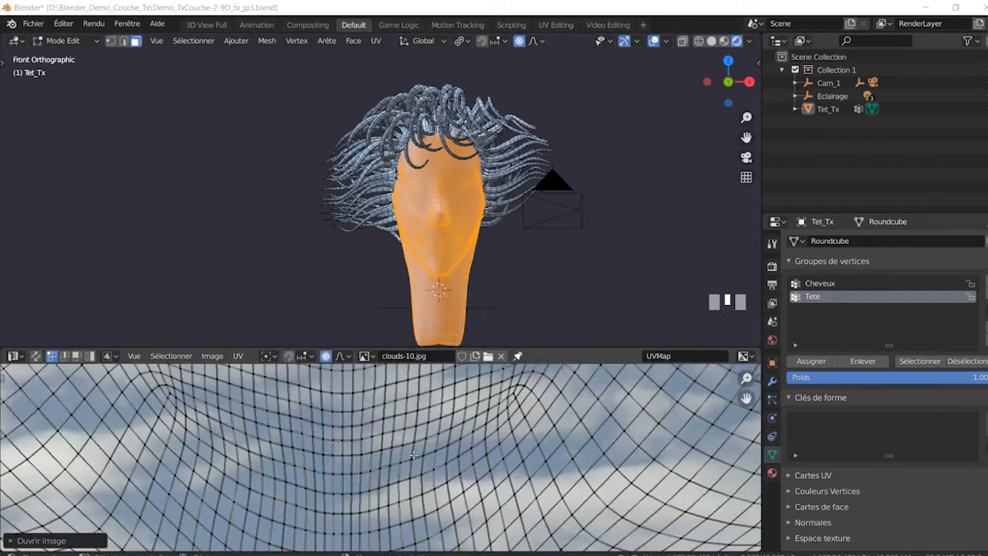
{"action": "scroll", "coordinate": [449, 461], "scroll_direction": "down", "scroll_amount": 3}
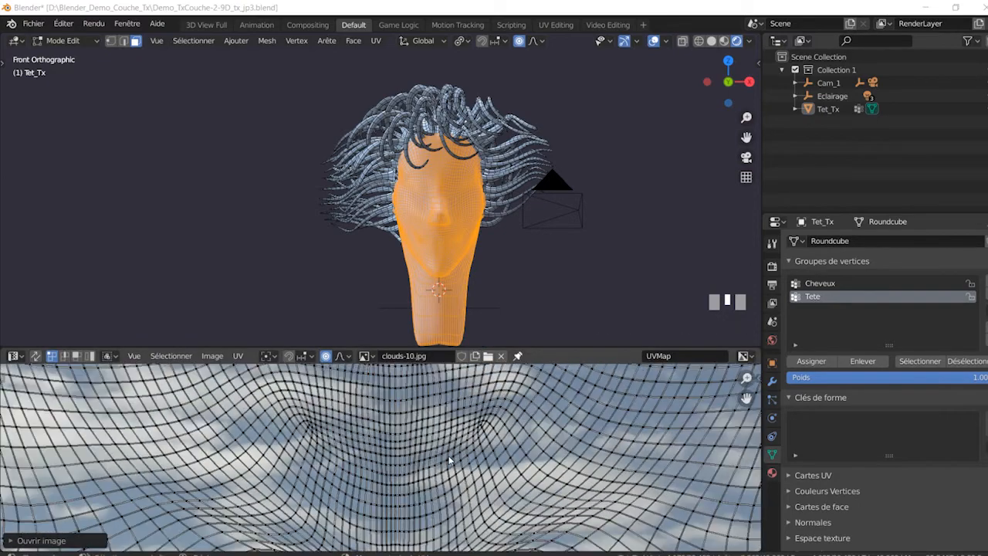
{"action": "scroll", "coordinate": [449, 461], "scroll_direction": "down", "scroll_amount": 3}
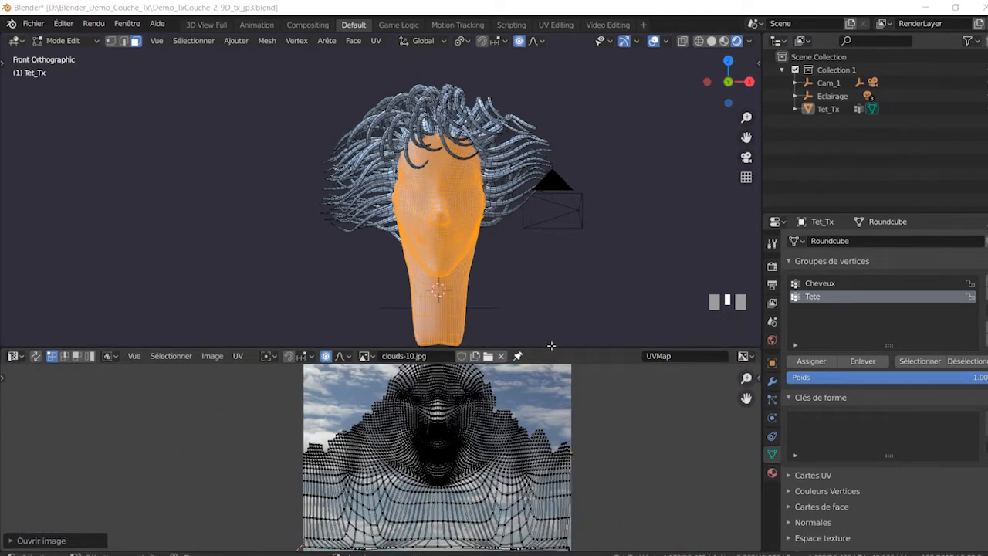
{"action": "left_click_drag", "start_coordinate": [552, 348], "coordinate": [552, 264]}
{"action": "scroll", "coordinate": [457, 407], "scroll_direction": "up", "scroll_amount": 3}
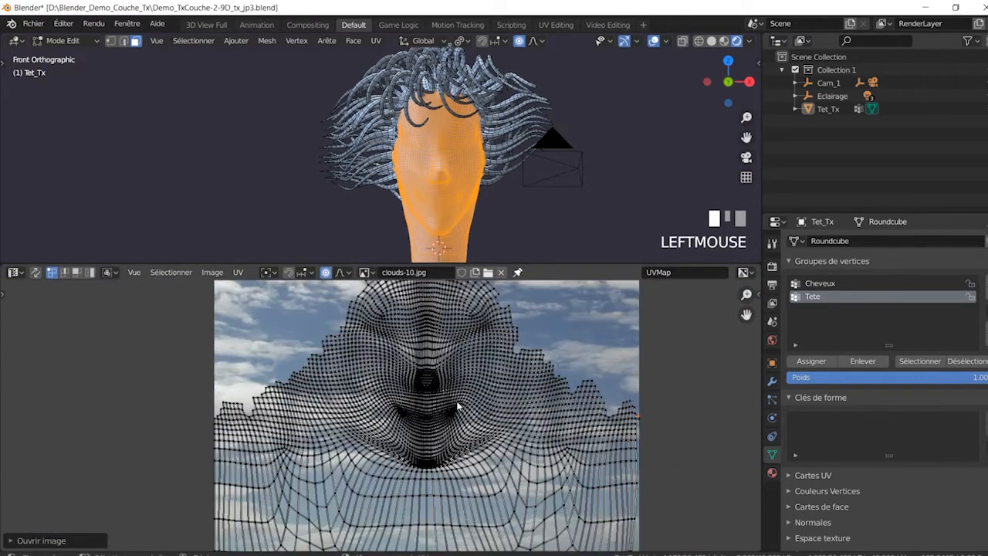
Enlarge the 3D view with the head switched to Object Mode and display the head's Tet material settings
{"action": "scroll", "coordinate": [458, 407], "scroll_direction": "down", "scroll_amount": 2}
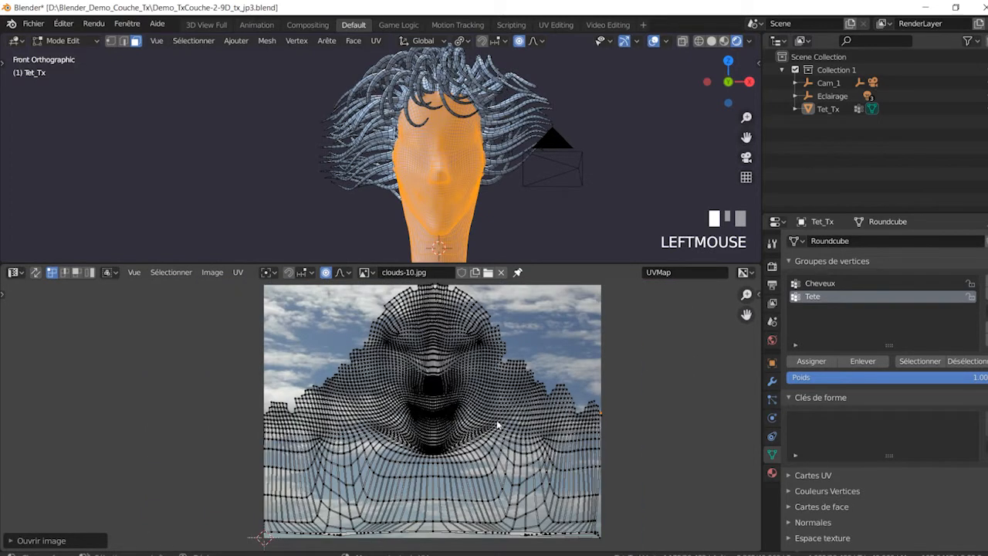
{"action": "middle_click_drag", "start_coordinate": [493, 396], "coordinate": [500, 444]}
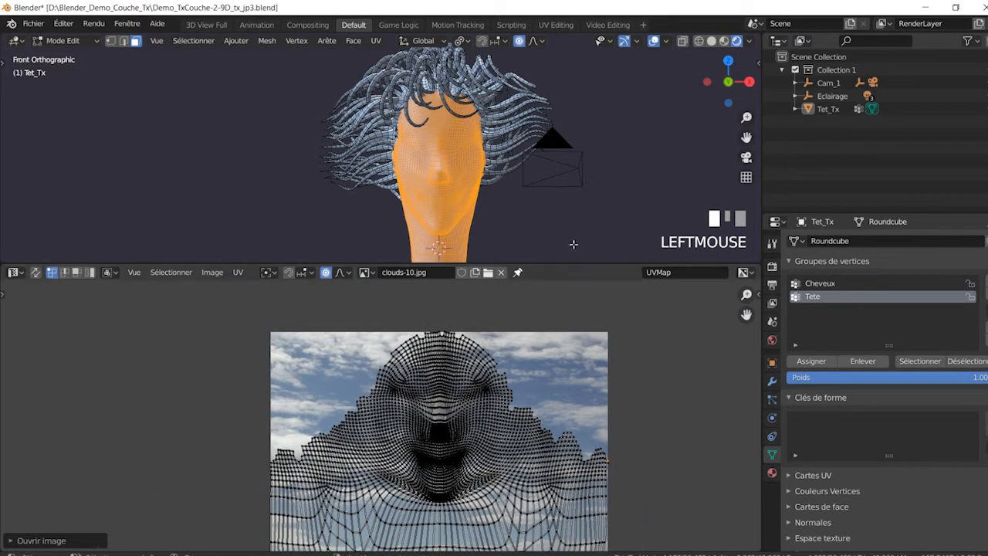
{"action": "left_click_drag", "start_coordinate": [577, 264], "coordinate": [607, 437]}
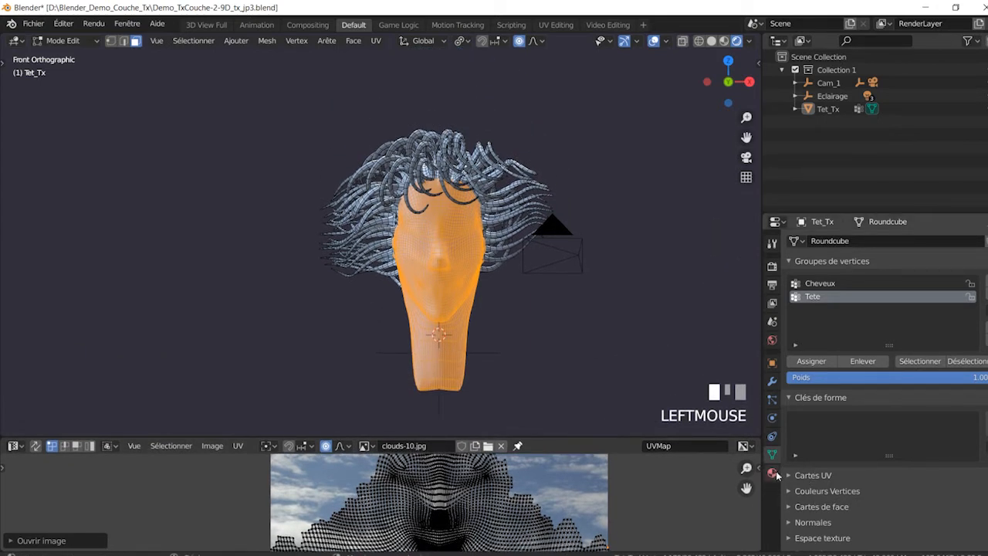
{"action": "left_click", "coordinate": [73, 43]}
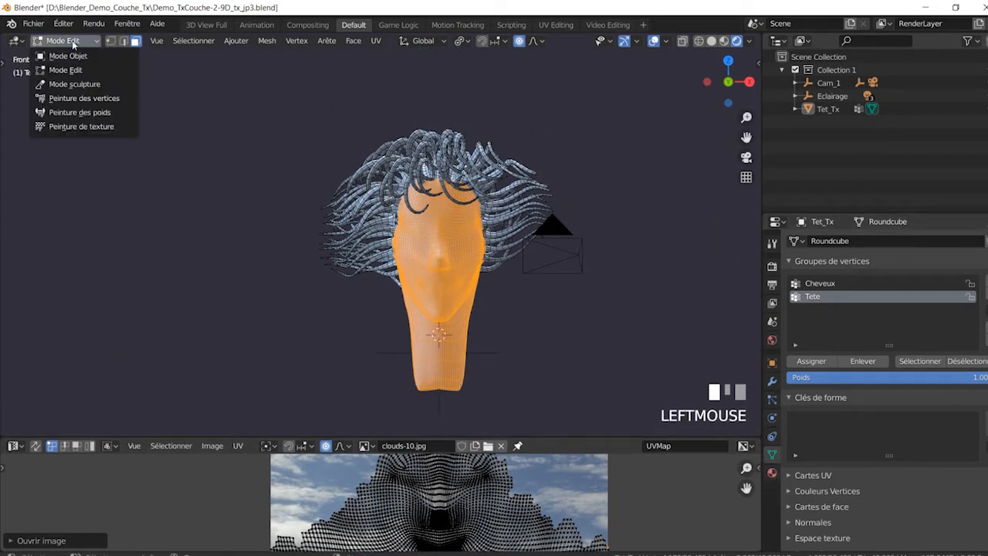
{"action": "left_click", "coordinate": [62, 54]}
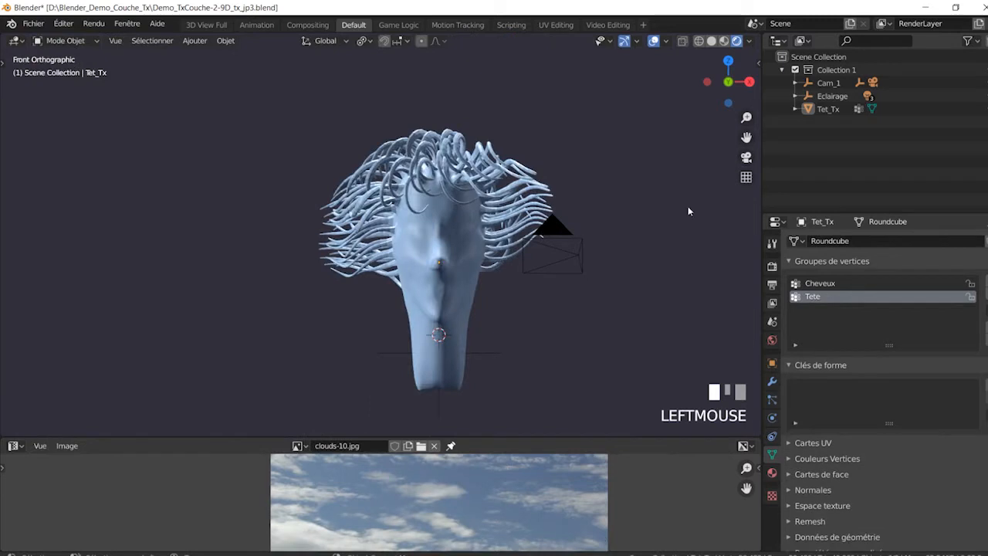
{"action": "left_click", "coordinate": [772, 472]}
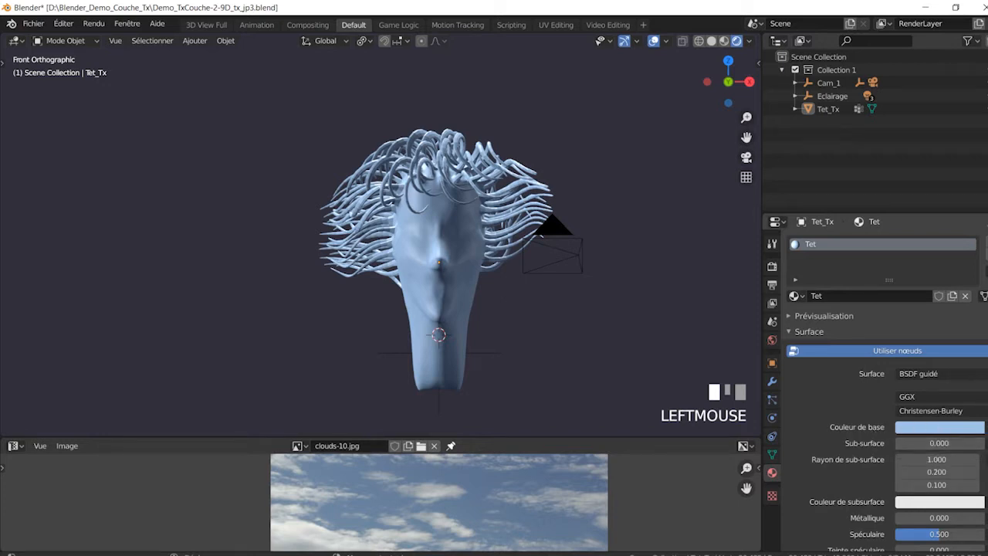
Replace the image editor with a taller Shader Editor showing the Tet material's nodes
{"action": "left_click", "coordinate": [987, 427]}
{"action": "left_click_drag", "start_coordinate": [582, 438], "coordinate": [544, 336]}
{"action": "left_click", "coordinate": [15, 344]}
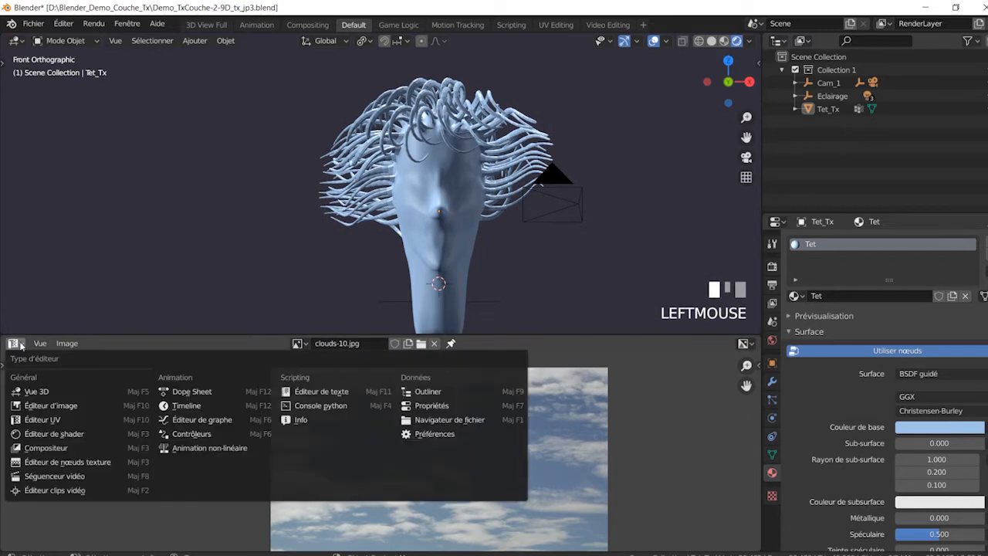
{"action": "left_click", "coordinate": [76, 437]}
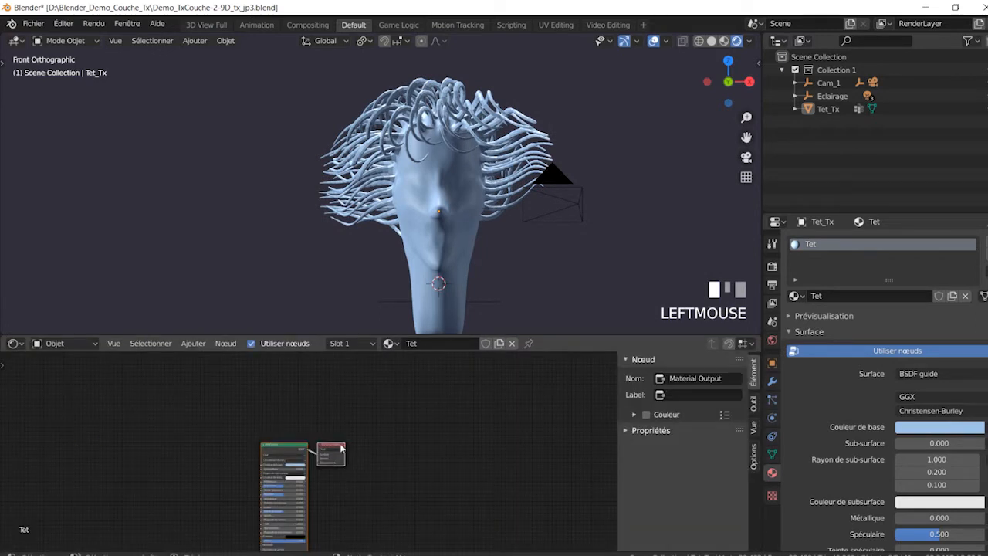
{"action": "middle_click_drag", "start_coordinate": [350, 485], "coordinate": [448, 436]}
{"action": "scroll", "coordinate": [398, 449], "scroll_direction": "up", "scroll_amount": 6}
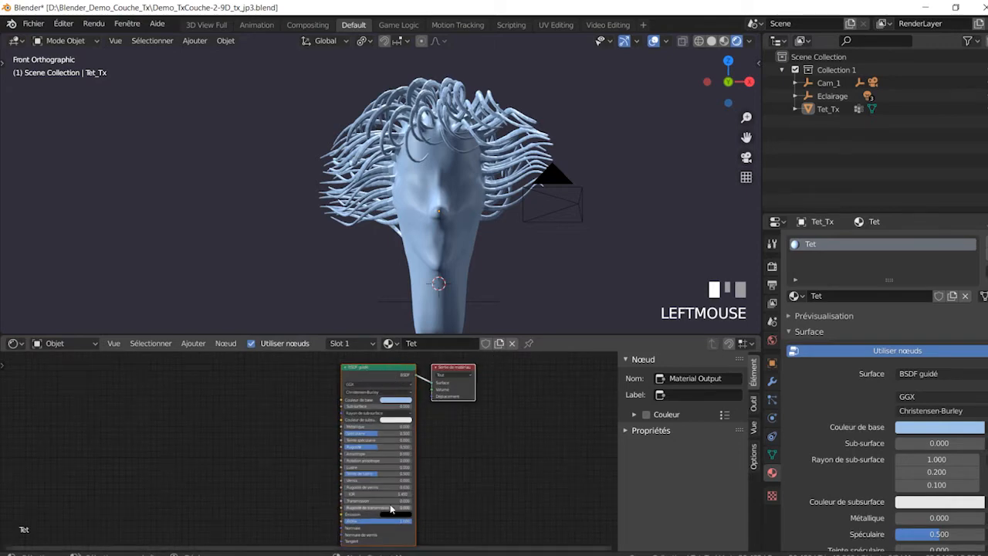
{"action": "scroll", "coordinate": [923, 409], "scroll_direction": "down", "scroll_amount": 5}
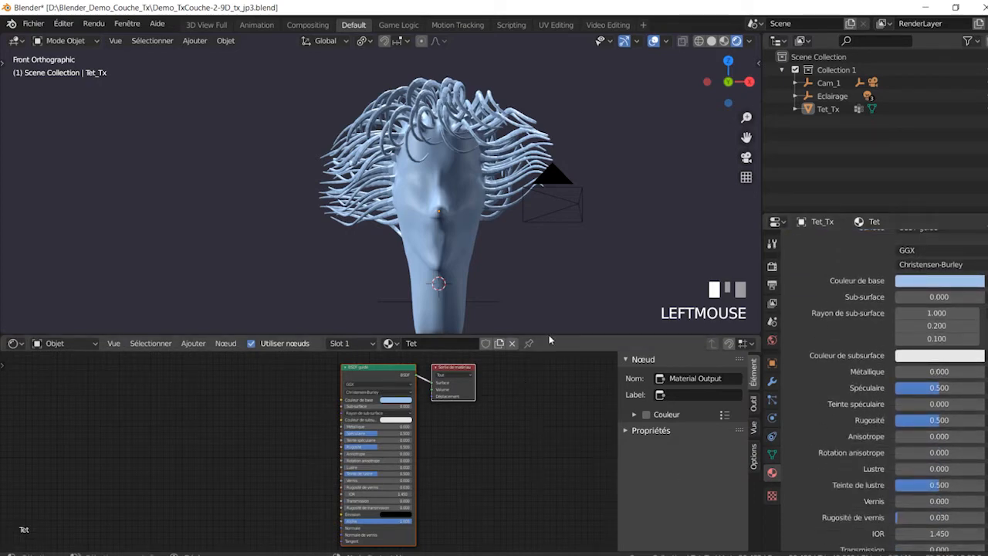
Enlarge the Shader Editor and spread the Principled BSDF and Material Output nodes further apart
{"action": "left_click_drag", "start_coordinate": [550, 338], "coordinate": [552, 209]}
{"action": "scroll", "coordinate": [420, 383], "scroll_direction": "up", "scroll_amount": 4}
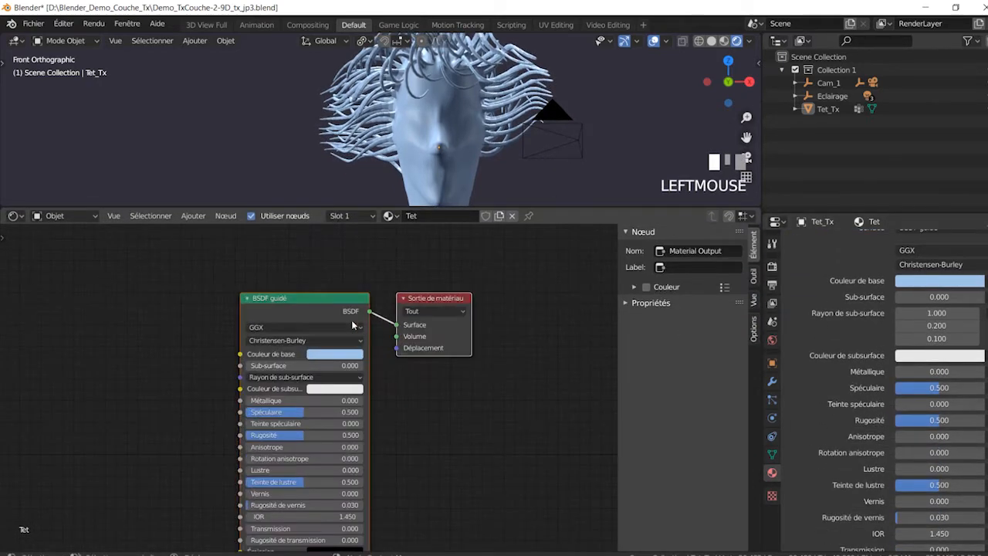
{"action": "left_click_drag", "start_coordinate": [330, 299], "coordinate": [267, 315]}
{"action": "left_click_drag", "start_coordinate": [389, 317], "coordinate": [537, 294]}
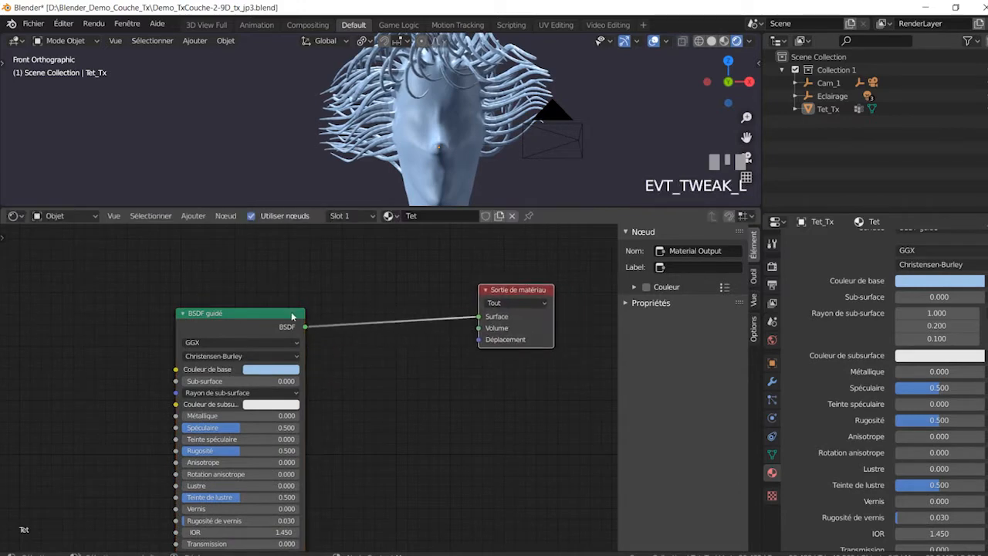
{"action": "left_click", "coordinate": [292, 316]}
{"action": "scroll", "coordinate": [291, 317], "scroll_direction": "down", "scroll_amount": 4}
{"action": "scroll", "coordinate": [907, 319], "scroll_direction": "up", "scroll_amount": 4}
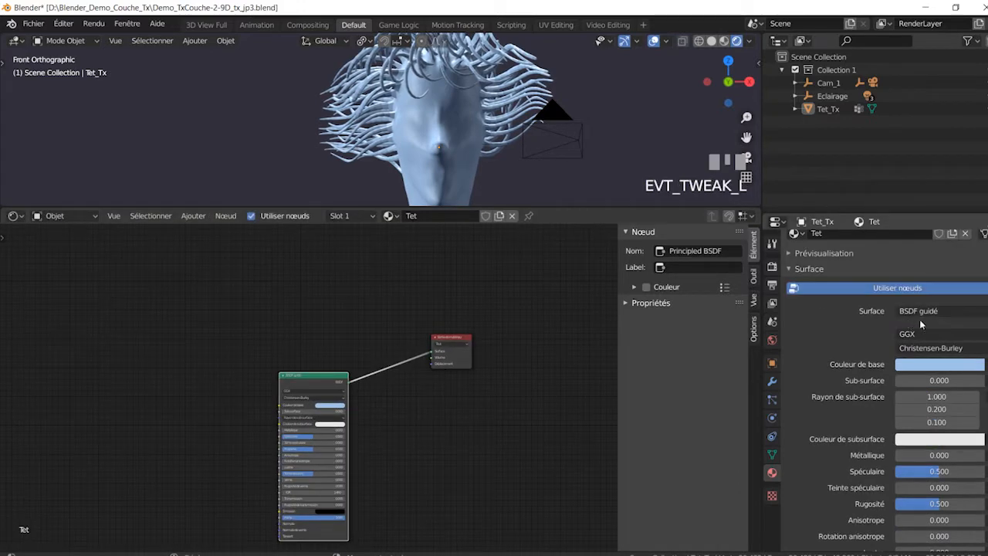
{"action": "scroll", "coordinate": [294, 385], "scroll_direction": "up", "scroll_amount": 5}
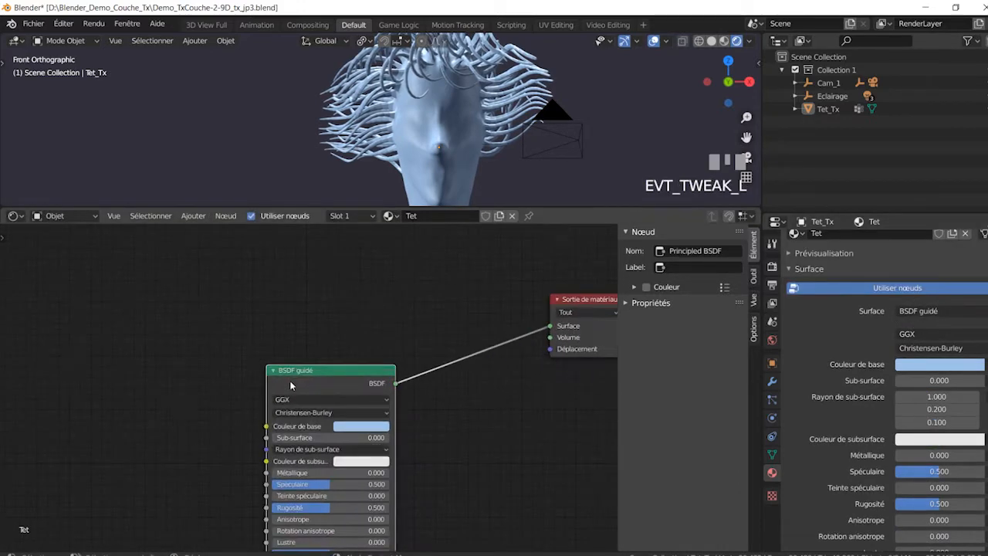
{"action": "scroll", "coordinate": [349, 380], "scroll_direction": "down", "scroll_amount": 5}
Duplicate the Principled BSDF node above the linked original and move the Material Output farther away from both
{"action": "left_click", "coordinate": [349, 375]}
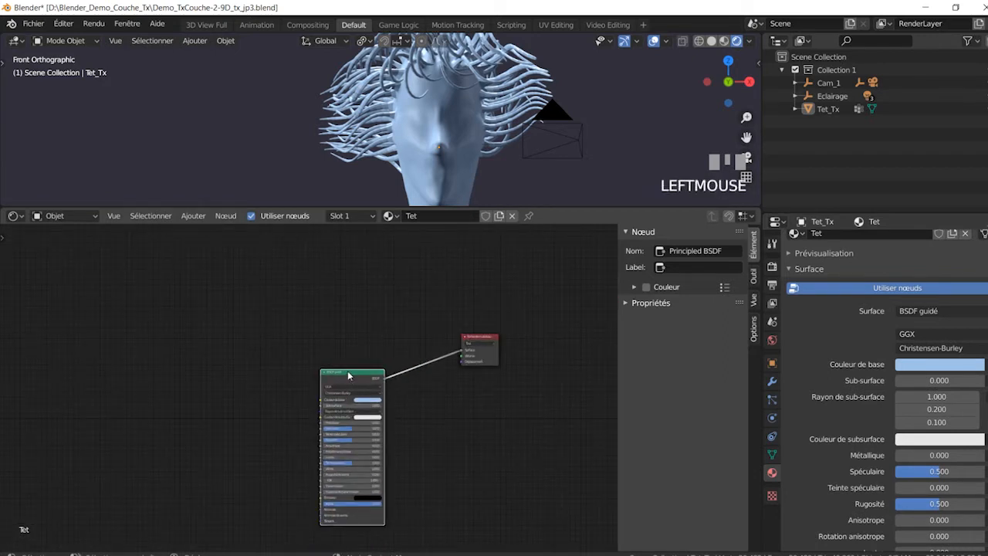
{"action": "key", "text": "ctrl+v"}
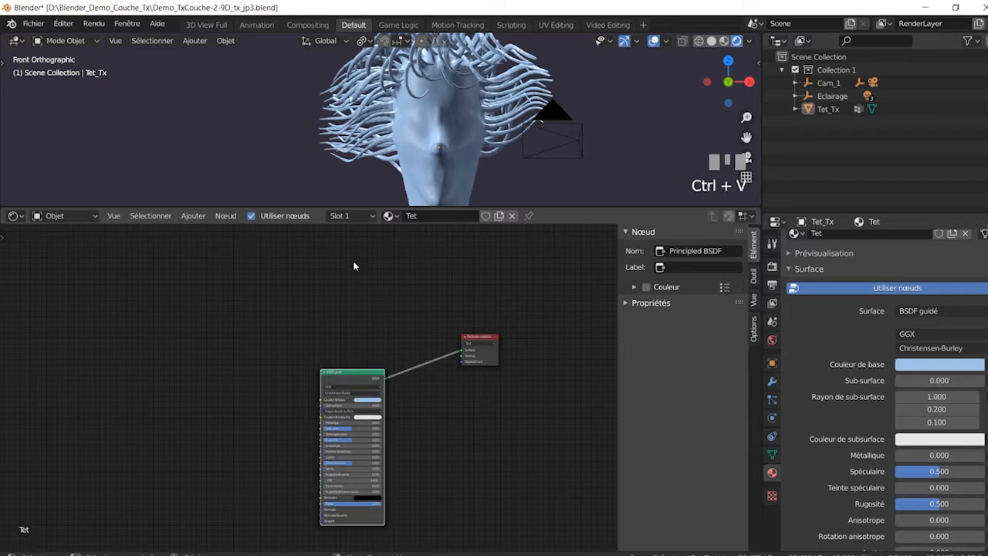
{"action": "left_click_drag", "start_coordinate": [337, 376], "coordinate": [351, 265]}
{"action": "left_click_drag", "start_coordinate": [364, 425], "coordinate": [360, 441]}
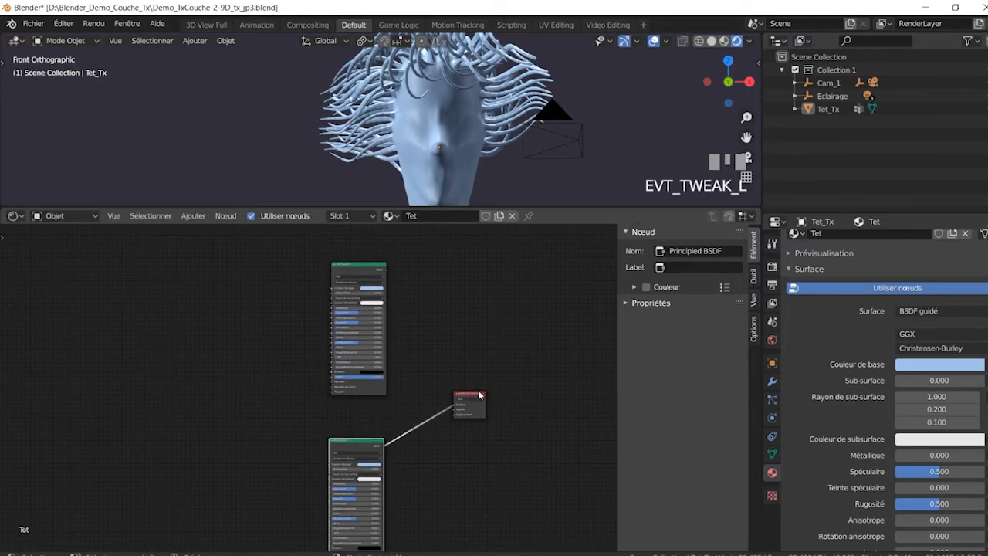
{"action": "left_click_drag", "start_coordinate": [476, 393], "coordinate": [525, 397]}
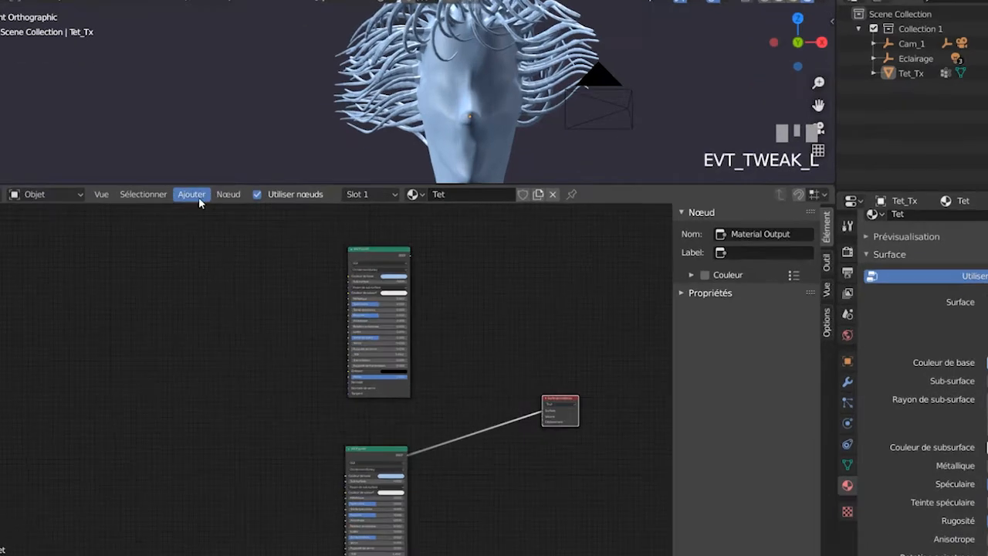
Add an Image Texture node beside the upper Principled BSDF and assign it clouds-10.jpg
{"action": "left_click", "coordinate": [198, 197]}
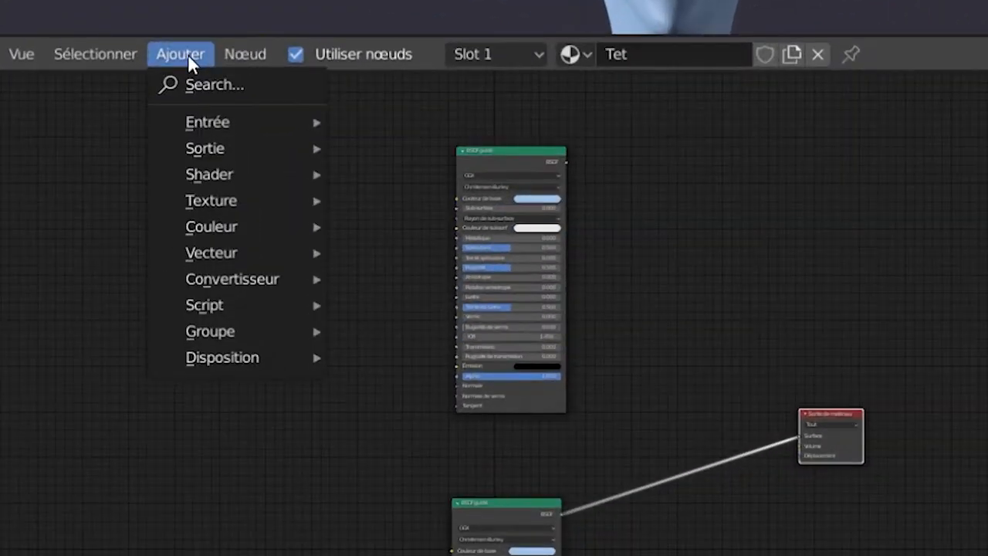
{"action": "mouse_move", "coordinate": [233, 207]}
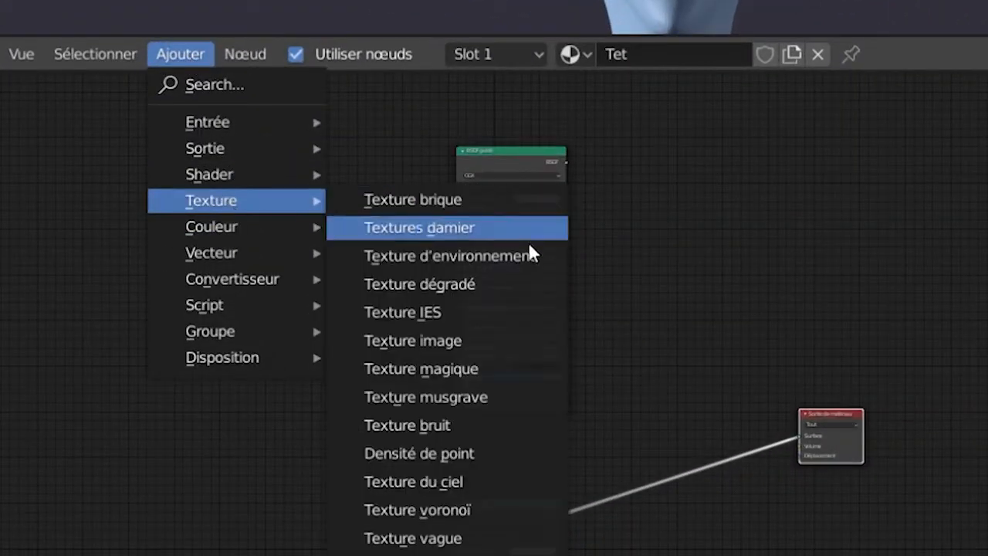
{"action": "left_click", "coordinate": [473, 344]}
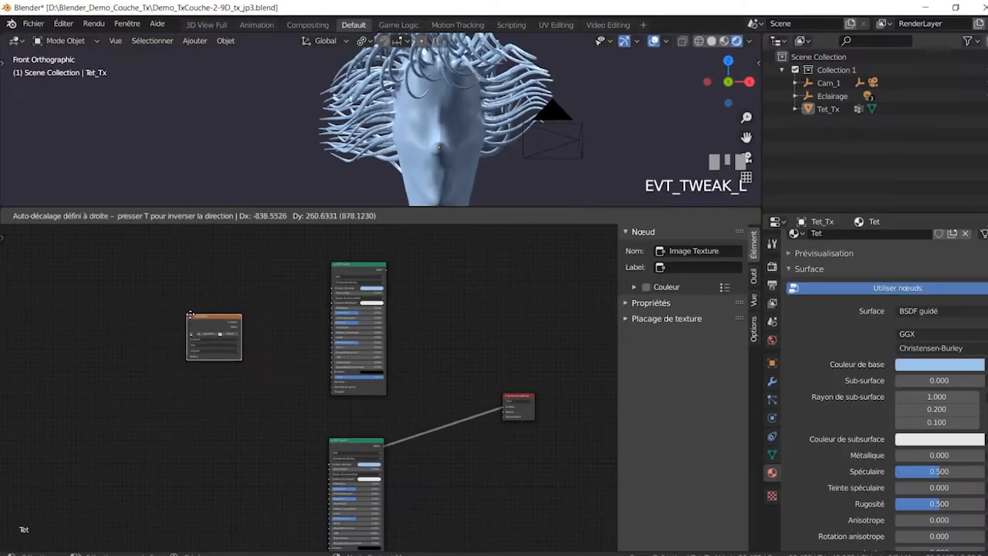
{"action": "left_click", "coordinate": [228, 336]}
{"action": "scroll", "coordinate": [218, 357], "scroll_direction": "up", "scroll_amount": 5}
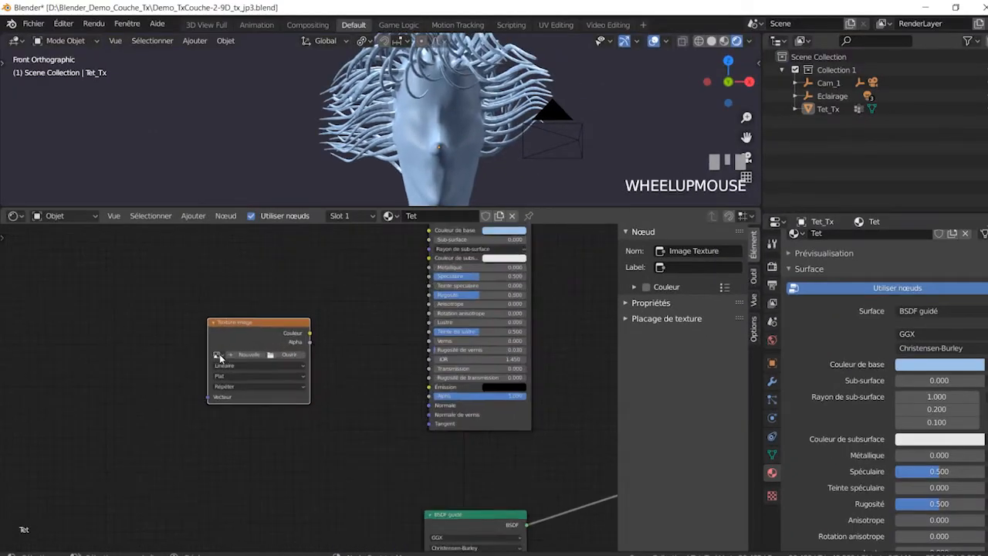
{"action": "left_click", "coordinate": [217, 355]}
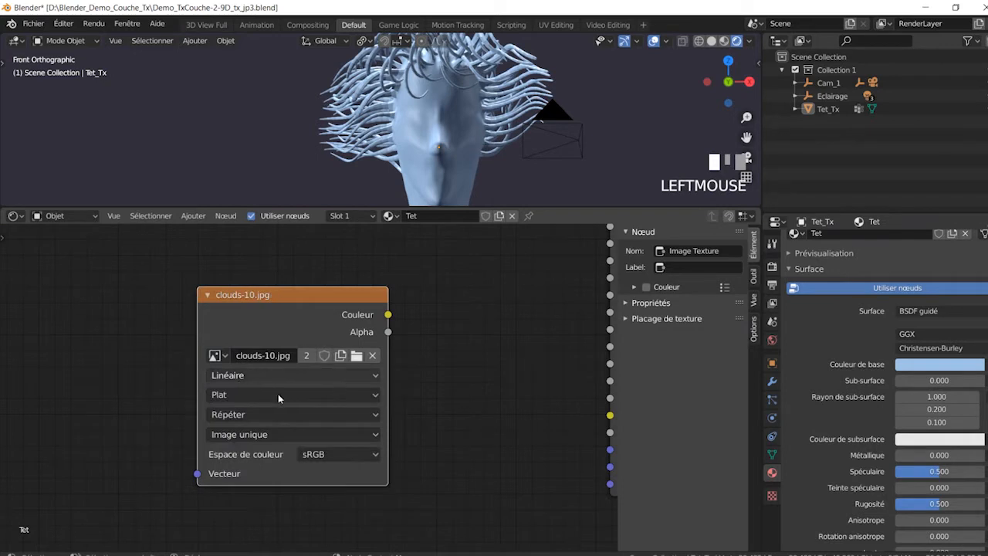
Connect the clouds texture's Color output to the upper Principled BSDF's Base Color and align the texture node beside it
{"action": "scroll", "coordinate": [451, 339], "scroll_direction": "down", "scroll_amount": 3}
{"action": "middle_click_drag", "start_coordinate": [453, 342], "coordinate": [302, 406], "text": "shift"}
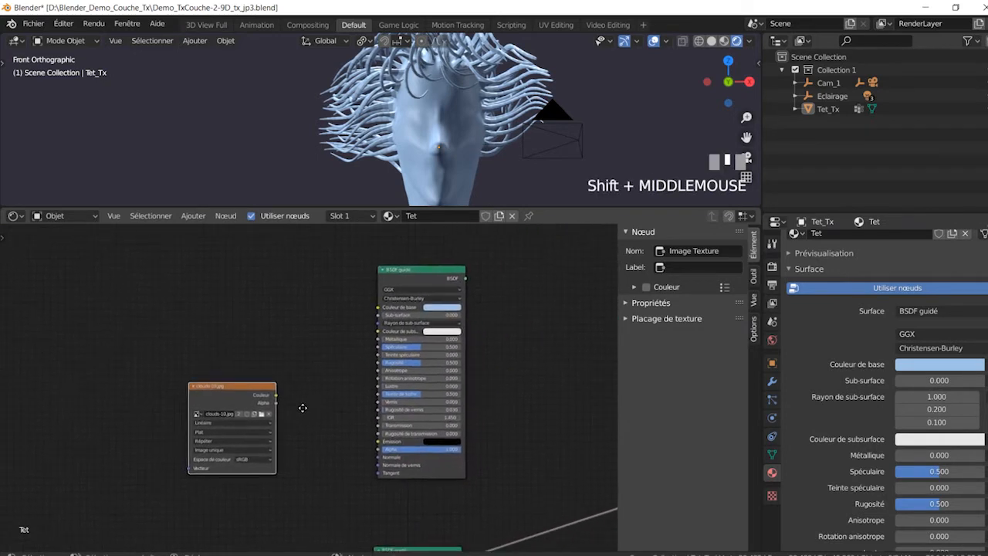
{"action": "left_click_drag", "start_coordinate": [276, 396], "coordinate": [378, 307]}
{"action": "left_click_drag", "start_coordinate": [238, 393], "coordinate": [200, 316]}
{"action": "scroll", "coordinate": [500, 313], "scroll_direction": "up", "scroll_amount": 2}
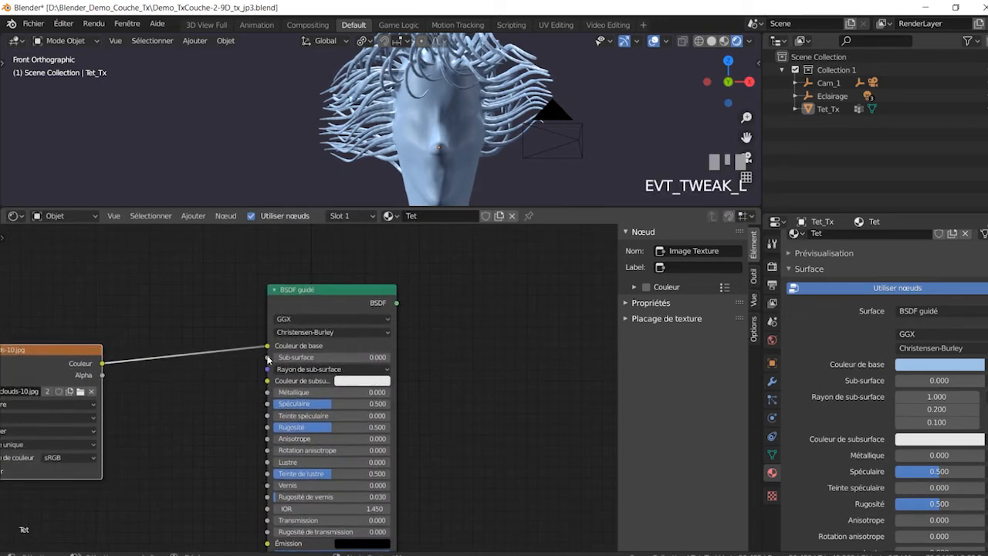
{"action": "left_click_drag", "start_coordinate": [62, 349], "coordinate": [140, 332]}
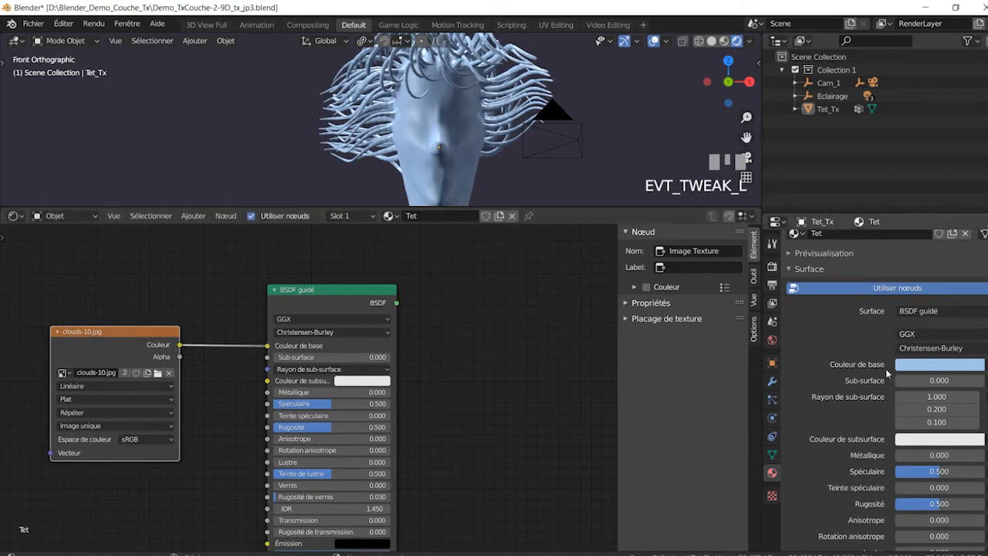
{"action": "left_click", "coordinate": [987, 365]}
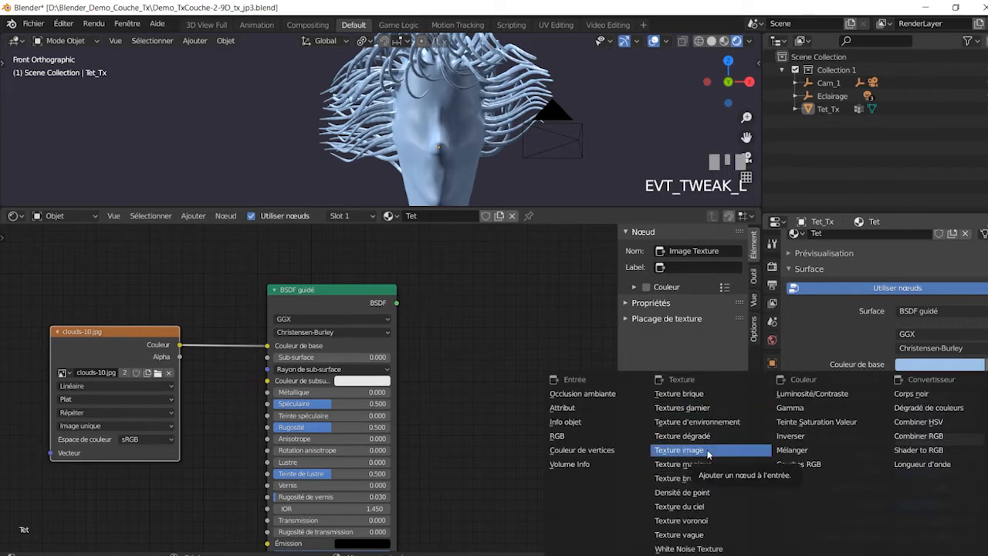
Move the Material Output node up between the two shaders and cut its link to the lower Principled BSDF
{"action": "scroll", "coordinate": [482, 299], "scroll_direction": "down", "scroll_amount": 9}
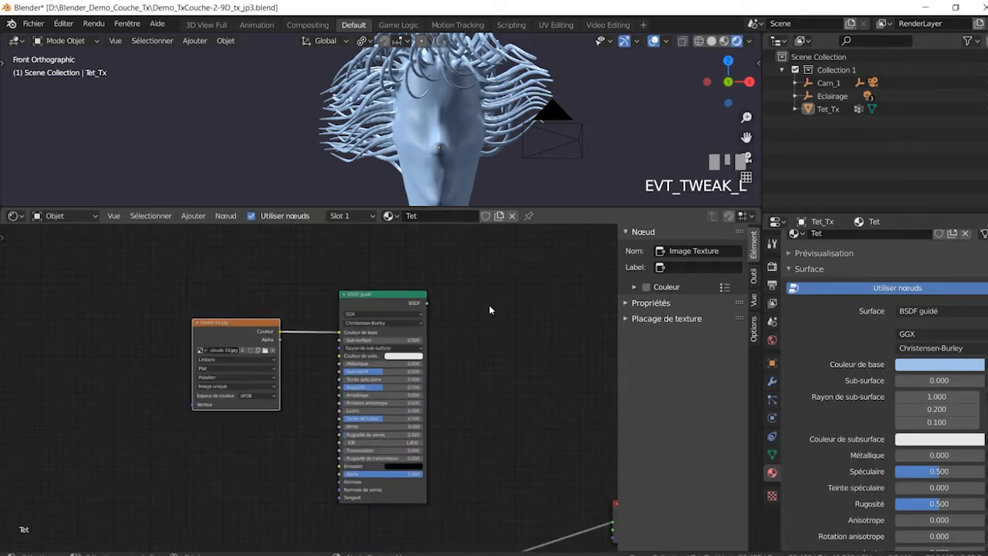
{"action": "middle_click_drag", "start_coordinate": [454, 334], "coordinate": [378, 313]}
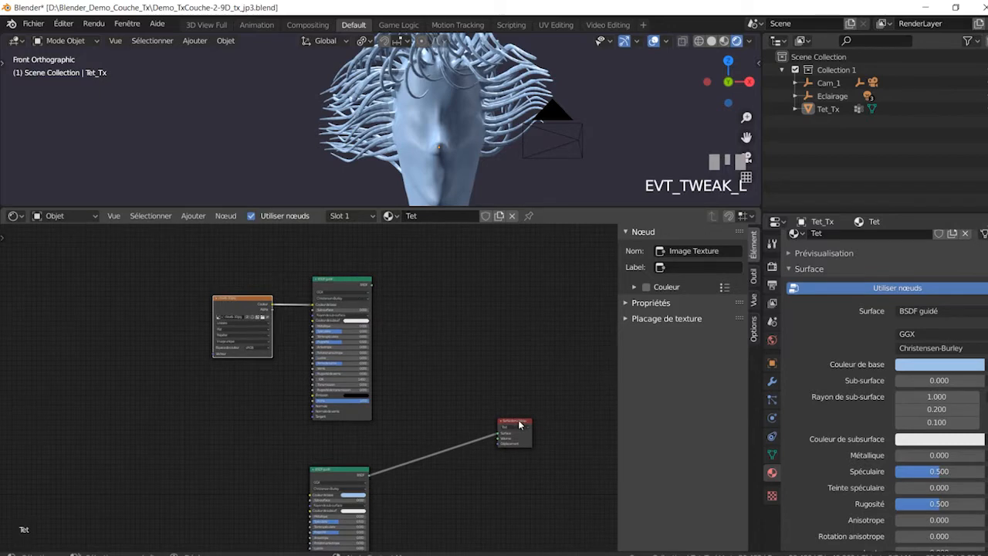
{"action": "left_click_drag", "start_coordinate": [520, 423], "coordinate": [546, 385]}
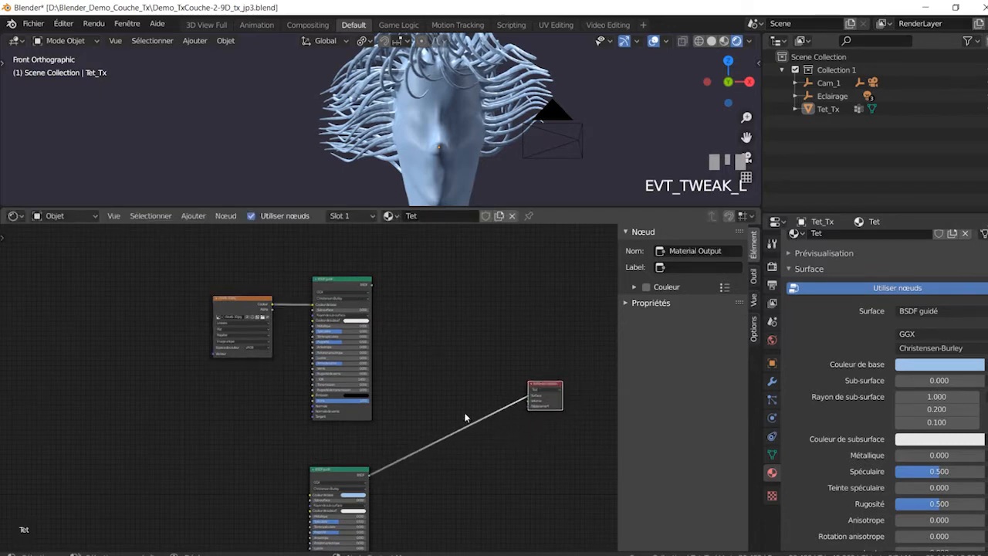
{"action": "right_click_drag", "start_coordinate": [471, 421], "coordinate": [483, 467], "text": "ctrl"}
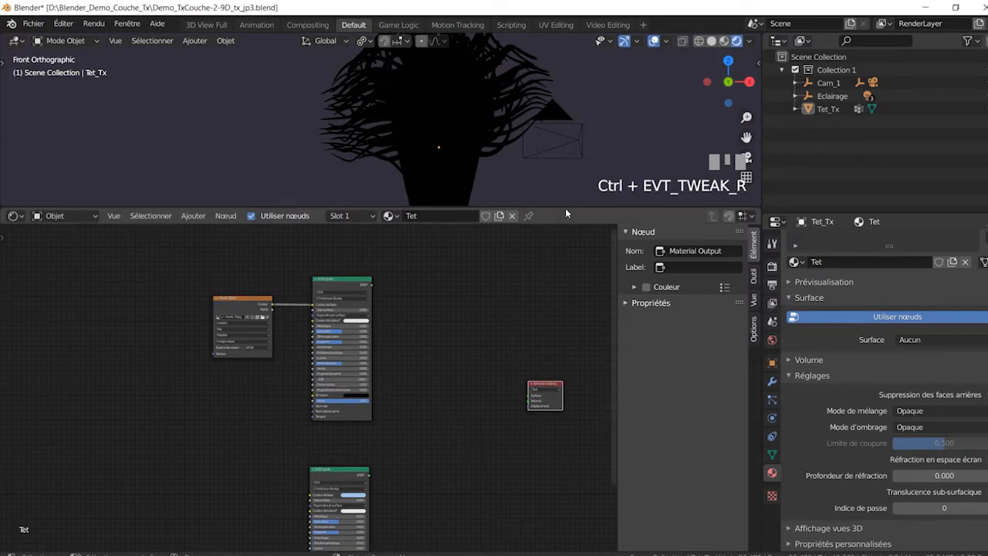
Add a Mix Shader node and position it between the upper Principled BSDF and the Material Output
{"action": "left_click_drag", "start_coordinate": [565, 208], "coordinate": [510, 267]}
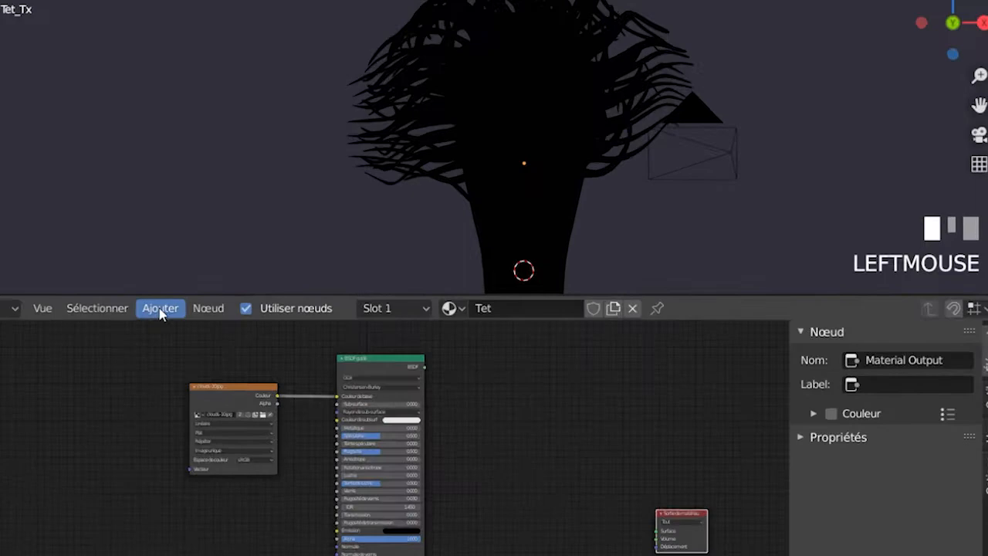
{"action": "left_click", "coordinate": [193, 274]}
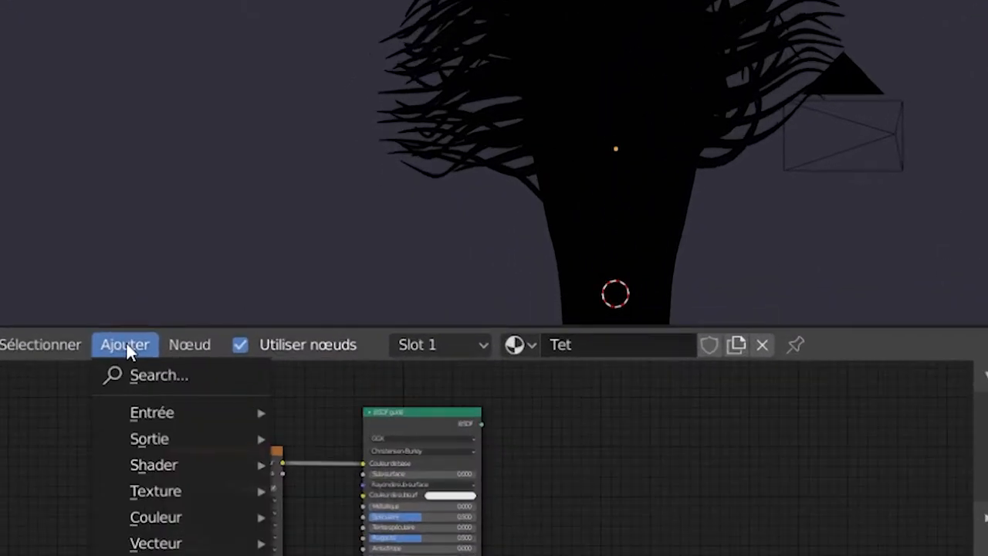
{"action": "mouse_move", "coordinate": [157, 468]}
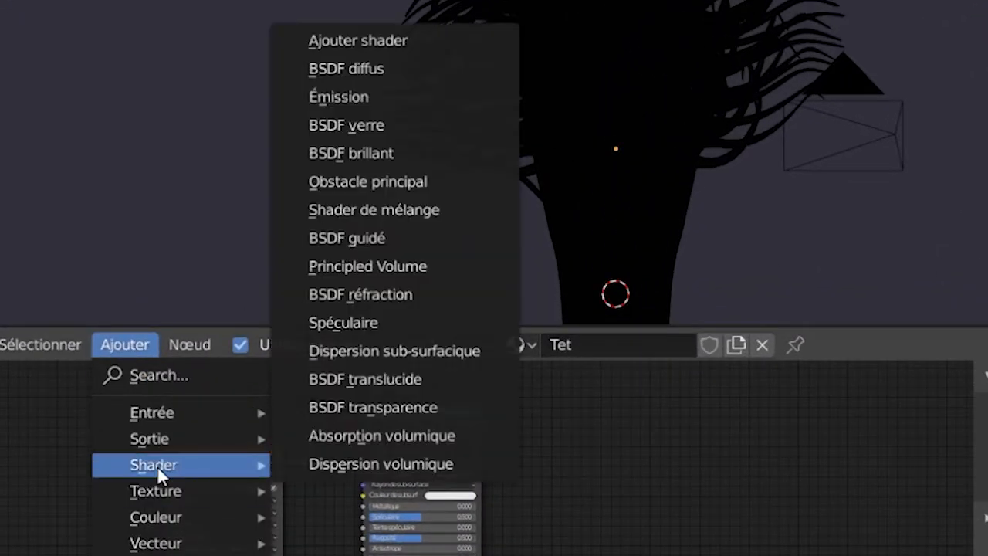
{"action": "left_click", "coordinate": [420, 212]}
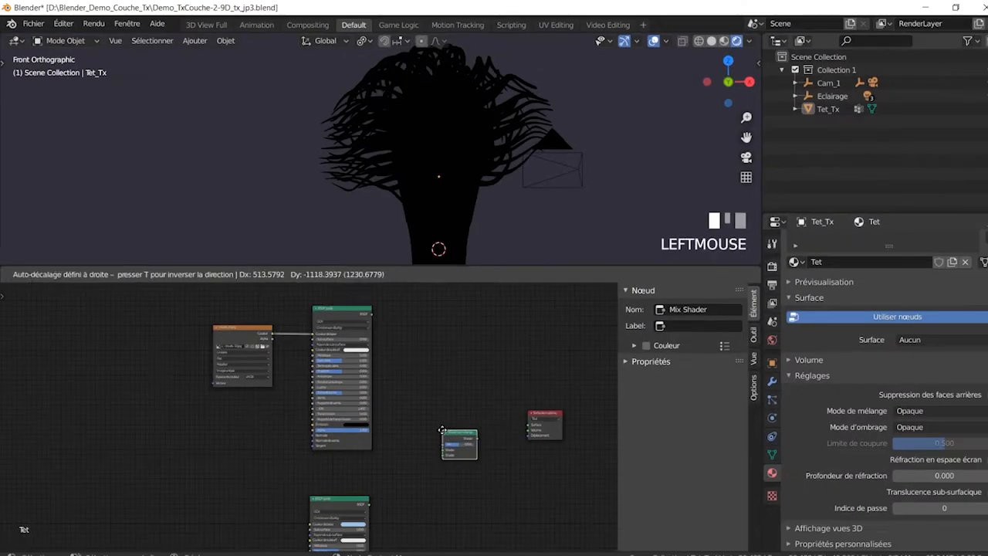
{"action": "left_click", "coordinate": [443, 430]}
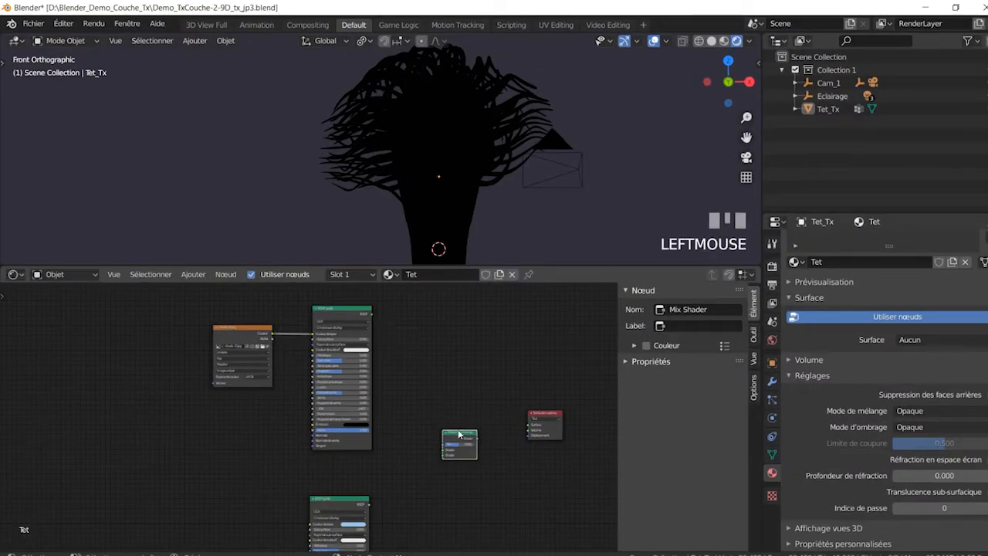
{"action": "left_click_drag", "start_coordinate": [458, 435], "coordinate": [454, 396]}
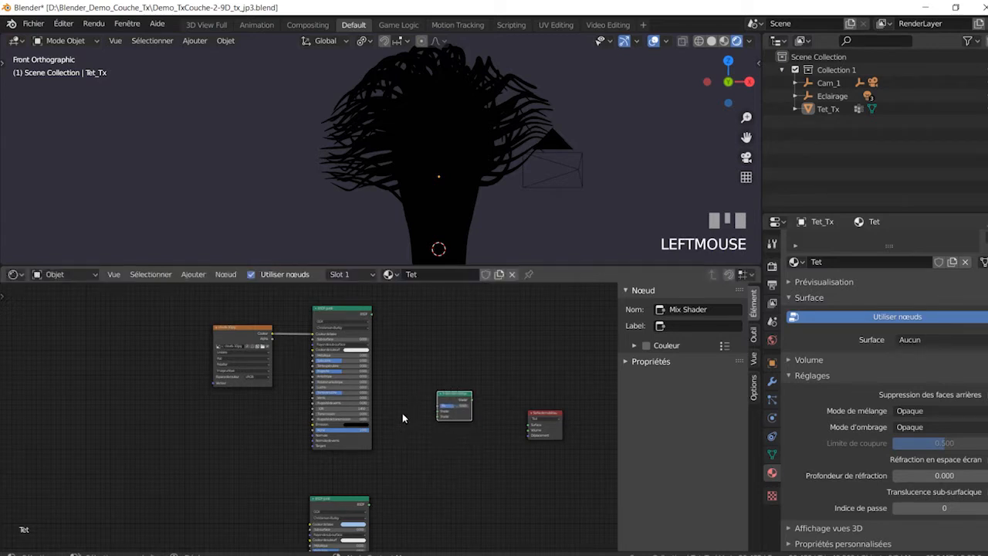
Maximize the node editor and move the Mix Shader node up and closer to the Material Output
{"action": "scroll", "coordinate": [403, 413], "scroll_direction": "up", "scroll_amount": 2}
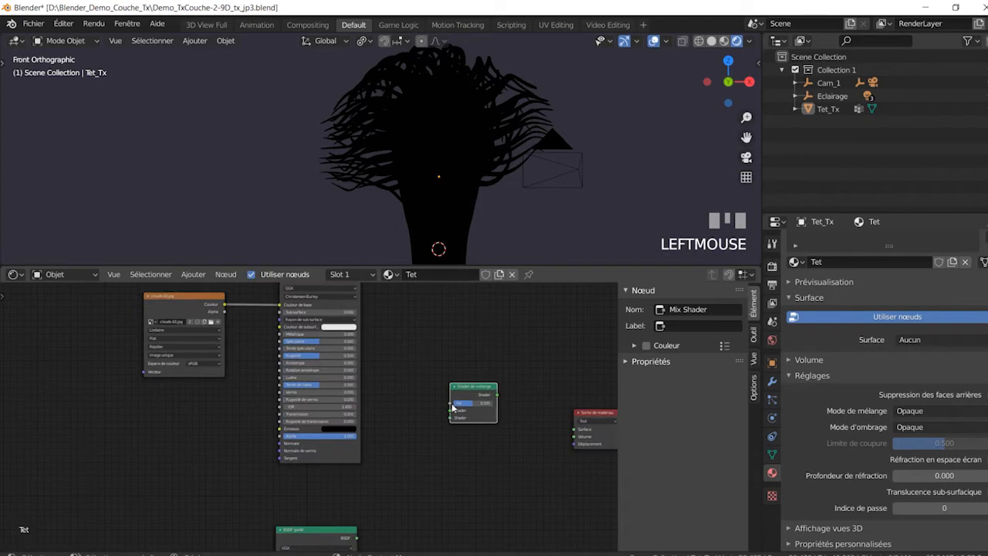
{"action": "key", "text": "ctrl+space"}
{"action": "scroll", "coordinate": [571, 338], "scroll_direction": "down", "scroll_amount": 2}
{"action": "middle_click_drag", "start_coordinate": [613, 347], "coordinate": [513, 324]}
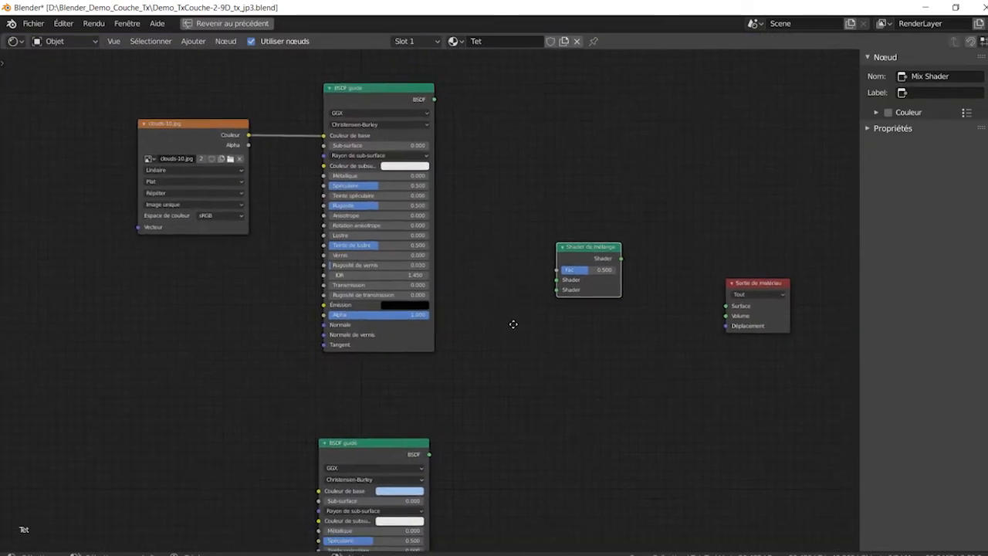
{"action": "left_click_drag", "start_coordinate": [597, 248], "coordinate": [638, 176]}
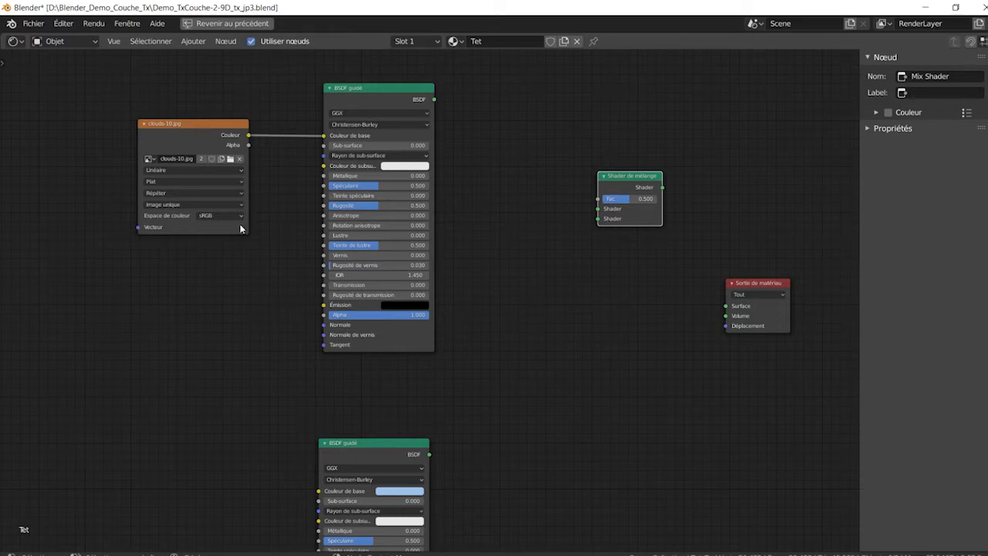
Cut the clouds texture's link to the upper Principled BSDF and connect its Color to the lower one's Base Color instead, raising the lower shader
{"action": "right_click_drag", "start_coordinate": [274, 130], "coordinate": [263, 169], "text": "ctrl"}
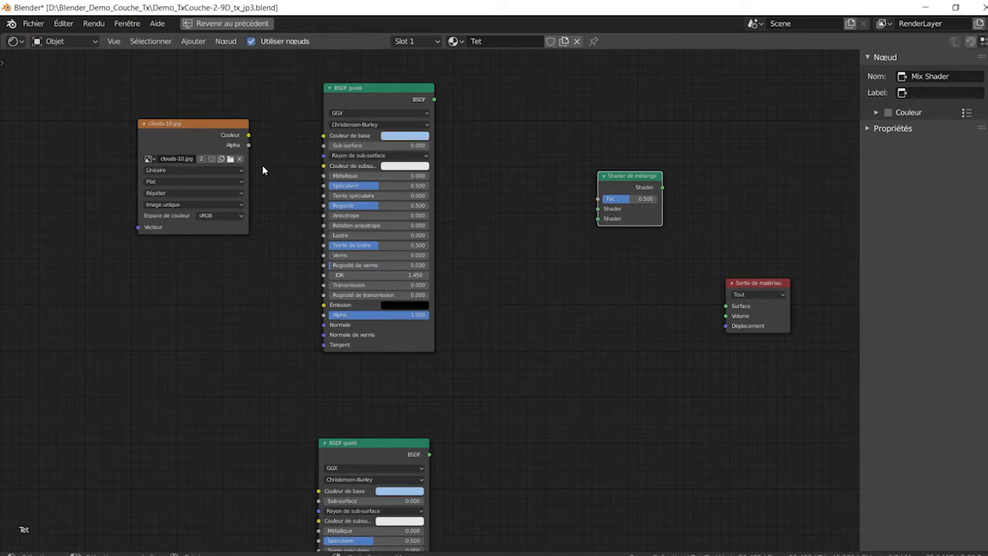
{"action": "left_click_drag", "start_coordinate": [209, 123], "coordinate": [318, 491]}
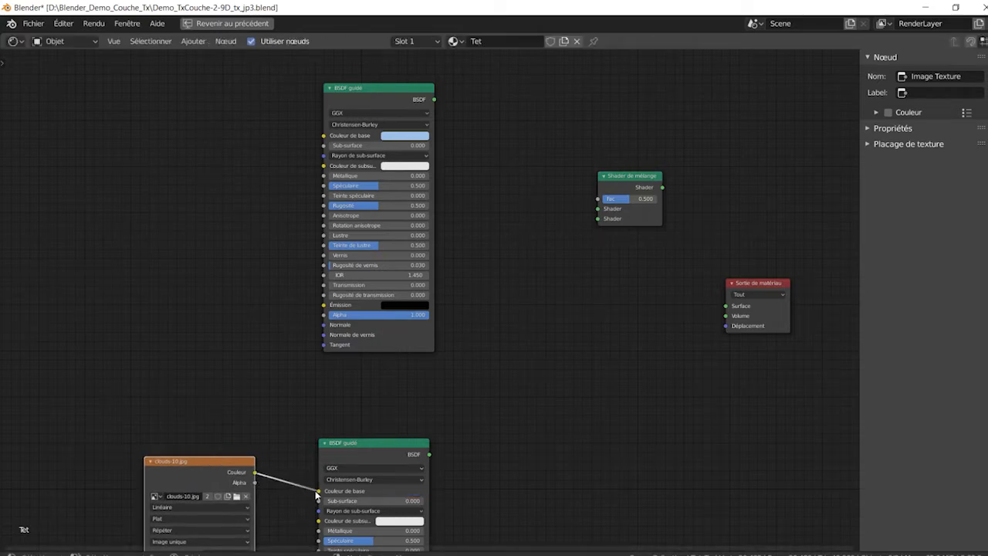
{"action": "left_click_drag", "start_coordinate": [365, 454], "coordinate": [361, 401]}
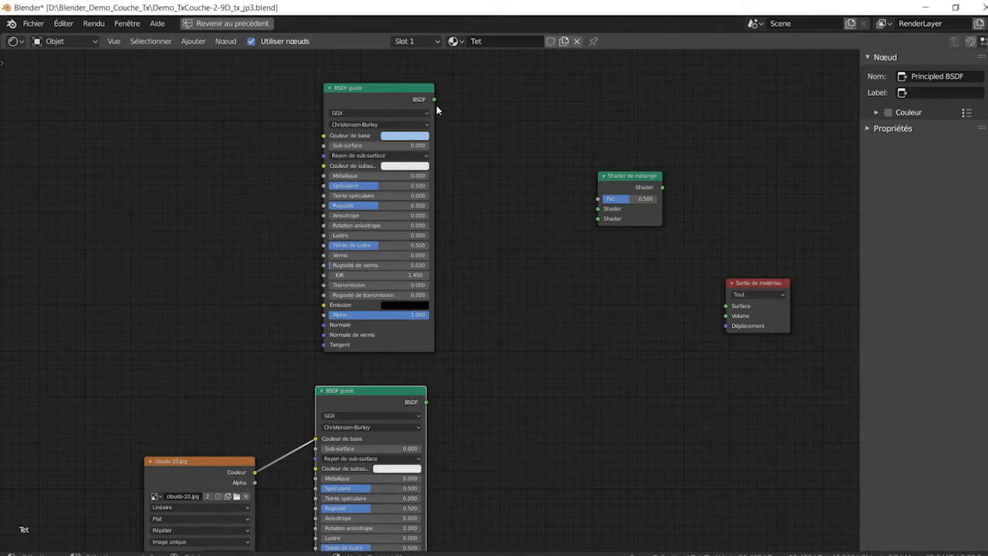
Connect the upper and lower Principled BSDFs to the Mix Shader's first and second Shader inputs, and its output to the Material Output's Surface
{"action": "left_click_drag", "start_coordinate": [434, 100], "coordinate": [597, 209]}
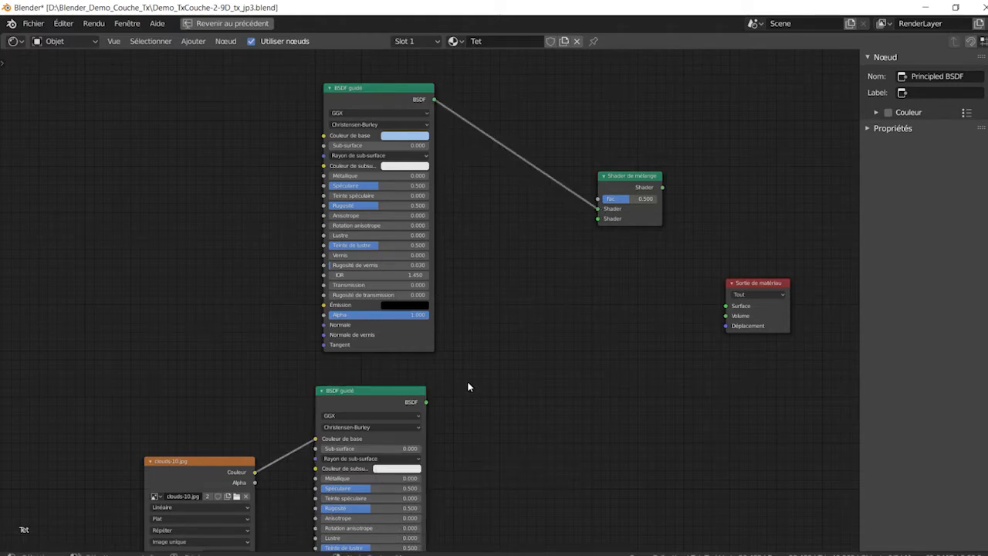
{"action": "left_click_drag", "start_coordinate": [426, 403], "coordinate": [598, 219]}
{"action": "left_click_drag", "start_coordinate": [626, 180], "coordinate": [738, 312]}
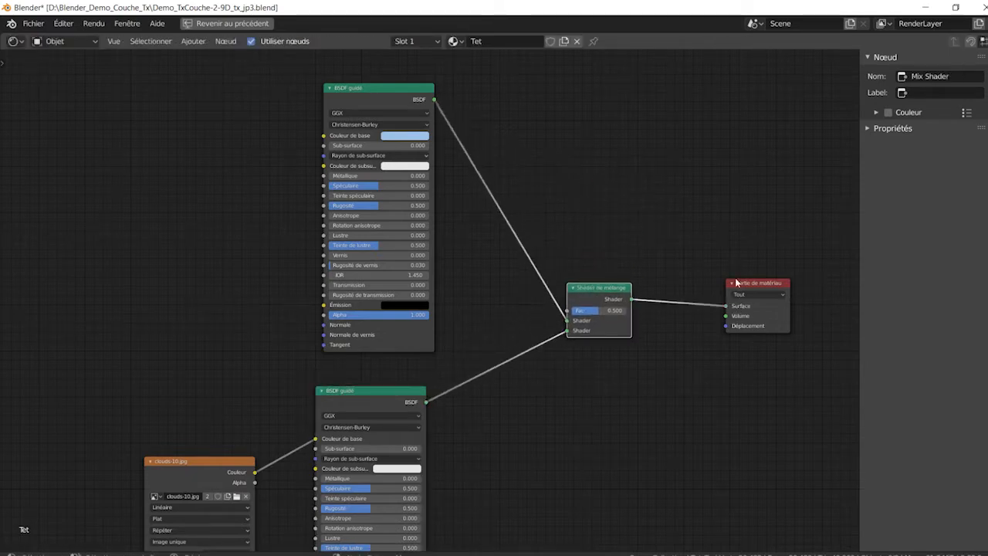
Return to the multi-editor layout with a taller 3D viewport and set the Mix Shader's Fac to 1.000
{"action": "key", "text": "ctrl+space"}
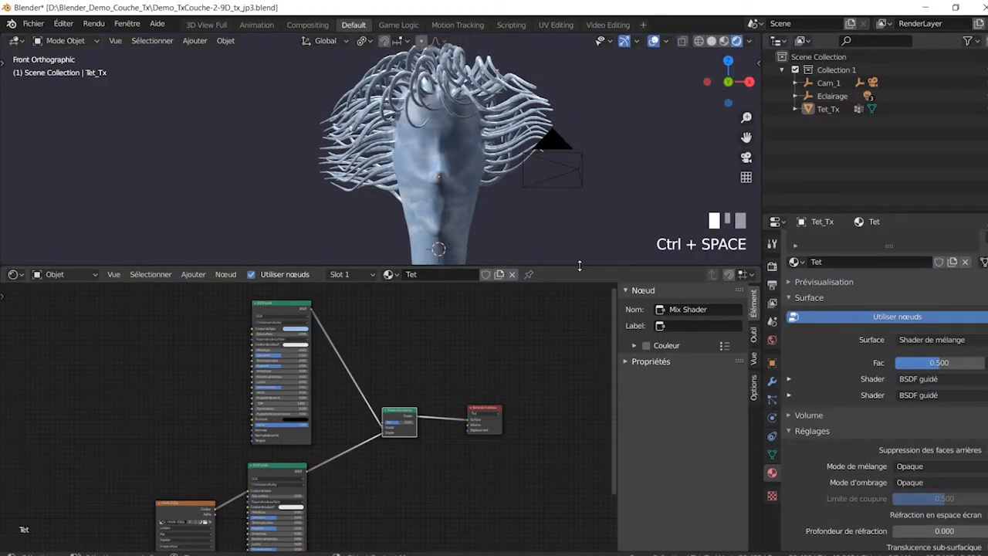
{"action": "left_click_drag", "start_coordinate": [578, 266], "coordinate": [578, 379]}
{"action": "scroll", "coordinate": [434, 434], "scroll_direction": "up", "scroll_amount": 4}
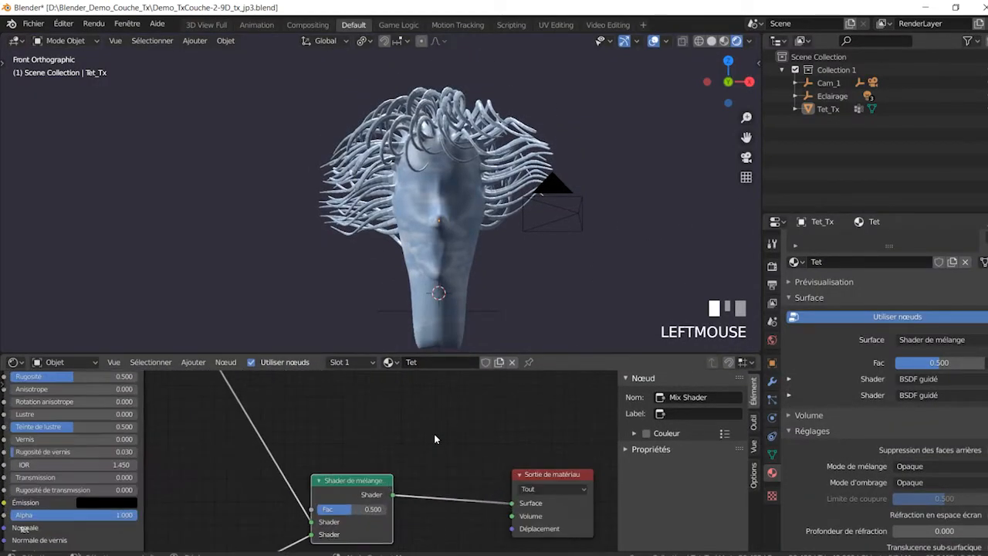
{"action": "left_click_drag", "start_coordinate": [342, 502], "coordinate": [378, 410], "text": "shift"}
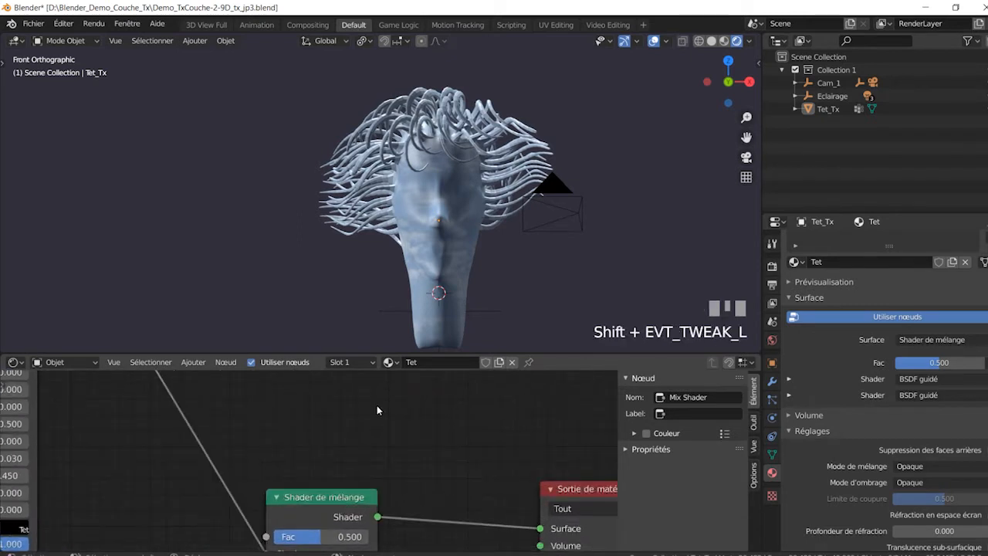
{"action": "left_click_drag", "start_coordinate": [334, 494], "coordinate": [380, 406]}
{"action": "left_click_drag", "start_coordinate": [371, 449], "coordinate": [421, 449]}
{"action": "scroll", "coordinate": [411, 261], "scroll_direction": "up", "scroll_amount": 3}
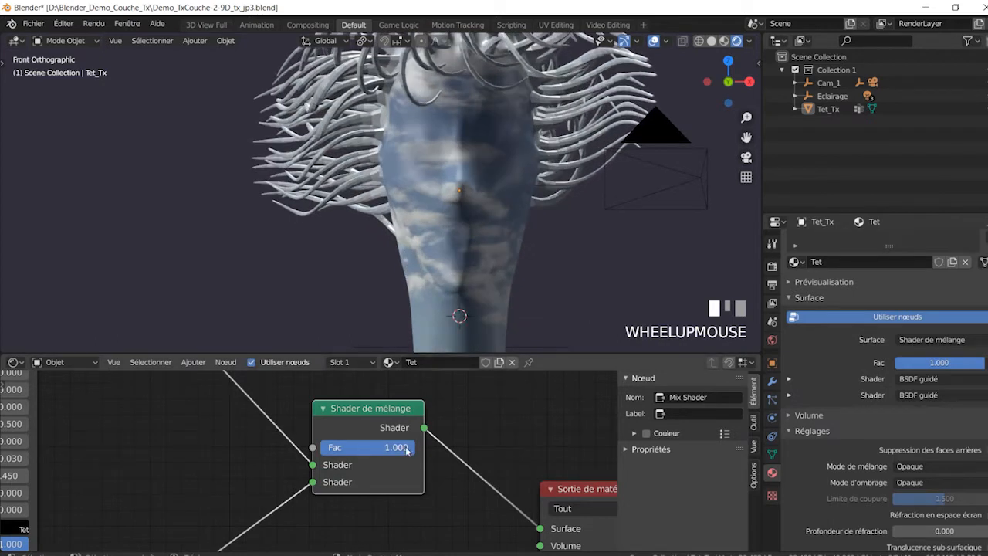
Set the Mix Shader's Fac to 0.000 to show only the upper Principled BSDF
{"action": "left_click_drag", "start_coordinate": [405, 447], "coordinate": [309, 448]}
{"action": "scroll", "coordinate": [274, 461], "scroll_direction": "down", "scroll_amount": 6}
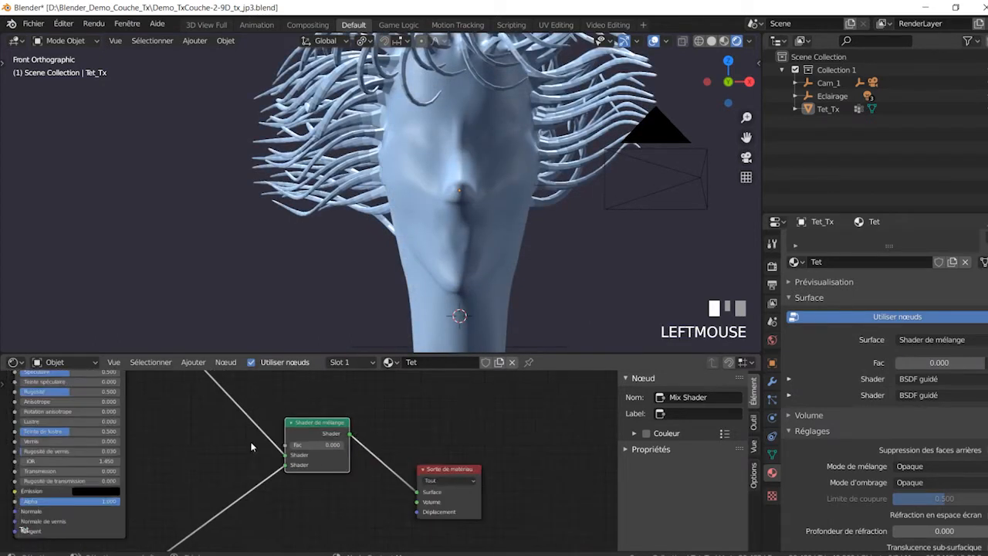
{"action": "middle_click_drag", "start_coordinate": [274, 462], "coordinate": [292, 540]}
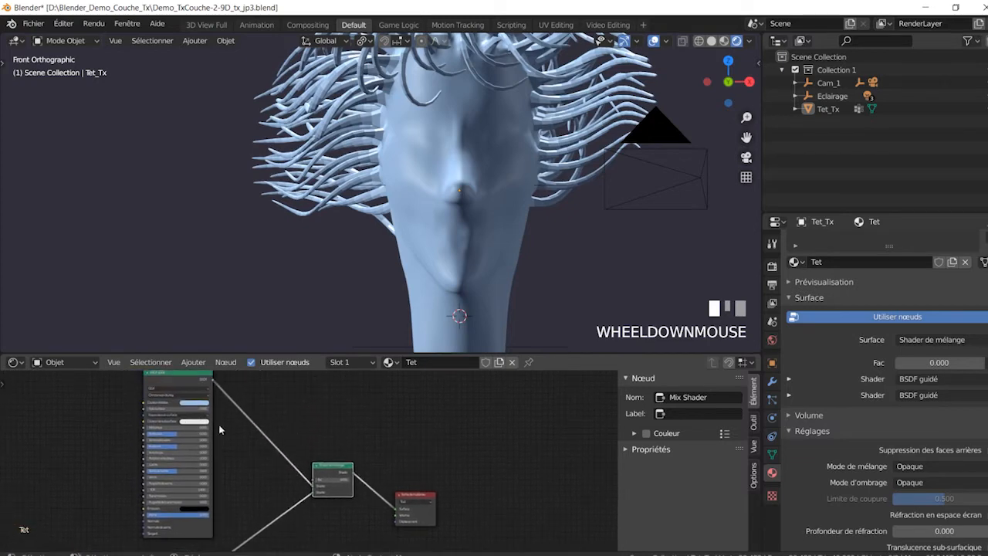
Set the Mix Shader's Fac to 0.567 and enlarge the 3D viewport further
{"action": "scroll", "coordinate": [354, 456], "scroll_direction": "up", "scroll_amount": 8}
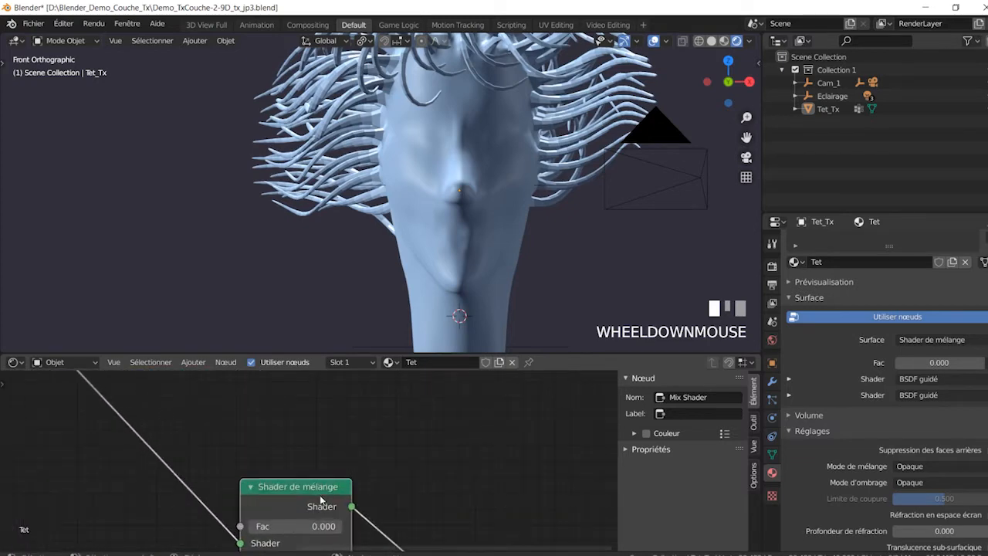
{"action": "middle_click_drag", "start_coordinate": [306, 506], "coordinate": [348, 460]}
{"action": "left_click_drag", "start_coordinate": [301, 485], "coordinate": [349, 478]}
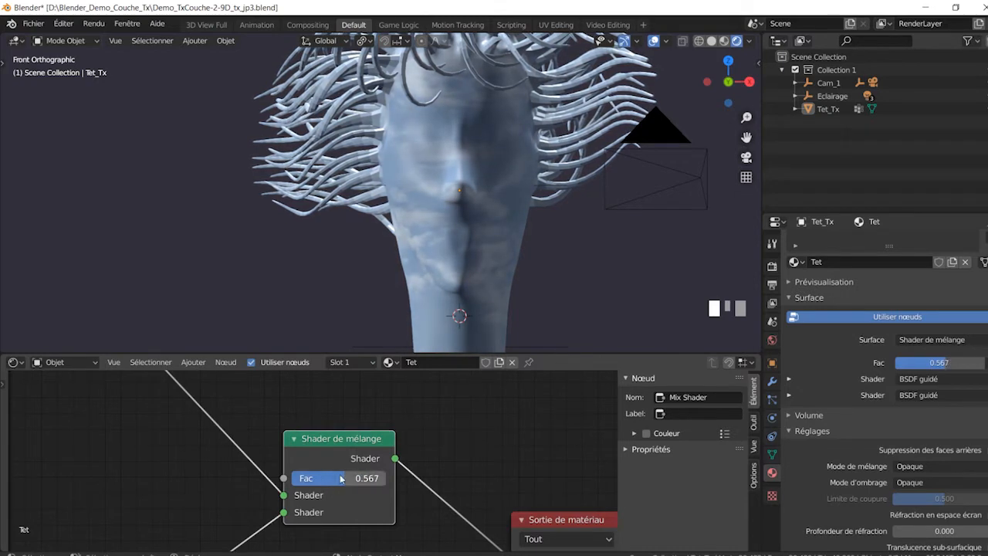
{"action": "right_click", "coordinate": [341, 480]}
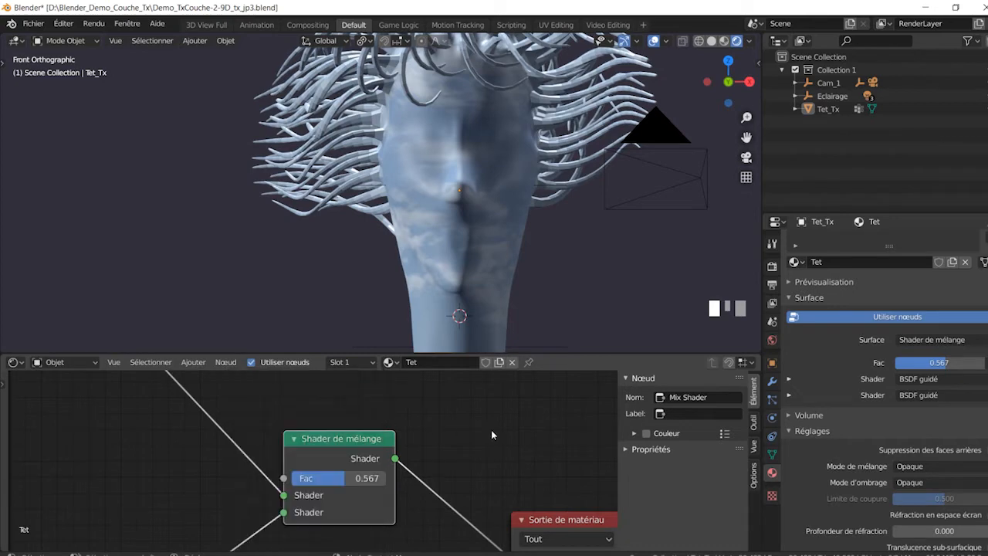
{"action": "scroll", "coordinate": [525, 429], "scroll_direction": "down", "scroll_amount": 2}
{"action": "scroll", "coordinate": [525, 429], "scroll_direction": "down", "scroll_amount": 5}
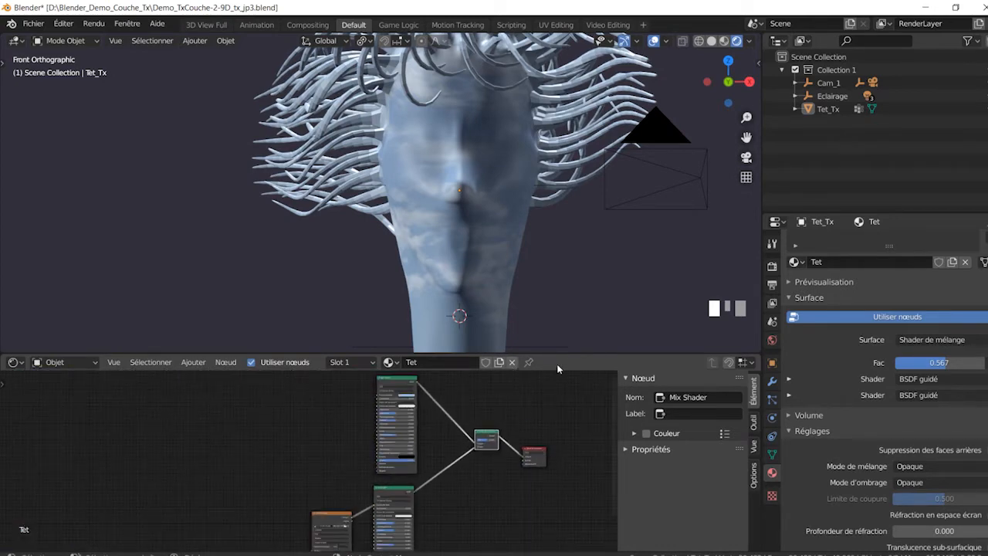
{"action": "left_click_drag", "start_coordinate": [578, 352], "coordinate": [580, 419]}
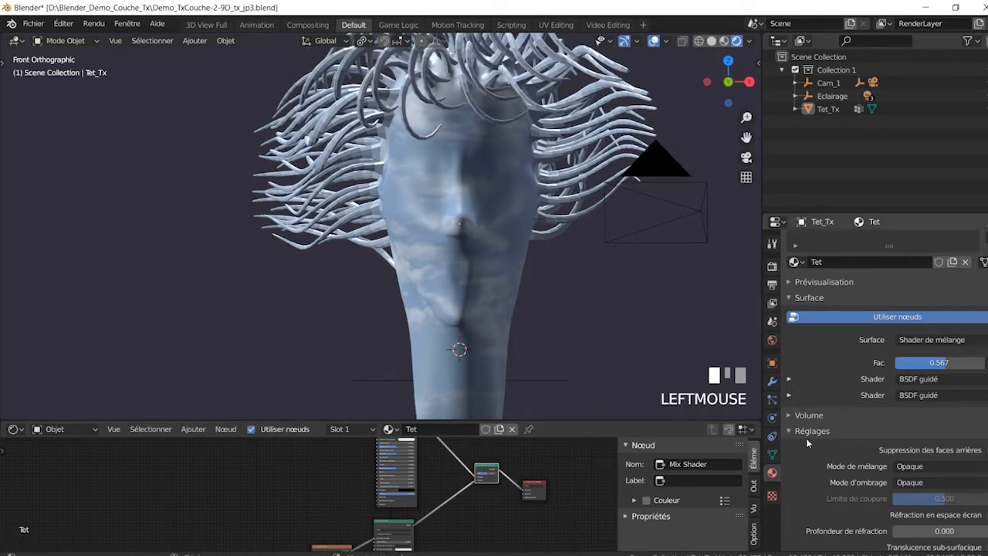
Rename the Roundcube mesh's existing UV map as UV_Cylindrique
{"action": "left_click", "coordinate": [773, 456]}
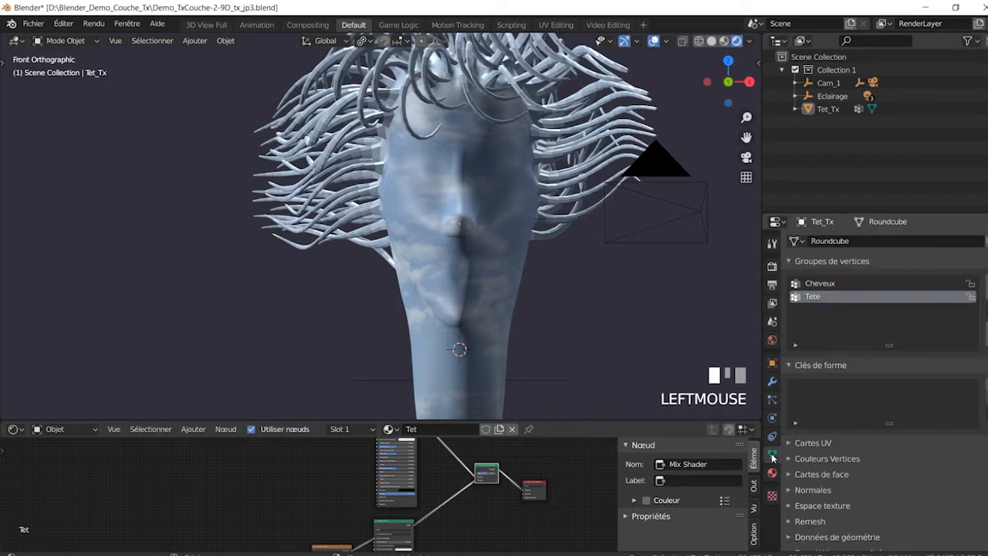
{"action": "left_click", "coordinate": [805, 444]}
{"action": "scroll", "coordinate": [850, 438], "scroll_direction": "down", "scroll_amount": 2}
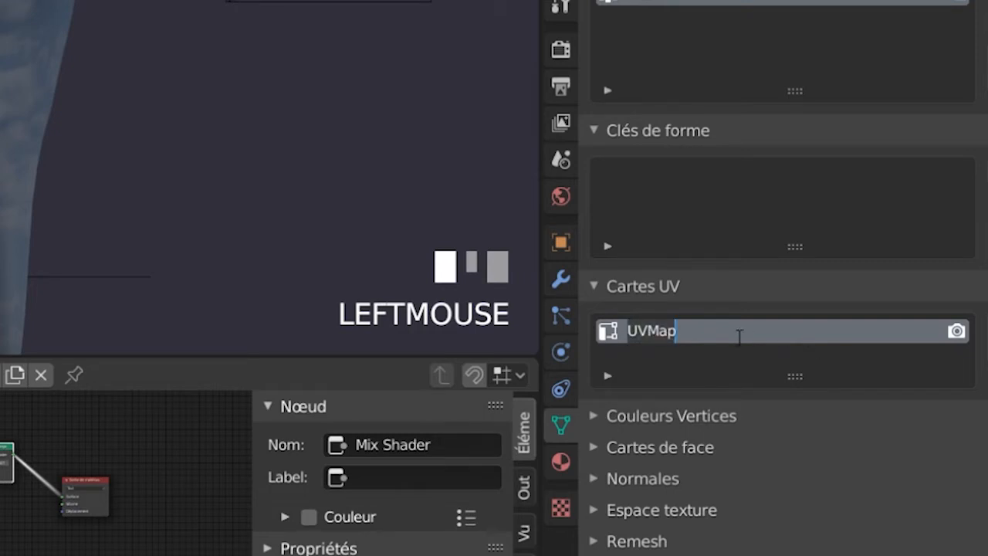
{"action": "key", "text": "BackSpace"}
{"action": "key", "text": "BackSpace"}
{"action": "key", "text": "BackSpace"}
{"action": "key", "text": "BackSpace"}
{"action": "key", "text": "BackSpace"}
{"action": "type", "text": "UV"}
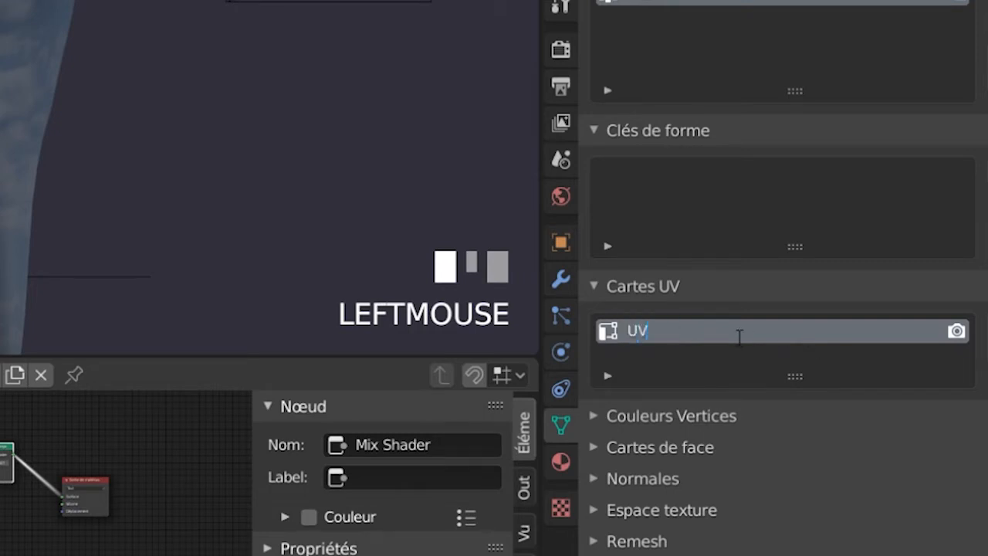
{"action": "type", "text": "_Cylindrique"}
{"action": "left_click", "coordinate": [739, 338]}
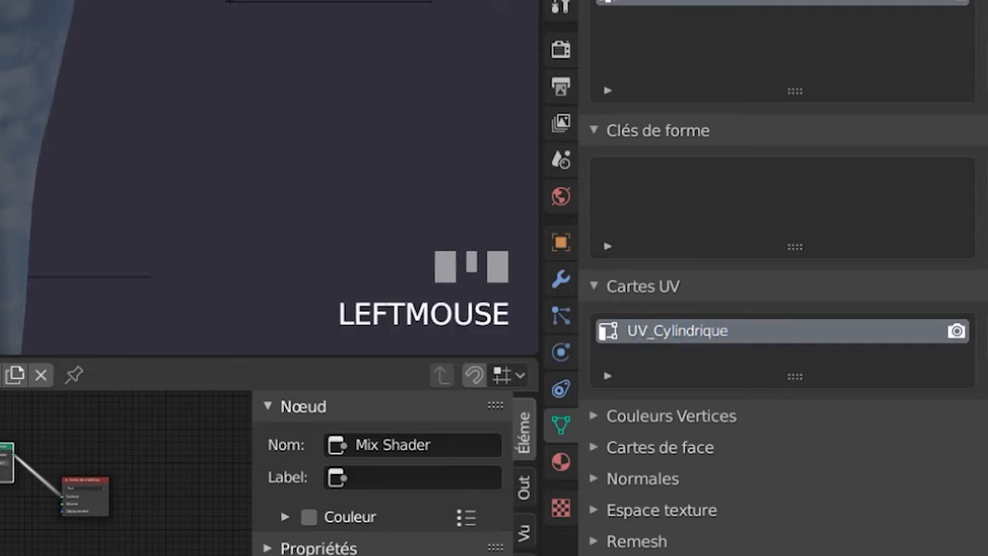
Add a second UV map named UV_Yeux and make it the active map for rendering
{"action": "left_click", "coordinate": [987, 330]}
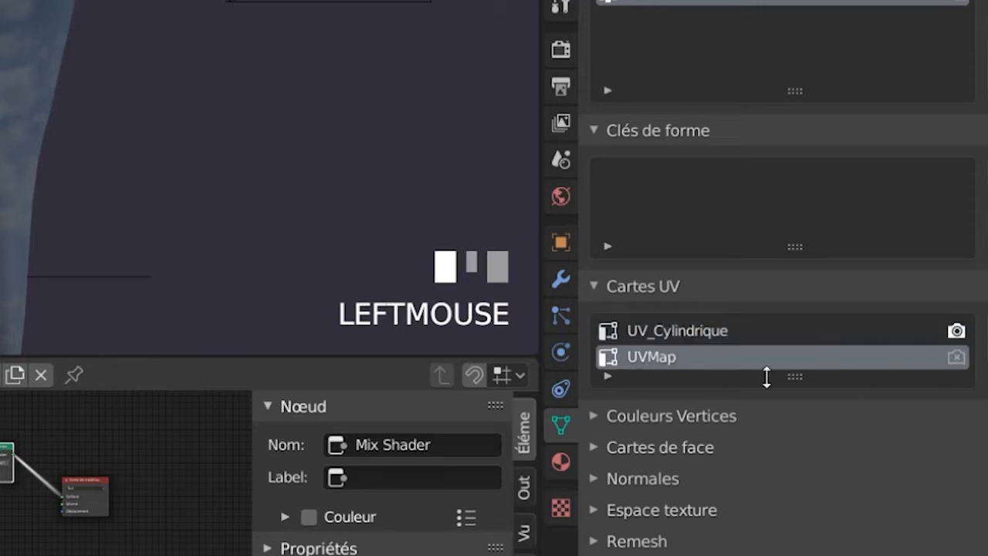
{"action": "double_click", "coordinate": [654, 354]}
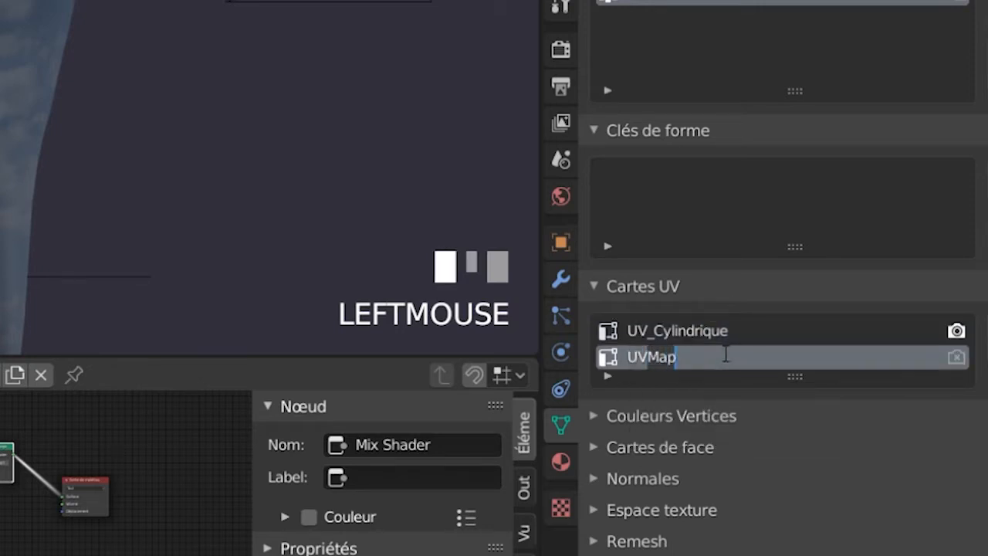
{"action": "type", "text": "UV_Yeux"}
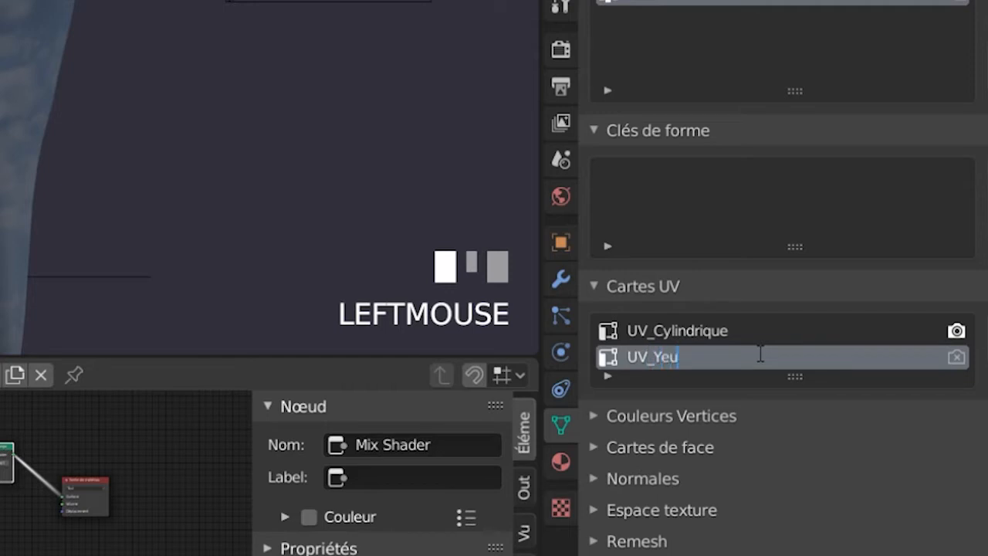
{"action": "key", "text": "Return"}
{"action": "left_click", "coordinate": [957, 357]}
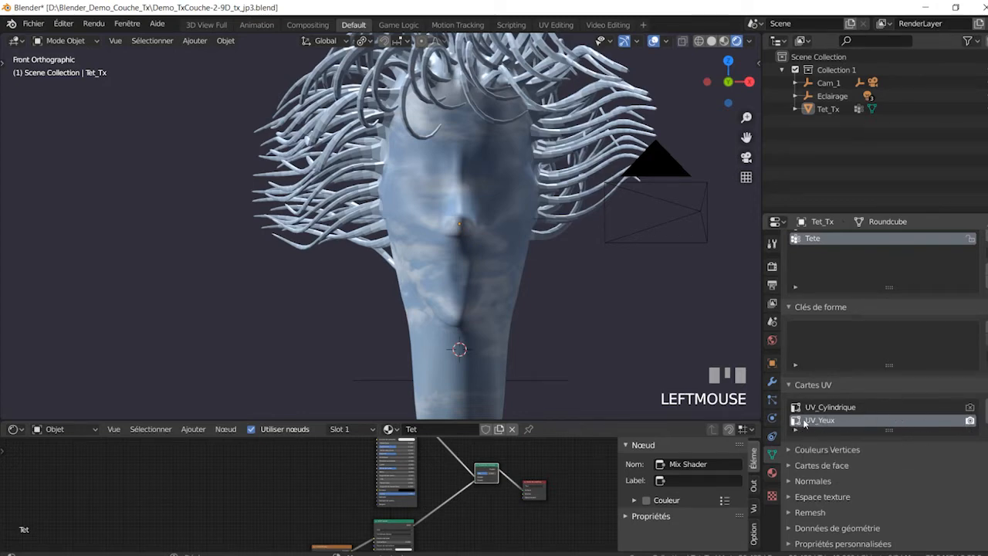
Select the Tet_Tx object and switch it to Edit Mode
{"action": "left_click", "coordinate": [828, 109]}
{"action": "left_click", "coordinate": [74, 43]}
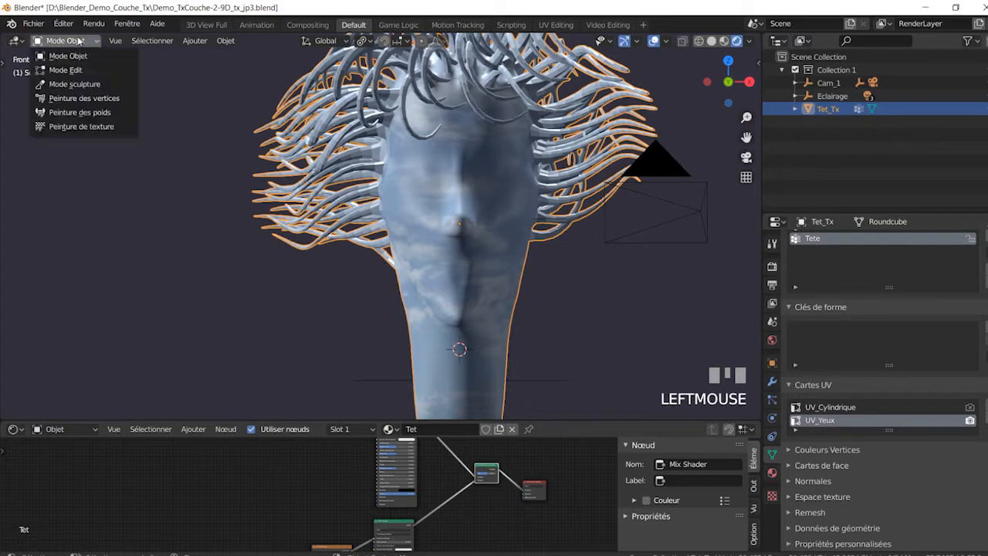
{"action": "left_click", "coordinate": [55, 71]}
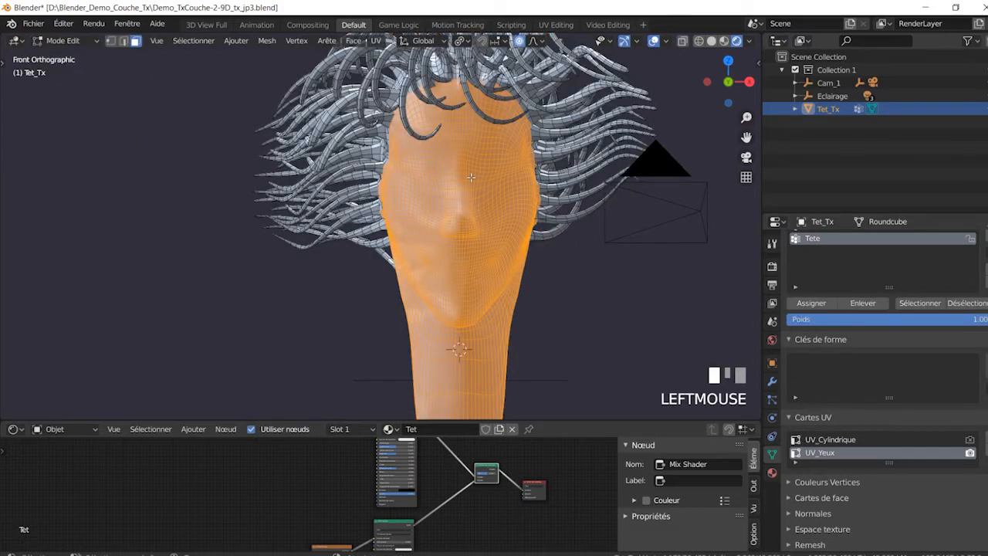
Clear the selection and select a closed outline of faces around the eye area right of the nose, thickening its inner side
{"action": "key", "text": "alt+a"}
{"action": "scroll", "coordinate": [484, 181], "scroll_direction": "up", "scroll_amount": 4}
{"action": "middle_click_drag", "start_coordinate": [483, 164], "coordinate": [494, 216], "text": "shift"}
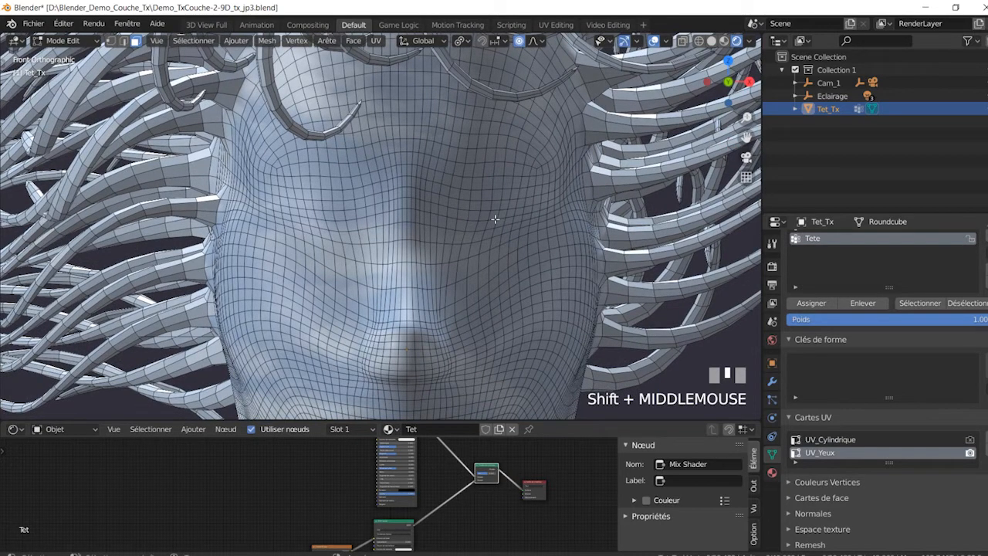
{"action": "left_click", "coordinate": [453, 213]}
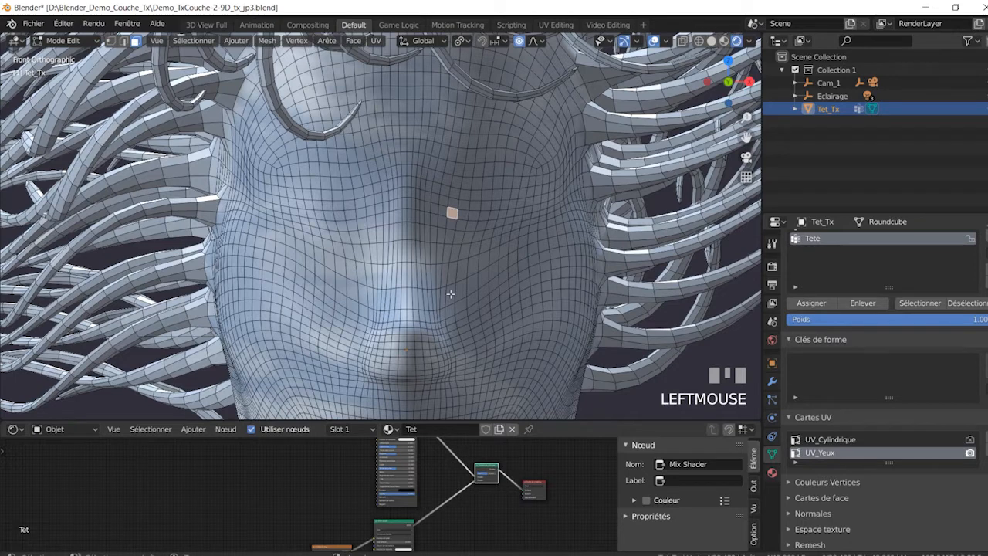
{"action": "left_click", "coordinate": [455, 193]}
{"action": "left_click", "coordinate": [449, 298], "text": "ctrl"}
{"action": "left_click", "coordinate": [554, 244], "text": "ctrl"}
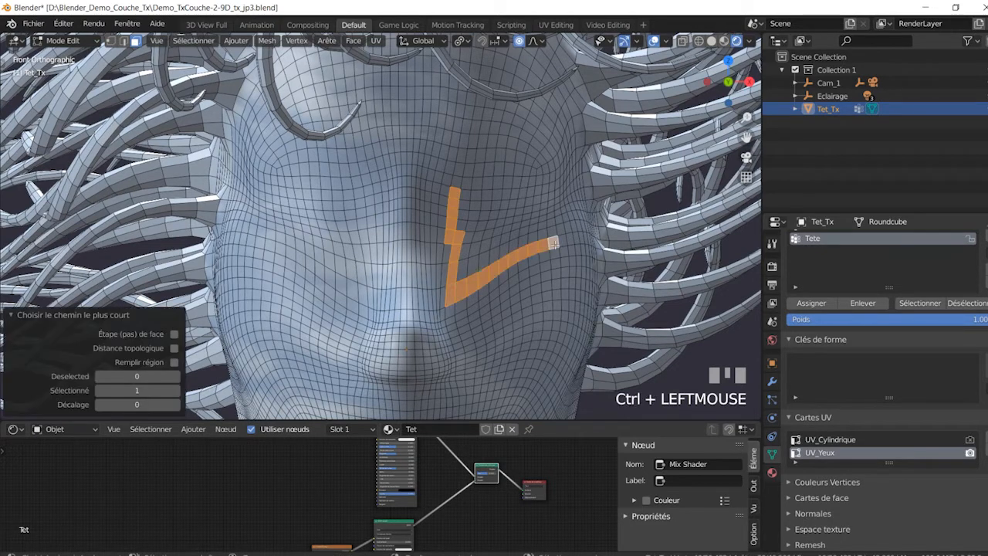
{"action": "left_click", "coordinate": [553, 186], "text": "ctrl"}
{"action": "left_click", "coordinate": [465, 194], "text": "ctrl"}
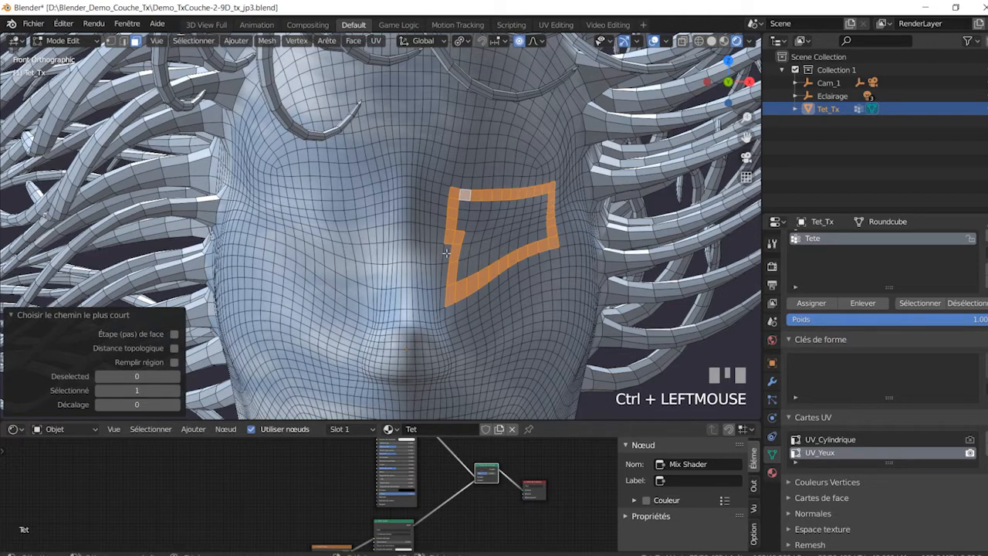
{"action": "left_click", "coordinate": [447, 253], "text": "shift"}
{"action": "left_click", "coordinate": [443, 299], "text": "ctrl"}
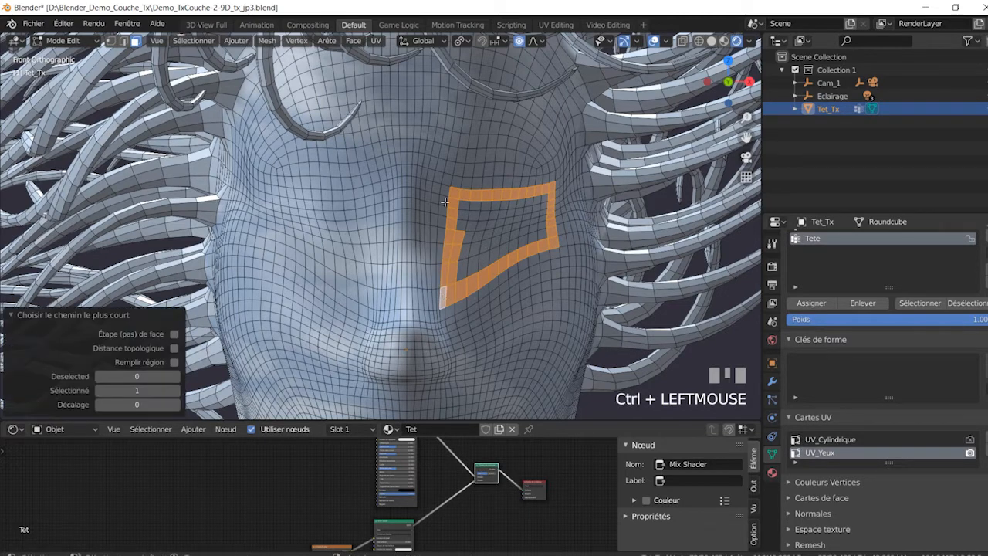
Add a matching closed outline of faces around the eye area left of the nose to the selection
{"action": "left_click", "coordinate": [359, 193], "text": "shift"}
{"action": "left_click", "coordinate": [371, 297], "text": "ctrl"}
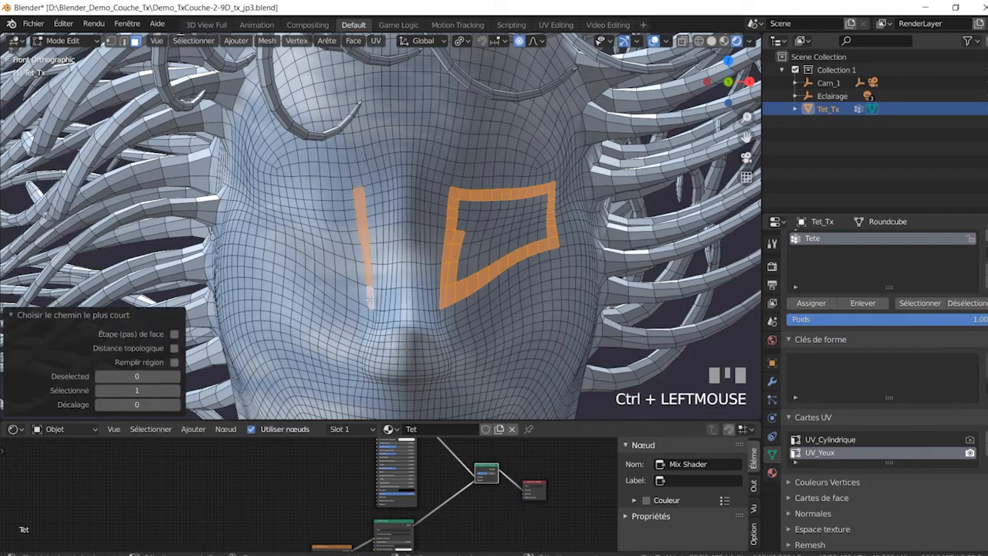
{"action": "left_click", "coordinate": [274, 247], "text": "ctrl"}
{"action": "left_click", "coordinate": [270, 186], "text": "ctrl"}
{"action": "left_click", "coordinate": [348, 195], "text": "ctrl"}
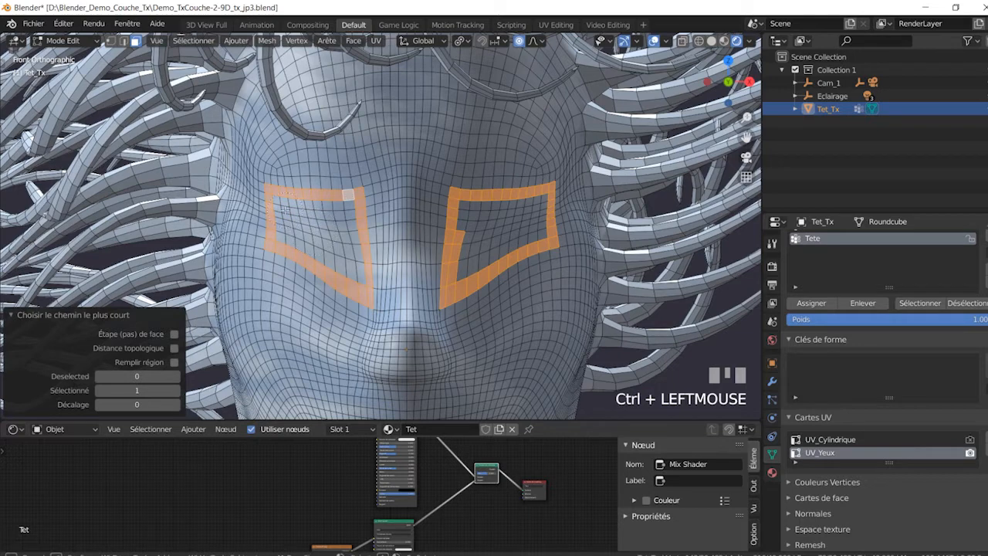
Fill the interiors of both eye outlines using circle selection
{"action": "mouse_move", "coordinate": [285, 210]}
{"action": "left_mouse_down"}
{"action": "mouse_move", "coordinate": [332, 220]}
{"action": "mouse_move", "coordinate": [341, 254]}
{"action": "mouse_move", "coordinate": [294, 230]}
{"action": "left_mouse_up"}
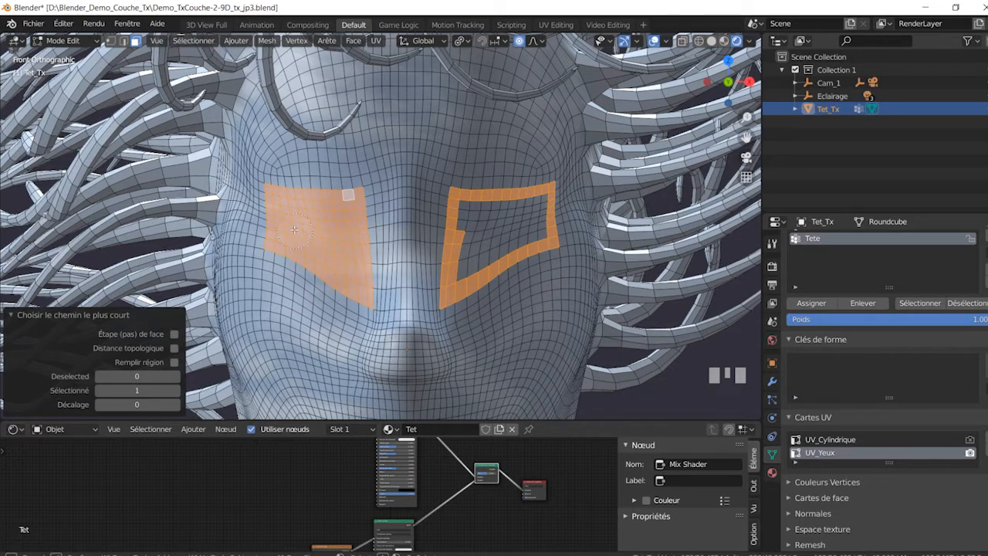
{"action": "mouse_move", "coordinate": [486, 205]}
{"action": "left_mouse_down"}
{"action": "mouse_move", "coordinate": [498, 219]}
{"action": "mouse_move", "coordinate": [475, 231]}
{"action": "mouse_move", "coordinate": [533, 236]}
{"action": "mouse_move", "coordinate": [483, 243]}
{"action": "mouse_move", "coordinate": [528, 229]}
{"action": "mouse_move", "coordinate": [544, 198]}
{"action": "left_mouse_up"}
{"action": "key", "text": "Escape"}
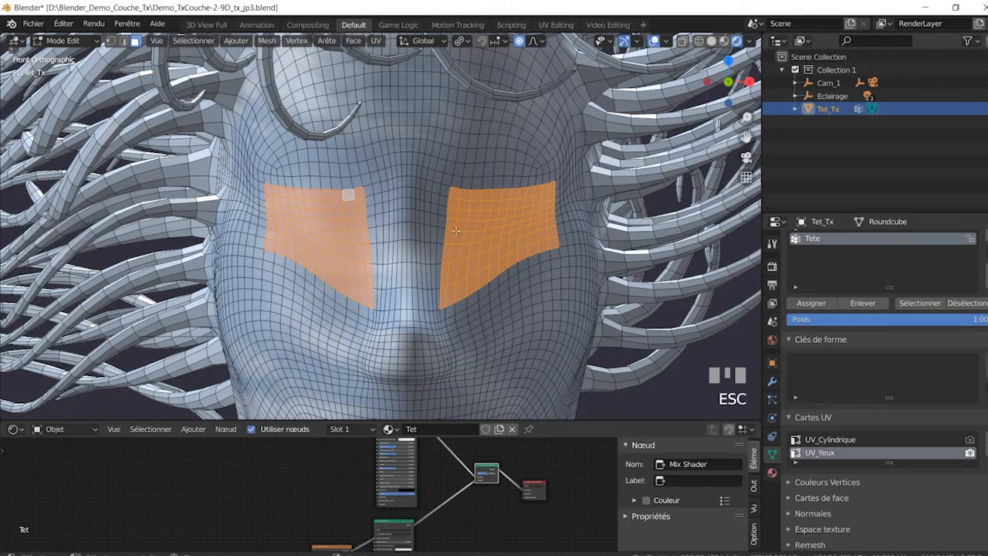
Extend the selection with a face column along each eye area's nose side and another along the left area's outer side
{"action": "left_click", "coordinate": [446, 192], "text": "shift"}
{"action": "left_click", "coordinate": [437, 298], "text": "ctrl"}
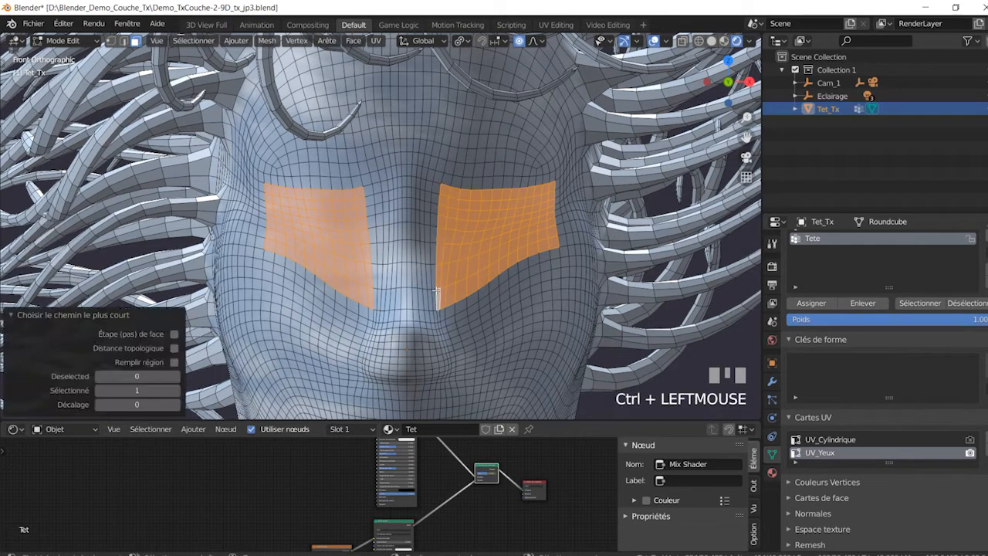
{"action": "left_click", "coordinate": [367, 191], "text": "shift"}
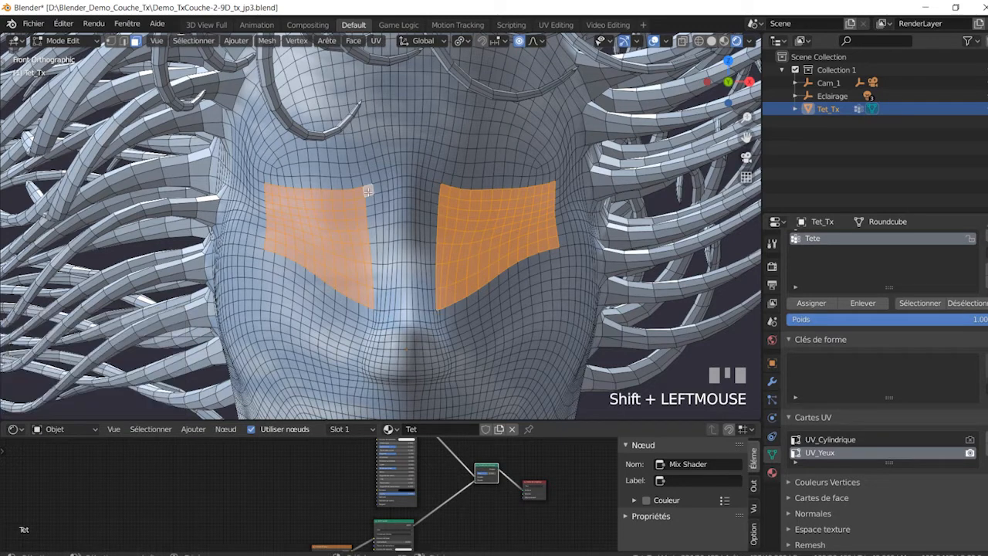
{"action": "left_click", "coordinate": [375, 297], "text": "ctrl"}
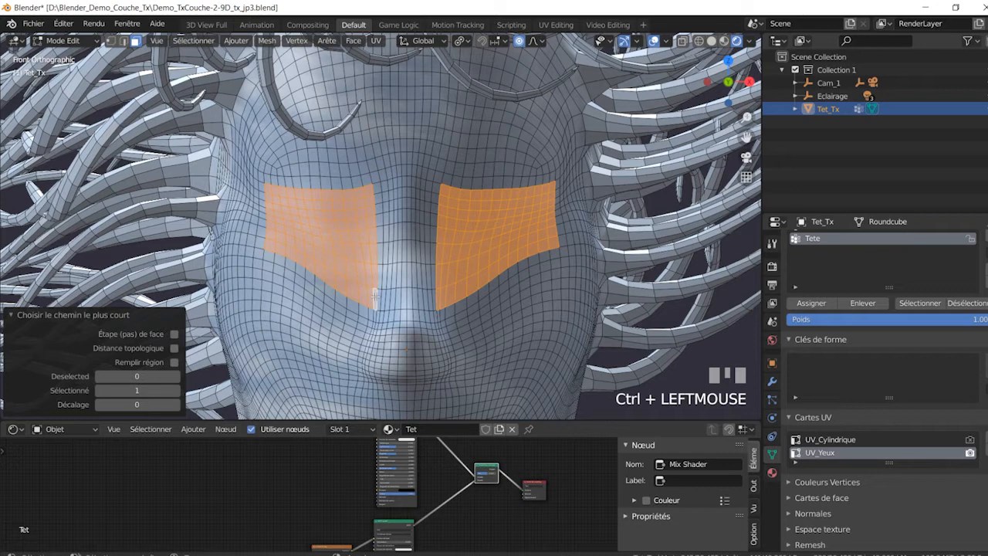
{"action": "left_click", "coordinate": [263, 186], "text": "shift"}
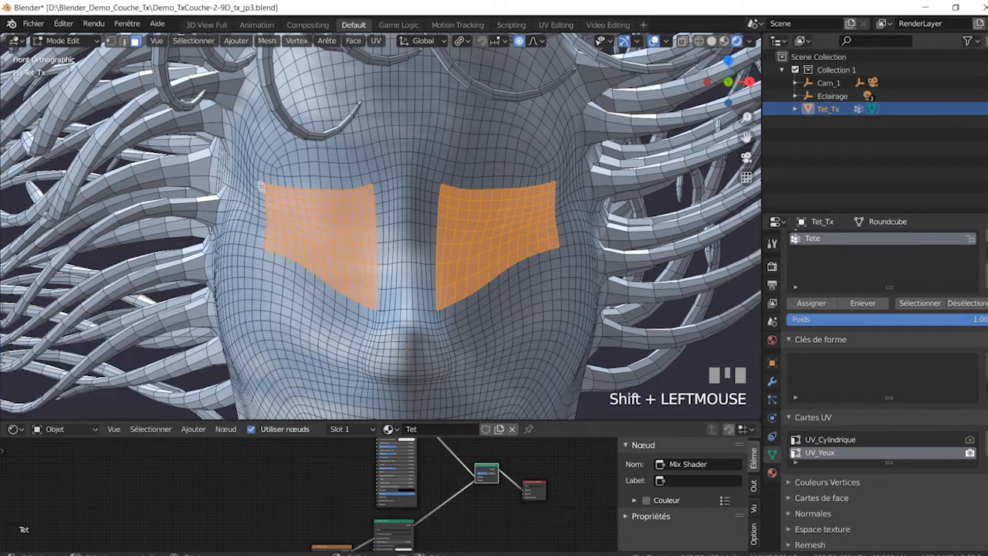
{"action": "left_click", "coordinate": [262, 243], "text": "ctrl"}
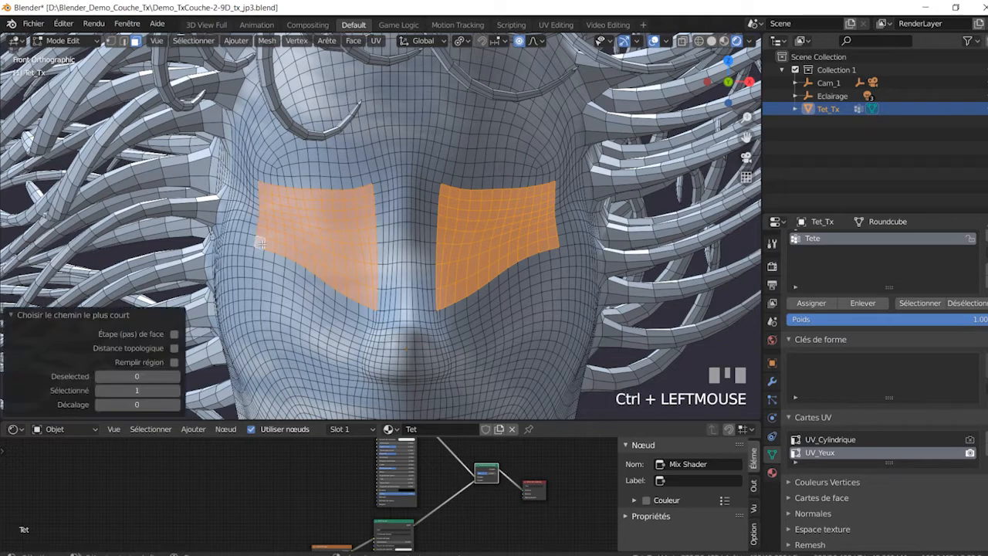
Add one more row of faces along the upper edge of both selected eye areas
{"action": "scroll", "coordinate": [448, 282], "scroll_direction": "down", "scroll_amount": 6}
{"action": "middle_click_drag", "start_coordinate": [472, 311], "coordinate": [461, 264], "text": "shift"}
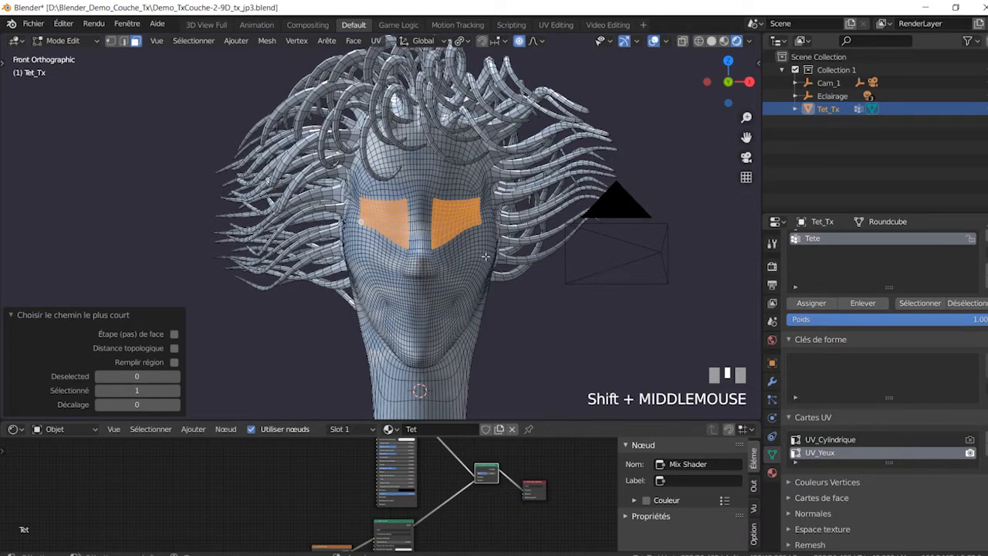
{"action": "scroll", "coordinate": [486, 256], "scroll_direction": "up", "scroll_amount": 3}
{"action": "left_click", "coordinate": [402, 153], "text": "shift"}
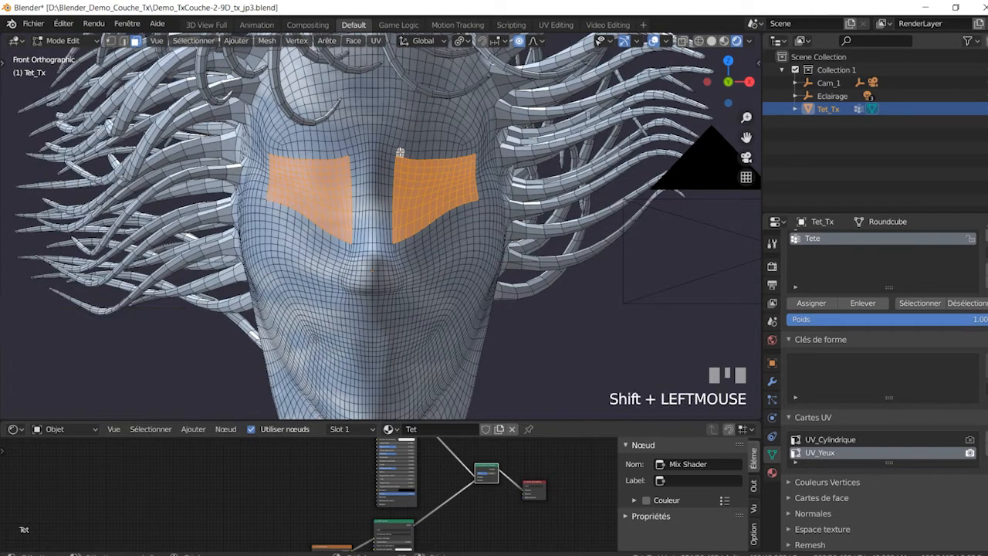
{"action": "left_click", "coordinate": [474, 150], "text": "ctrl"}
{"action": "left_click", "coordinate": [346, 153], "text": "shift"}
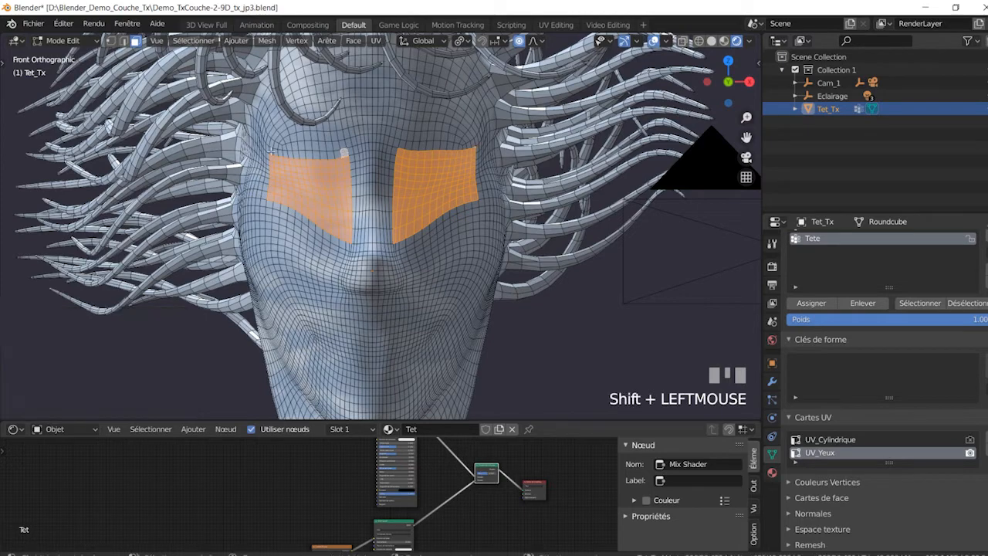
{"action": "left_click", "coordinate": [278, 154], "text": "ctrl"}
Switch the node editor area to the UV Editor, enlarge it, and unwrap the selected eye faces with Project from View
{"action": "left_click", "coordinate": [14, 430]}
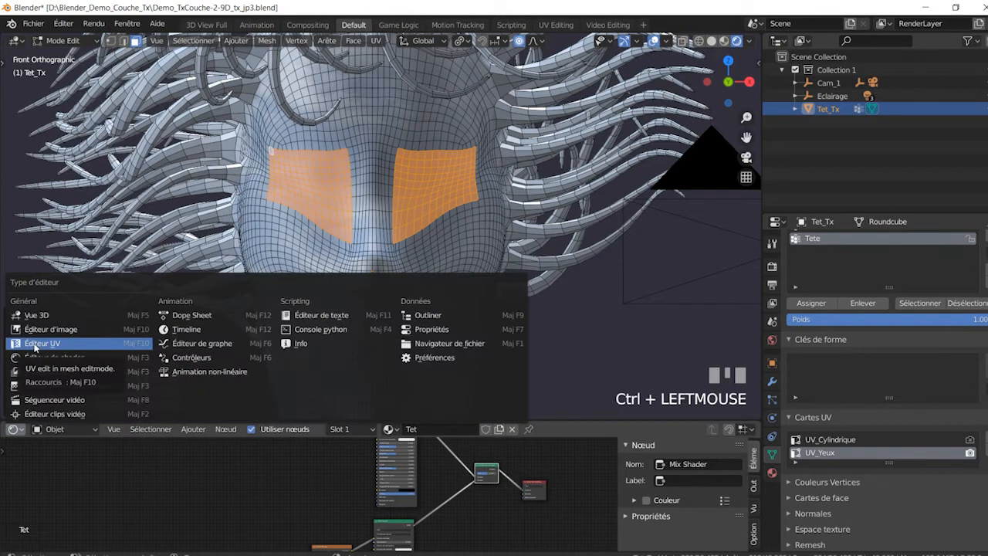
{"action": "left_click", "coordinate": [34, 348]}
{"action": "left_click_drag", "start_coordinate": [557, 423], "coordinate": [561, 319]}
{"action": "left_click", "coordinate": [376, 41]}
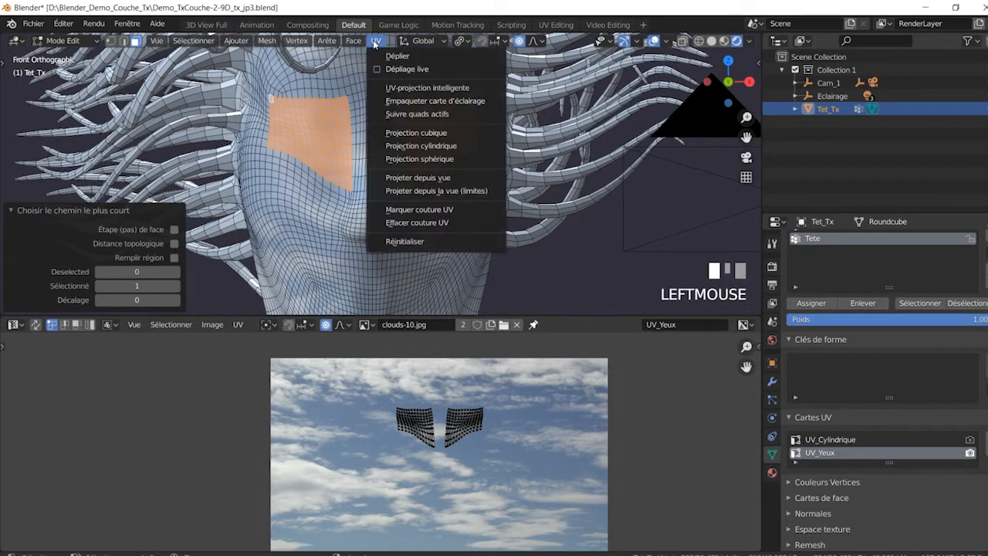
{"action": "left_click", "coordinate": [425, 181]}
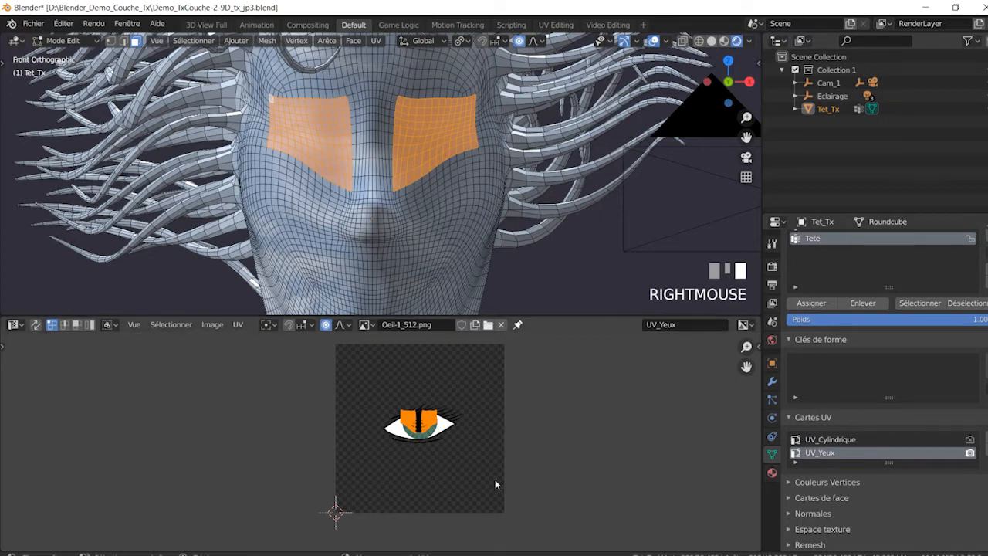
Enlarge both eye UV islands over the Oeil-1_512.png image and stretch them along X
{"action": "key", "text": "s"}
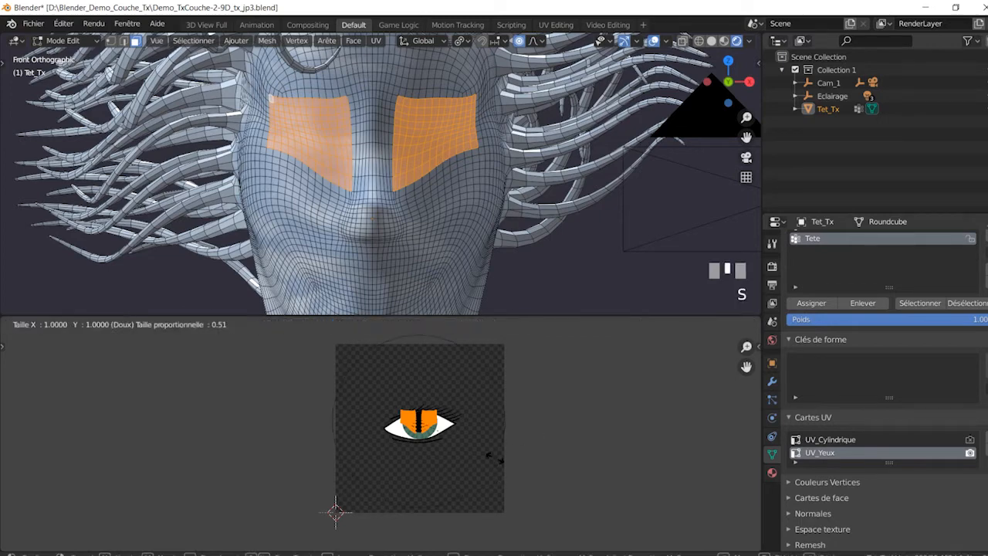
{"action": "left_click", "coordinate": [695, 472]}
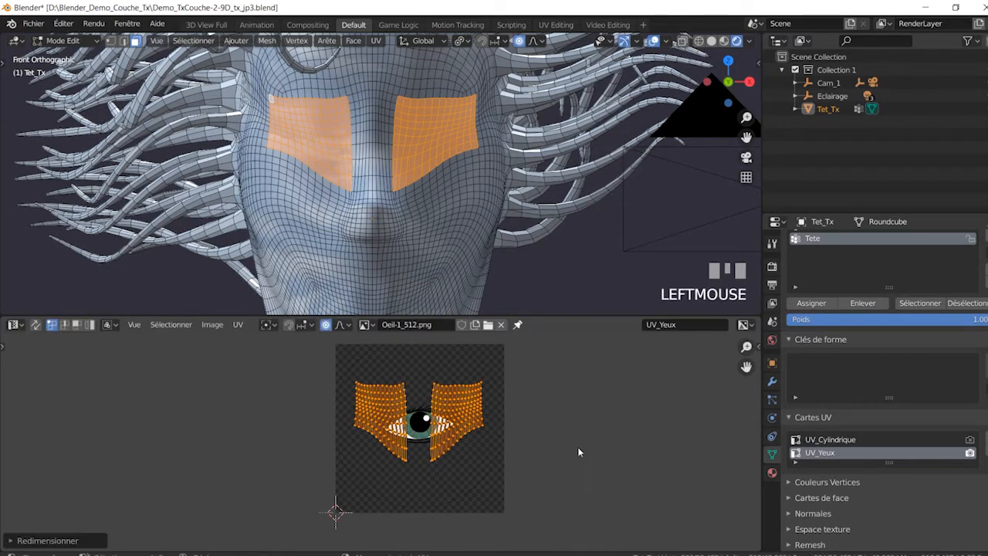
{"action": "middle_click_drag", "start_coordinate": [580, 452], "coordinate": [515, 460]}
{"action": "scroll", "coordinate": [408, 458], "scroll_direction": "up", "scroll_amount": 2}
{"action": "middle_click_drag", "start_coordinate": [408, 458], "coordinate": [514, 470]}
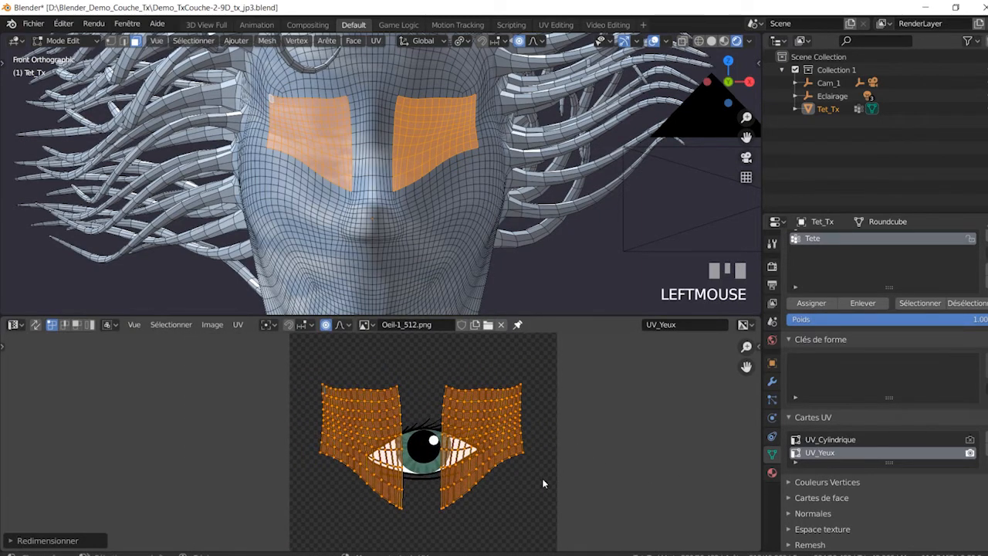
{"action": "key", "text": "s"}
{"action": "key", "text": "x"}
{"action": "left_click", "coordinate": [604, 481]}
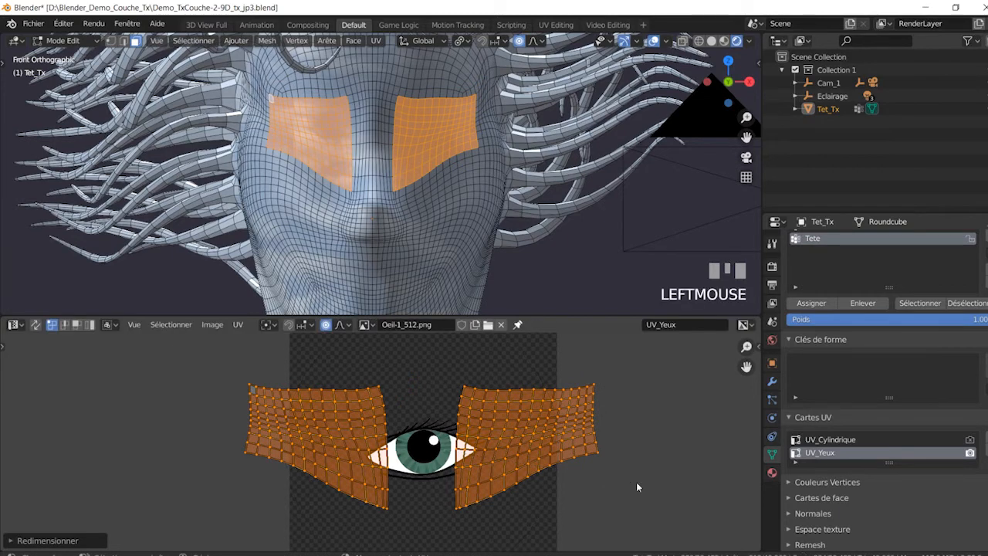
Move the UV islands so the right one covers the eye drawing, widening them slightly more along X
{"action": "key", "text": "g"}
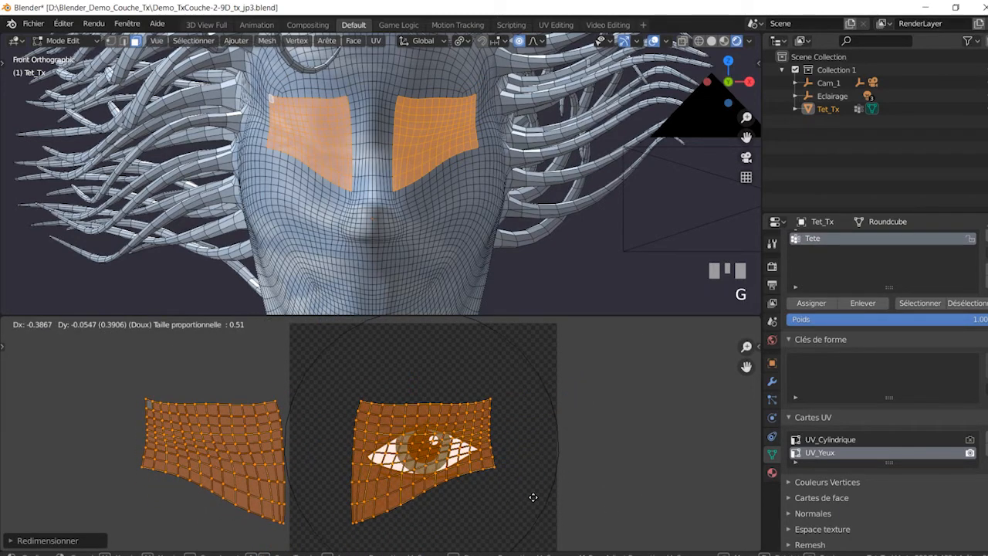
{"action": "left_click", "coordinate": [531, 495]}
{"action": "key", "text": "s"}
{"action": "key", "text": "x"}
{"action": "left_click", "coordinate": [554, 501]}
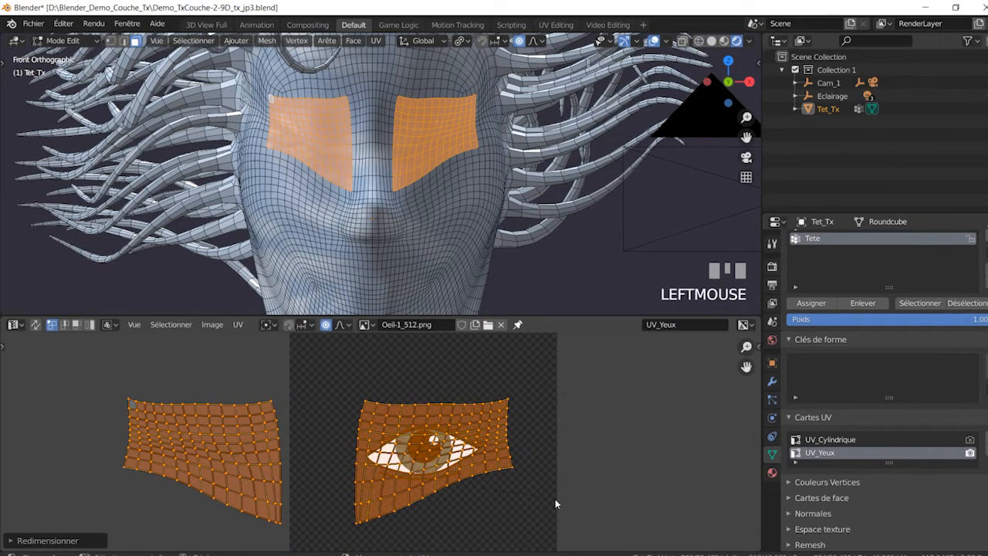
{"action": "key", "text": "g"}
{"action": "left_click", "coordinate": [547, 505]}
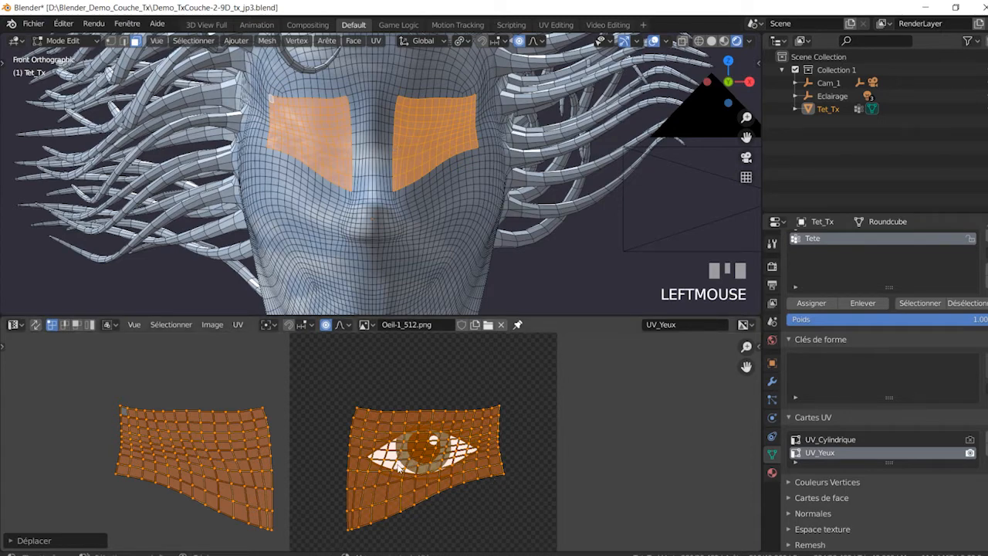
Select only the left UV island, place the 2D cursor on its inner edge and set the pivot to the 2D cursor
{"action": "key", "text": "alt+a"}
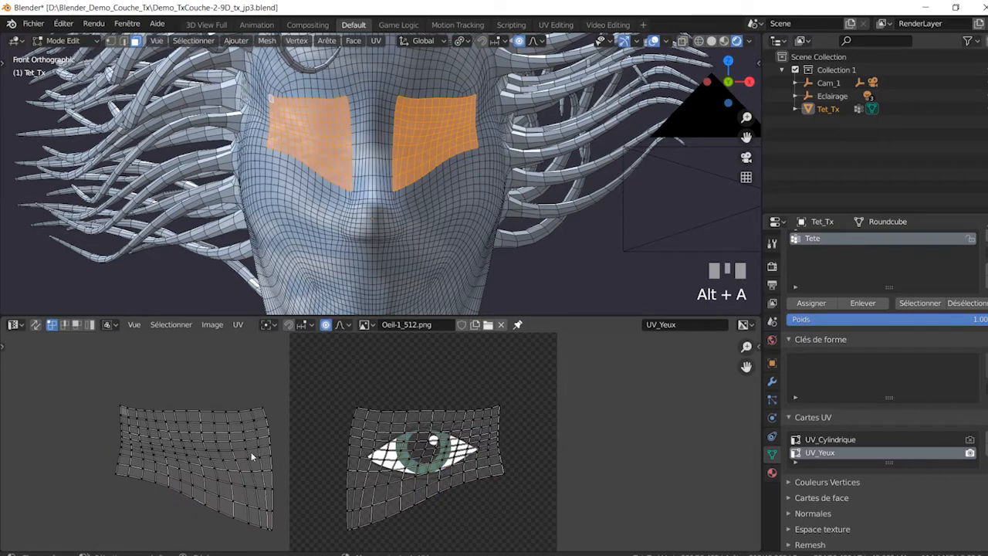
{"action": "key", "text": "l"}
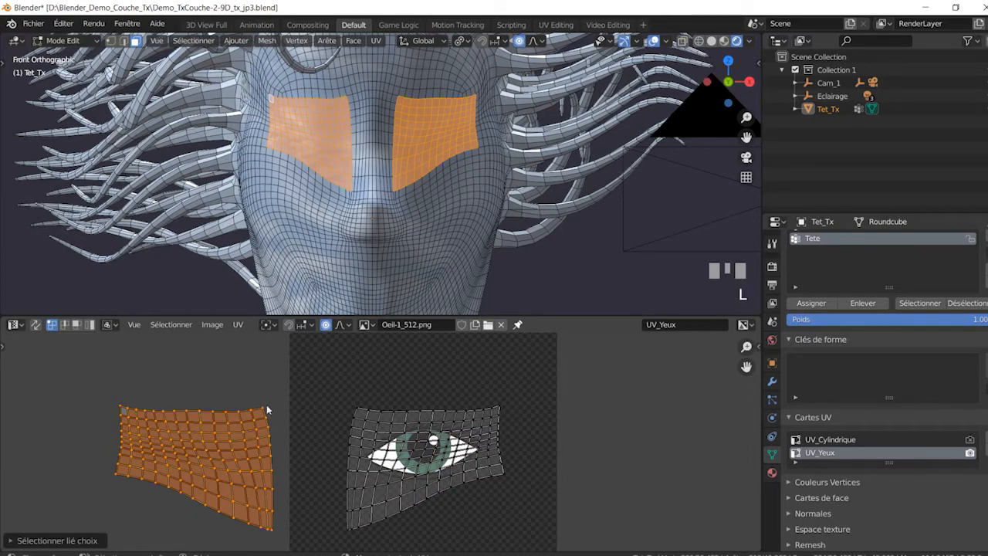
{"action": "left_click", "coordinate": [4, 346]}
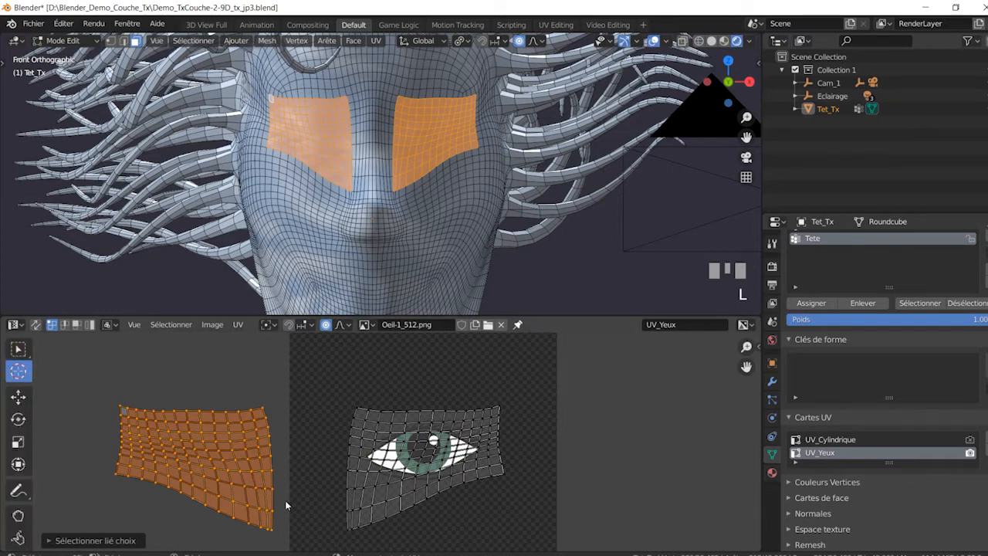
{"action": "left_click", "coordinate": [273, 468]}
{"action": "left_click", "coordinate": [268, 324]}
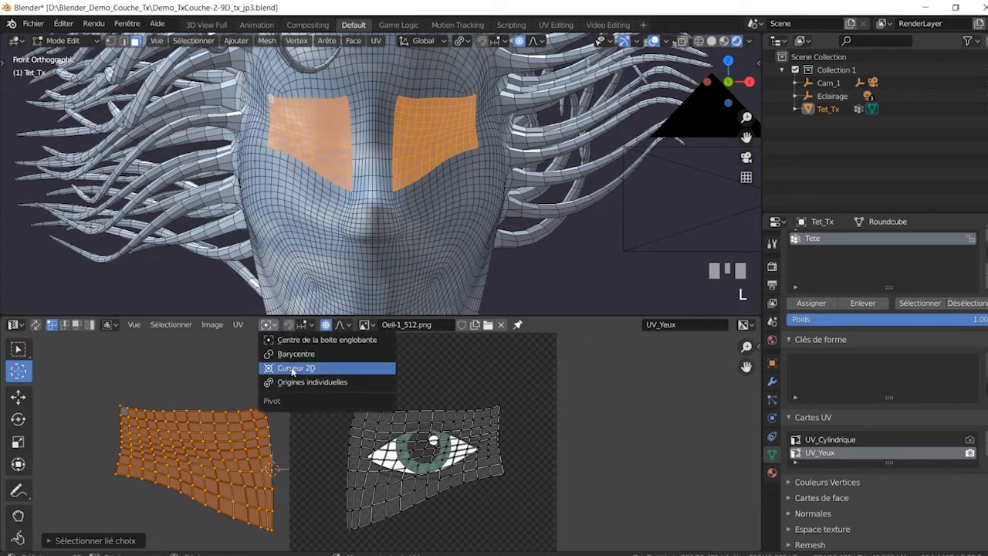
{"action": "left_click", "coordinate": [289, 368]}
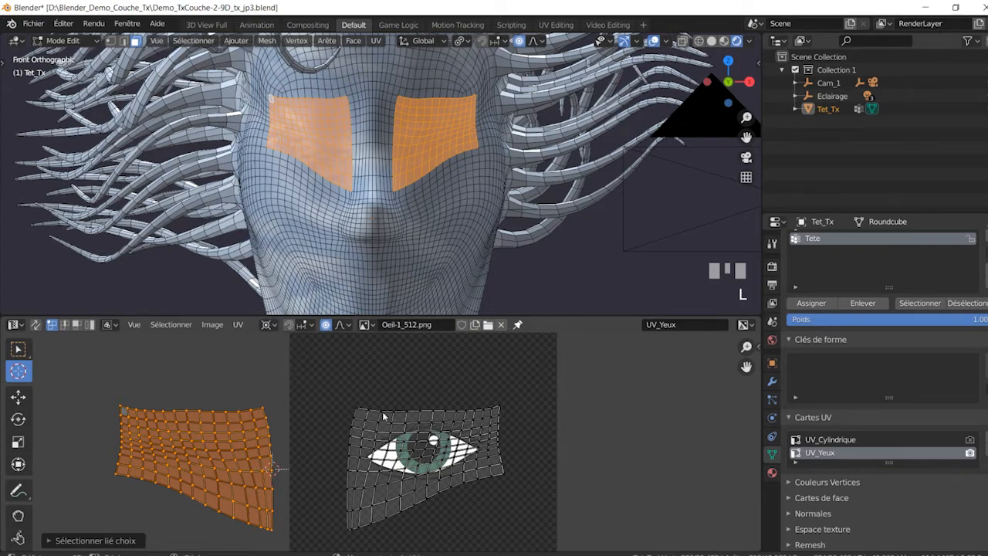
Mirror the selected UV island around the 2D cursor by scaling it -1 along X
{"action": "key", "text": "s"}
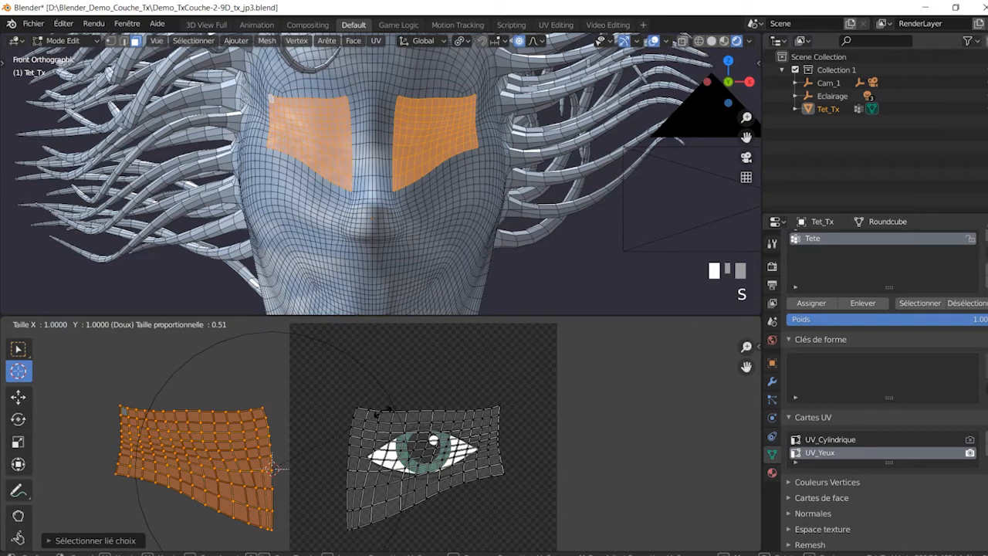
{"action": "type", "text": "x"}
{"action": "type", "text": "-1"}
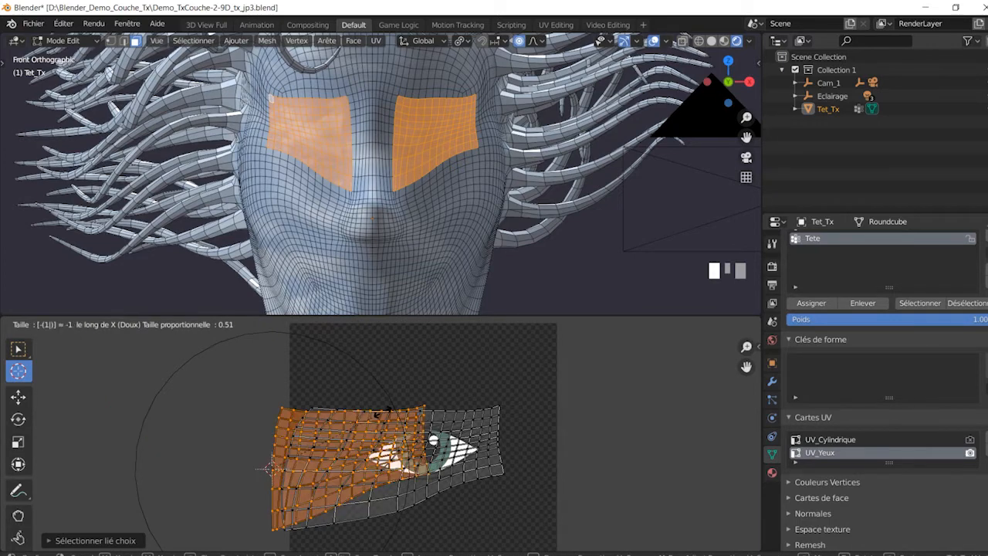
{"action": "key", "text": "Return"}
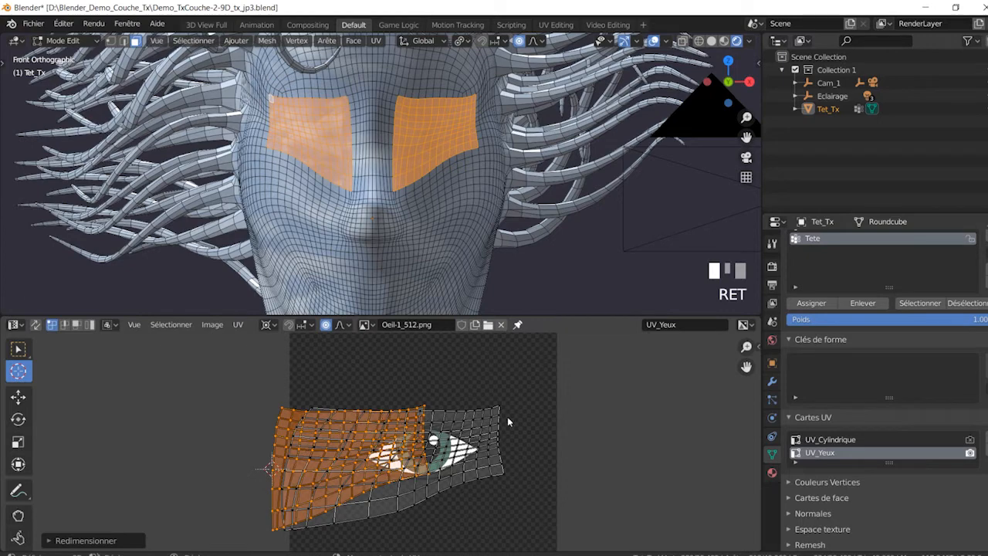
Turn off proportional editing, move the mirrored UV island onto the other one and stretch it along X until their edges match
{"action": "key", "text": "g"}
{"action": "key", "text": "Escape"}
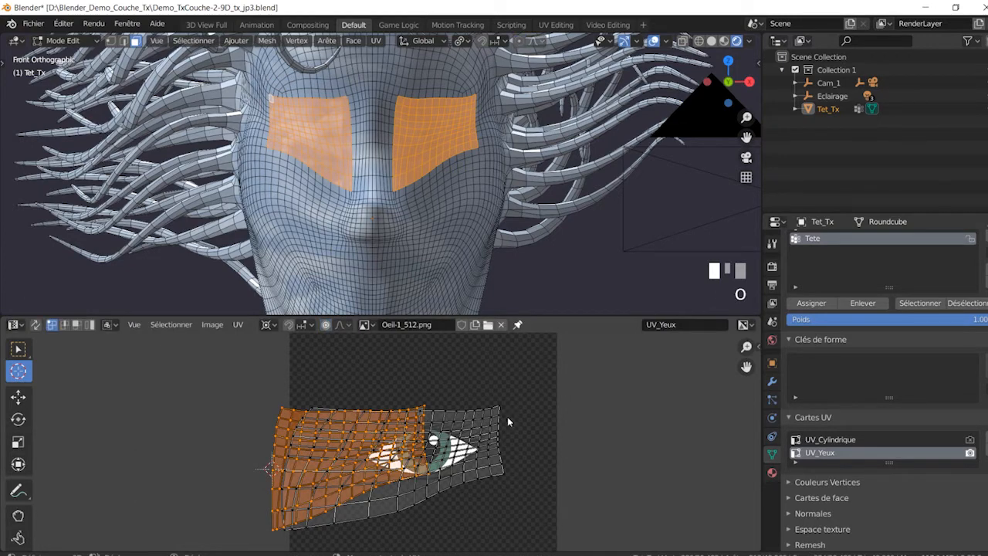
{"action": "key", "text": "g"}
{"action": "left_click", "coordinate": [522, 416]}
{"action": "key", "text": "s"}
{"action": "key", "text": "x"}
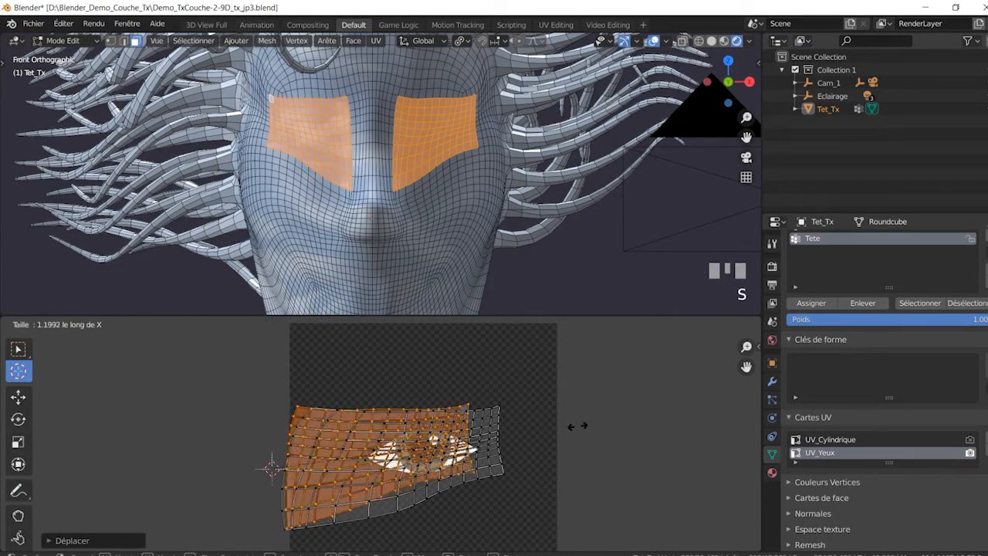
{"action": "left_click", "coordinate": [624, 430]}
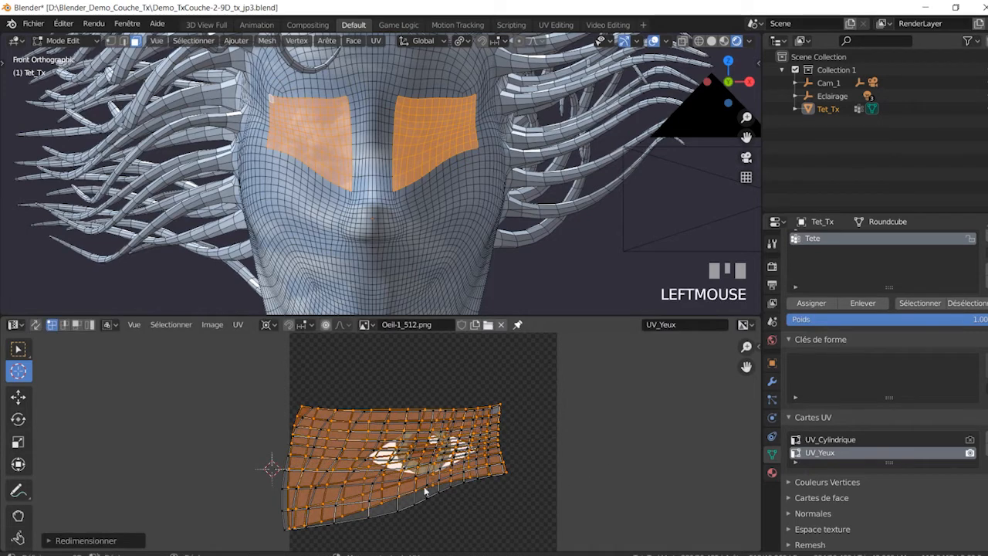
{"action": "scroll", "coordinate": [426, 492], "scroll_direction": "up", "scroll_amount": 3}
{"action": "middle_click_drag", "start_coordinate": [479, 477], "coordinate": [487, 503]}
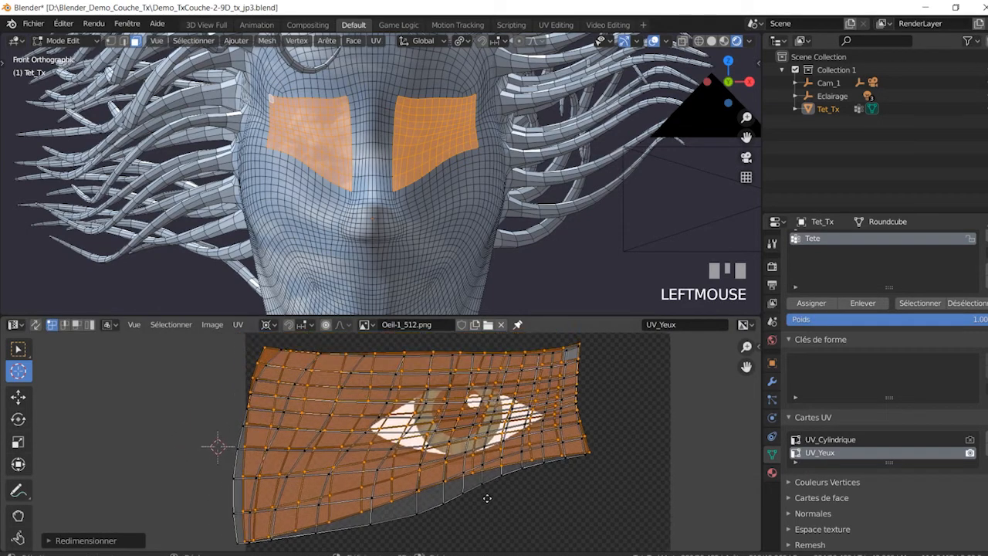
Activate the selection tool, select all UVs of both eye islands and shift them slightly in X over the eye image
{"action": "left_click", "coordinate": [419, 492]}
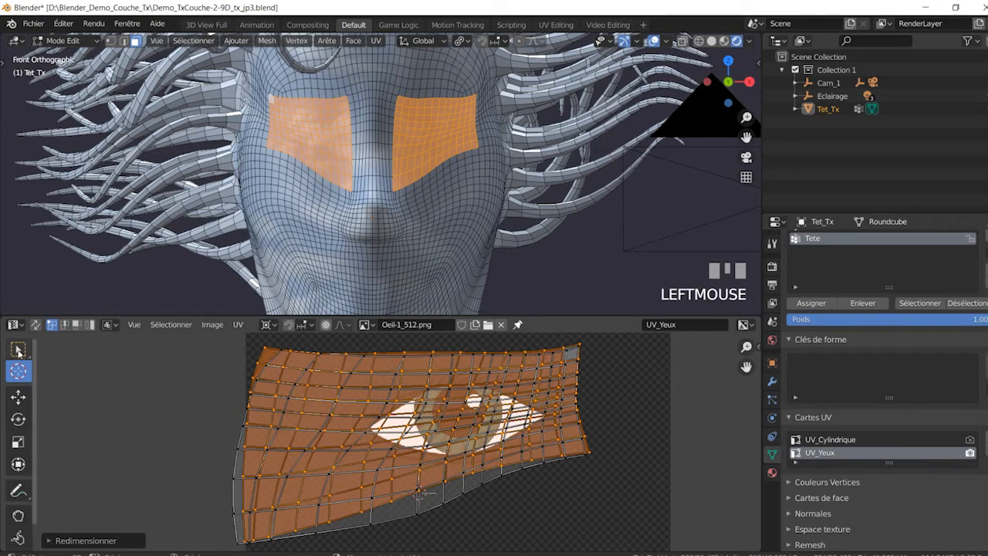
{"action": "left_click", "coordinate": [18, 350]}
{"action": "left_click", "coordinate": [424, 494]}
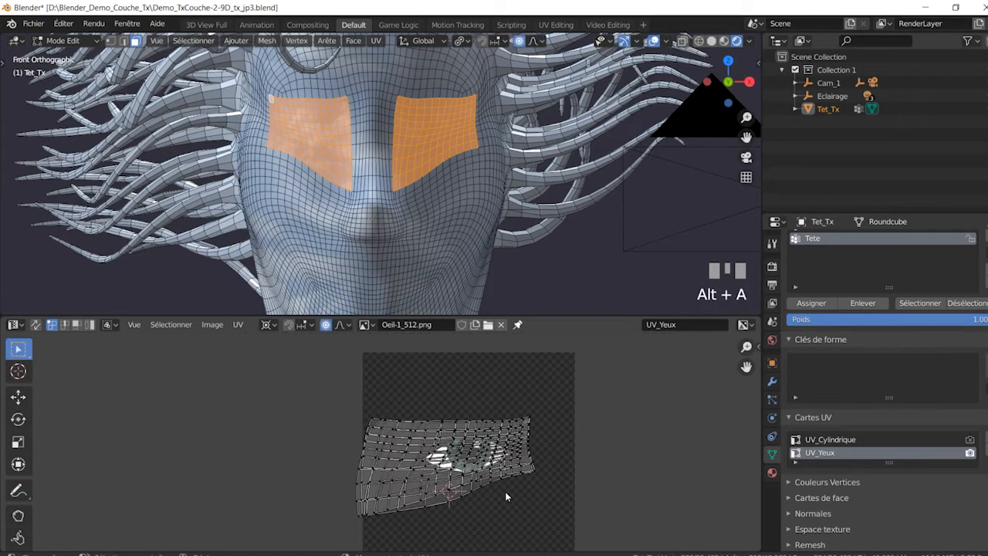
{"action": "key", "text": "a"}
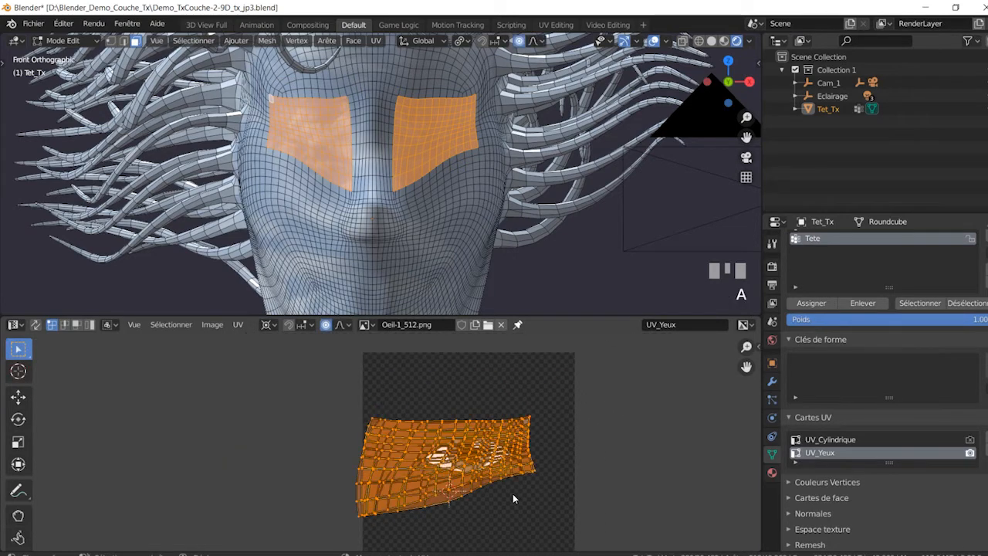
{"action": "key", "text": "g"}
{"action": "left_click", "coordinate": [529, 495]}
Change the UV editor area to the Shader Editor and maximize it
{"action": "left_click", "coordinate": [16, 325]}
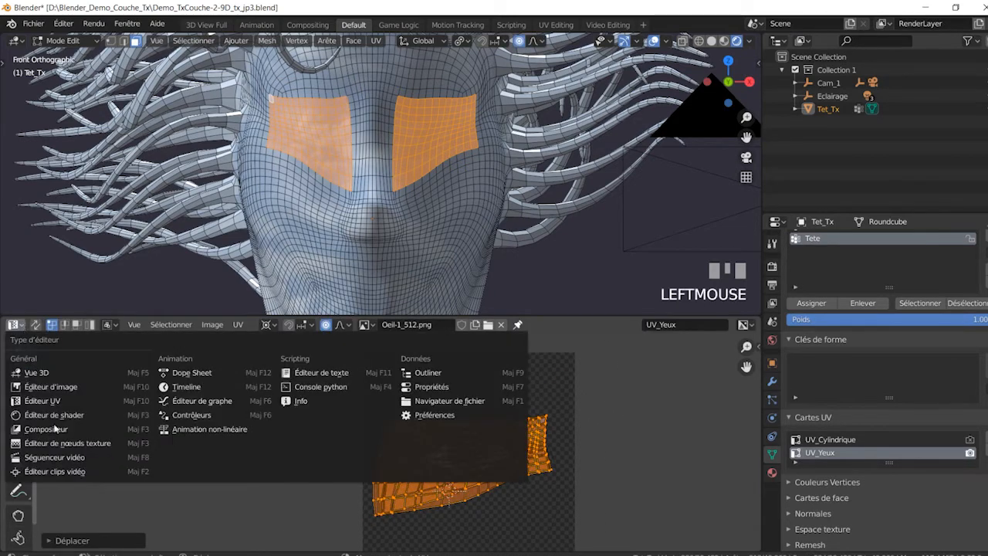
{"action": "left_click", "coordinate": [54, 414]}
{"action": "key", "text": "ctrl+space"}
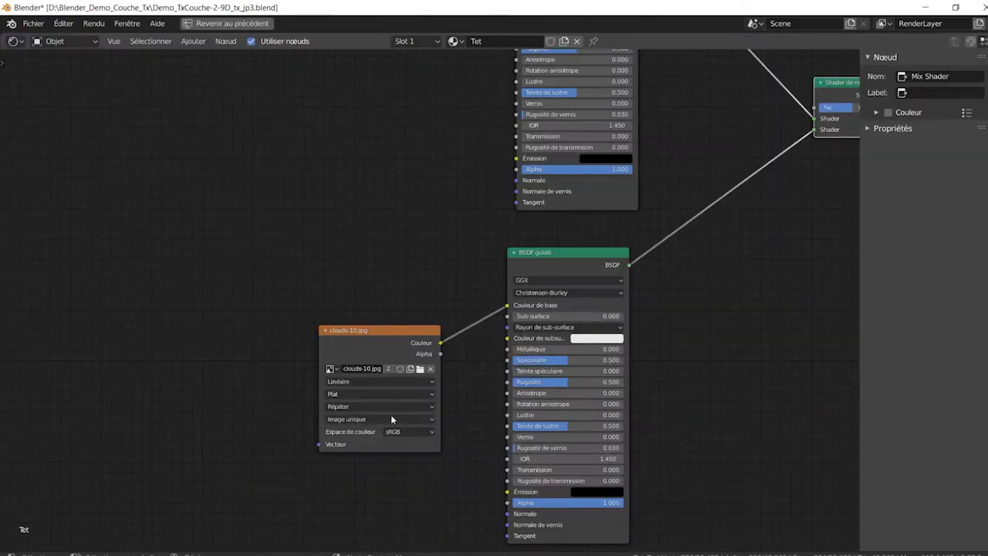
Collapse both Principled BSDF nodes and the clouds-10.jpg texture node, and stack them closer together
{"action": "left_click", "coordinate": [527, 259]}
{"action": "key", "text": "h"}
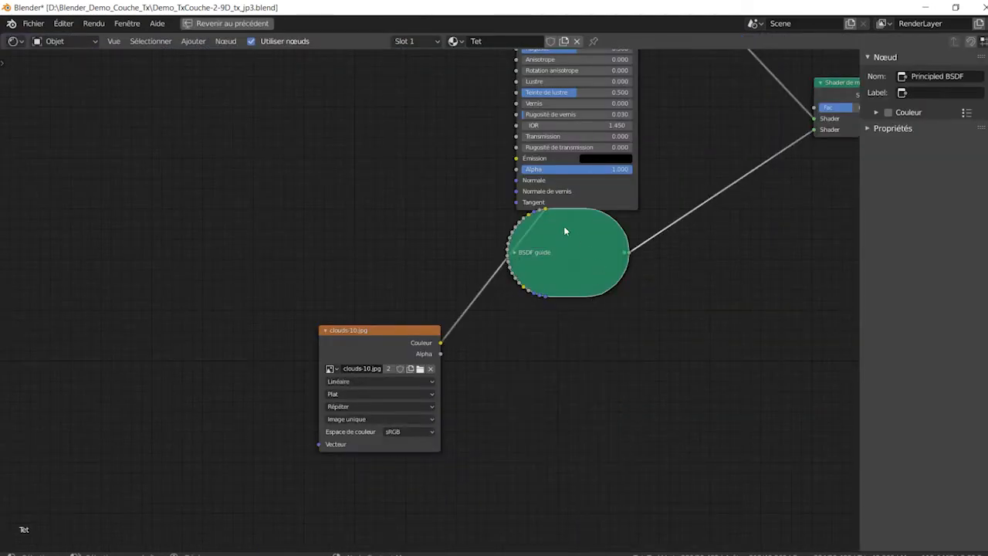
{"action": "left_click_drag", "start_coordinate": [565, 233], "coordinate": [572, 347]}
{"action": "left_click_drag", "start_coordinate": [347, 331], "coordinate": [378, 360]}
{"action": "key", "text": "h"}
{"action": "middle_click_drag", "start_coordinate": [552, 285], "coordinate": [497, 436]}
{"action": "left_click", "coordinate": [550, 82]}
{"action": "key", "text": "h"}
{"action": "left_click_drag", "start_coordinate": [550, 83], "coordinate": [530, 388]}
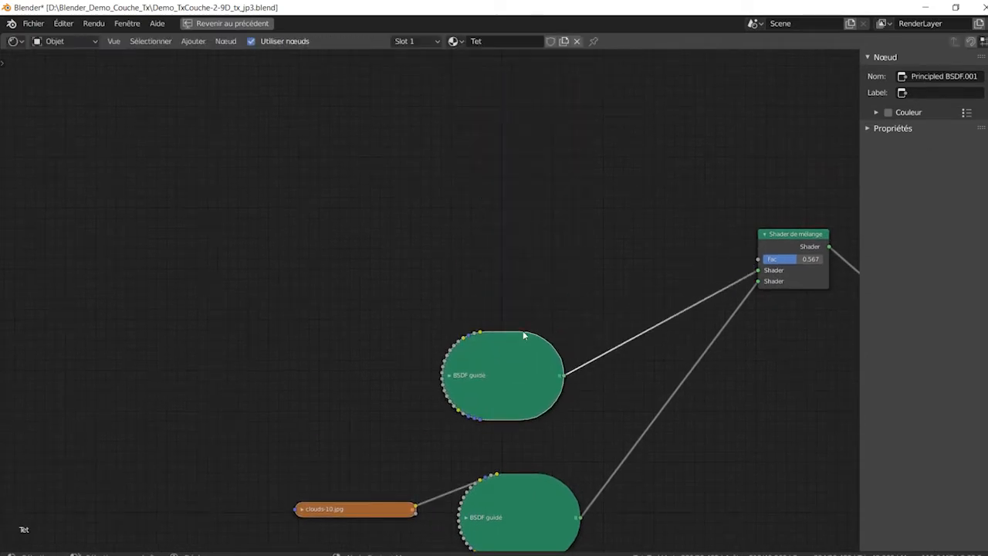
Move the Mix Shader and Material Output closer to the BSDF nodes, and tighten the lower BSDF and clouds-10.jpg texture into a compact row
{"action": "left_click", "coordinate": [794, 243]}
{"action": "left_click_drag", "start_coordinate": [795, 242], "coordinate": [712, 376]}
{"action": "middle_click_drag", "start_coordinate": [731, 266], "coordinate": [517, 254]}
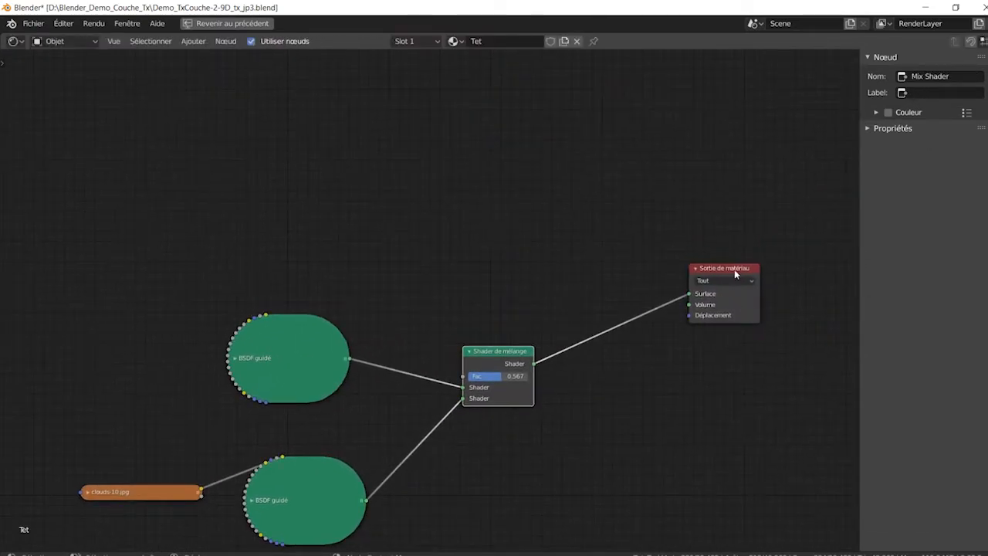
{"action": "left_click_drag", "start_coordinate": [739, 274], "coordinate": [637, 351]}
{"action": "middle_click_drag", "start_coordinate": [287, 375], "coordinate": [379, 353]}
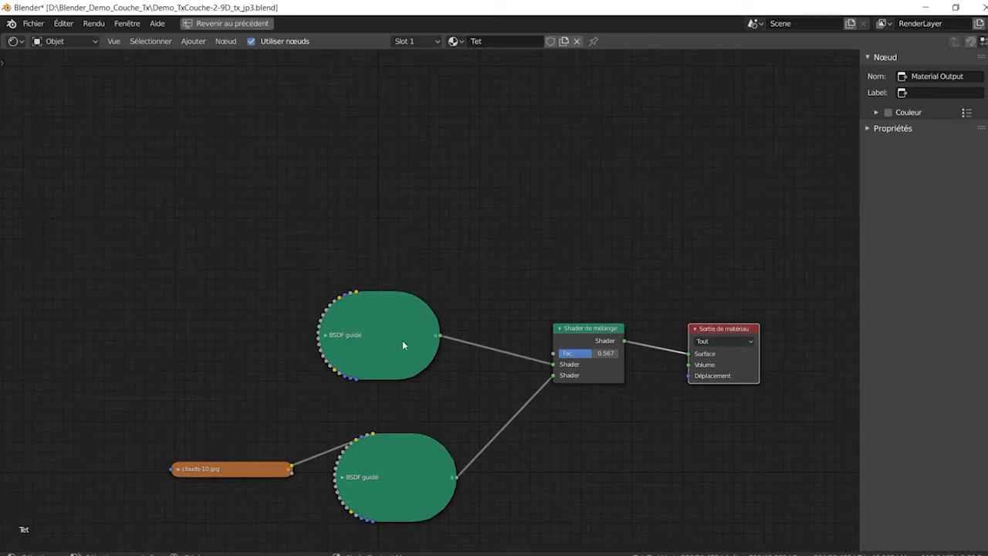
{"action": "middle_click_drag", "start_coordinate": [618, 443], "coordinate": [623, 207]}
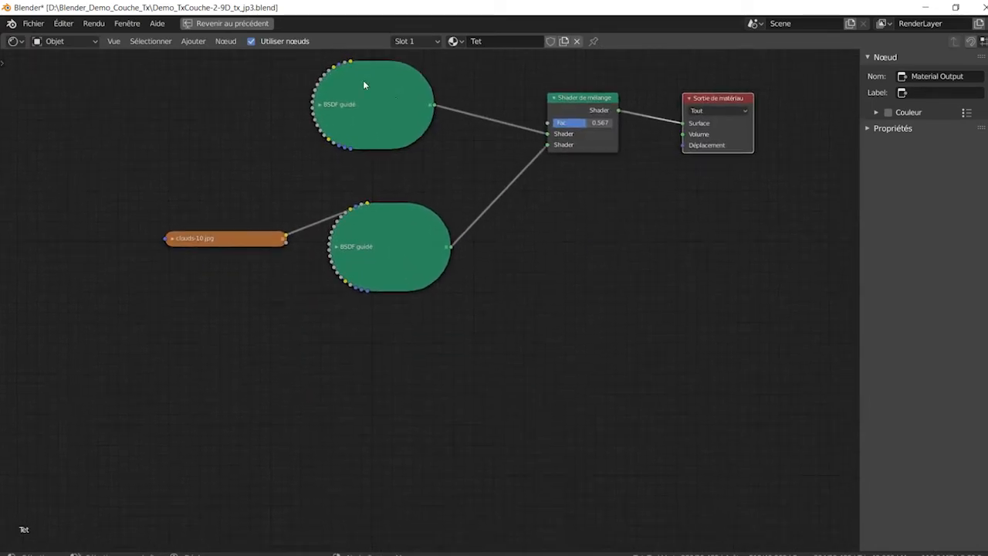
{"action": "left_click_drag", "start_coordinate": [400, 248], "coordinate": [381, 210]}
{"action": "left_click_drag", "start_coordinate": [207, 237], "coordinate": [186, 205]}
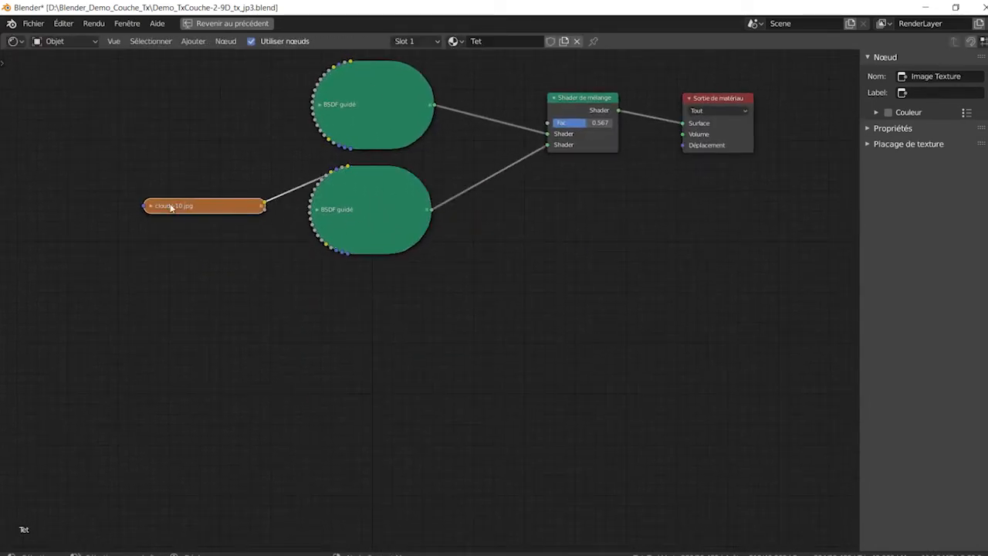
{"action": "left_click_drag", "start_coordinate": [401, 216], "coordinate": [401, 206]}
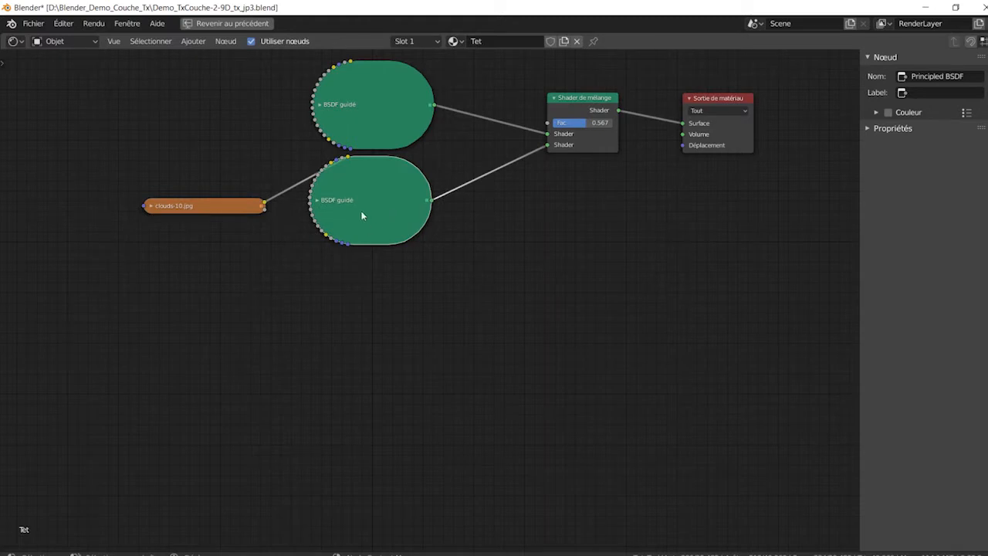
Duplicate the Mix Shader, lower Principled BSDF and clouds-10.jpg texture together and place the copies below the originals
{"action": "left_click", "coordinate": [219, 209]}
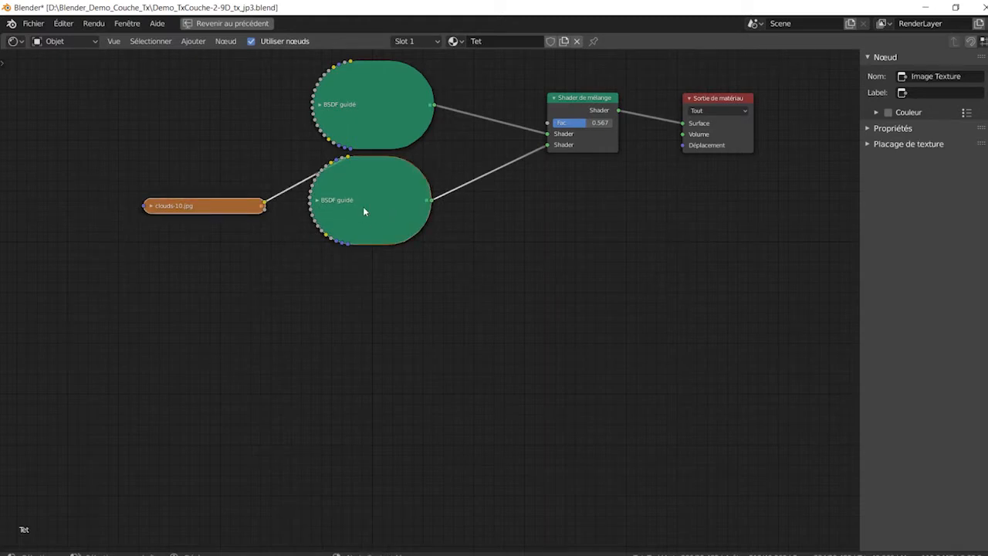
{"action": "left_click", "coordinate": [597, 144]}
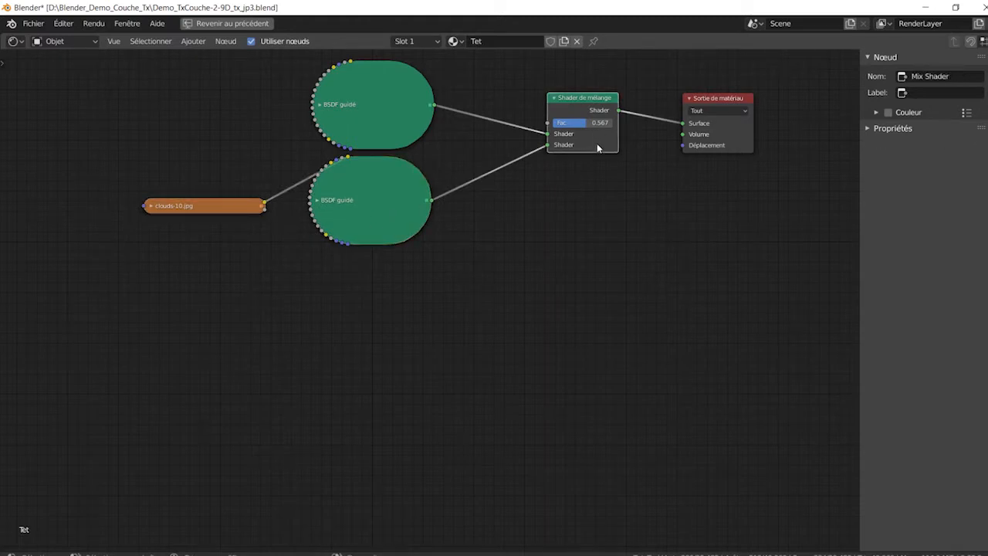
{"action": "left_click", "coordinate": [355, 213], "text": "shift"}
{"action": "left_click", "coordinate": [221, 208], "text": "shift"}
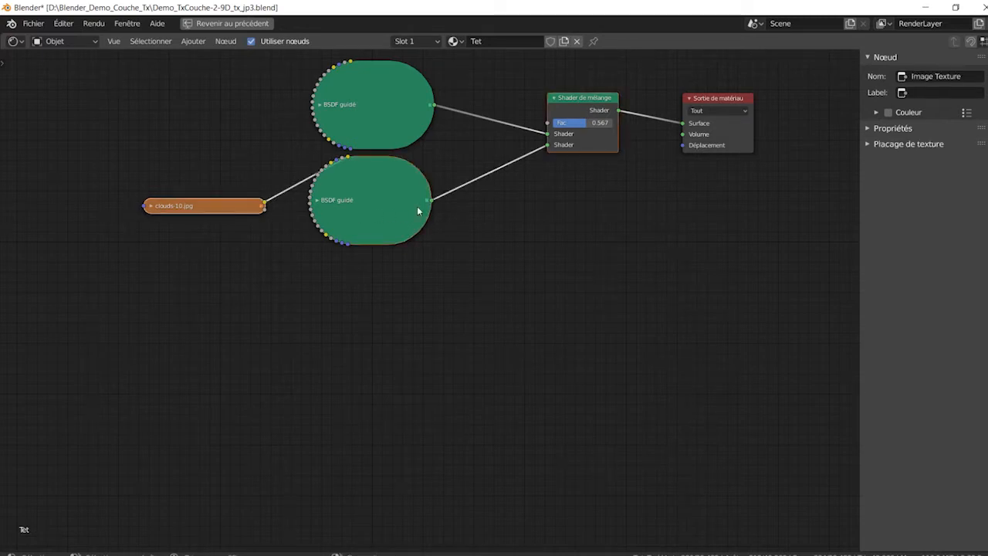
{"action": "key", "text": "shift+d"}
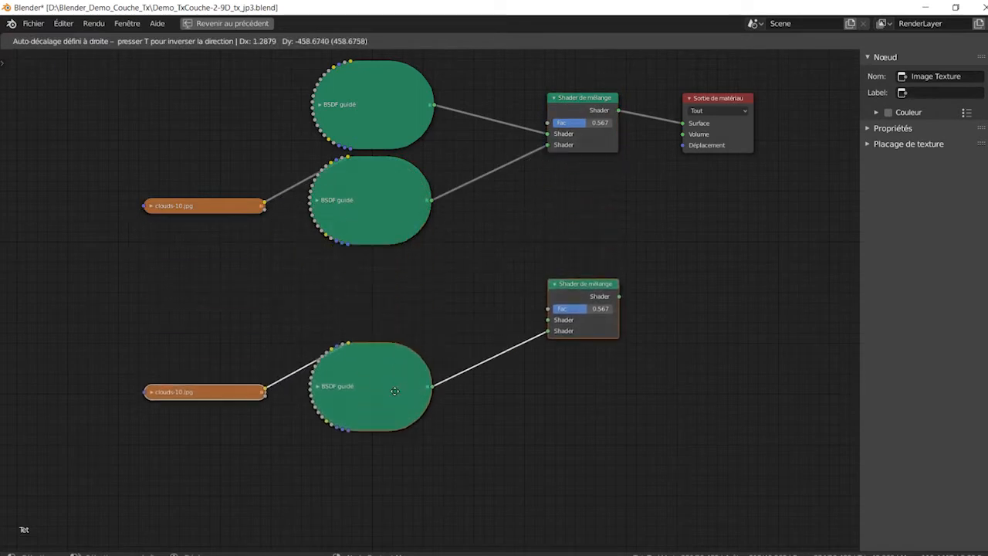
{"action": "left_click", "coordinate": [413, 379]}
{"action": "mouse_move", "coordinate": [390, 375]}
{"action": "left_mouse_down"}
{"action": "mouse_move", "coordinate": [417, 370]}
{"action": "mouse_move", "coordinate": [417, 354]}
{"action": "mouse_move", "coordinate": [394, 363]}
{"action": "left_mouse_up"}
Expand the duplicated texture node and assign it the Oeil-1_512.png image
{"action": "left_click", "coordinate": [178, 359]}
{"action": "left_click", "coordinate": [185, 400]}
{"action": "left_click", "coordinate": [208, 424]}
{"action": "scroll", "coordinate": [343, 427], "scroll_direction": "down", "scroll_amount": 1}
Make room before the Material Output and chain the first Mix Shader through the duplicated Mix Shader's first shader input into the Surface input
{"action": "left_click_drag", "start_coordinate": [603, 264], "coordinate": [654, 261]}
{"action": "left_click_drag", "start_coordinate": [697, 121], "coordinate": [782, 120]}
{"action": "left_click_drag", "start_coordinate": [645, 264], "coordinate": [696, 212]}
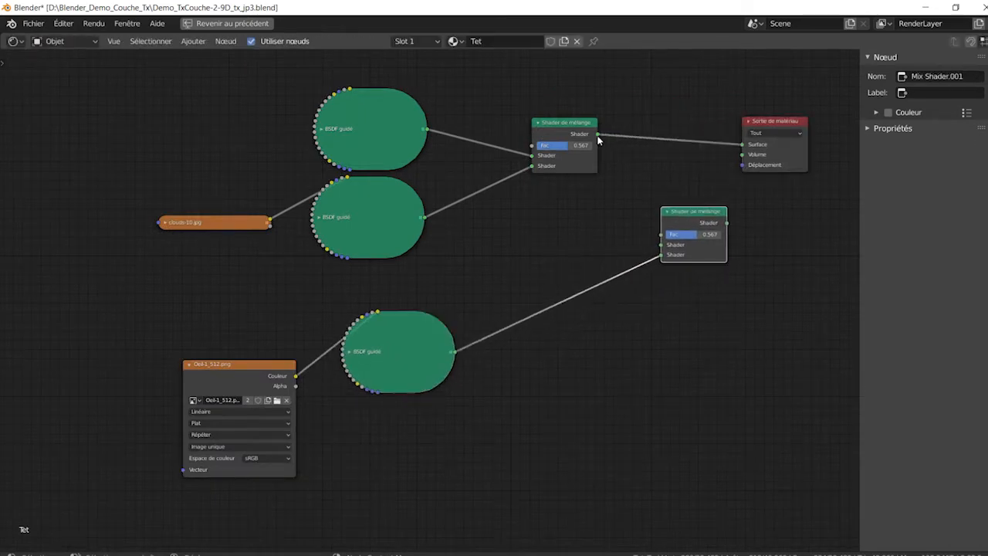
{"action": "left_click_drag", "start_coordinate": [598, 135], "coordinate": [661, 246]}
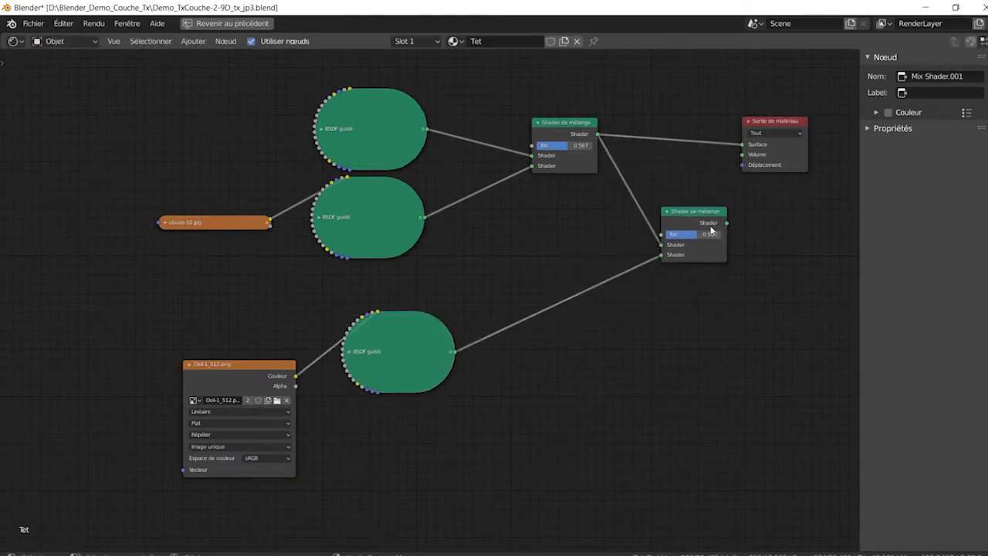
{"action": "left_click_drag", "start_coordinate": [710, 211], "coordinate": [743, 145]}
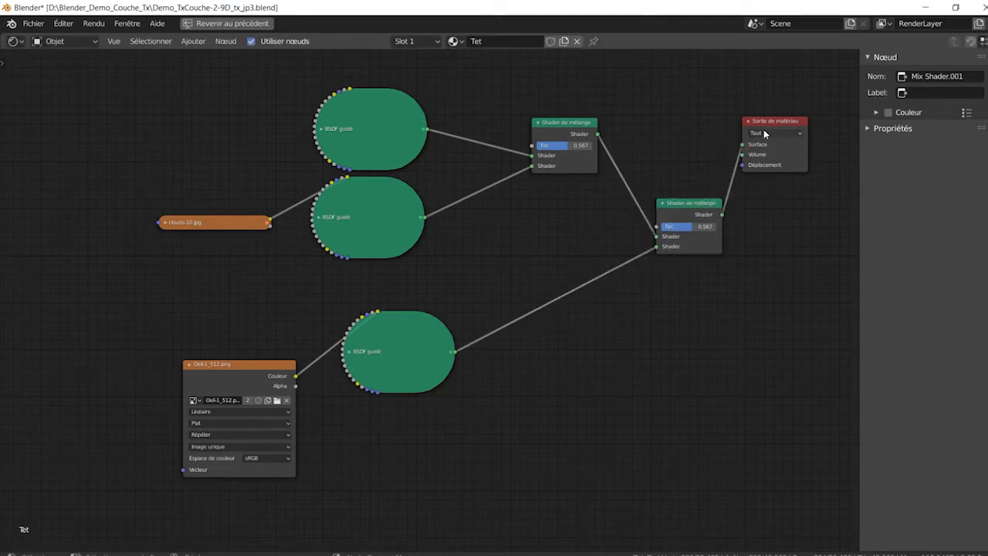
{"action": "left_click_drag", "start_coordinate": [702, 209], "coordinate": [676, 187]}
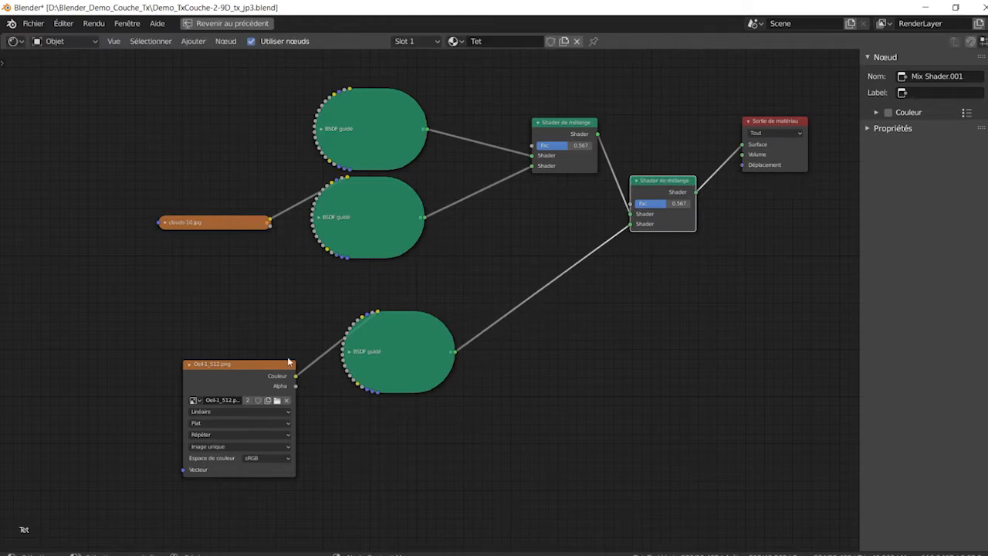
Add a UV Map node beside the clouds-10.jpg texture and duplicate it next to the repositioned Oeil-1_512.png texture
{"action": "left_click_drag", "start_coordinate": [223, 366], "coordinate": [221, 324]}
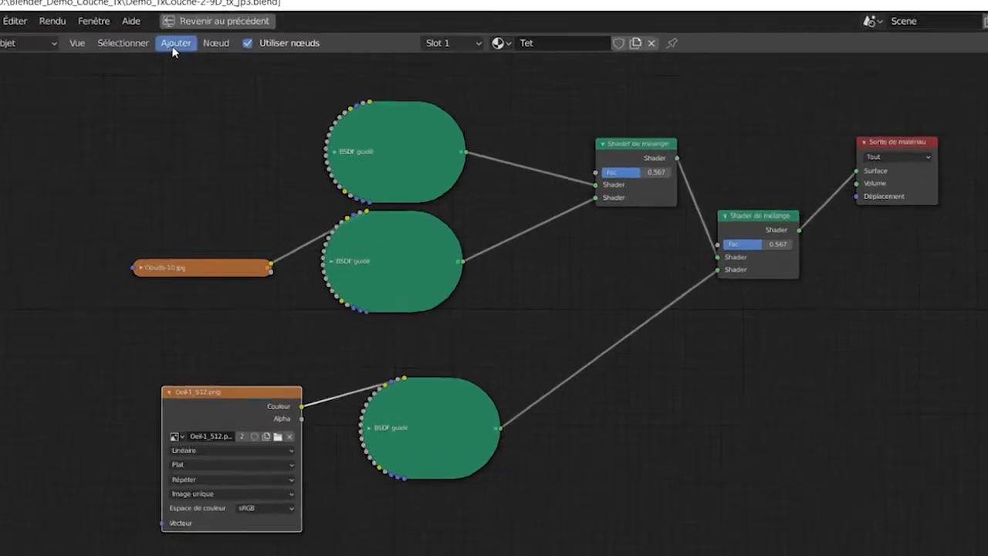
{"action": "left_click", "coordinate": [173, 45]}
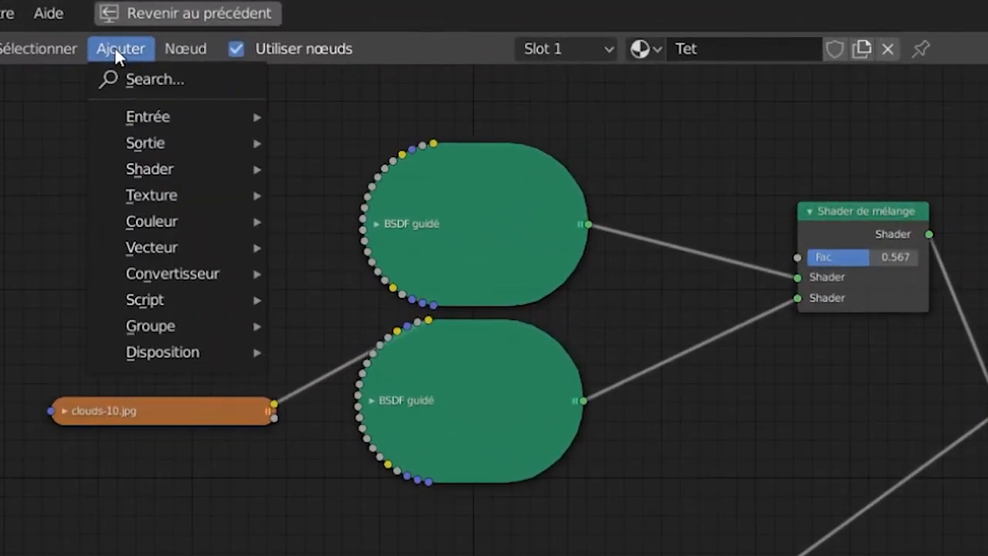
{"action": "mouse_move", "coordinate": [198, 87]}
{"action": "left_click", "coordinate": [401, 510]}
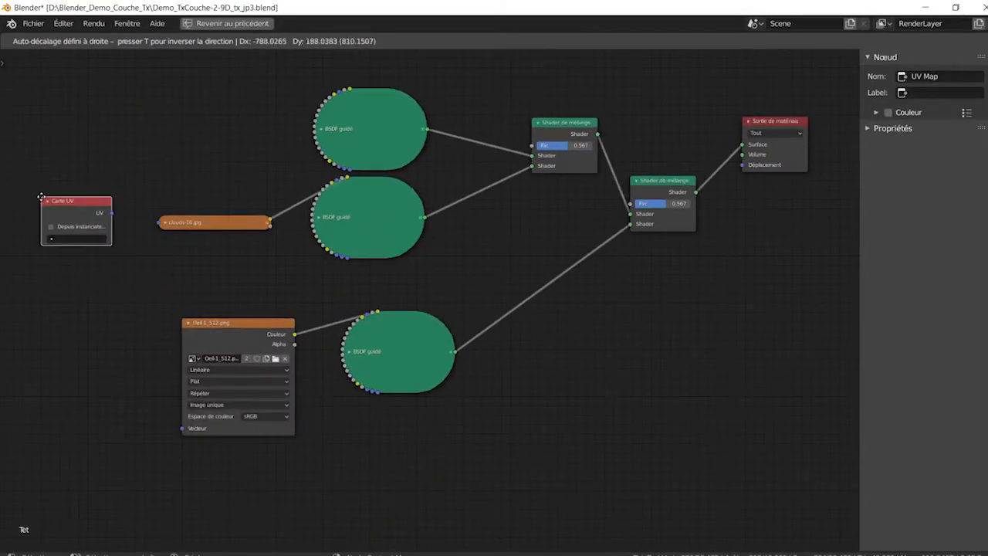
{"action": "left_click", "coordinate": [41, 198]}
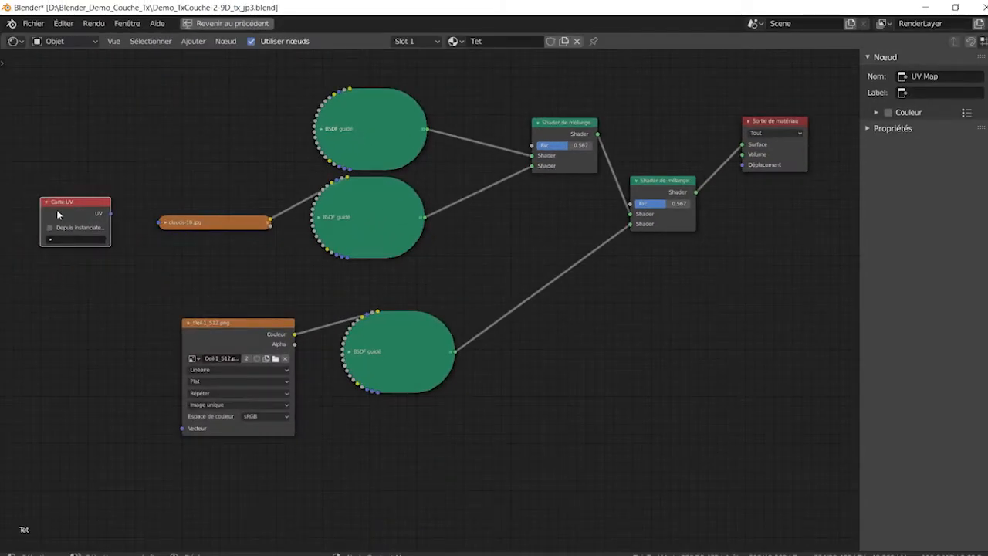
{"action": "key", "text": "shift+d"}
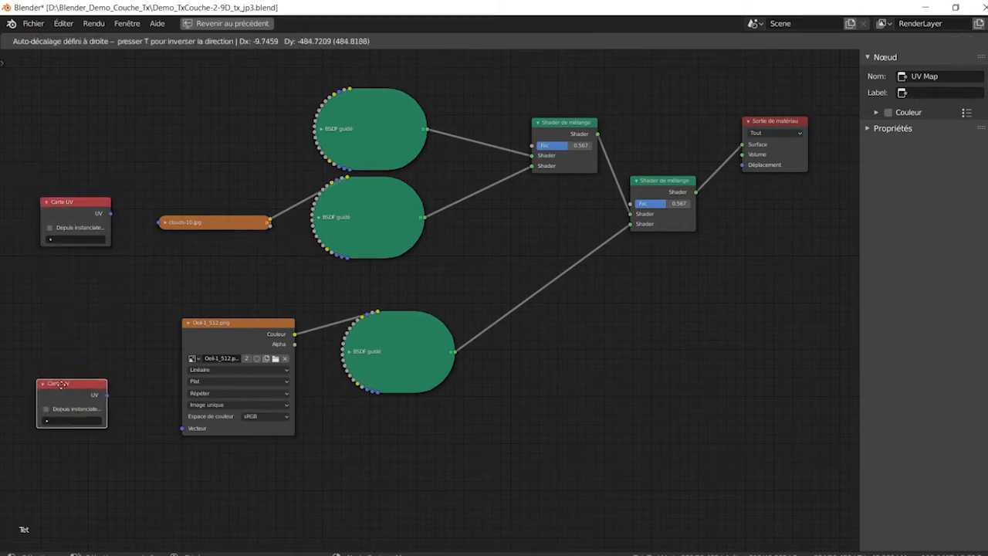
{"action": "left_click", "coordinate": [79, 347]}
Set the upper UV Map node to UV_Cylindrique and link it to the clouds-10.jpg texture's vector input
{"action": "left_click", "coordinate": [59, 238]}
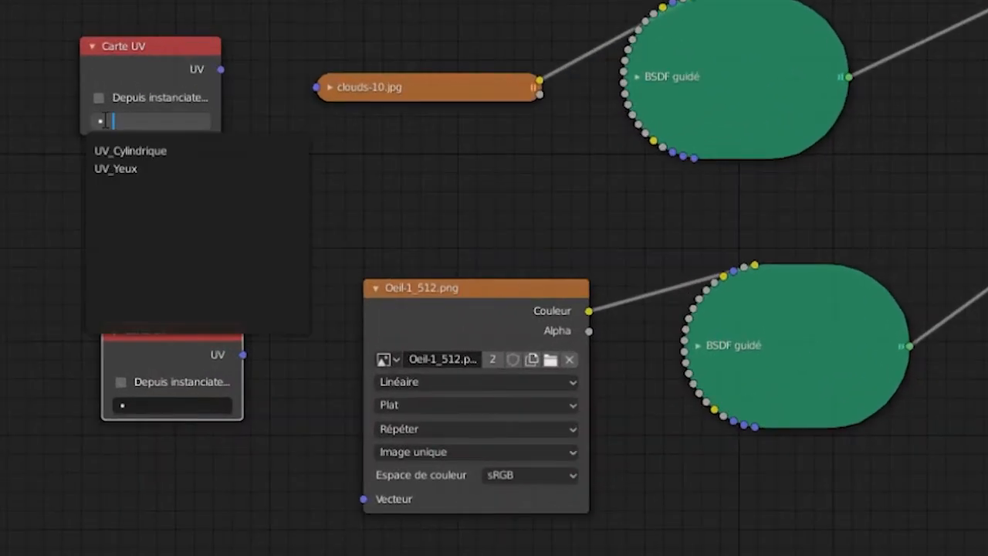
{"action": "left_click", "coordinate": [130, 150]}
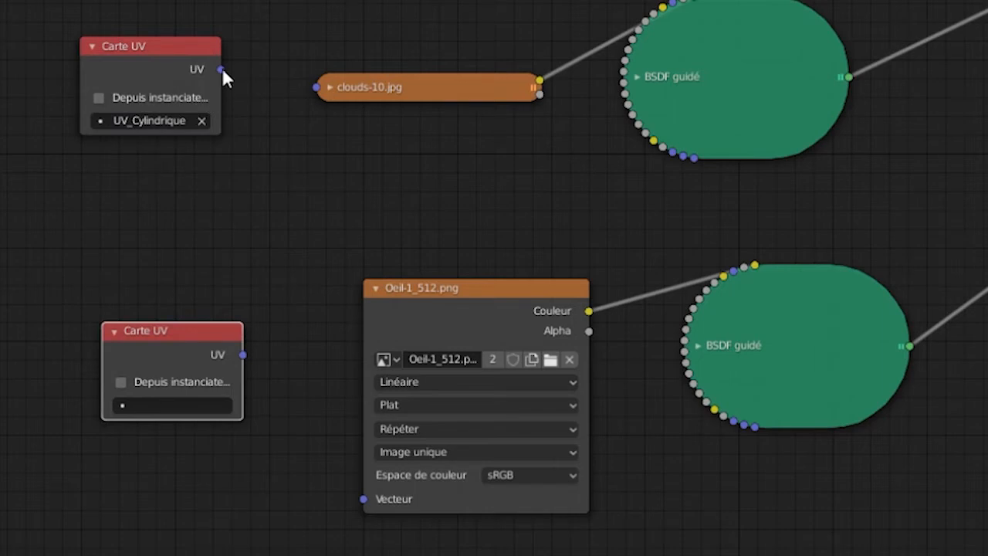
{"action": "left_click_drag", "start_coordinate": [221, 69], "coordinate": [316, 87]}
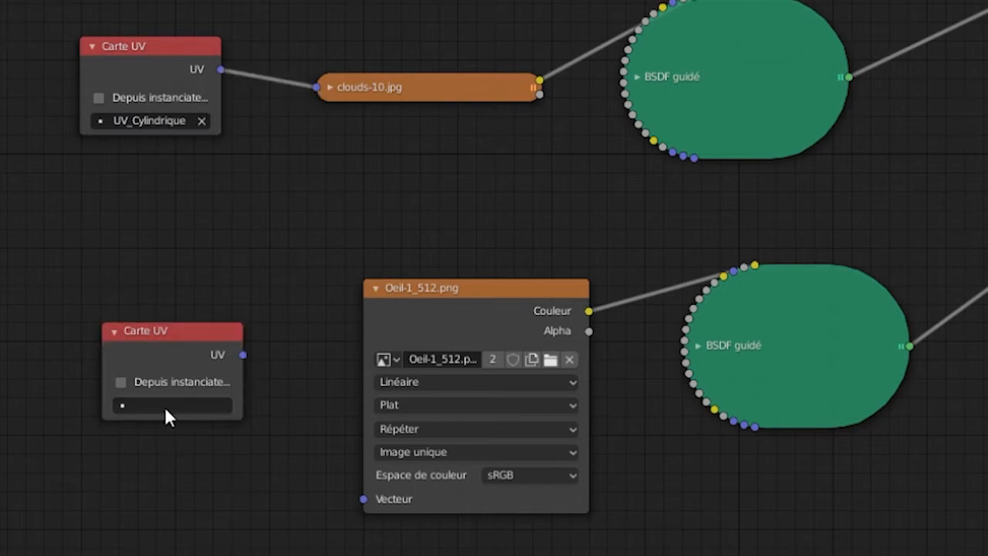
Set the lower UV Map node to UV_Yeux and link it to the Oeil-1_512.png texture's vector input
{"action": "left_click", "coordinate": [129, 408]}
{"action": "left_click", "coordinate": [155, 452]}
{"action": "left_click_drag", "start_coordinate": [243, 354], "coordinate": [364, 499]}
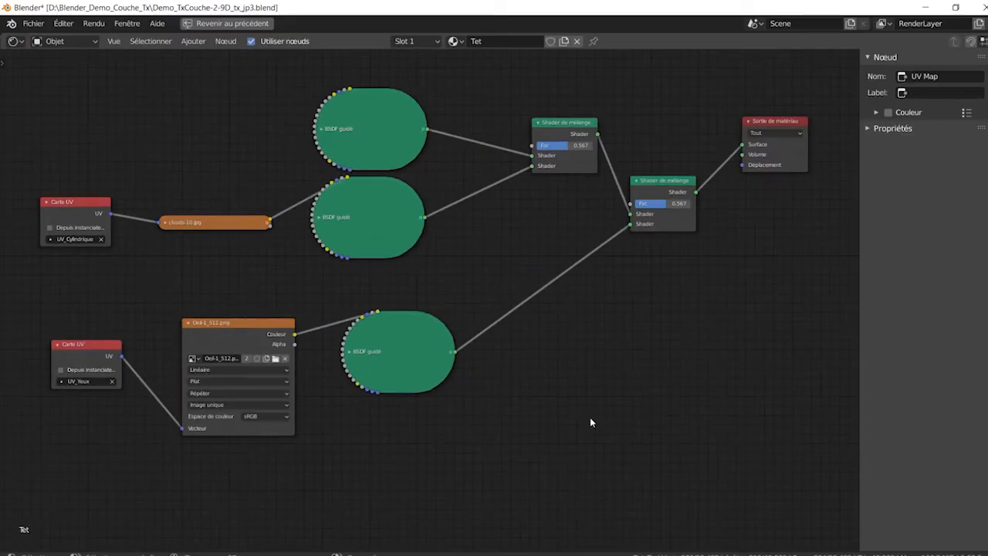
Restore the split layout, return to Object Mode and examine the eyes on the head up close
{"action": "key", "text": "ctrl+space"}
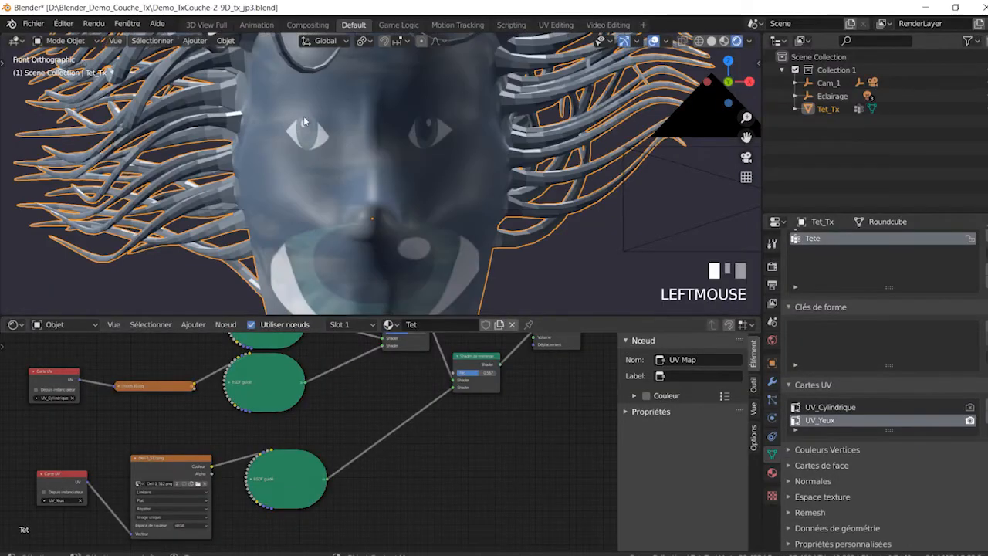
{"action": "middle_click_drag", "start_coordinate": [375, 181], "coordinate": [412, 214]}
{"action": "scroll", "coordinate": [412, 214], "scroll_direction": "up", "scroll_amount": 2}
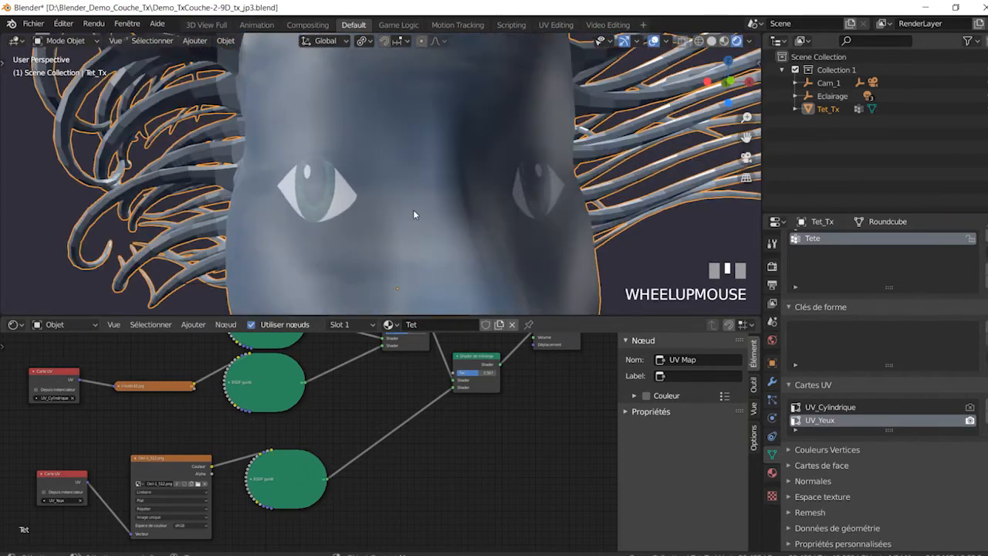
Move the lower Mix Shader node slightly down and set its factor to 0.060
{"action": "scroll", "coordinate": [413, 214], "scroll_direction": "down", "scroll_amount": 3}
{"action": "scroll", "coordinate": [441, 196], "scroll_direction": "down", "scroll_amount": 4}
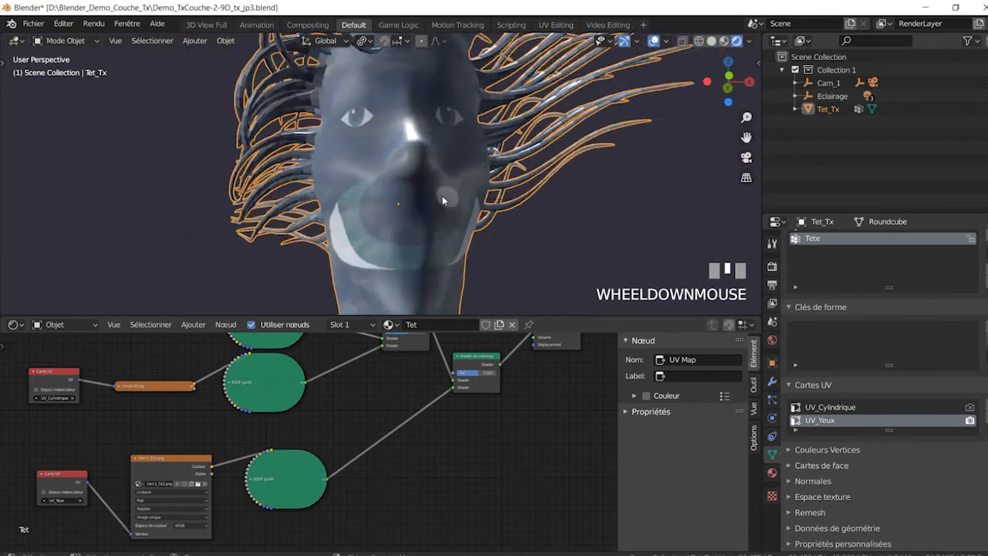
{"action": "middle_click_drag", "start_coordinate": [440, 188], "coordinate": [406, 183]}
{"action": "scroll", "coordinate": [429, 209], "scroll_direction": "up", "scroll_amount": 2}
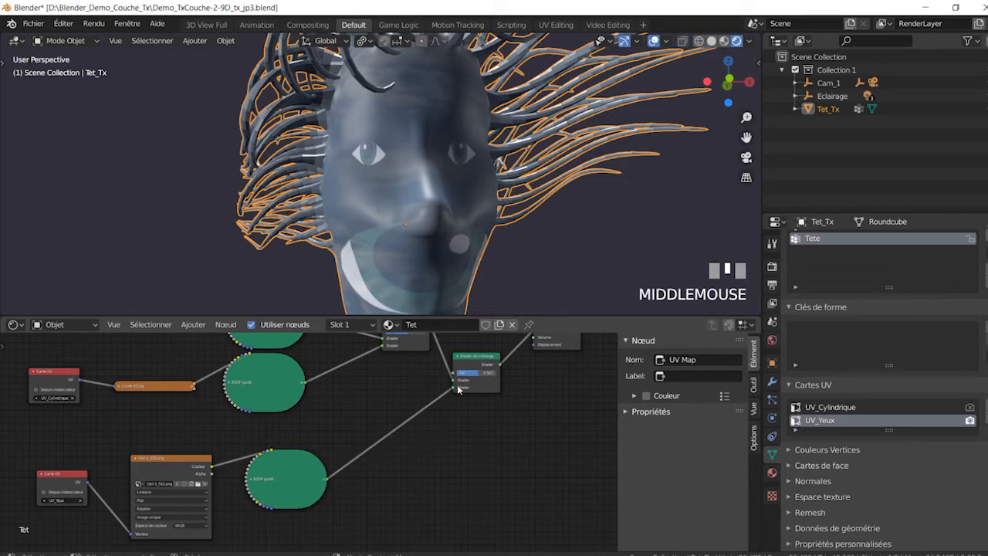
{"action": "left_click", "coordinate": [474, 361]}
{"action": "left_click_drag", "start_coordinate": [474, 360], "coordinate": [484, 383]}
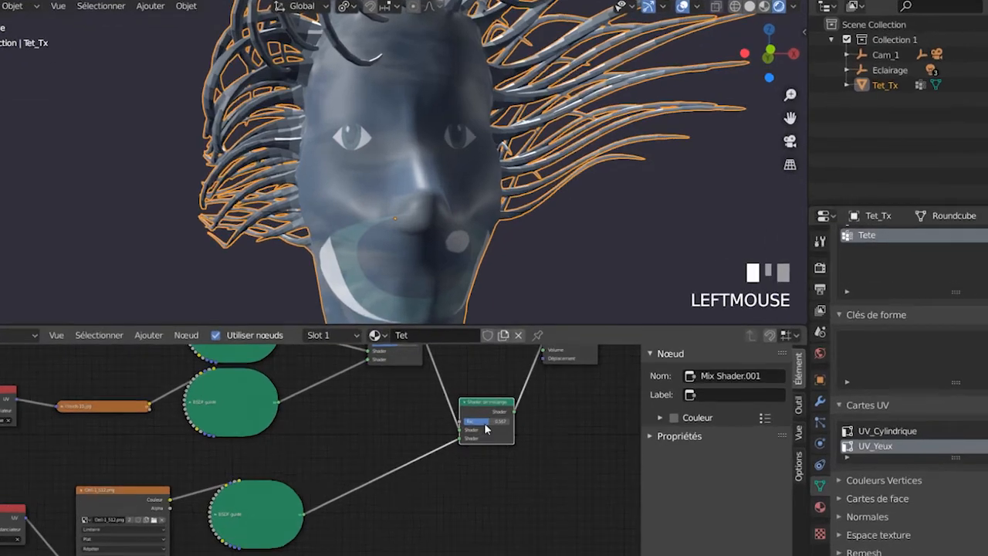
{"action": "left_click_drag", "start_coordinate": [502, 512], "coordinate": [464, 512]}
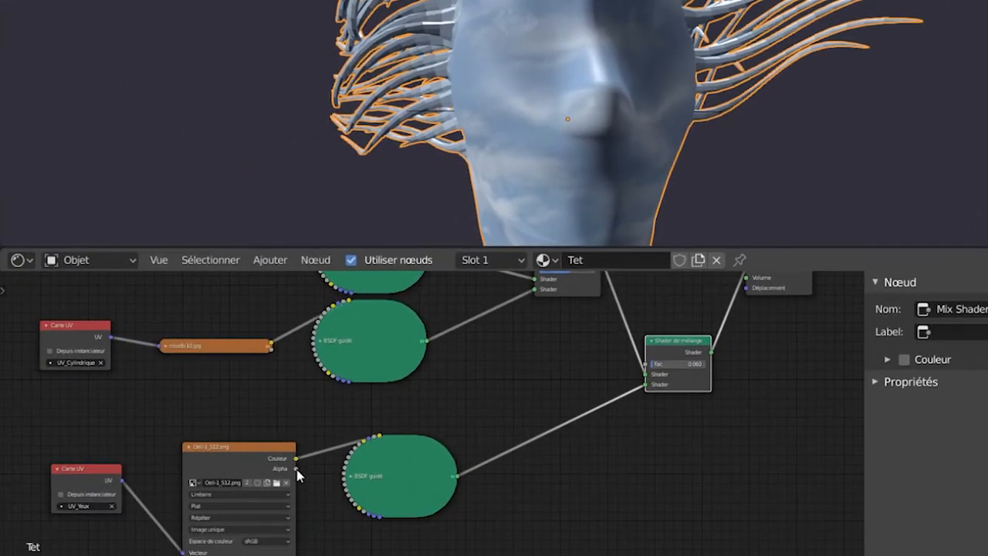
Link the Oeil-1_512.png texture's alpha output to the lower Mix Shader's factor input and inspect the eyes on the head
{"action": "left_click_drag", "start_coordinate": [296, 468], "coordinate": [649, 370]}
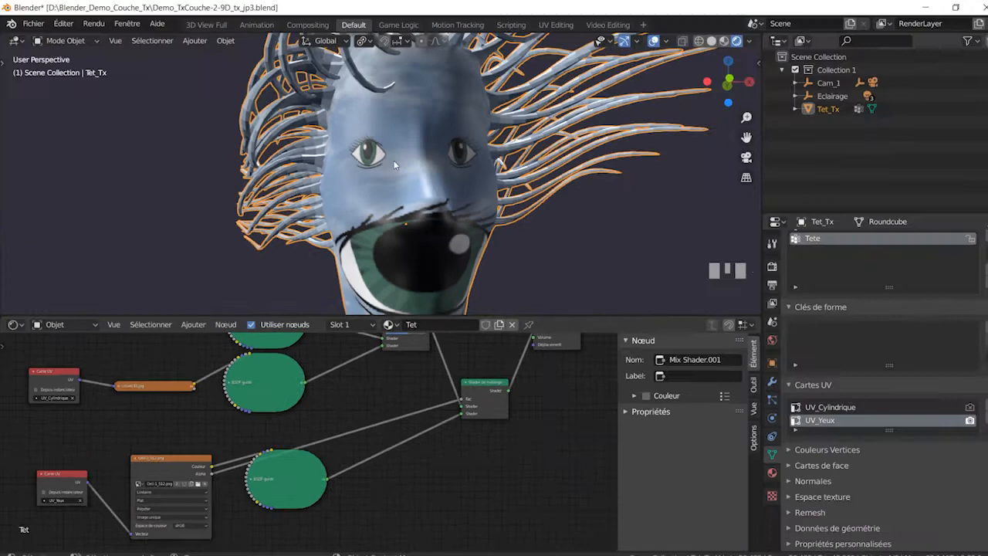
{"action": "scroll", "coordinate": [394, 164], "scroll_direction": "up", "scroll_amount": 3}
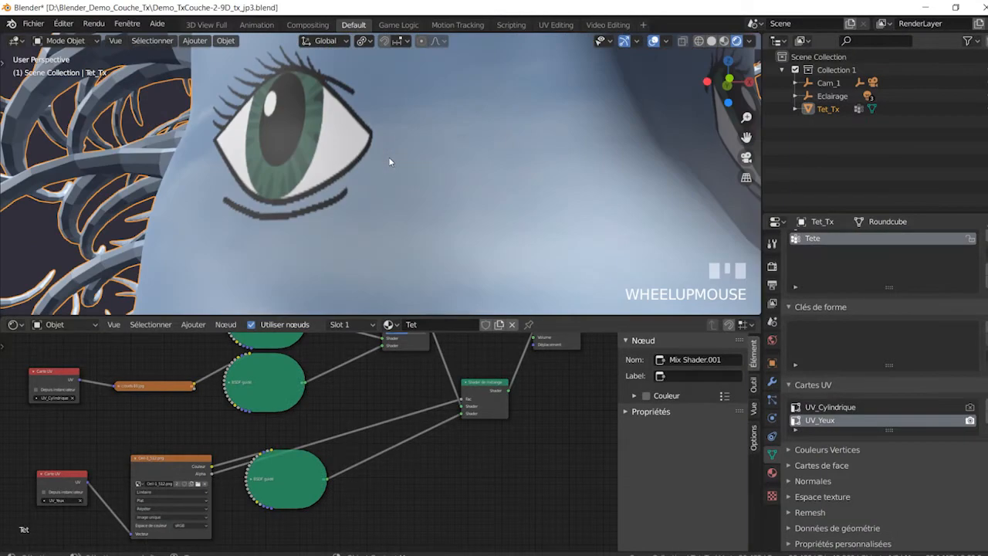
{"action": "scroll", "coordinate": [379, 156], "scroll_direction": "down", "scroll_amount": 5}
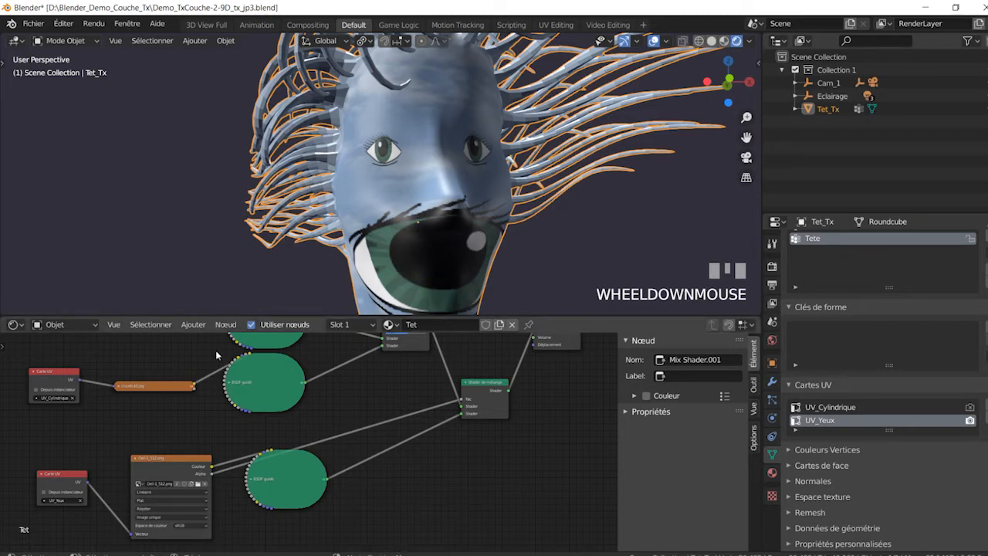
Replace the node editor with the UV Editor and put the head in Edit Mode, facing the selected eye areas
{"action": "left_click", "coordinate": [14, 325]}
{"action": "left_click", "coordinate": [36, 400]}
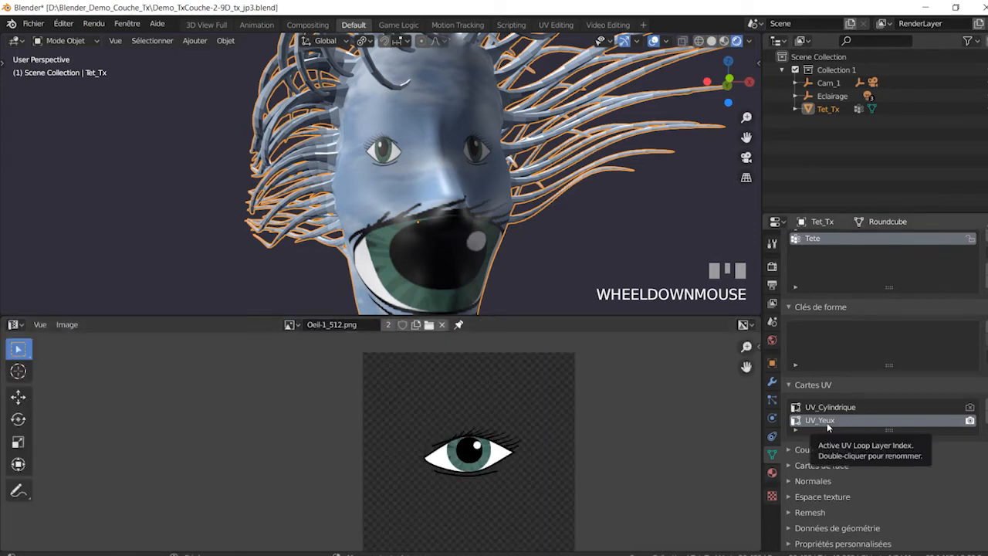
{"action": "left_click", "coordinate": [62, 40]}
{"action": "left_click", "coordinate": [66, 70]}
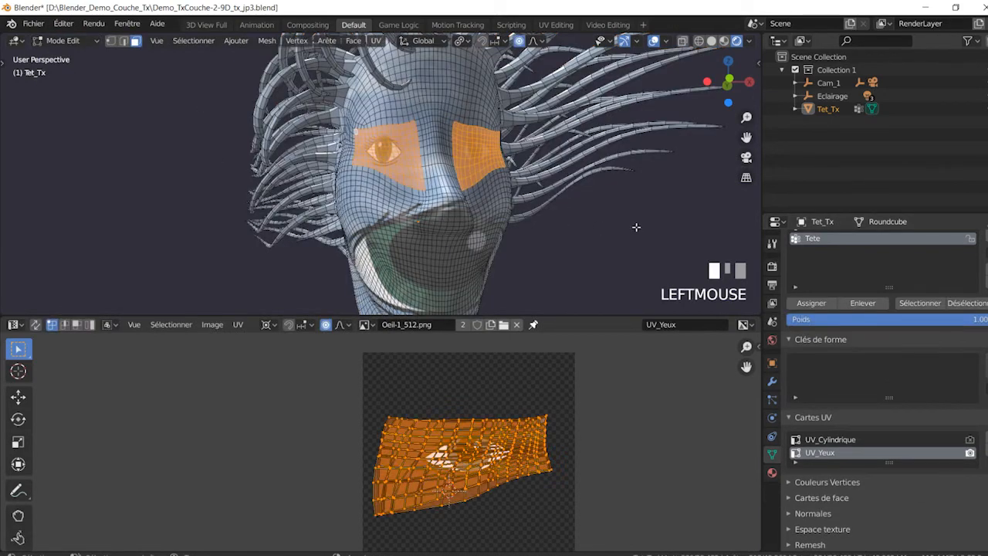
{"action": "middle_click_drag", "start_coordinate": [636, 227], "coordinate": [528, 213]}
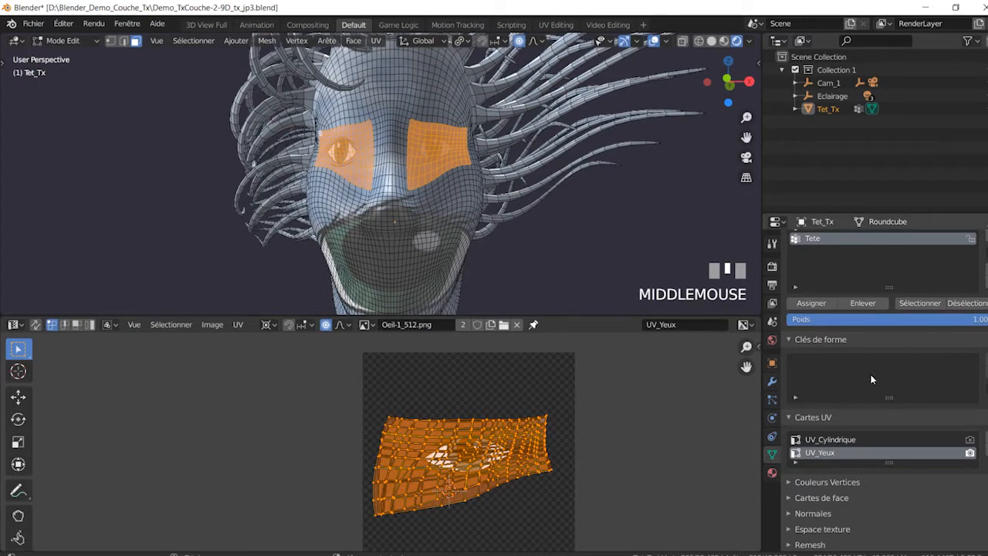
Create a vertex group named Yeux and assign the selected eye faces to it
{"action": "scroll", "coordinate": [871, 382], "scroll_direction": "up", "scroll_amount": 2}
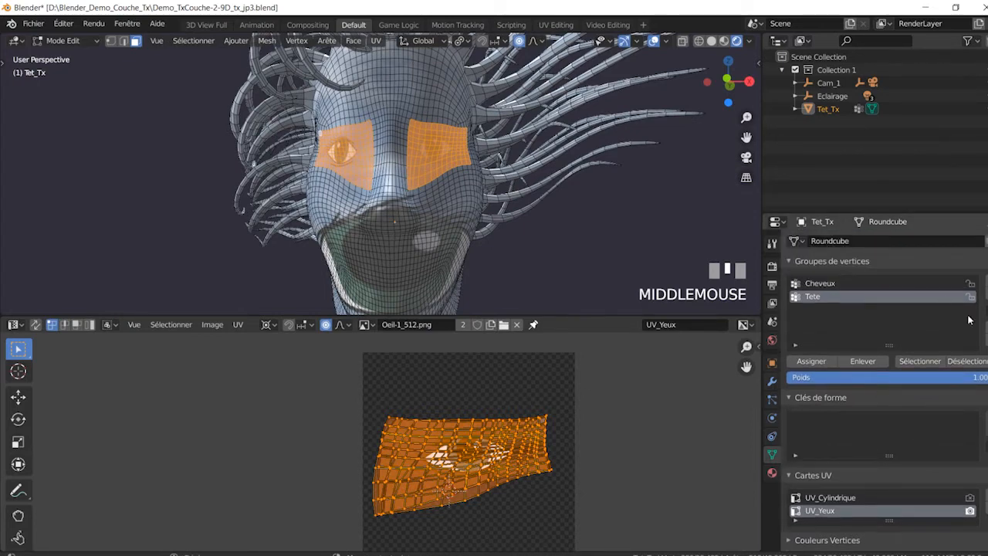
{"action": "left_click", "coordinate": [984, 284]}
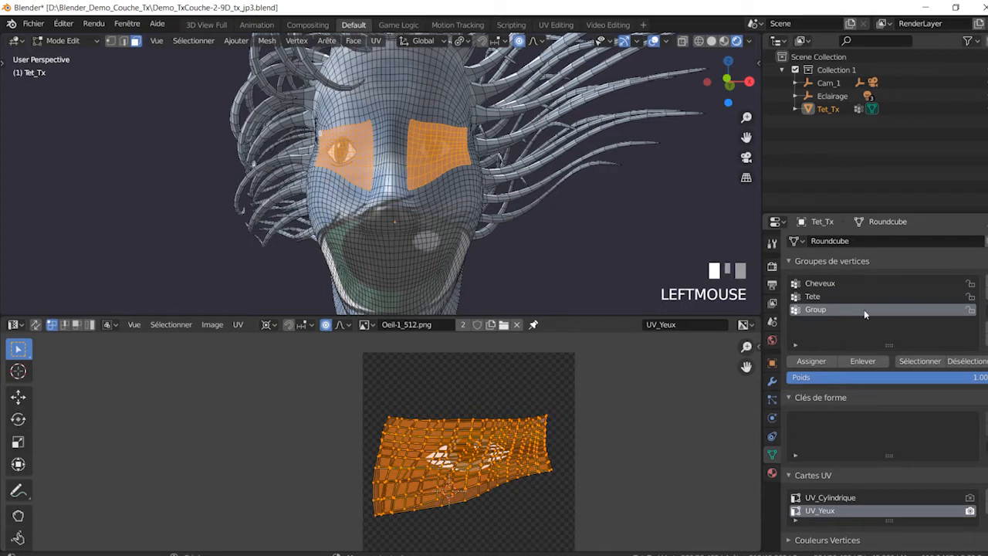
{"action": "double_click", "coordinate": [816, 309]}
{"action": "type", "text": "Yeux"}
{"action": "key", "text": "Return"}
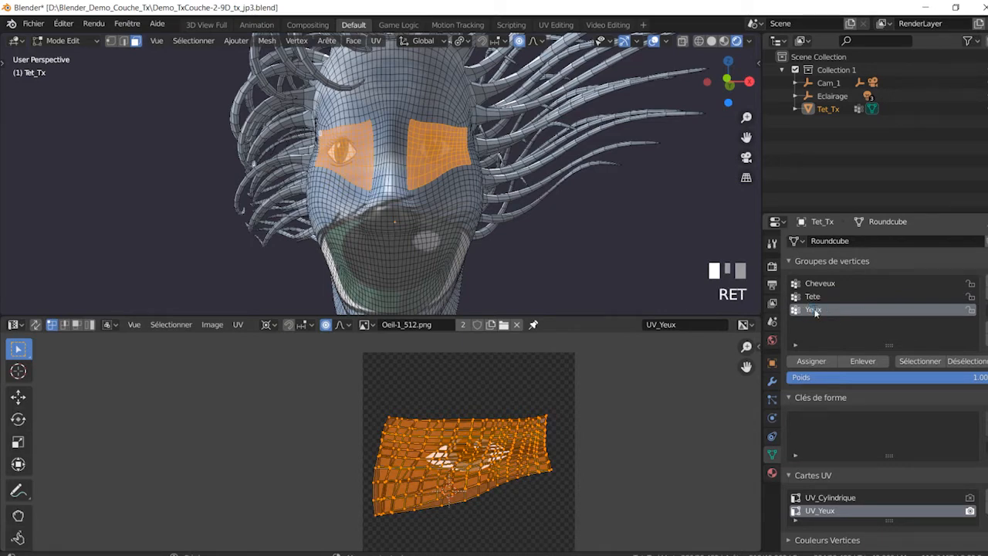
{"action": "left_click", "coordinate": [812, 361]}
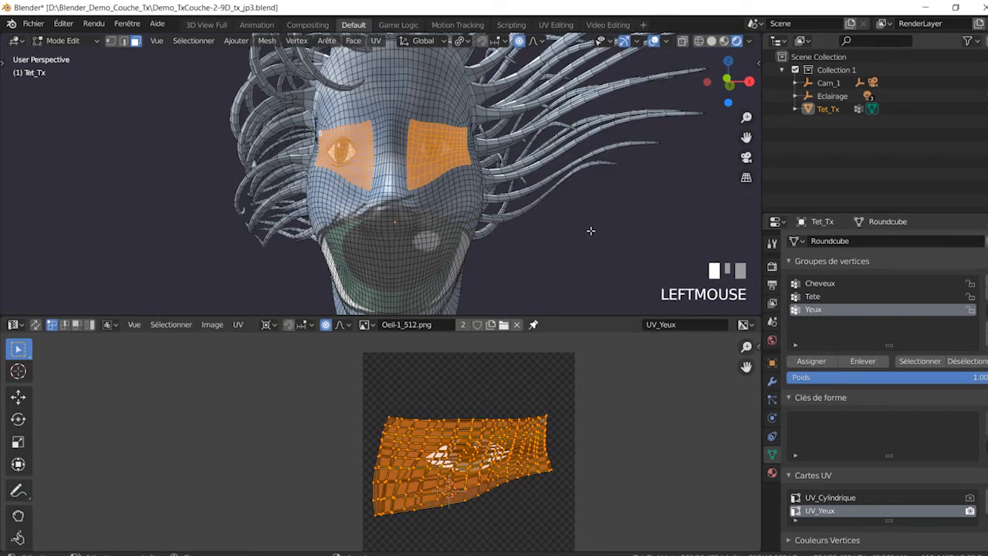
Invert the face selection and reset the UVs of everything outside the eye areas on UV_Yeux
{"action": "key", "text": "ctrl+i"}
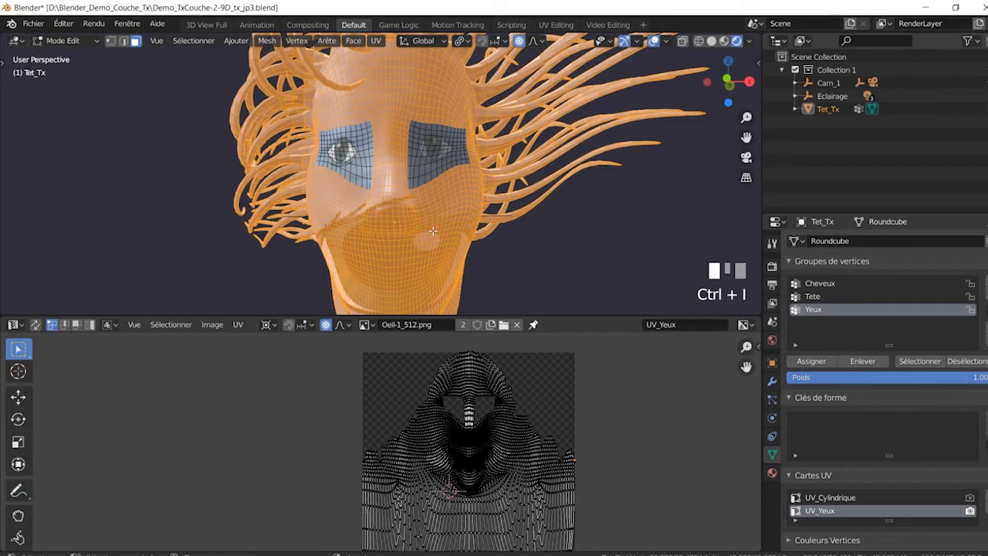
{"action": "scroll", "coordinate": [469, 207], "scroll_direction": "down", "scroll_amount": 2}
{"action": "middle_click_drag", "start_coordinate": [515, 241], "coordinate": [514, 214], "text": "shift"}
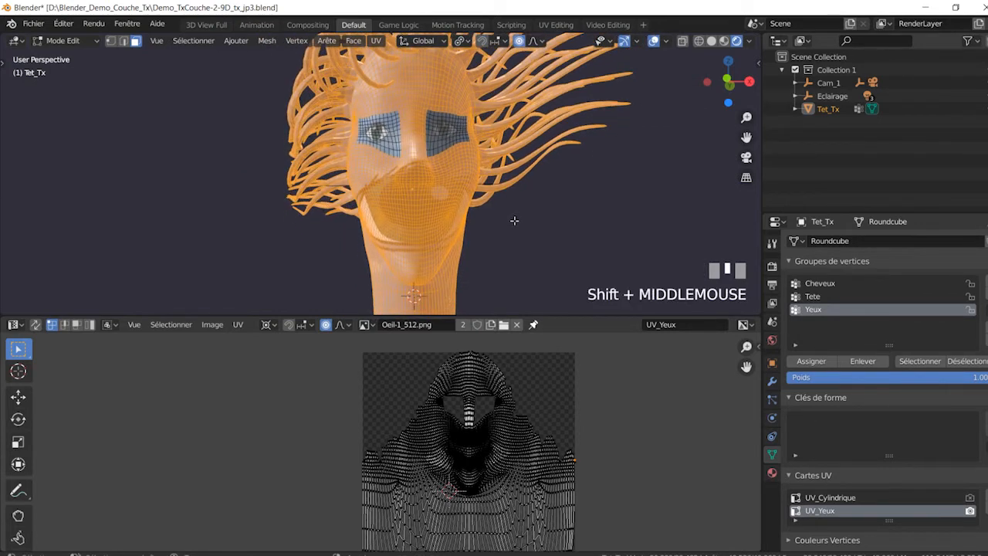
{"action": "left_click", "coordinate": [378, 43]}
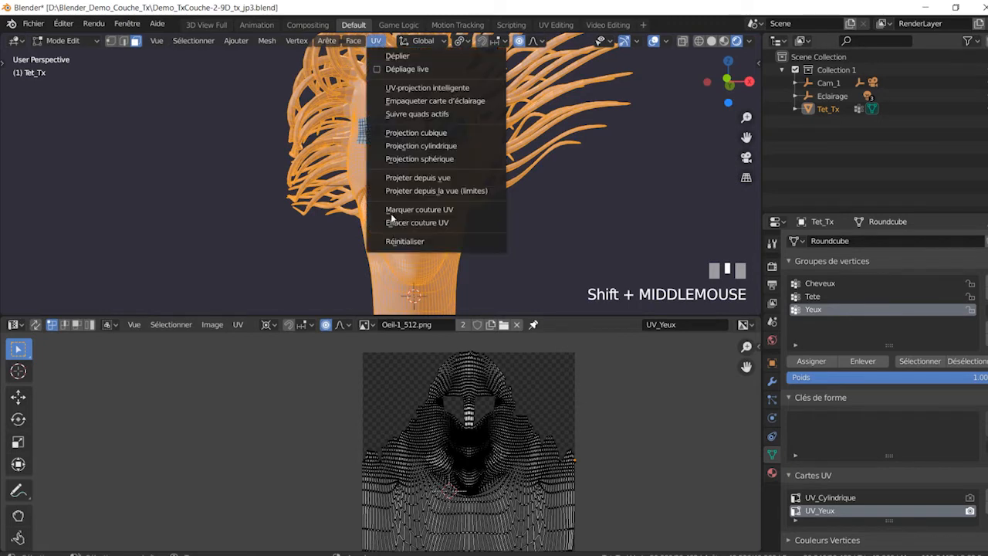
{"action": "left_click", "coordinate": [399, 241]}
Shrink the reset UVs to a tiny square and move it into the transparent upper-left corner of the eye image
{"action": "scroll", "coordinate": [557, 428], "scroll_direction": "down", "scroll_amount": 5}
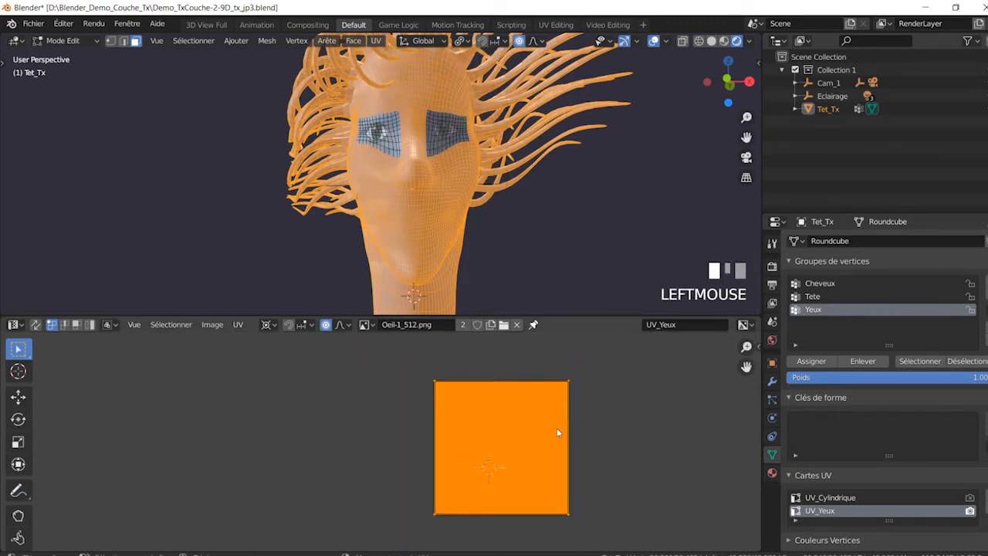
{"action": "middle_click_drag", "start_coordinate": [538, 452], "coordinate": [455, 446]}
{"action": "scroll", "coordinate": [455, 446], "scroll_direction": "up", "scroll_amount": 2}
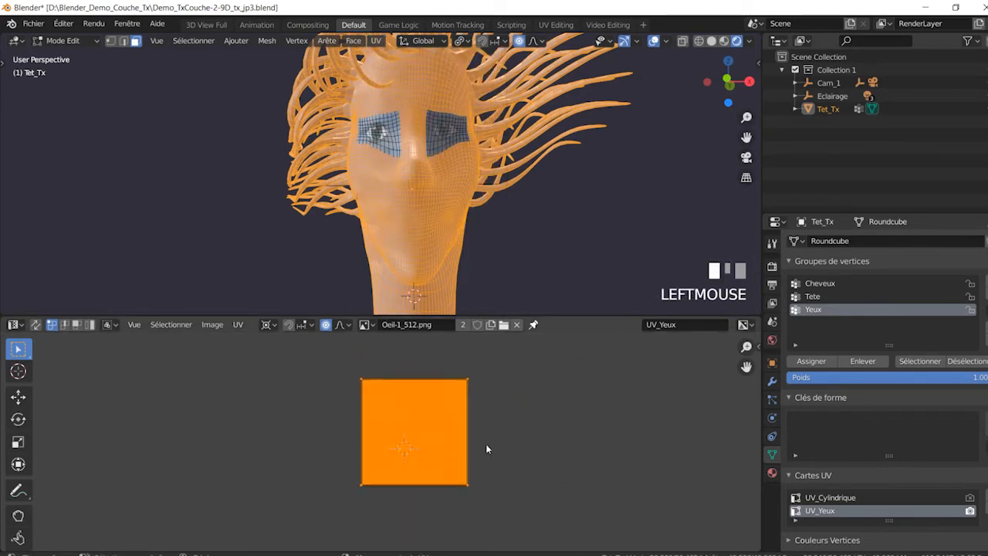
{"action": "key", "text": "a"}
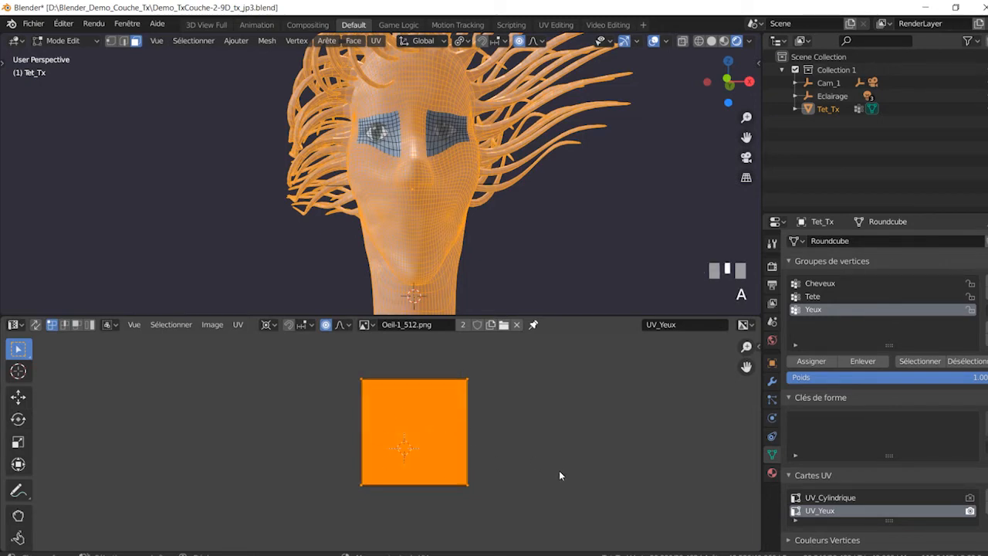
{"action": "key", "text": "s"}
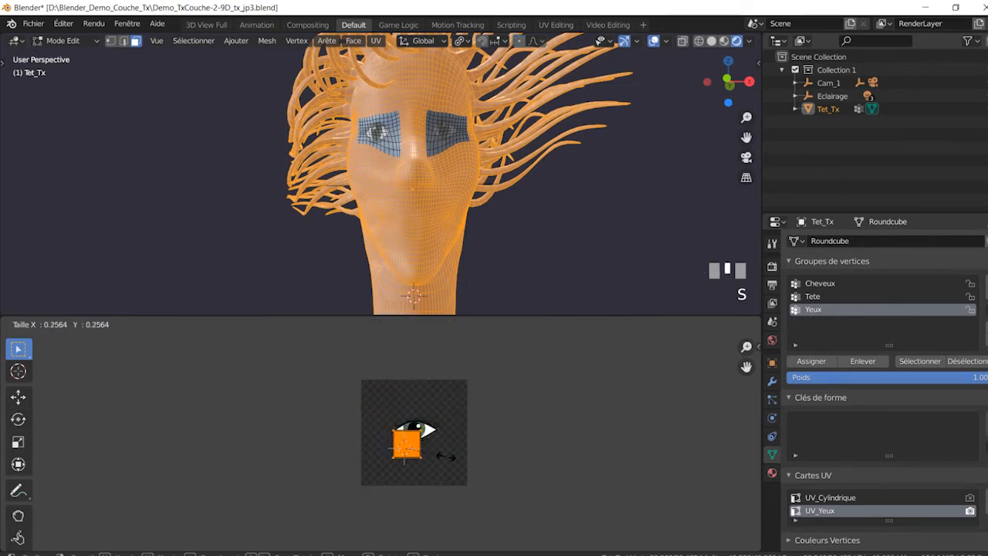
{"action": "left_click", "coordinate": [428, 451]}
{"action": "key", "text": "g"}
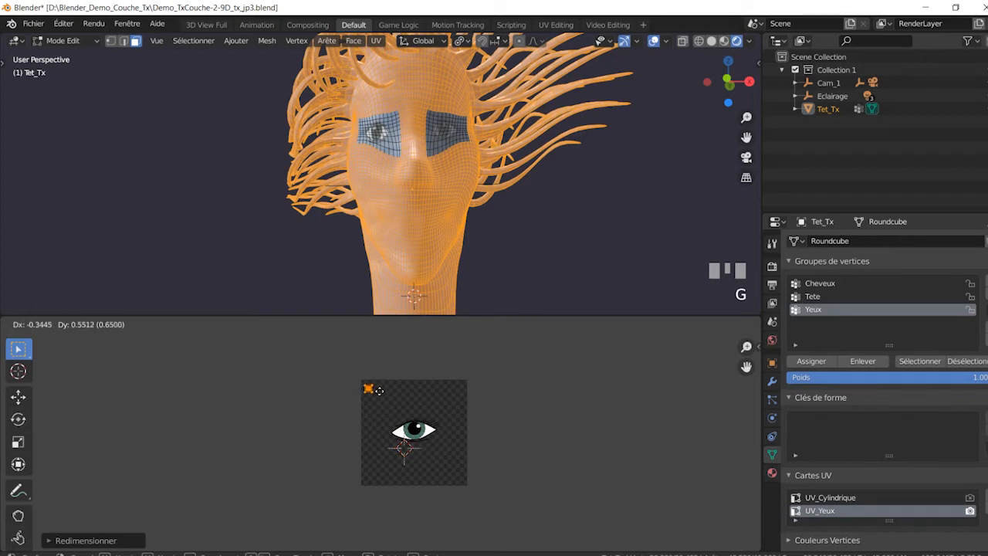
{"action": "left_click", "coordinate": [380, 390]}
{"action": "scroll", "coordinate": [381, 386], "scroll_direction": "up", "scroll_amount": 6}
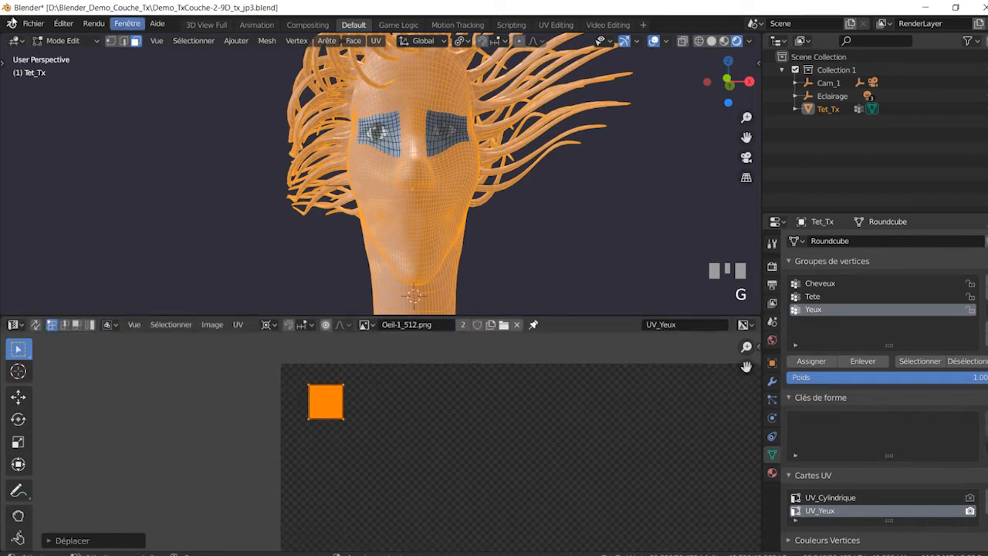
Return to Object Mode and examine the textured head from several distances and angles
{"action": "left_click", "coordinate": [65, 40]}
{"action": "left_click", "coordinate": [68, 56]}
{"action": "middle_click_drag", "start_coordinate": [433, 224], "coordinate": [485, 235]}
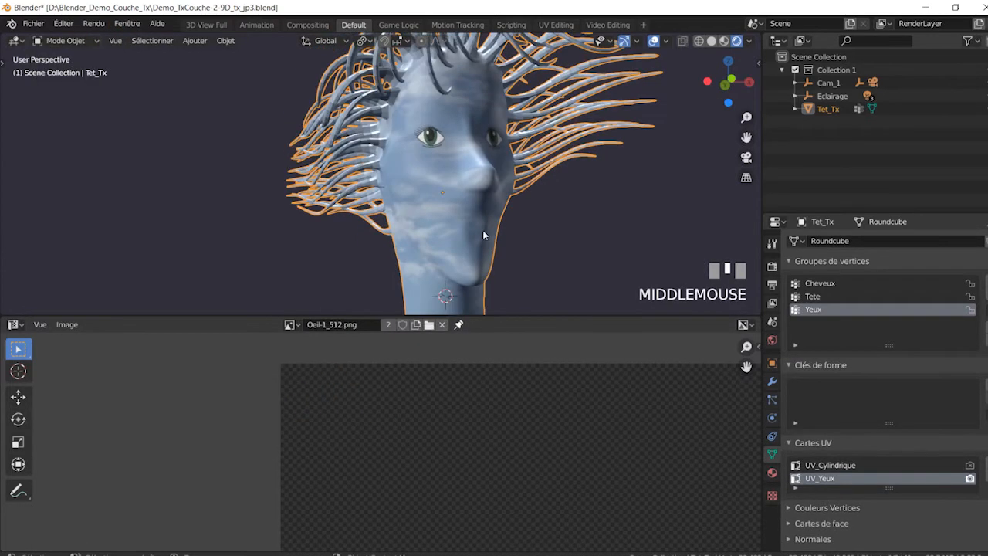
{"action": "left_click_drag", "start_coordinate": [529, 317], "coordinate": [530, 422]}
{"action": "scroll", "coordinate": [515, 274], "scroll_direction": "down", "scroll_amount": 3}
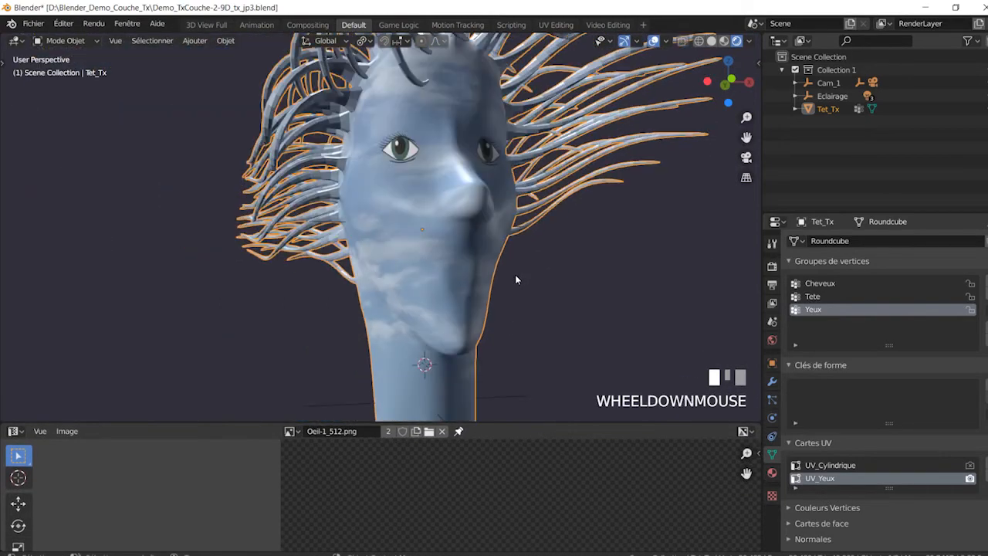
{"action": "middle_click_drag", "start_coordinate": [516, 274], "coordinate": [525, 247]}
{"action": "scroll", "coordinate": [549, 282], "scroll_direction": "down", "scroll_amount": 3}
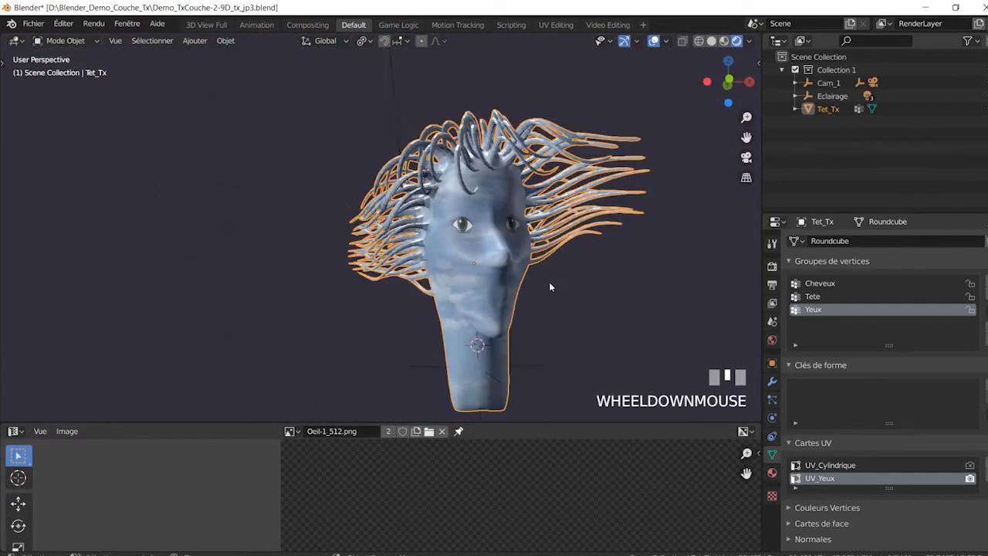
{"action": "middle_click_drag", "start_coordinate": [550, 281], "coordinate": [575, 416]}
{"action": "left_click_drag", "start_coordinate": [576, 423], "coordinate": [545, 299]}
{"action": "middle_click_drag", "start_coordinate": [510, 224], "coordinate": [487, 193], "text": "shift"}
{"action": "scroll", "coordinate": [455, 205], "scroll_direction": "up", "scroll_amount": 2}
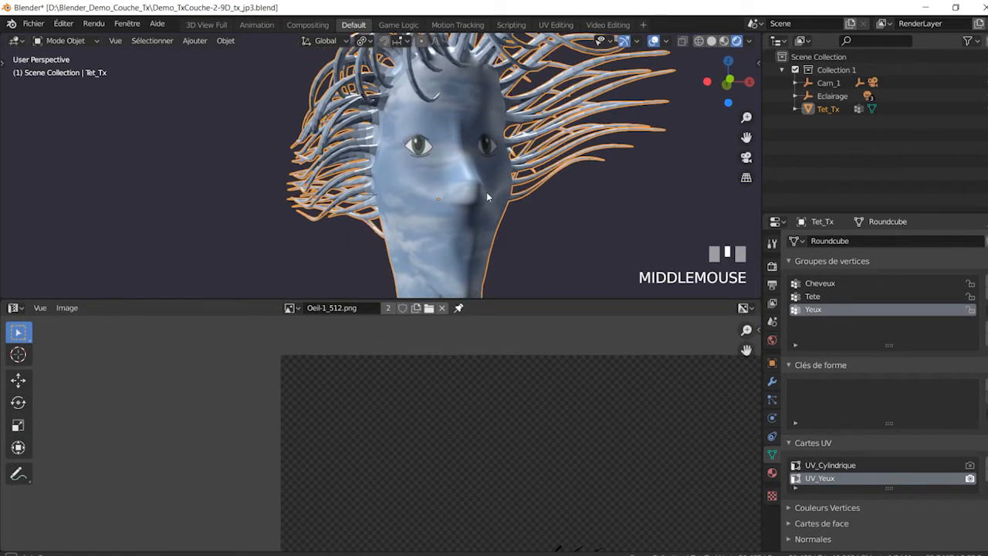
Return to Edit Mode, clear the selection and select the faces of the Yeux vertex group
{"action": "left_click", "coordinate": [54, 40]}
{"action": "left_click", "coordinate": [66, 70]}
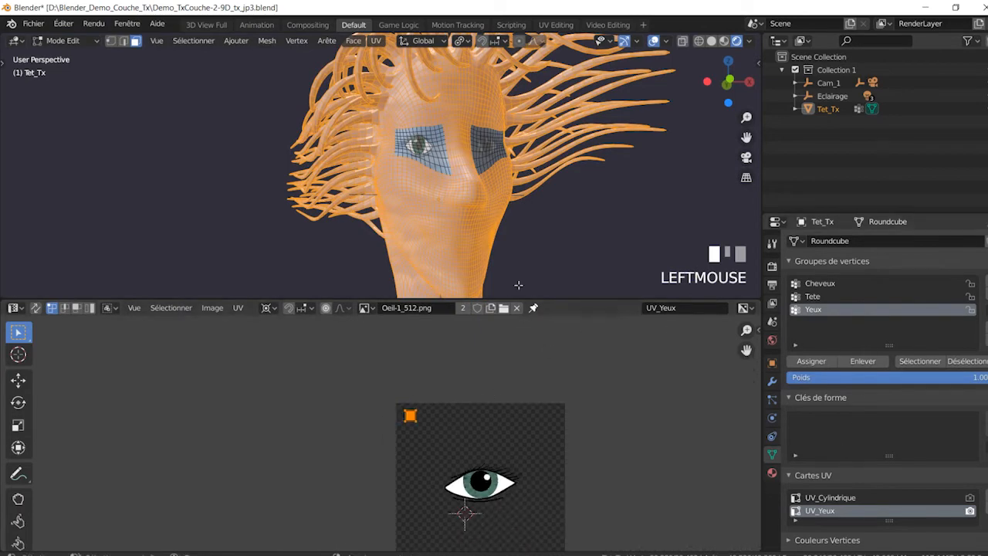
{"action": "key", "text": "alt+a"}
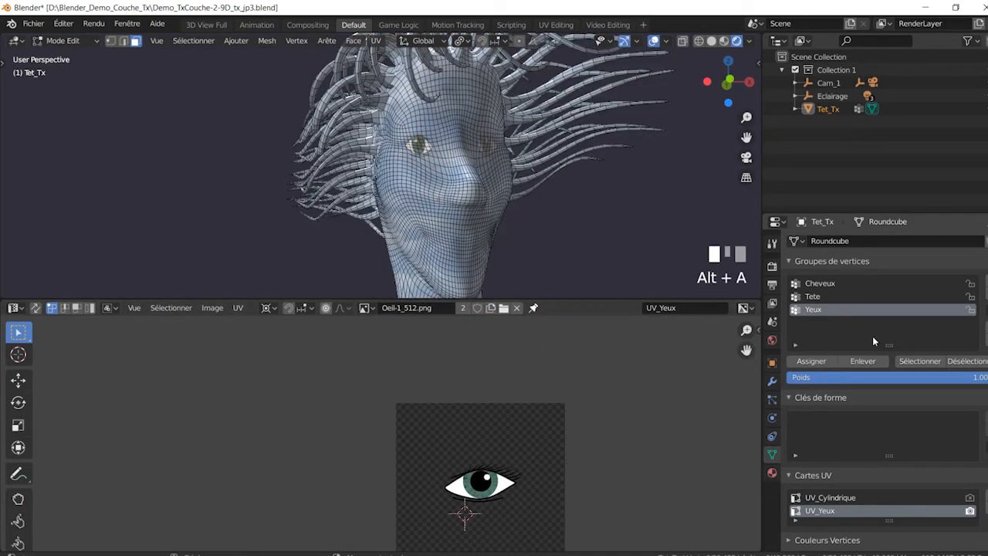
{"action": "left_click", "coordinate": [921, 361]}
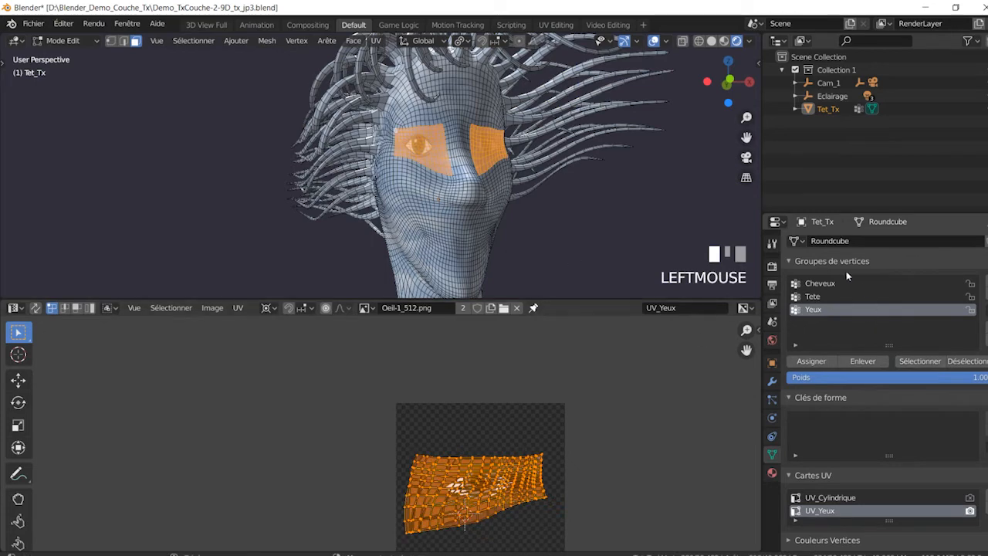
{"action": "middle_click_drag", "start_coordinate": [540, 209], "coordinate": [467, 228]}
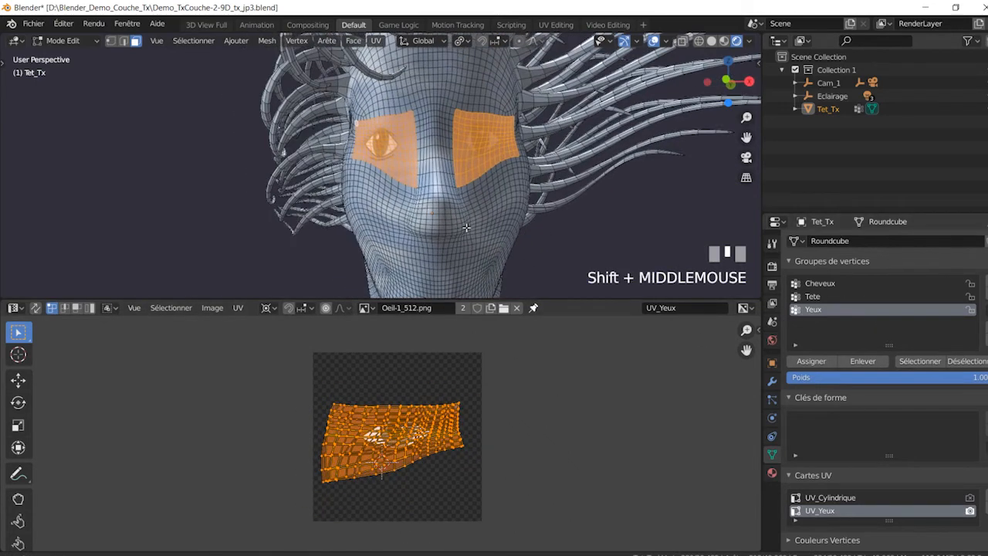
Narrow the selected eye-area UVs along X and reposition them over the eye image
{"action": "key", "text": "s"}
{"action": "key", "text": "x"}
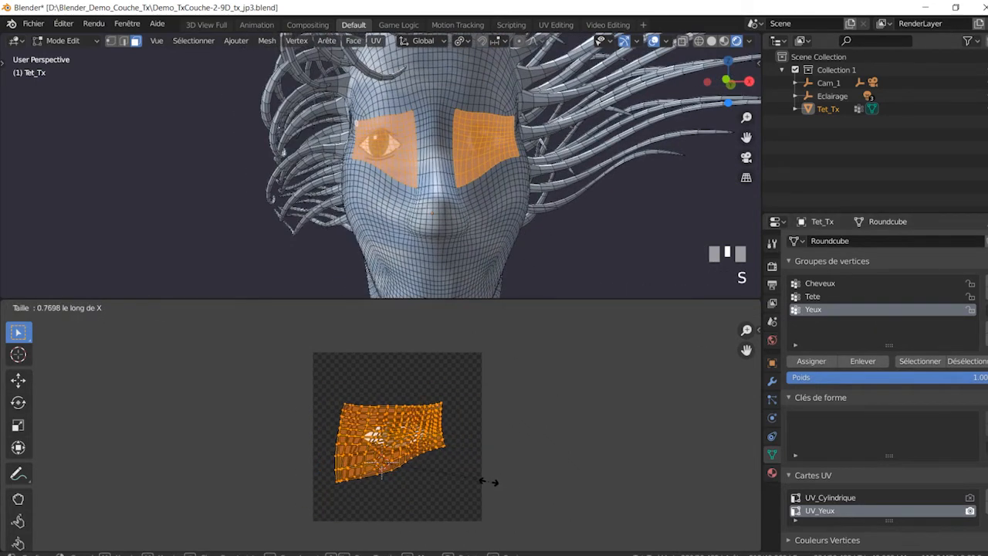
{"action": "left_click", "coordinate": [489, 481]}
{"action": "key", "text": "g"}
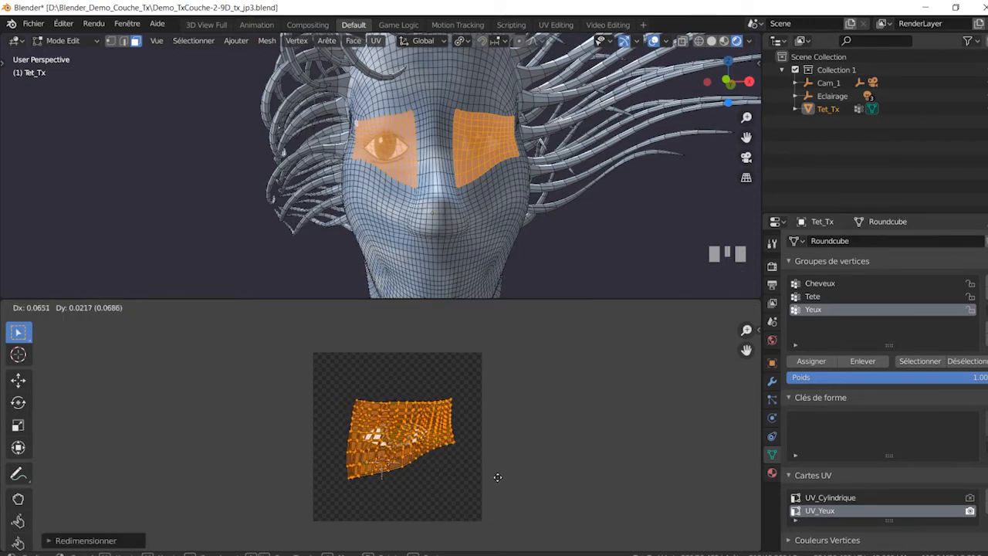
{"action": "left_click", "coordinate": [497, 477]}
{"action": "key", "text": "g"}
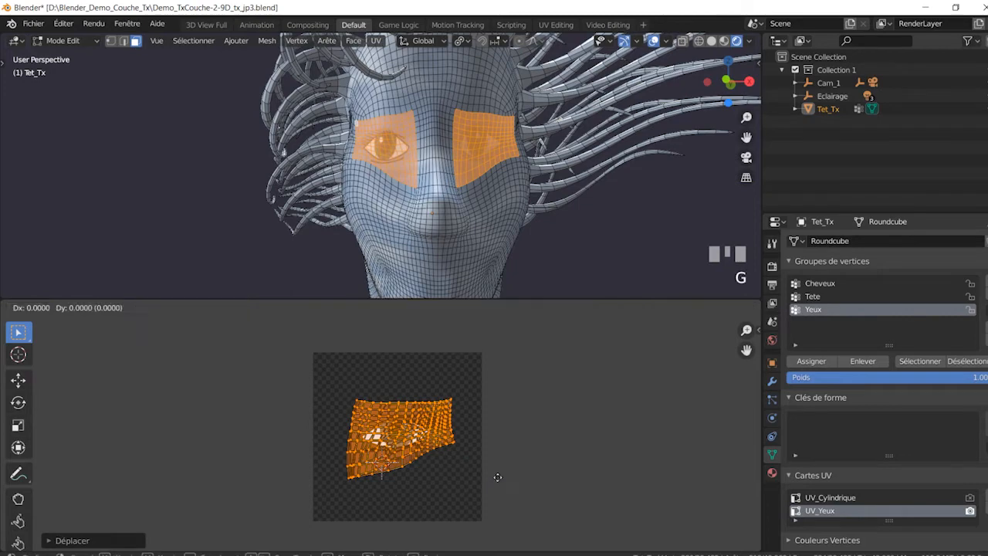
{"action": "left_click", "coordinate": [499, 475]}
Stretch the eye-area UVs slightly along Y and shift them about 0.05 to the right
{"action": "key", "text": "s"}
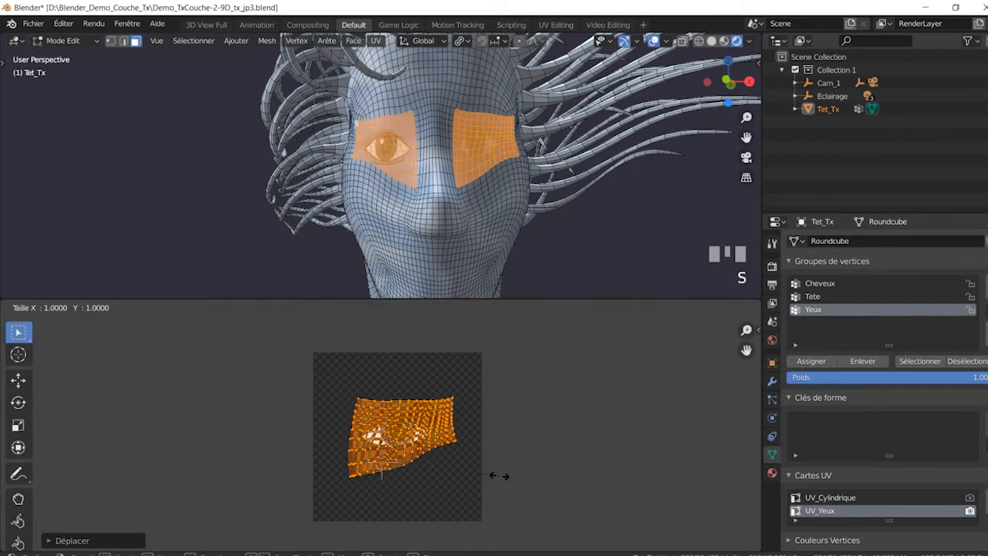
{"action": "key", "text": "y"}
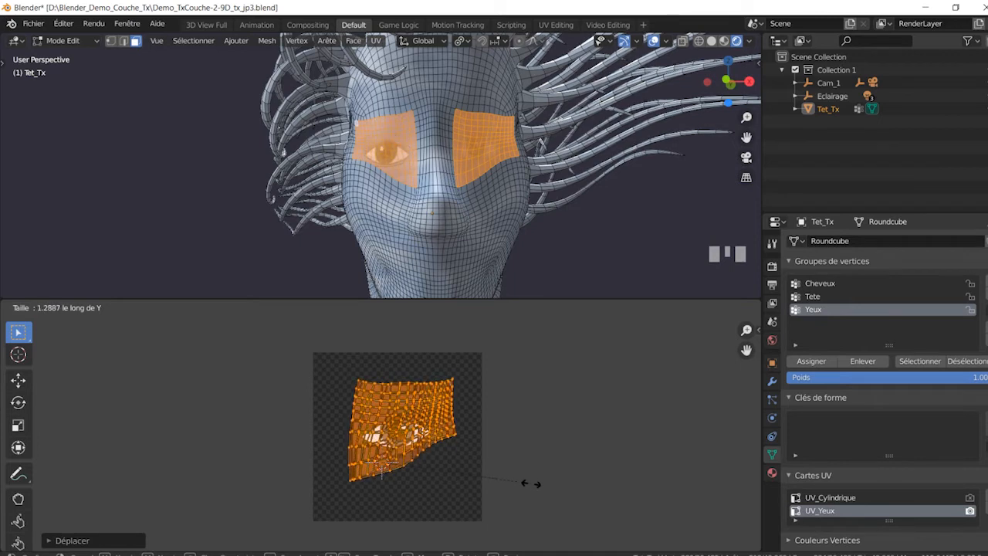
{"action": "left_click", "coordinate": [506, 482]}
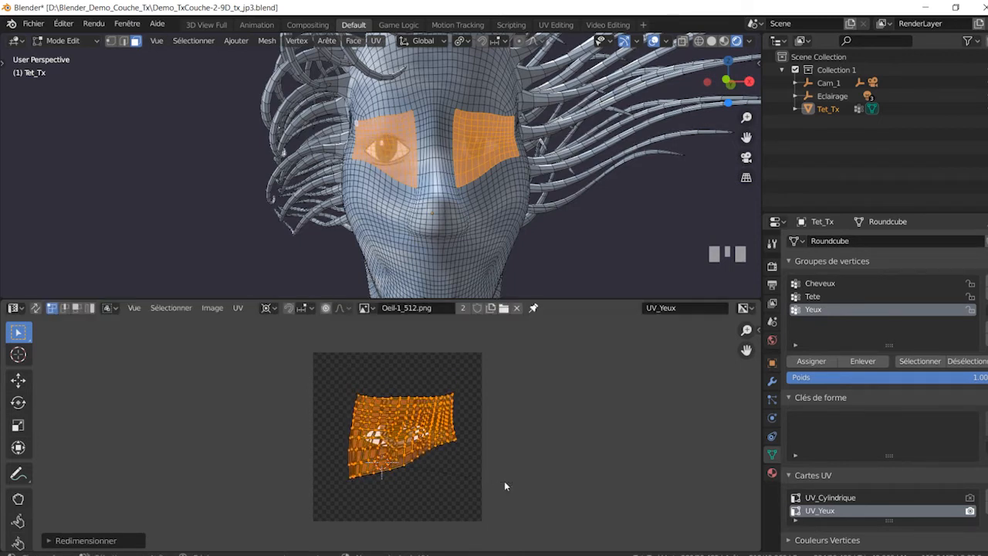
{"action": "key", "text": "g"}
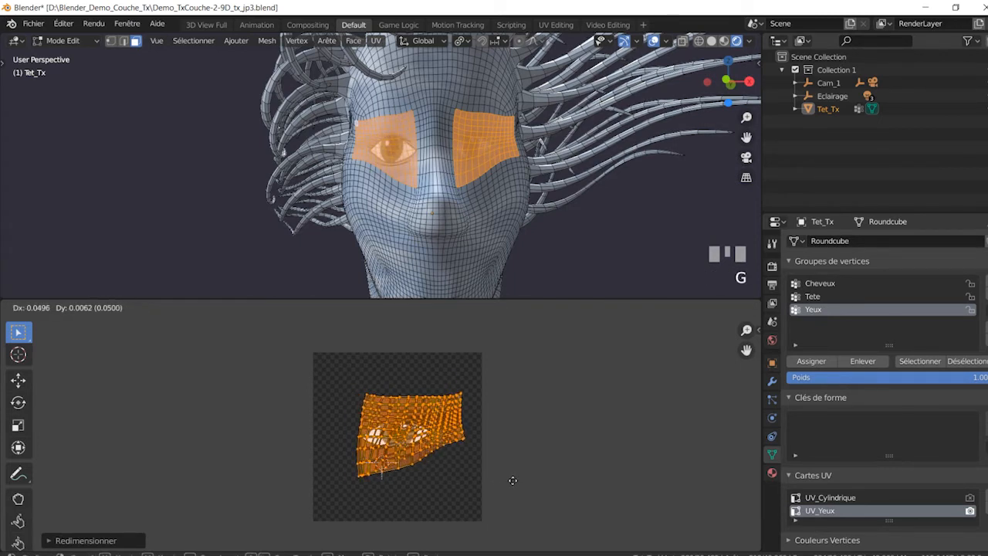
{"action": "left_click", "coordinate": [513, 480]}
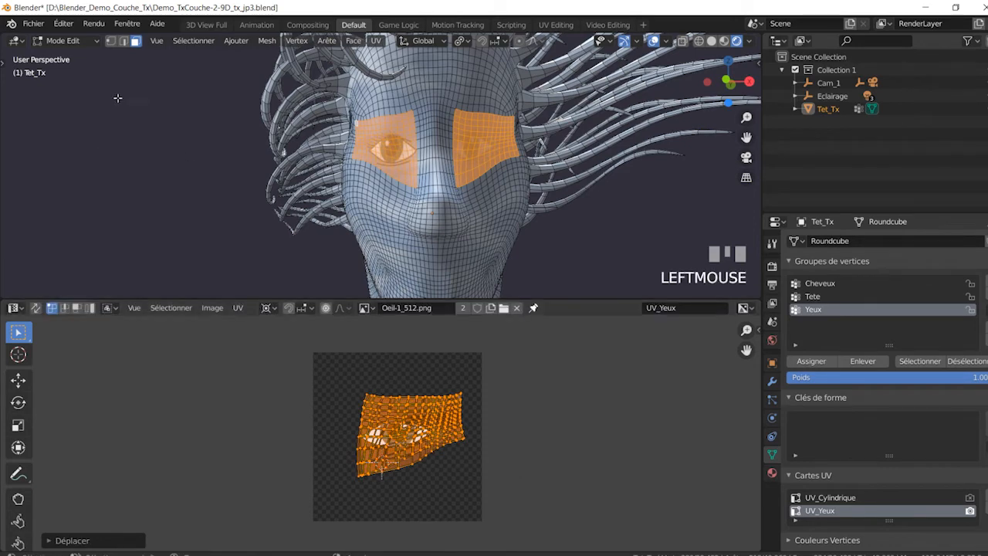
Check the eyes in Object Mode, shift the eye-area UVs about 0.06 left in Edit Mode, and return to Object Mode
{"action": "left_click", "coordinate": [64, 40]}
{"action": "left_click", "coordinate": [69, 56]}
{"action": "middle_click_drag", "start_coordinate": [342, 175], "coordinate": [364, 161]}
{"action": "left_click", "coordinate": [65, 40]}
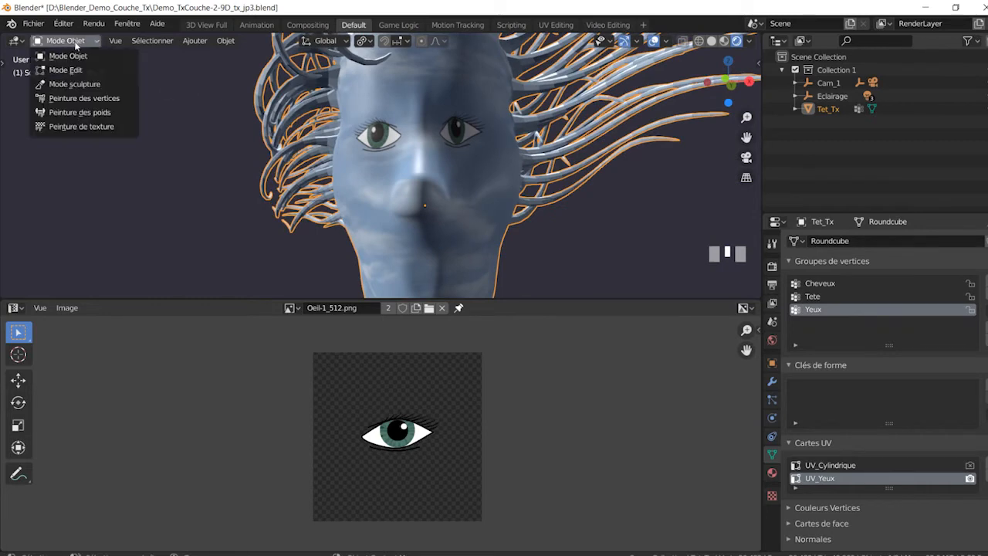
{"action": "left_click", "coordinate": [62, 71]}
{"action": "key", "text": "g"}
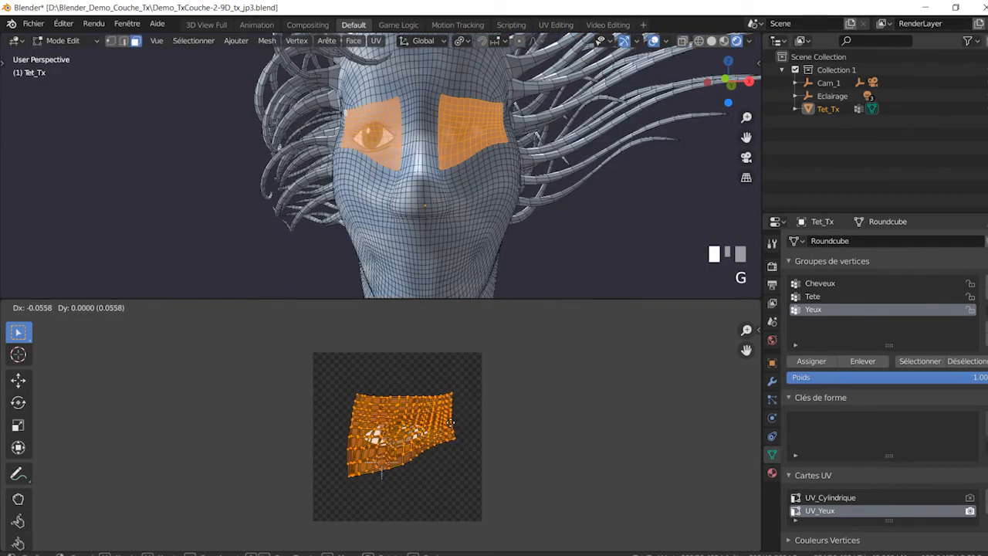
{"action": "left_click", "coordinate": [452, 427]}
{"action": "left_click", "coordinate": [64, 40]}
{"action": "left_click", "coordinate": [77, 57]}
{"action": "mouse_move", "coordinate": [317, 181]}
{"action": "middle_mouse_down"}
{"action": "mouse_move", "coordinate": [326, 181]}
{"action": "mouse_move", "coordinate": [239, 336]}
{"action": "middle_mouse_up"}
{"action": "scroll", "coordinate": [326, 181], "scroll_direction": "down", "scroll_amount": 2}
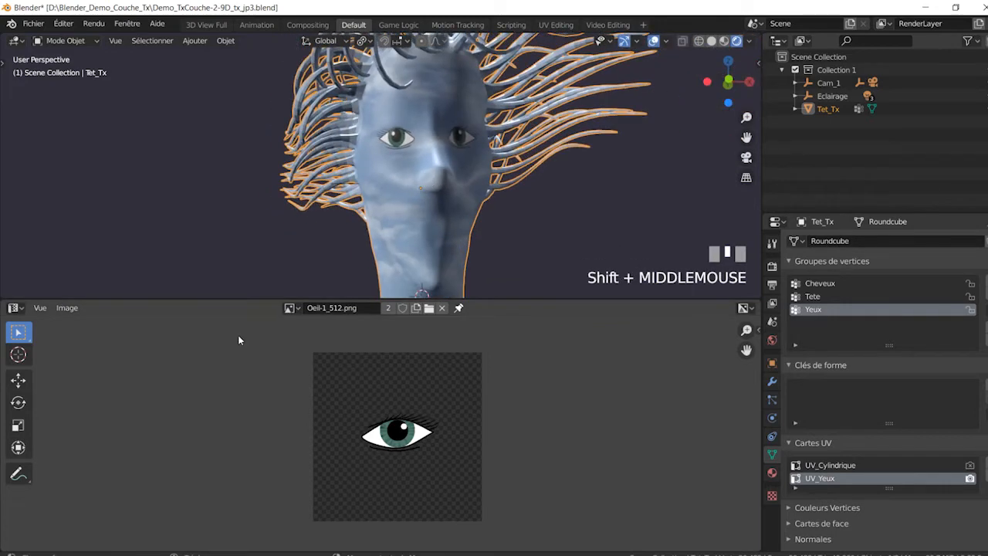
Switch the image editor to the shader editor and reposition the Oeil-1_512.png texture and UV_Yeux map nodes to free space
{"action": "left_click", "coordinate": [19, 309]}
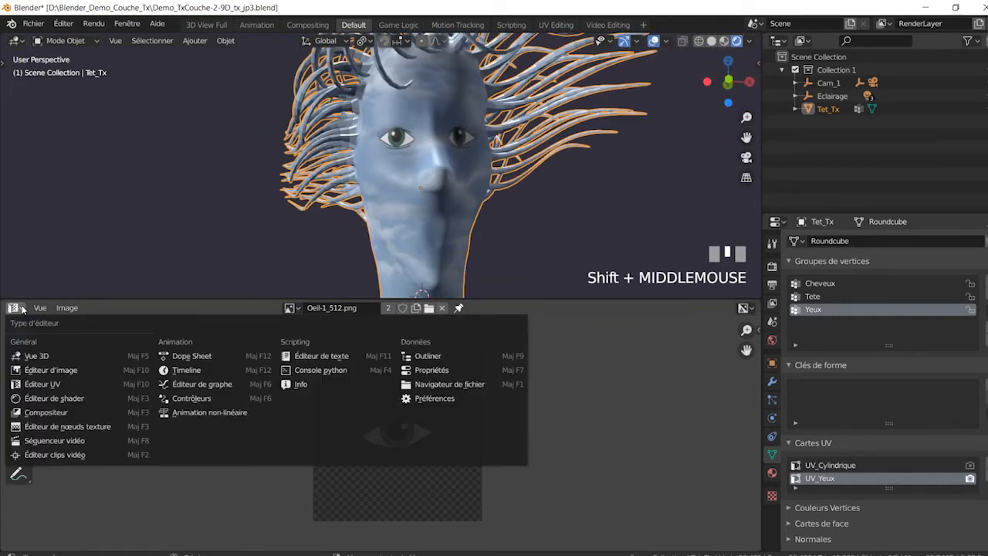
{"action": "left_click", "coordinate": [17, 310]}
{"action": "left_click", "coordinate": [46, 400]}
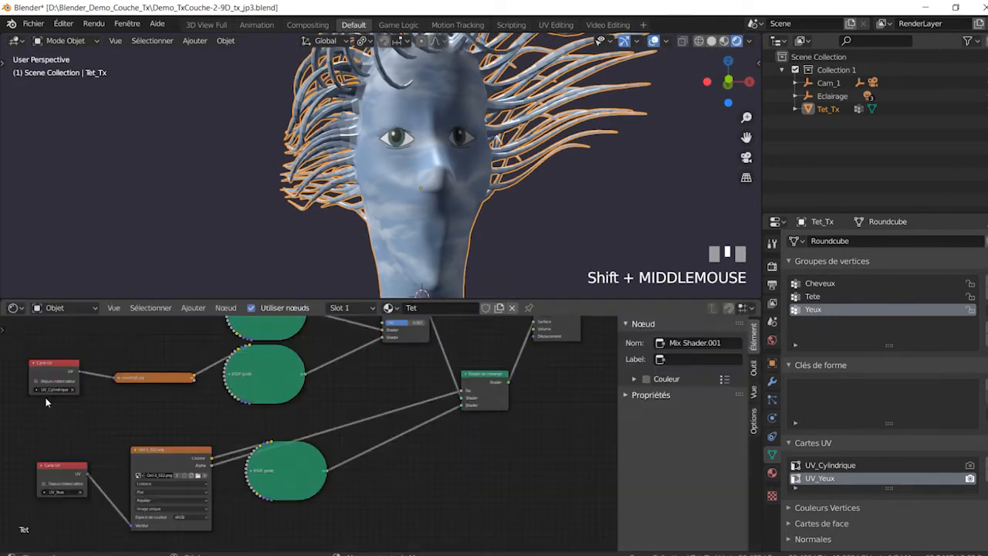
{"action": "scroll", "coordinate": [402, 430], "scroll_direction": "down", "scroll_amount": 2}
{"action": "middle_click_drag", "start_coordinate": [371, 474], "coordinate": [426, 461]}
{"action": "left_click_drag", "start_coordinate": [276, 435], "coordinate": [271, 411]}
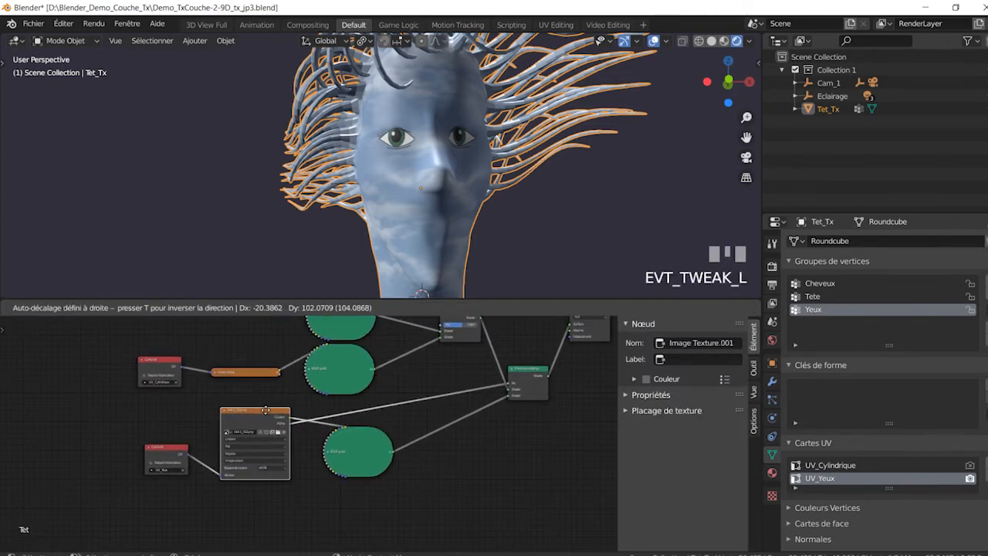
{"action": "left_click_drag", "start_coordinate": [186, 450], "coordinate": [164, 428]}
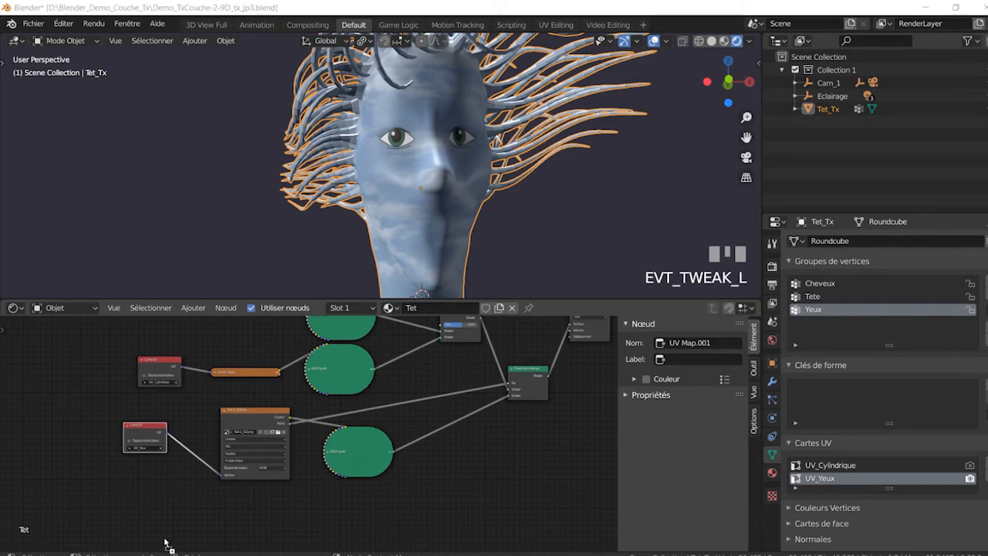
Add an Oeil-4_512.png image texture node below the first eye texture and connect the UV_Yeux map to its Vector input
{"action": "key", "text": "shift+d"}
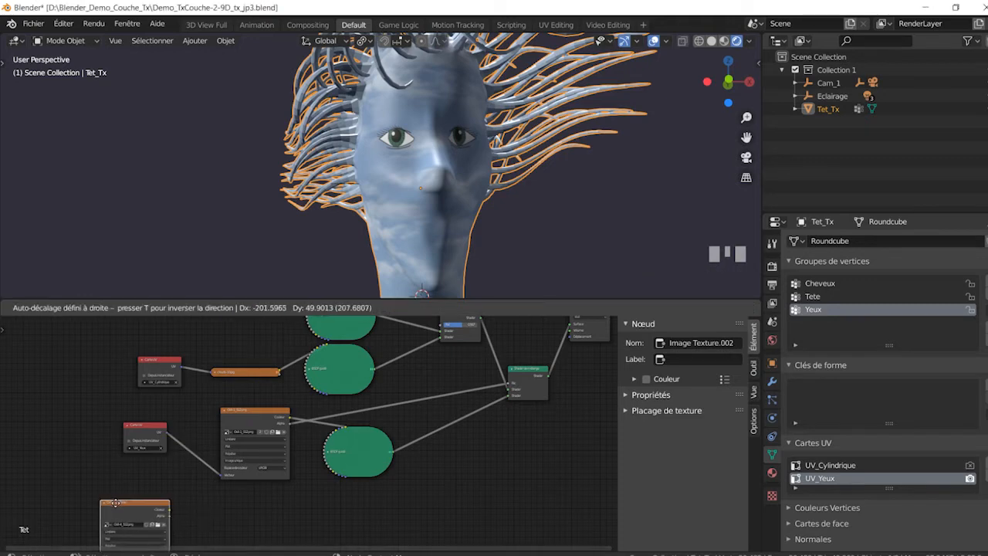
{"action": "left_click", "coordinate": [117, 509]}
{"action": "key", "text": "ctrl+space"}
{"action": "scroll", "coordinate": [538, 348], "scroll_direction": "down", "scroll_amount": 1}
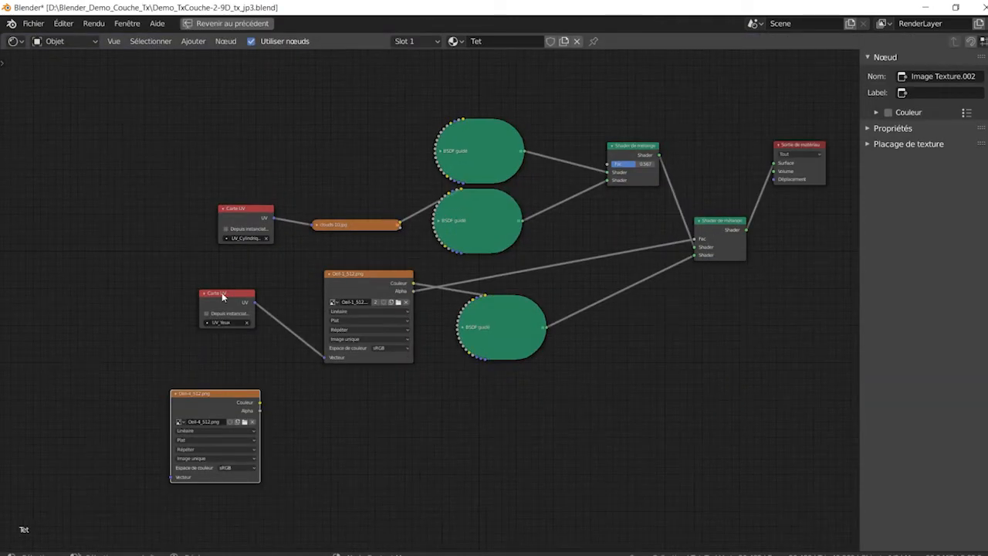
{"action": "left_click_drag", "start_coordinate": [221, 292], "coordinate": [168, 476]}
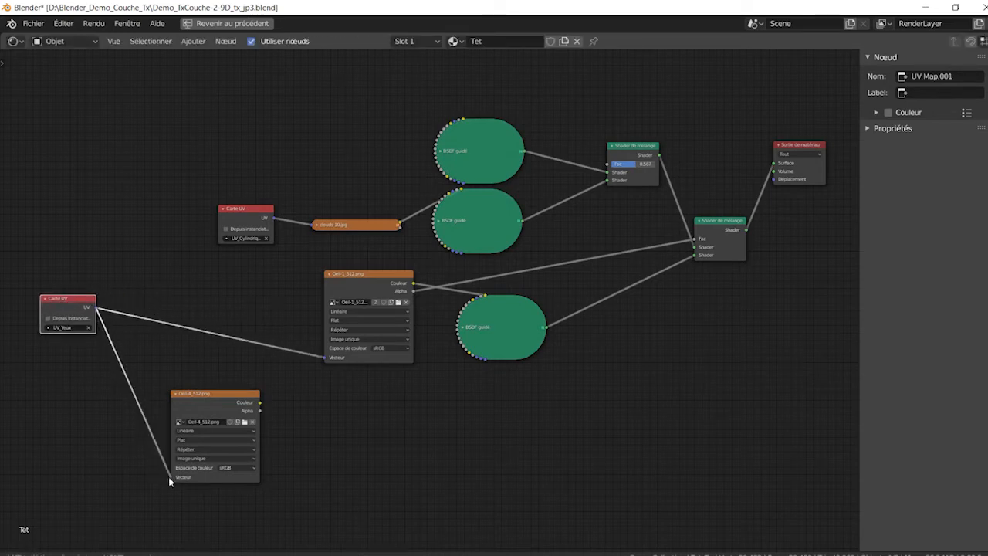
{"action": "mouse_move", "coordinate": [227, 390]}
{"action": "left_mouse_down"}
{"action": "mouse_move", "coordinate": [222, 371]}
{"action": "mouse_move", "coordinate": [233, 378]}
{"action": "left_mouse_up"}
Add another Principled BSDF and Mix Shader below the first eye layer and connect the Oeil-4_512.png color to the BSDF's base color
{"action": "left_click", "coordinate": [505, 330]}
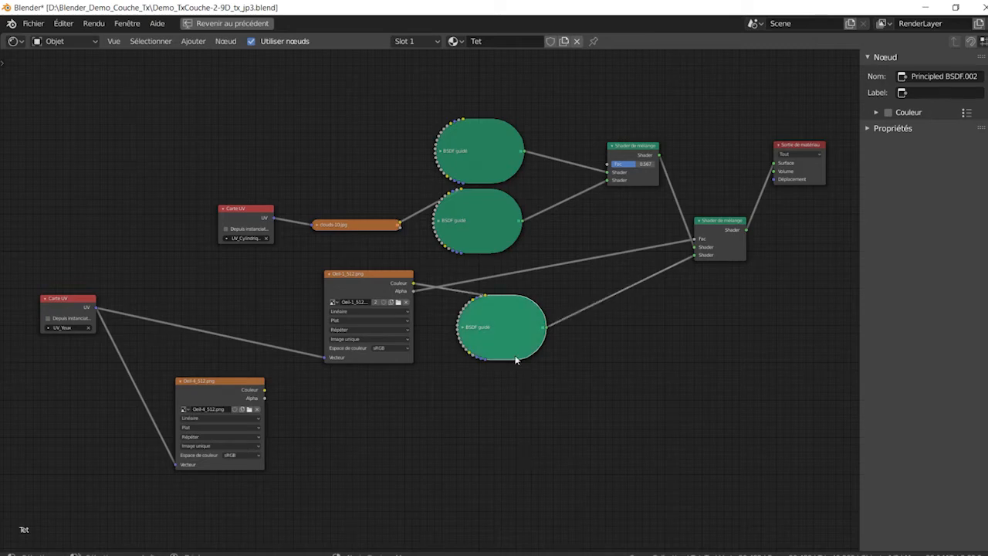
{"action": "key", "text": "shift+d"}
{"action": "left_click", "coordinate": [501, 471]}
{"action": "left_click_drag", "start_coordinate": [509, 330], "coordinate": [497, 323]}
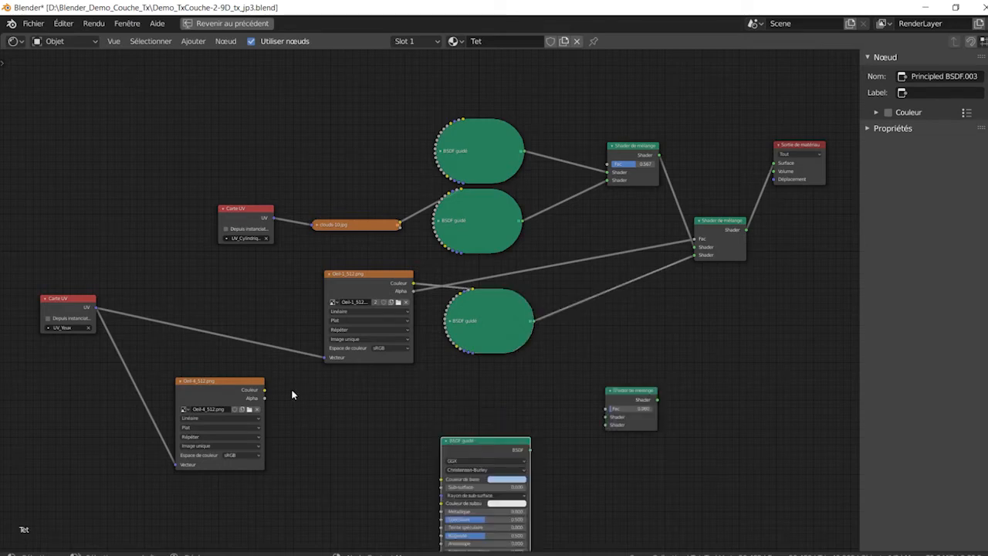
{"action": "left_click_drag", "start_coordinate": [264, 392], "coordinate": [441, 479]}
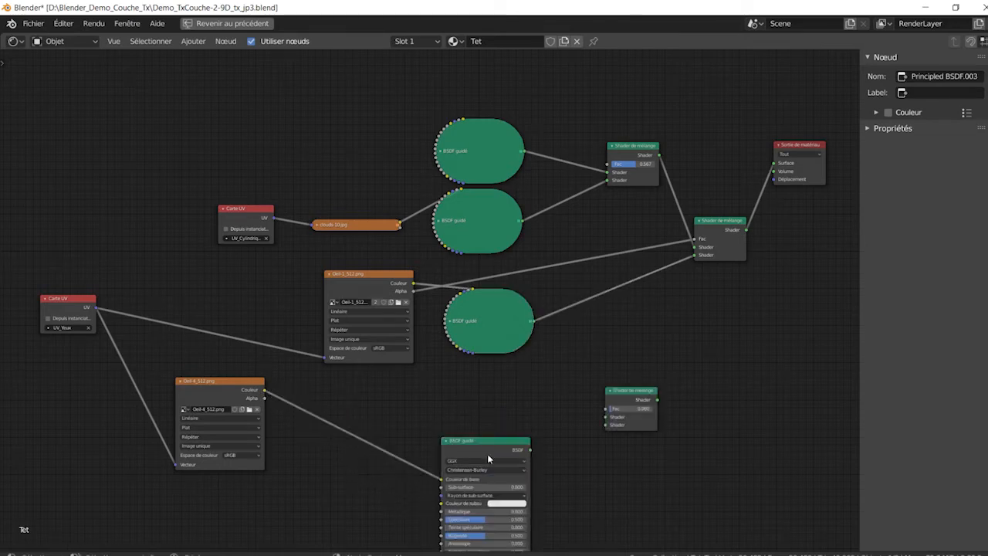
{"action": "left_click_drag", "start_coordinate": [499, 439], "coordinate": [487, 389]}
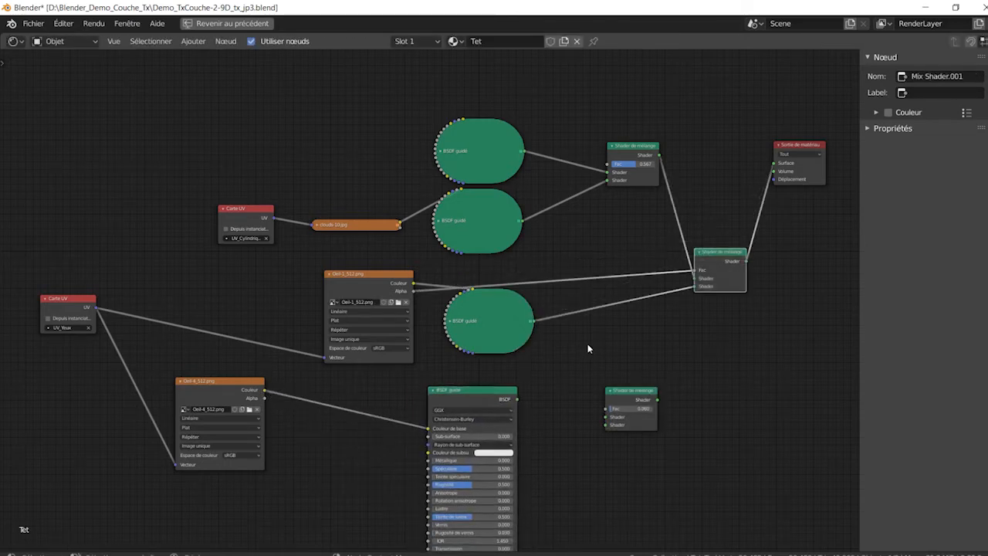
Rearrange the first eye layer's nodes and the Mix Shaders to leave room for the second eye layer's links
{"action": "scroll", "coordinate": [588, 343], "scroll_direction": "up", "scroll_amount": 1}
{"action": "middle_click_drag", "start_coordinate": [646, 342], "coordinate": [663, 323]}
{"action": "left_click_drag", "start_coordinate": [349, 240], "coordinate": [318, 229]}
{"action": "left_click_drag", "start_coordinate": [488, 311], "coordinate": [483, 290]}
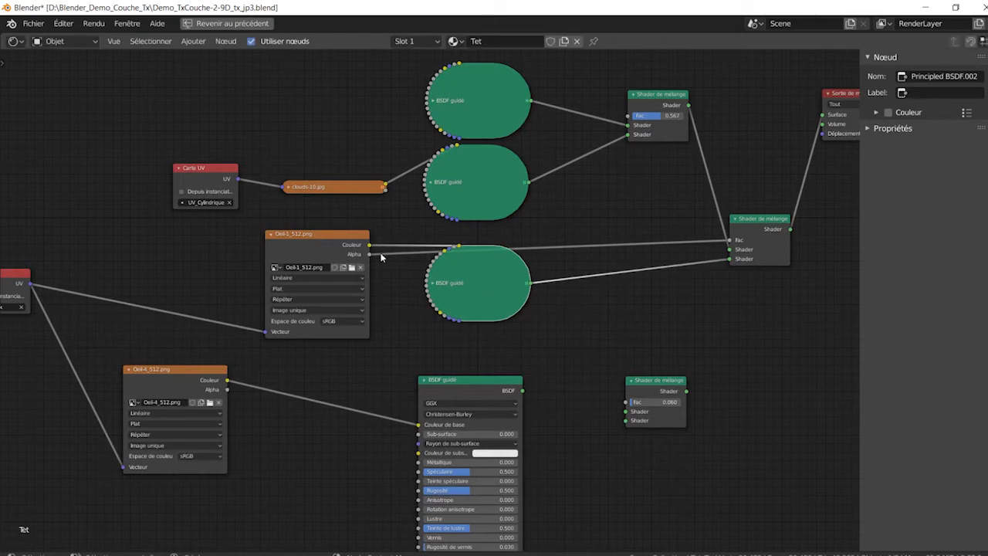
{"action": "left_click_drag", "start_coordinate": [349, 240], "coordinate": [327, 240]}
{"action": "left_click_drag", "start_coordinate": [483, 289], "coordinate": [462, 298]}
{"action": "left_click_drag", "start_coordinate": [745, 221], "coordinate": [735, 221]}
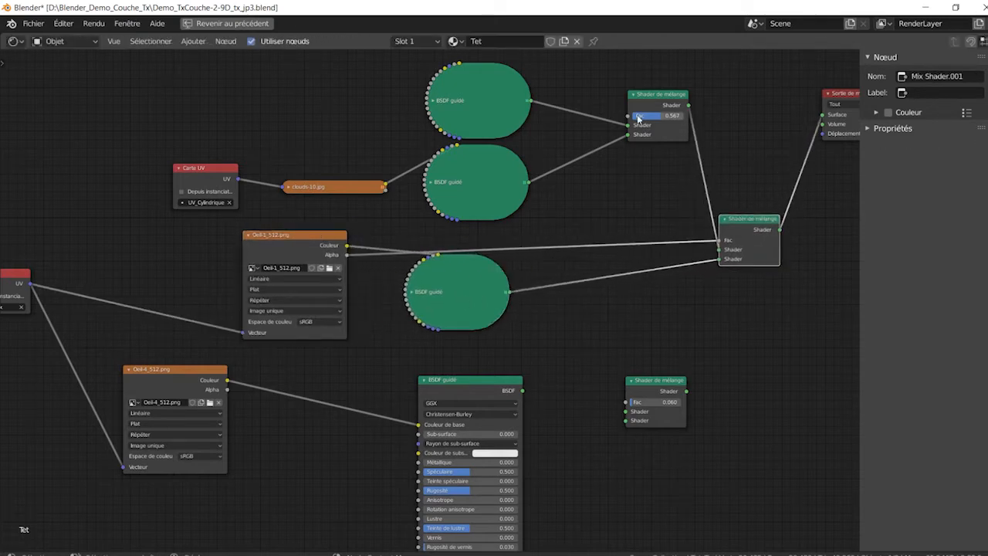
{"action": "left_click_drag", "start_coordinate": [669, 96], "coordinate": [610, 105]}
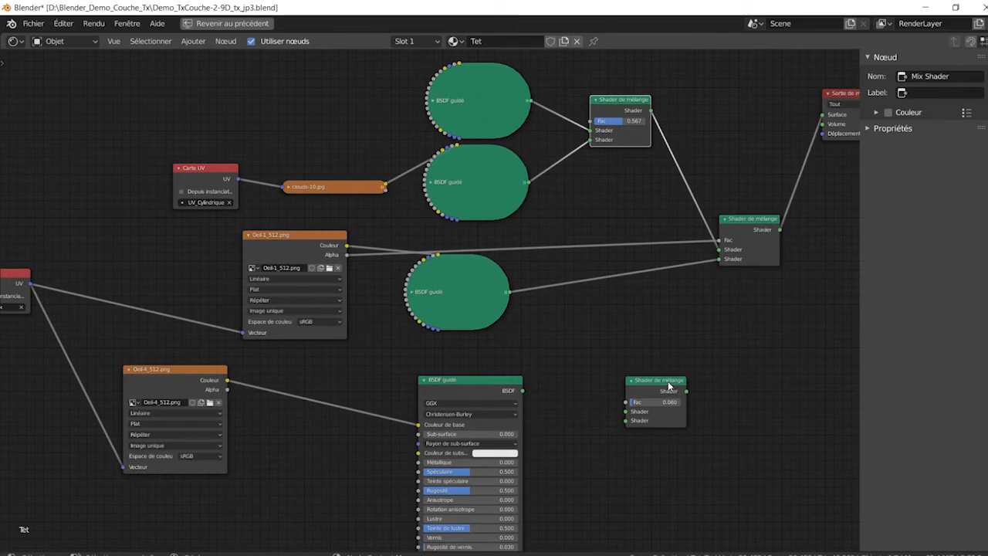
{"action": "left_click_drag", "start_coordinate": [669, 386], "coordinate": [777, 379]}
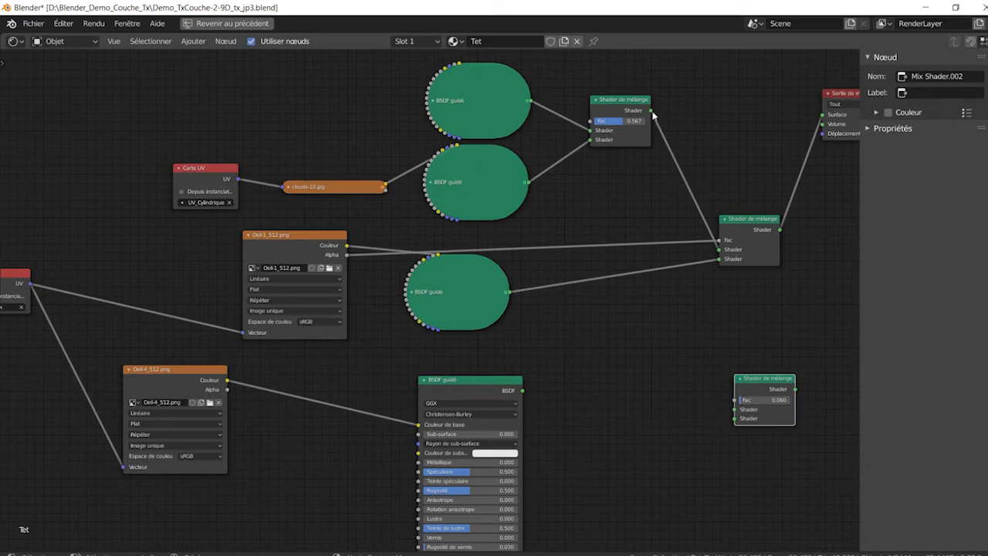
Wire the cloud mix, the new BSDF and the Oeil-4_512.png alpha as Fac into the new Mix Shader, and collapse the BSDF
{"action": "left_click_drag", "start_coordinate": [652, 111], "coordinate": [732, 416]}
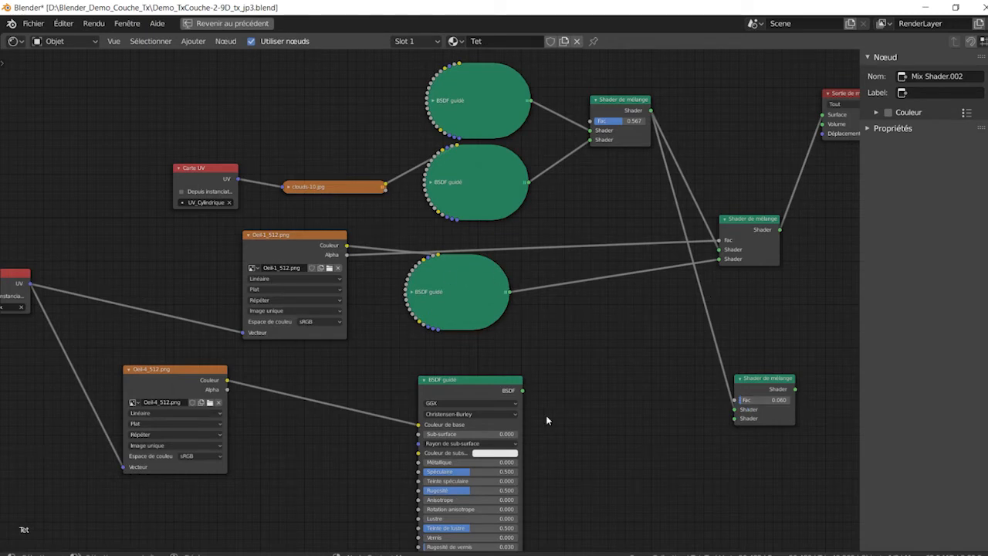
{"action": "left_click_drag", "start_coordinate": [523, 392], "coordinate": [733, 421]}
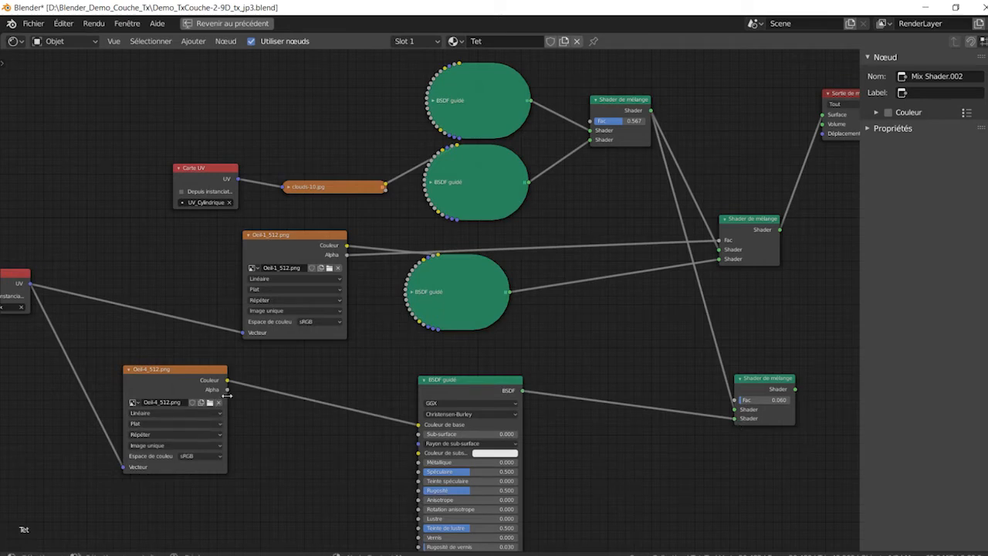
{"action": "left_click_drag", "start_coordinate": [227, 390], "coordinate": [742, 325]}
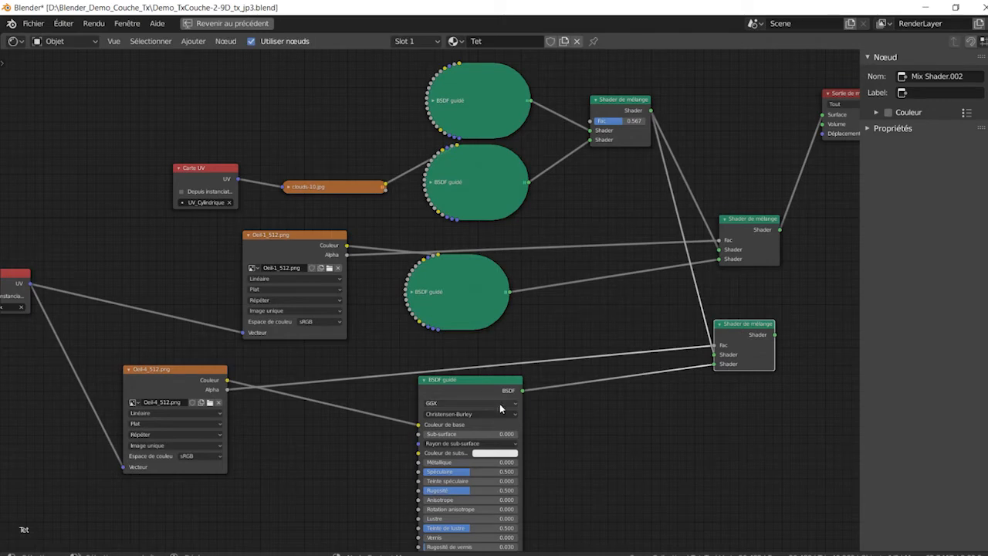
{"action": "left_click", "coordinate": [423, 385]}
{"action": "left_click", "coordinate": [424, 381]}
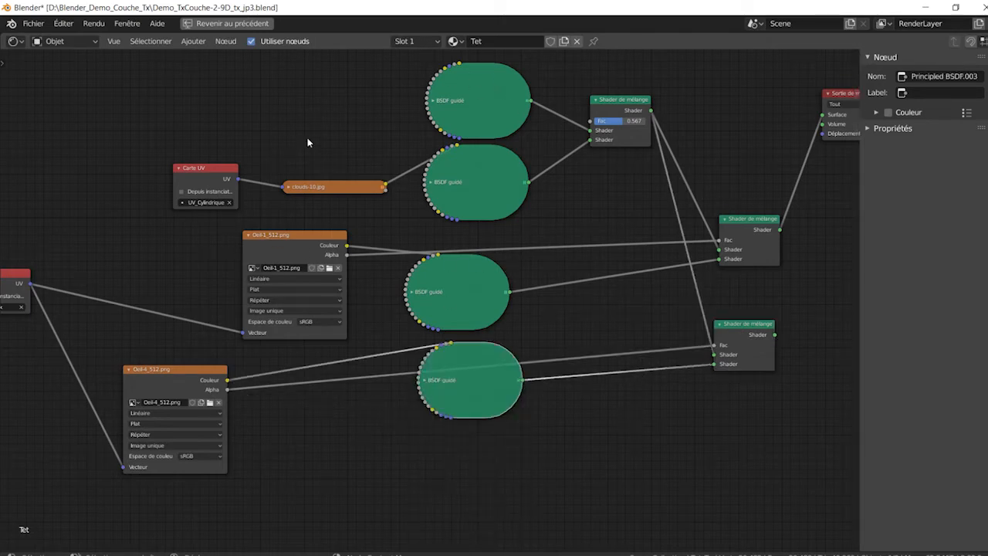
Reposition the two base BSDF nodes and move the material output further right, level with the first eye's Mix Shader
{"action": "left_click_drag", "start_coordinate": [481, 102], "coordinate": [464, 90]}
{"action": "left_click_drag", "start_coordinate": [460, 185], "coordinate": [466, 185]}
{"action": "middle_click_drag", "start_coordinate": [557, 236], "coordinate": [384, 248]}
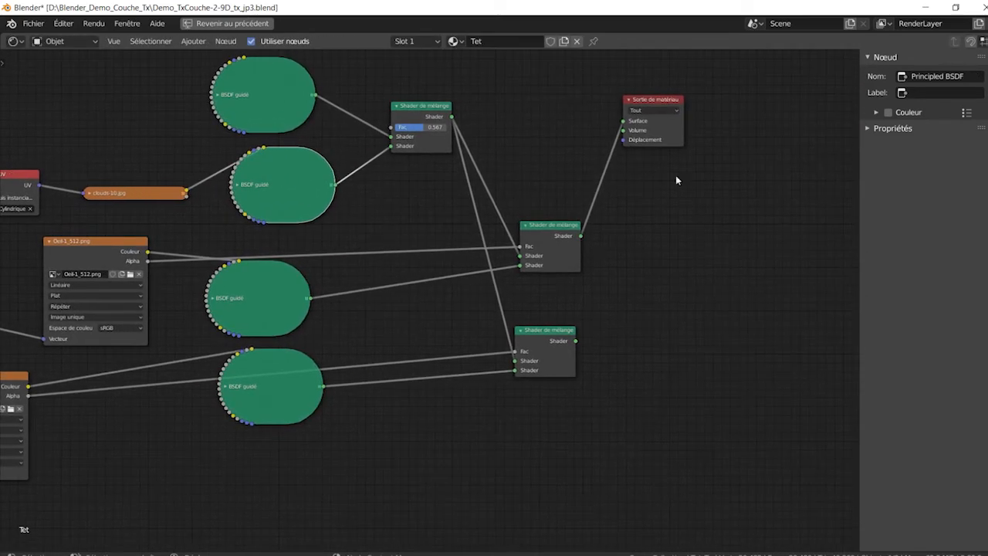
{"action": "left_click_drag", "start_coordinate": [666, 105], "coordinate": [798, 222]}
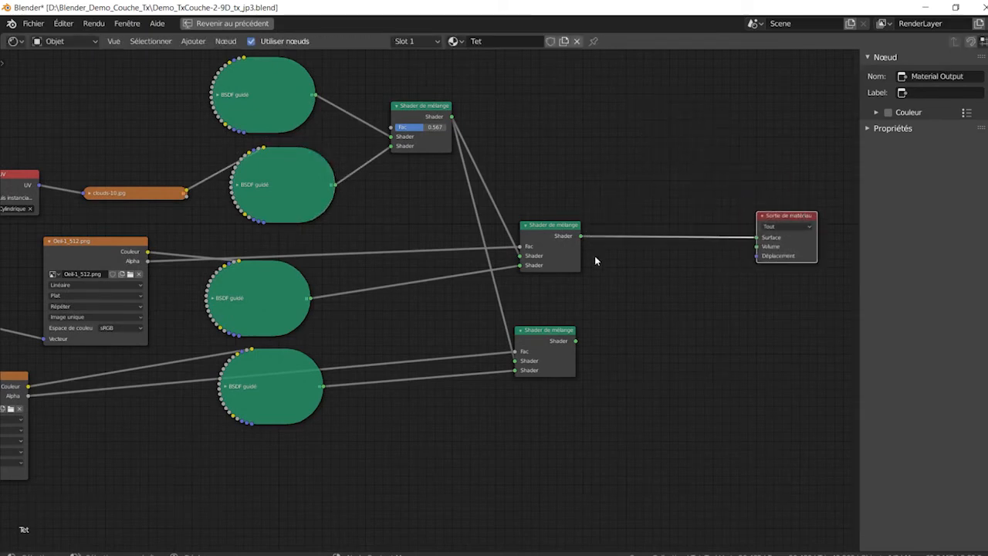
Duplicate the second eye layer's Mix Shader and place the copy between the two eye Mix Shaders and the material output
{"action": "left_click", "coordinate": [193, 41]}
{"action": "mouse_move", "coordinate": [223, 128]}
{"action": "mouse_move", "coordinate": [213, 108]}
{"action": "left_click", "coordinate": [562, 337]}
{"action": "key", "text": "shift+d"}
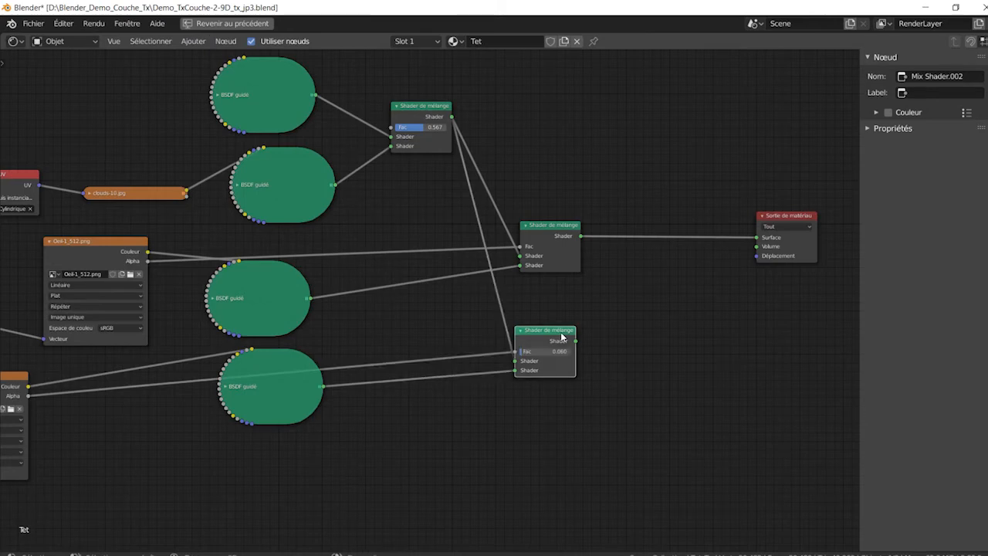
{"action": "left_click", "coordinate": [702, 277]}
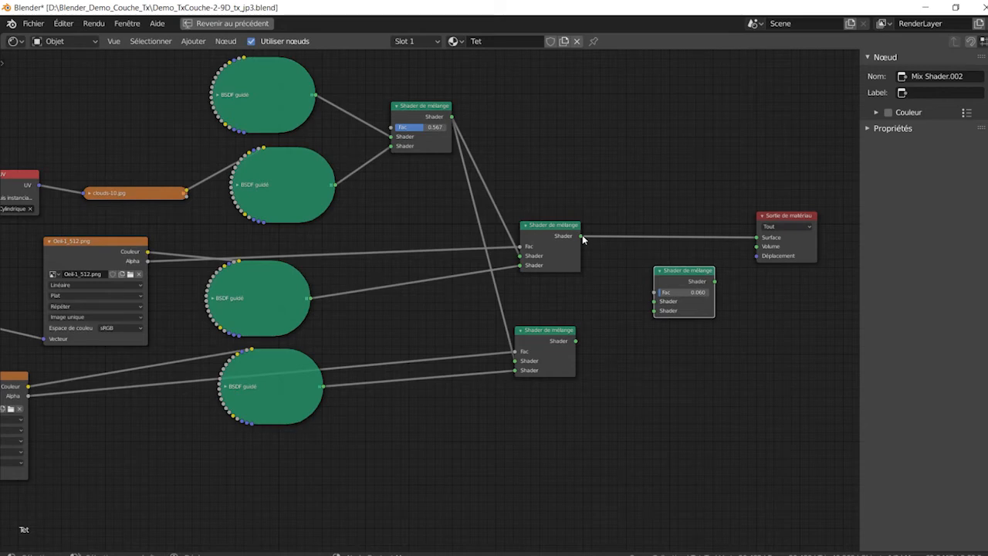
Wire both eye Mix Shaders into the new Mix Shader's two shader inputs and connect its output to the material output's Surface
{"action": "left_click_drag", "start_coordinate": [579, 235], "coordinate": [654, 301]}
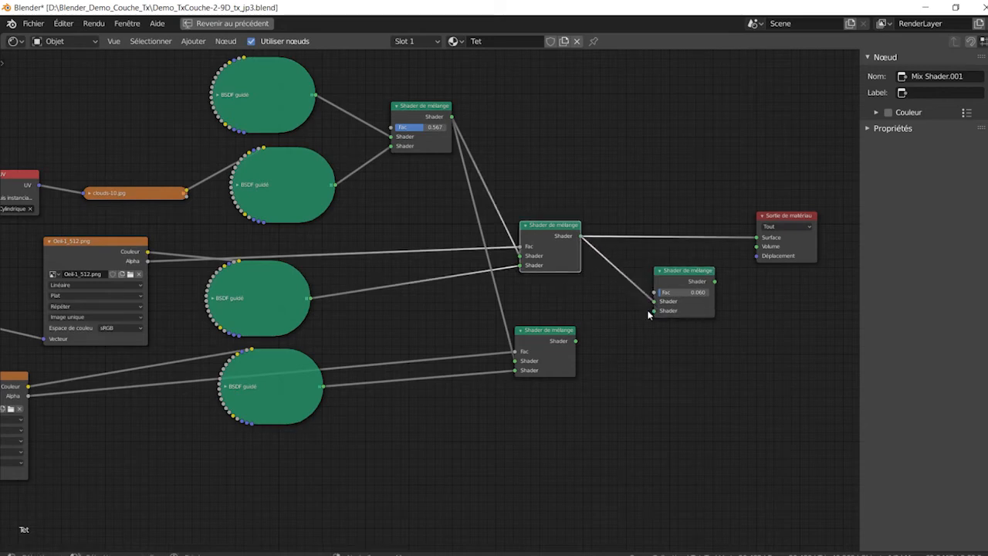
{"action": "left_click_drag", "start_coordinate": [582, 341], "coordinate": [657, 312]}
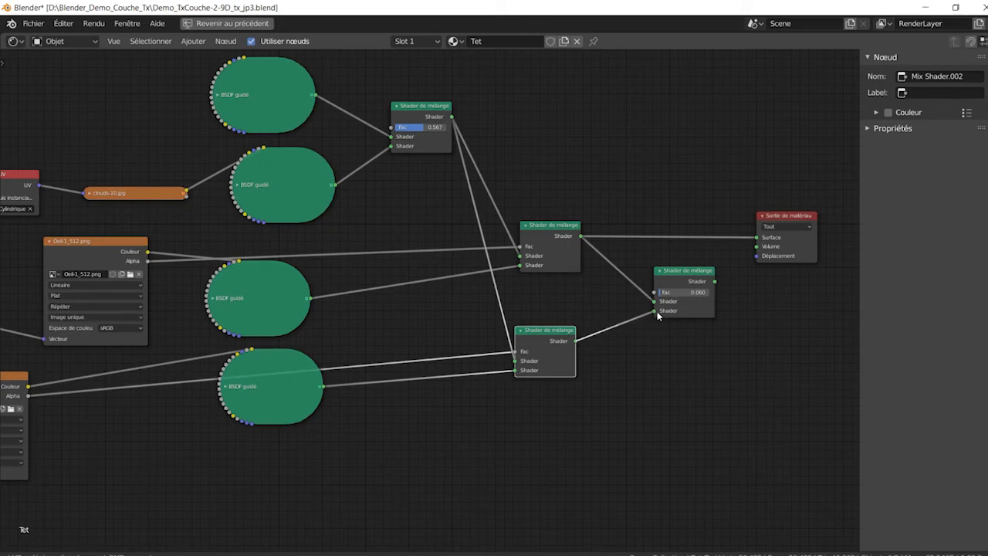
{"action": "left_click_drag", "start_coordinate": [687, 278], "coordinate": [757, 238]}
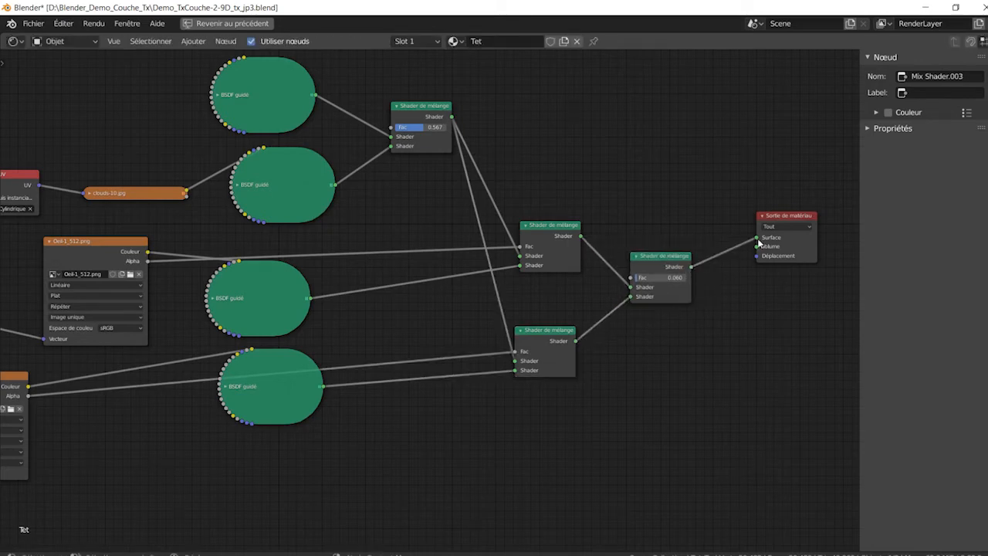
Restore the full editor layout, set the final Mix Shader's Fac to 0 and enlarge the 3D view to show the head
{"action": "key", "text": "ctrl+space"}
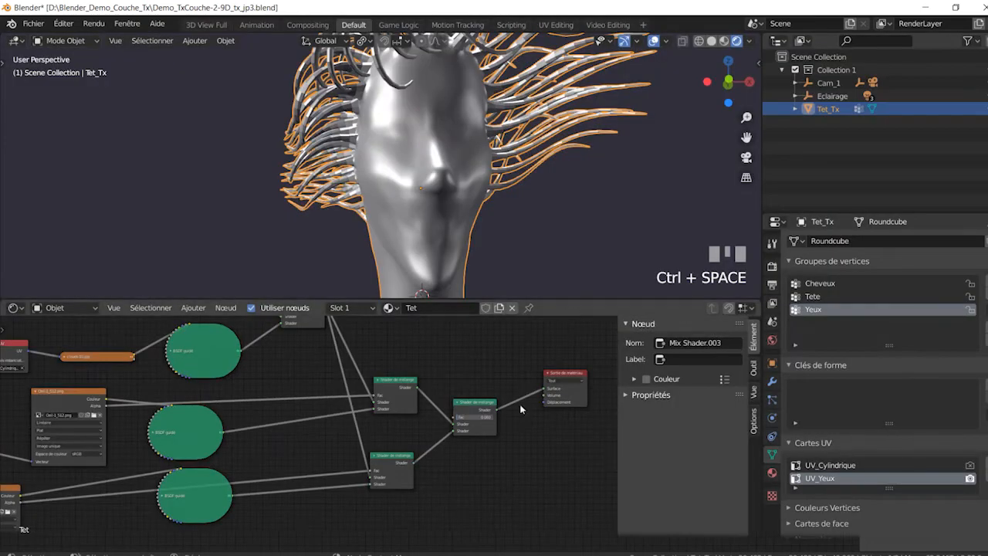
{"action": "scroll", "coordinate": [484, 424], "scroll_direction": "up", "scroll_amount": 3}
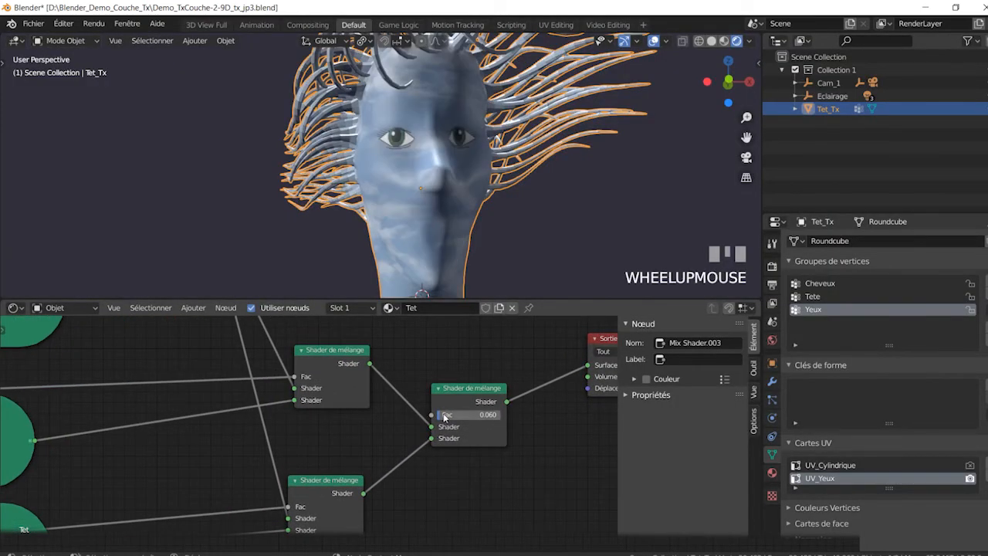
{"action": "mouse_move", "coordinate": [445, 415]}
{"action": "left_mouse_down"}
{"action": "mouse_move", "coordinate": [502, 415]}
{"action": "mouse_move", "coordinate": [450, 415]}
{"action": "left_mouse_up"}
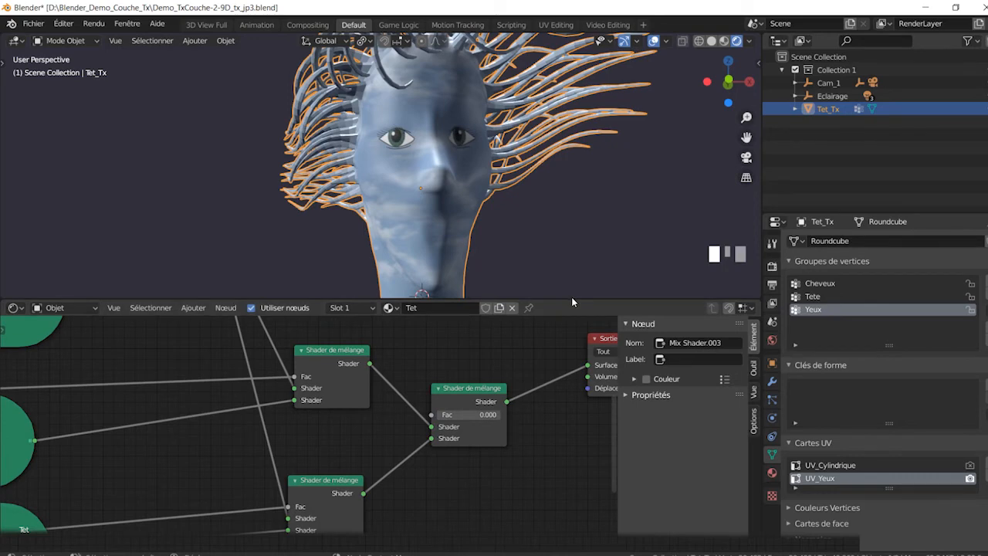
{"action": "left_click_drag", "start_coordinate": [572, 300], "coordinate": [573, 427]}
{"action": "mouse_move", "coordinate": [444, 479]}
{"action": "left_mouse_down"}
{"action": "mouse_move", "coordinate": [502, 479]}
{"action": "mouse_move", "coordinate": [437, 479]}
{"action": "left_mouse_up"}
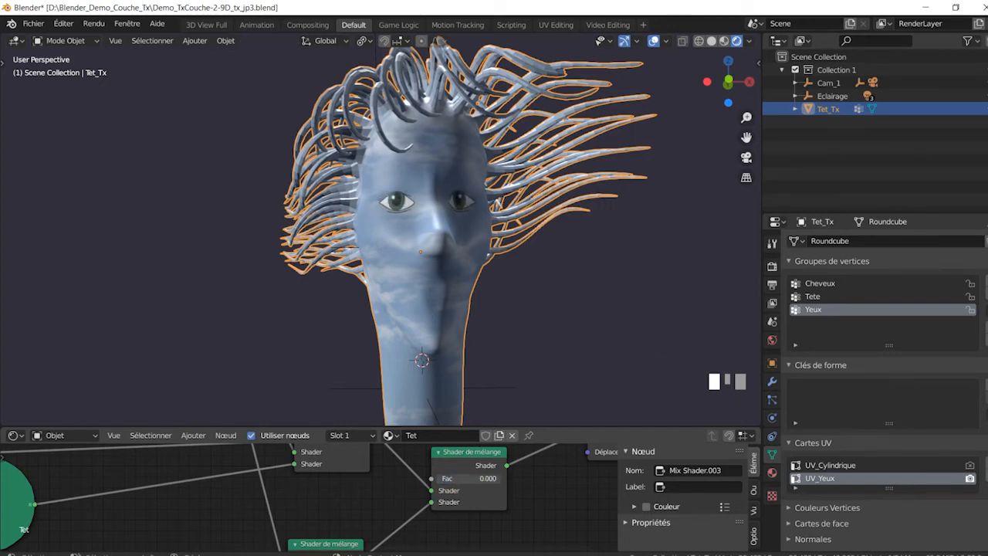
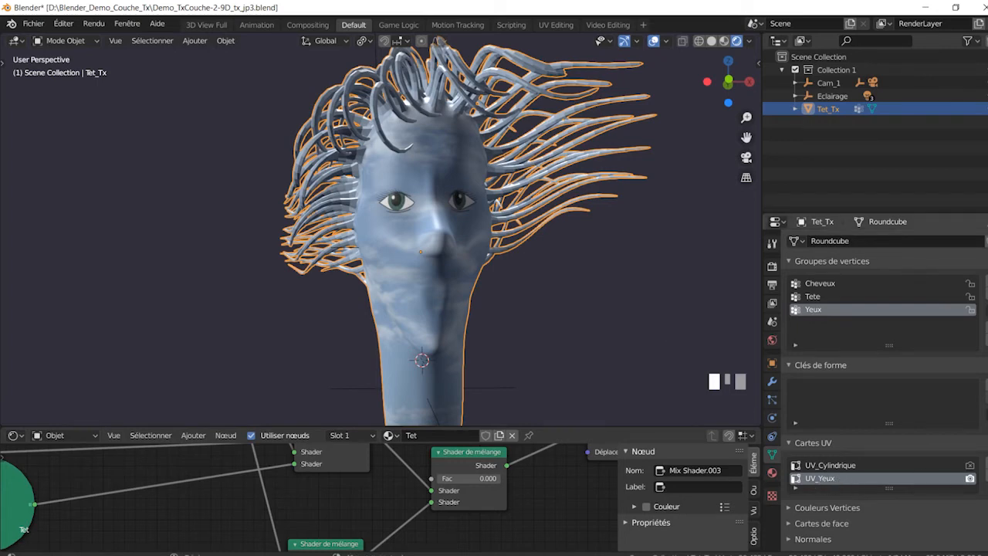
Add a new UV map named UV_Bouche to the head mesh and enter Edit Mode
{"action": "left_click", "coordinate": [983, 465]}
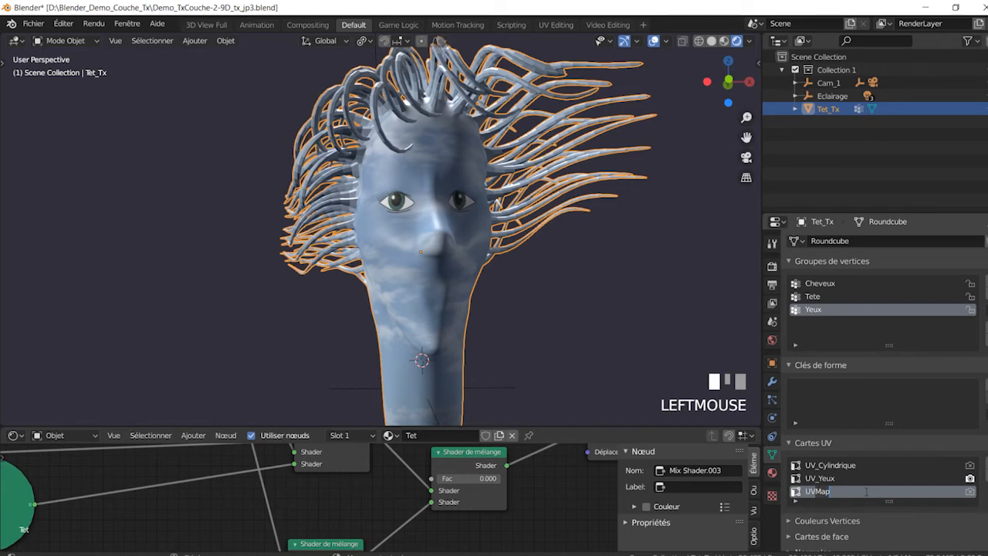
{"action": "type", "text": "UV_Bouche"}
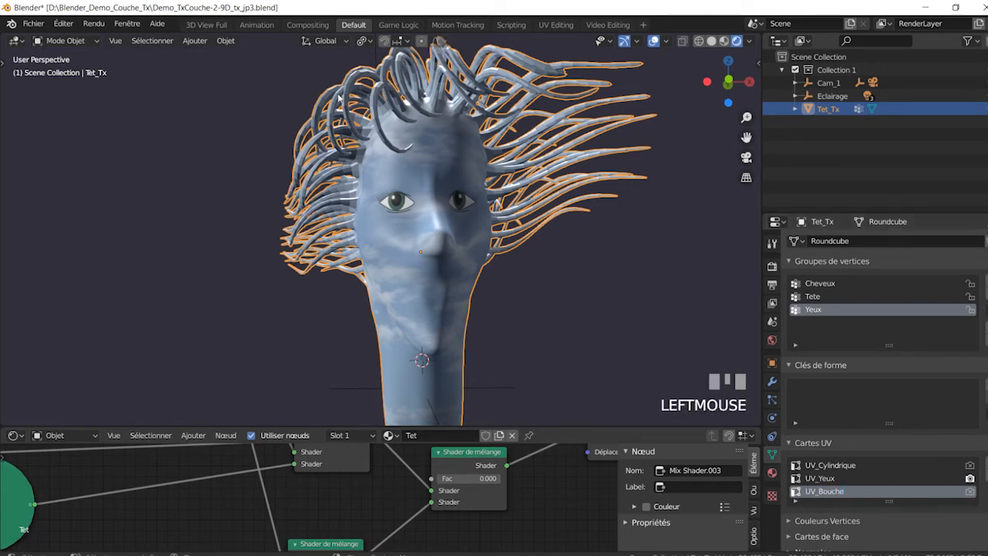
{"action": "left_click", "coordinate": [76, 44]}
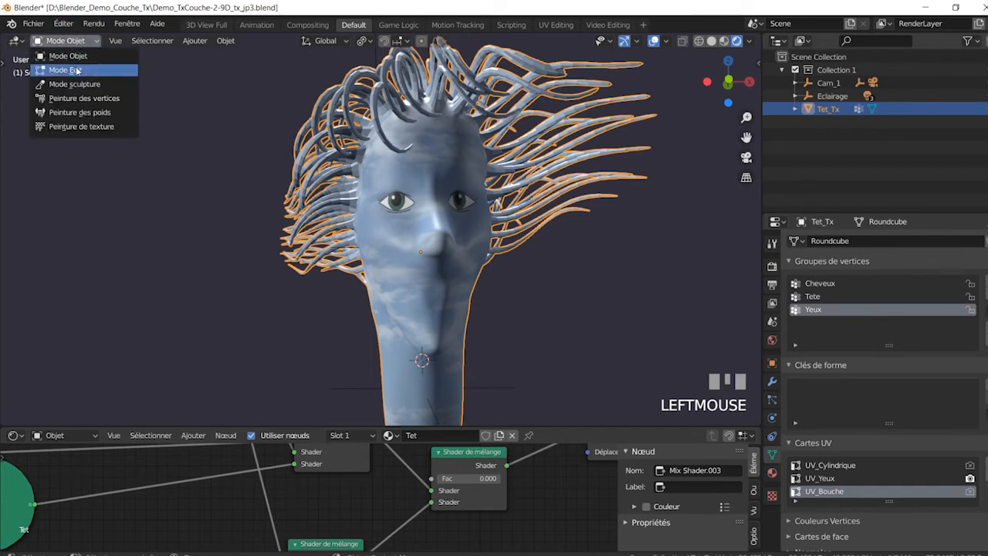
{"action": "left_click", "coordinate": [77, 69]}
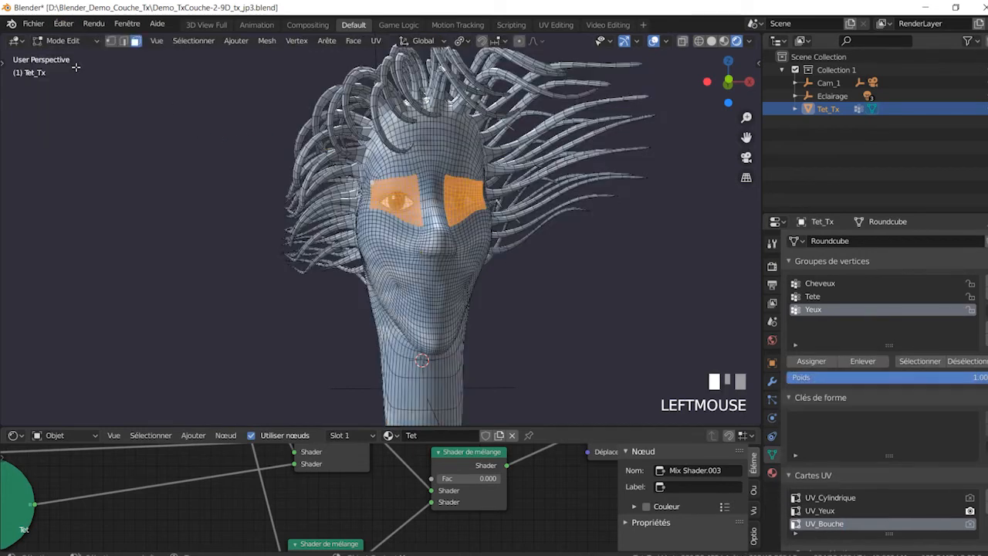
Deselect the eye faces and outline the mouth area below the nose with shortest-path face selections, adding an extra row along its upper edge
{"action": "left_click", "coordinate": [537, 330]}
{"action": "middle_click_drag", "start_coordinate": [536, 329], "coordinate": [531, 327]}
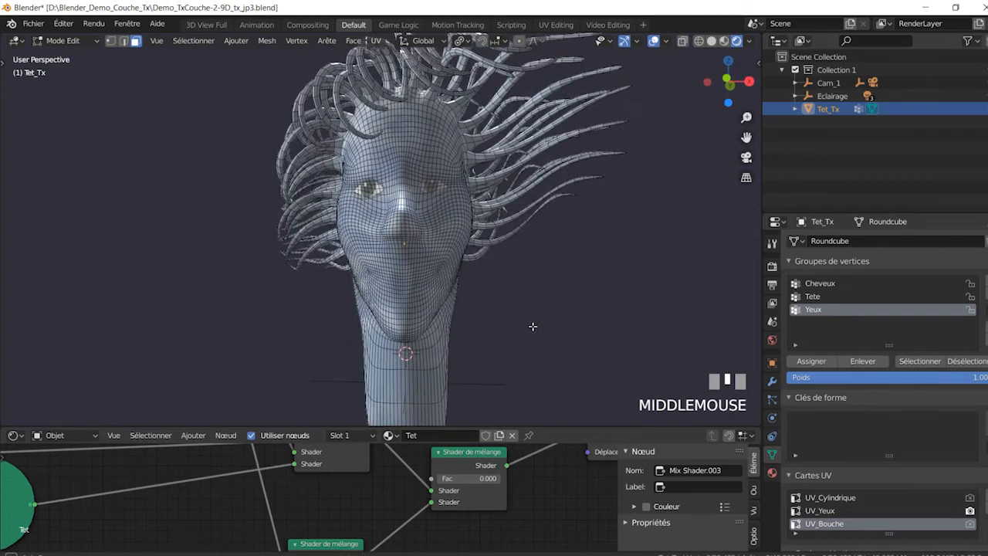
{"action": "scroll", "coordinate": [400, 298], "scroll_direction": "up", "scroll_amount": 2}
{"action": "scroll", "coordinate": [399, 299], "scroll_direction": "up", "scroll_amount": 2}
{"action": "scroll", "coordinate": [399, 298], "scroll_direction": "down", "scroll_amount": 1}
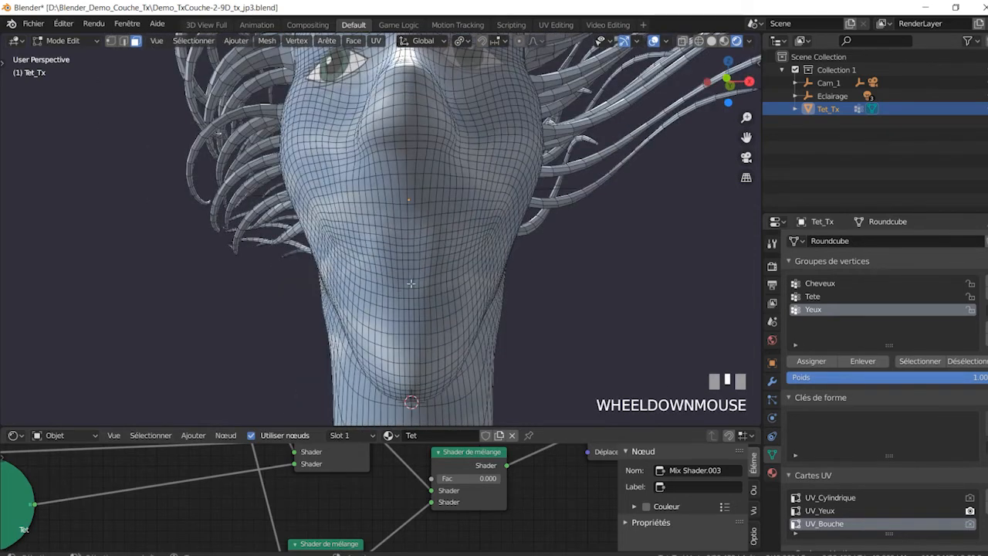
{"action": "left_click", "coordinate": [488, 228]}
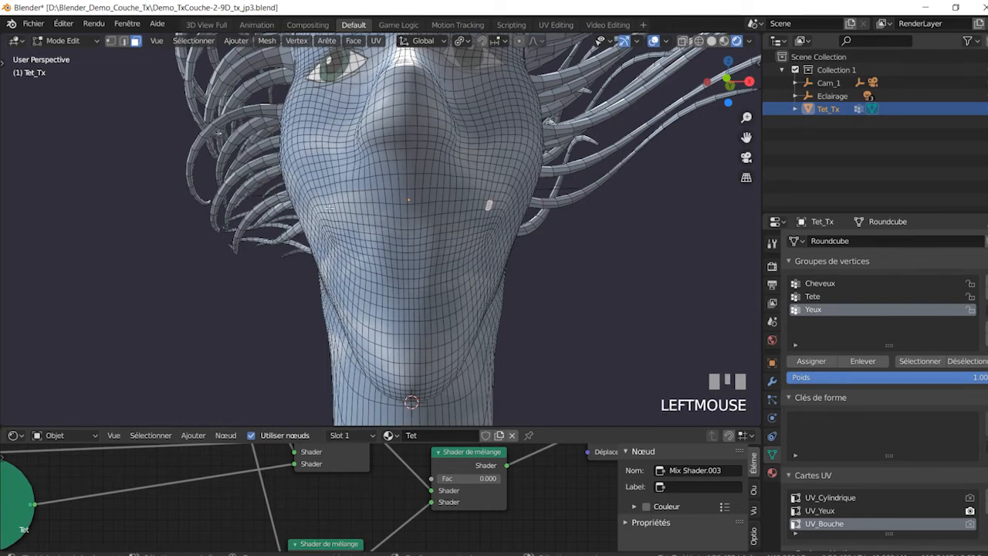
{"action": "left_click", "coordinate": [330, 209], "text": "ctrl"}
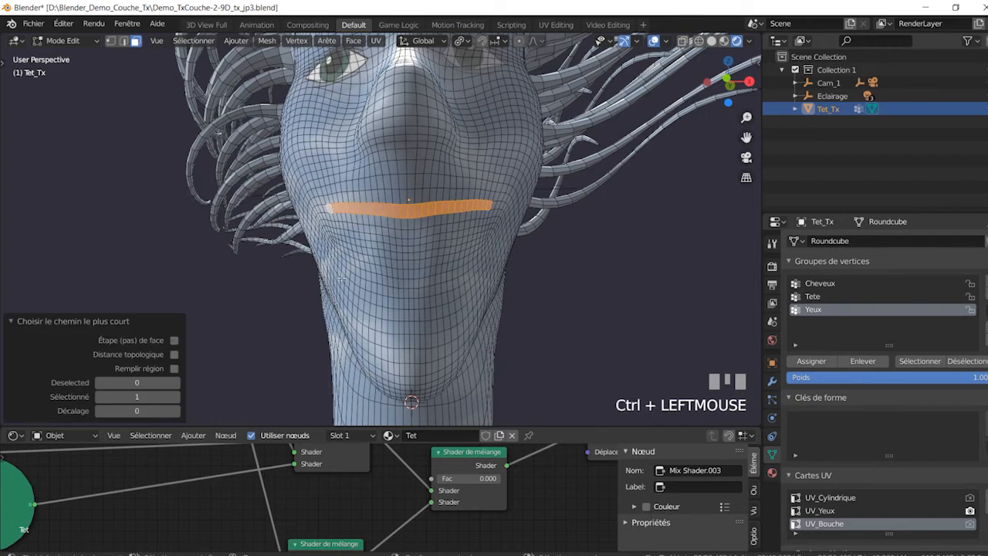
{"action": "left_click", "coordinate": [341, 277], "text": "ctrl"}
{"action": "left_click", "coordinate": [481, 272], "text": "ctrl"}
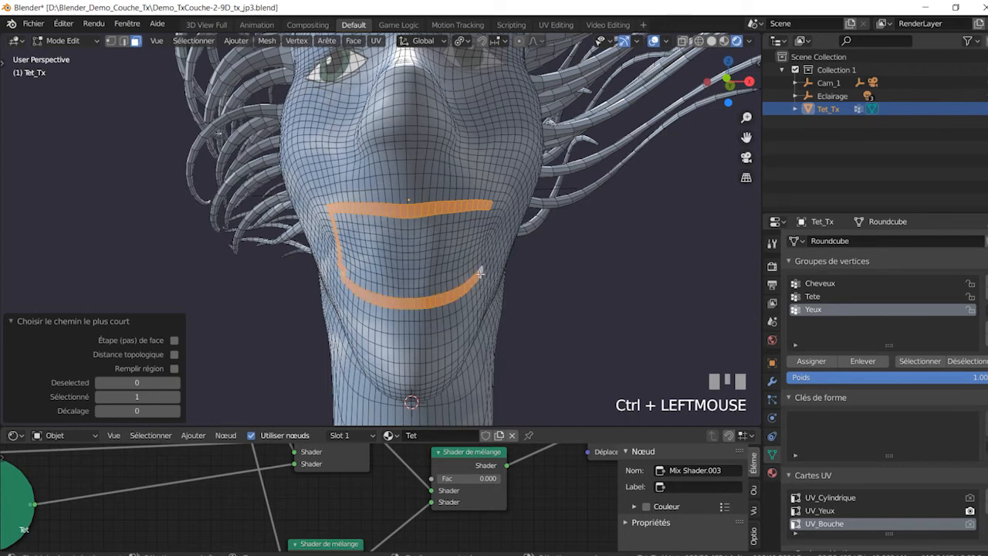
{"action": "left_click", "coordinate": [486, 213], "text": "ctrl"}
{"action": "left_click", "coordinate": [492, 197], "text": "shift"}
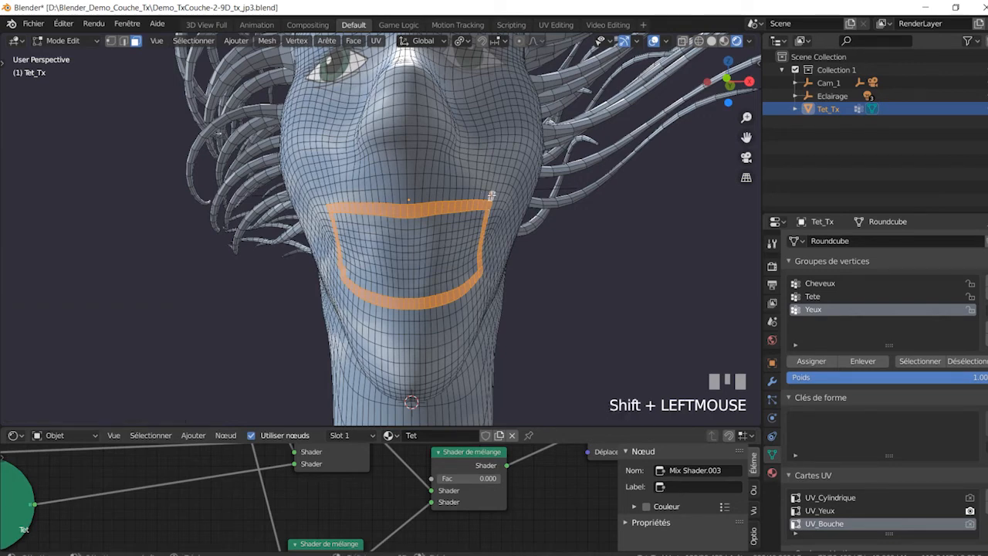
{"action": "left_click", "coordinate": [328, 201], "text": "ctrl"}
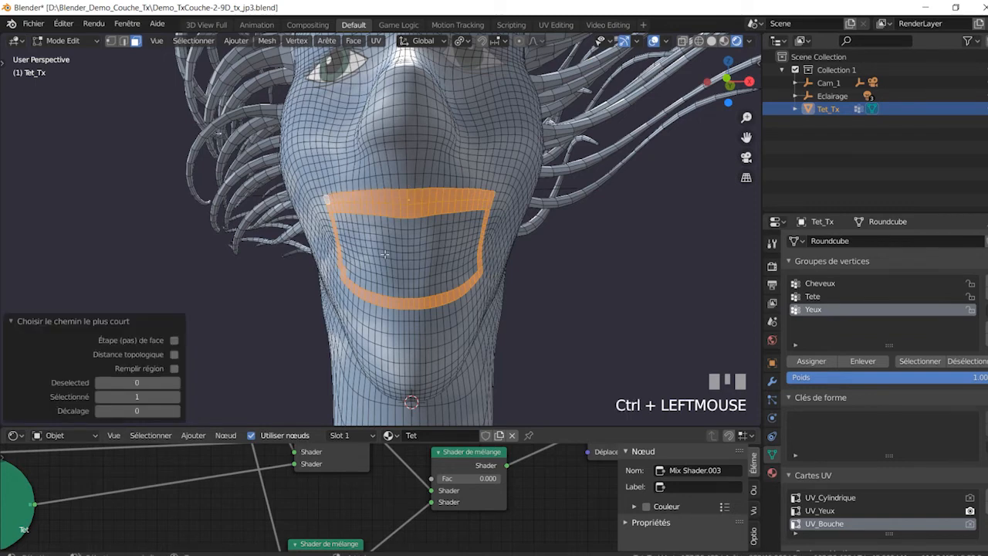
Fill in the face selection inside the mouth outline with circle select
{"action": "key", "text": "c"}
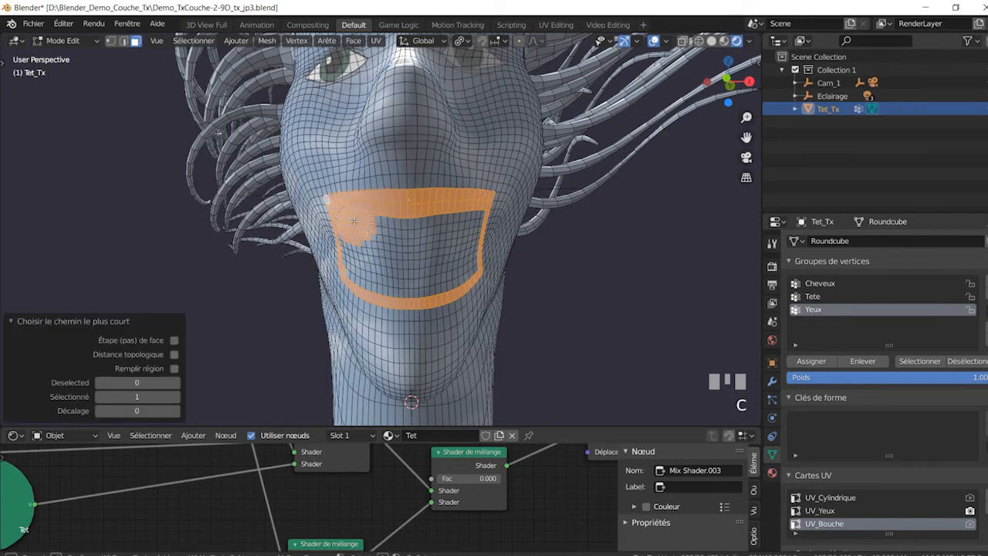
{"action": "mouse_move", "coordinate": [353, 221]}
{"action": "left_mouse_down"}
{"action": "mouse_move", "coordinate": [369, 281]}
{"action": "mouse_move", "coordinate": [460, 262]}
{"action": "mouse_move", "coordinate": [463, 223]}
{"action": "mouse_move", "coordinate": [417, 228]}
{"action": "mouse_move", "coordinate": [398, 247]}
{"action": "mouse_move", "coordinate": [432, 241]}
{"action": "left_mouse_up"}
{"action": "key", "text": "Escape"}
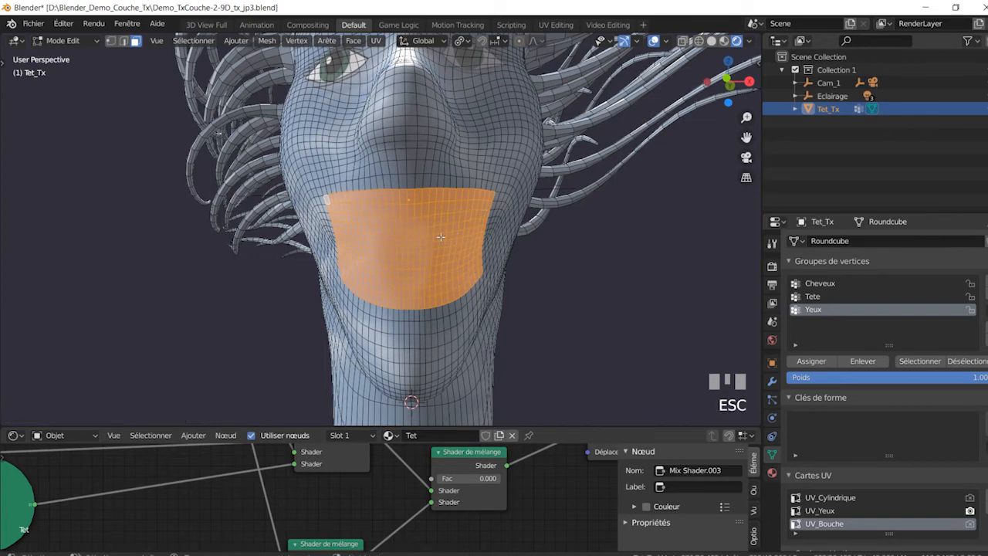
Switch the node editor area to an enlarged UV editor and make UV_Bouche the active render UV map
{"action": "left_click", "coordinate": [23, 437]}
{"action": "left_click", "coordinate": [44, 349]}
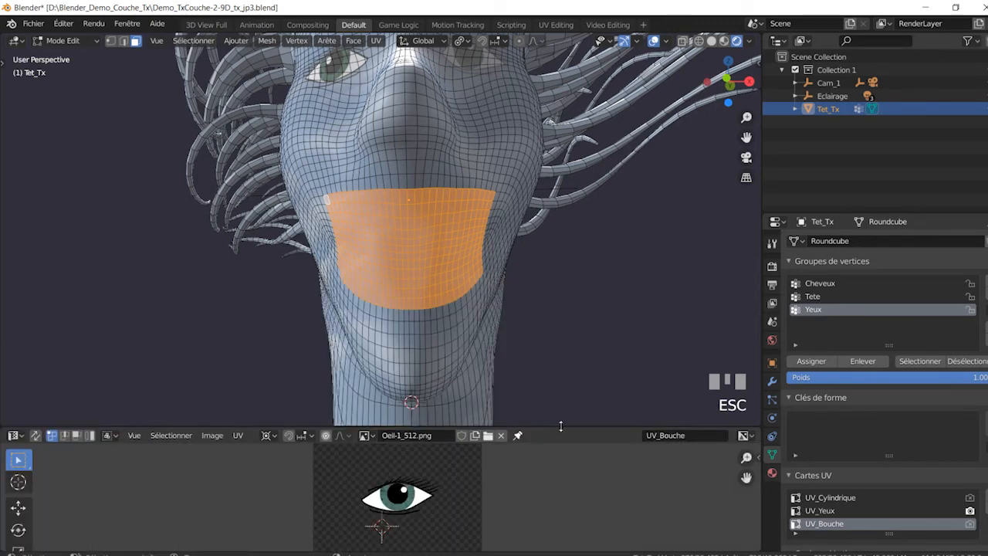
{"action": "left_click_drag", "start_coordinate": [561, 425], "coordinate": [559, 316]}
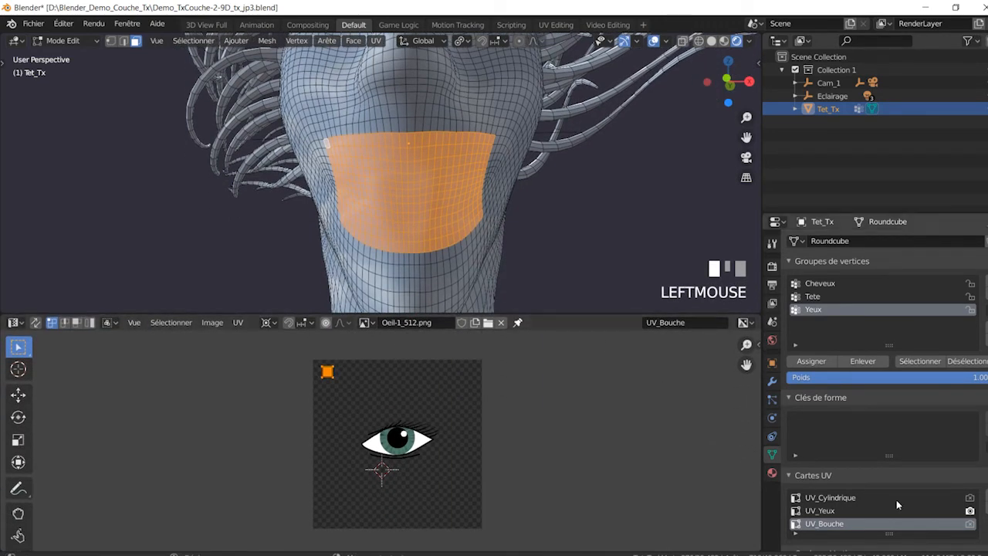
{"action": "left_click", "coordinate": [971, 524]}
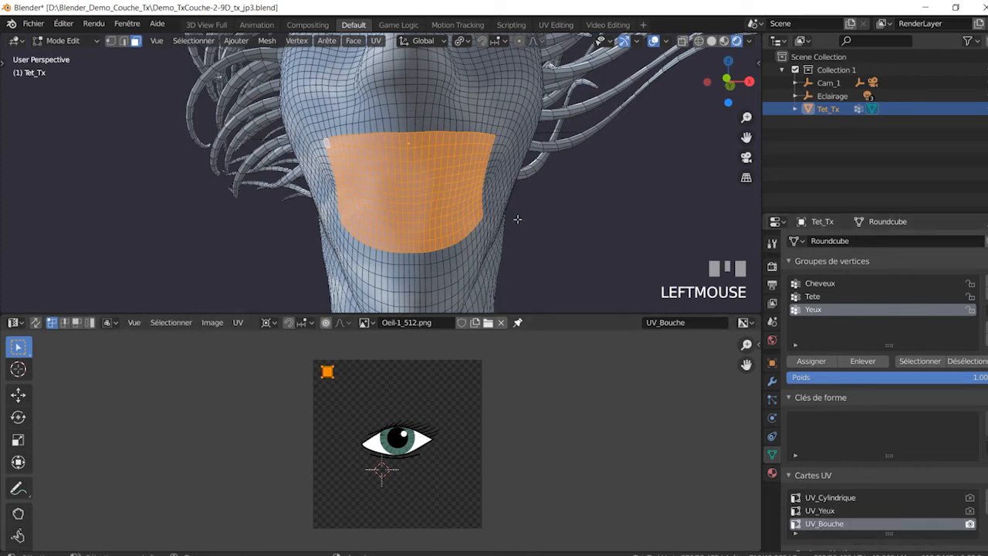
Project the selected mouth faces' UVs from the front orthographic view
{"action": "key", "text": "KP_1"}
{"action": "scroll", "coordinate": [428, 205], "scroll_direction": "up", "scroll_amount": 2}
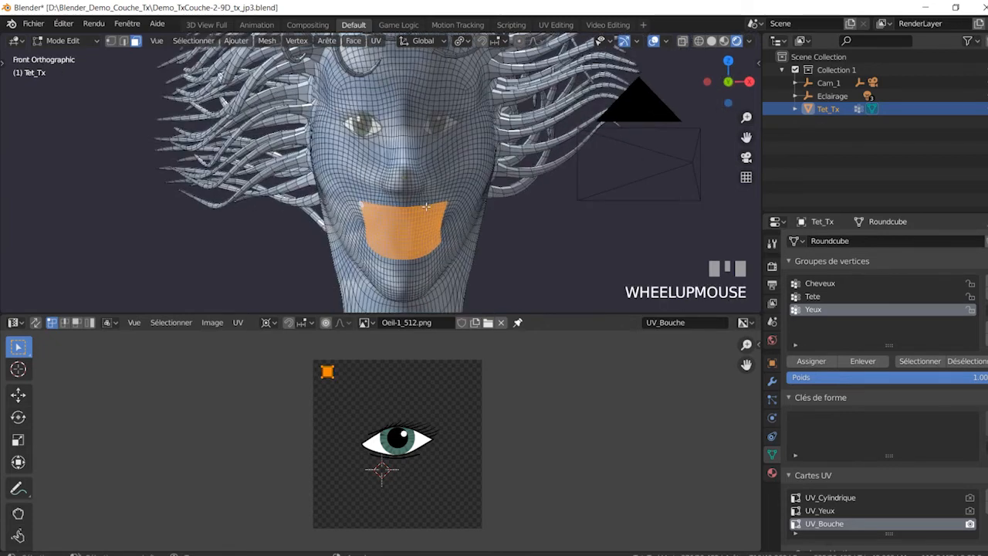
{"action": "left_click", "coordinate": [376, 41]}
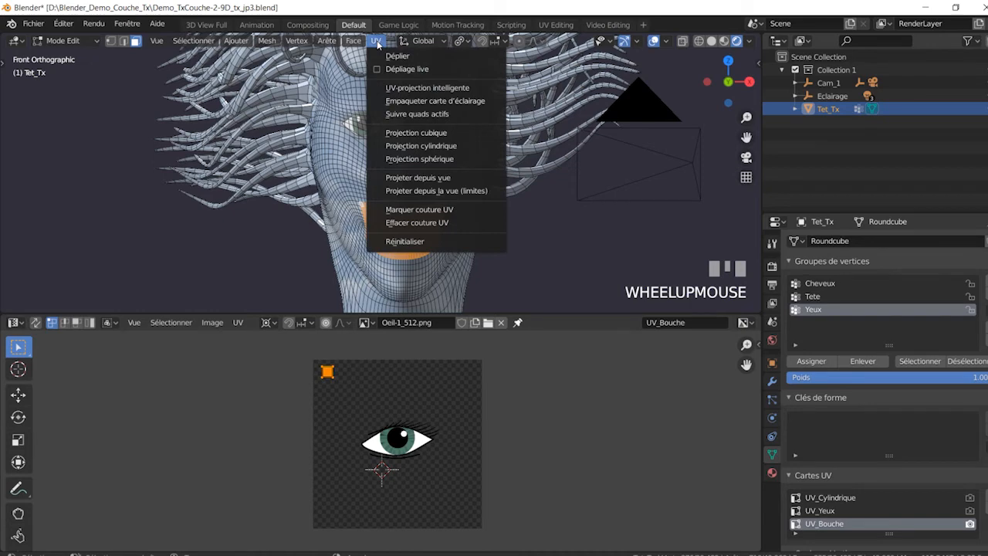
{"action": "left_click", "coordinate": [422, 178]}
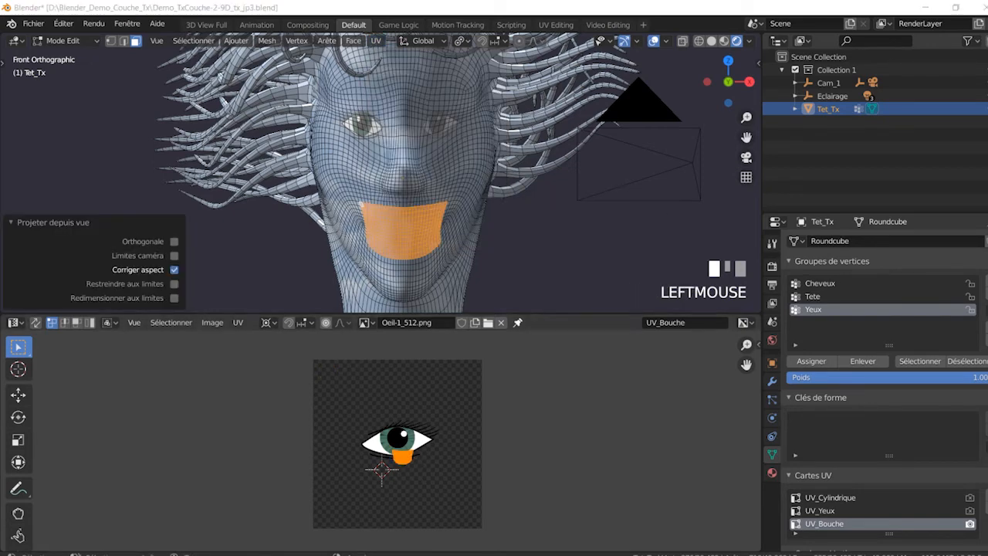
Open the image Bouche-1_512.png as the background of the UV editor
{"action": "double_click", "coordinate": [326, 446]}
{"action": "scroll", "coordinate": [419, 460], "scroll_direction": "up", "scroll_amount": 2}
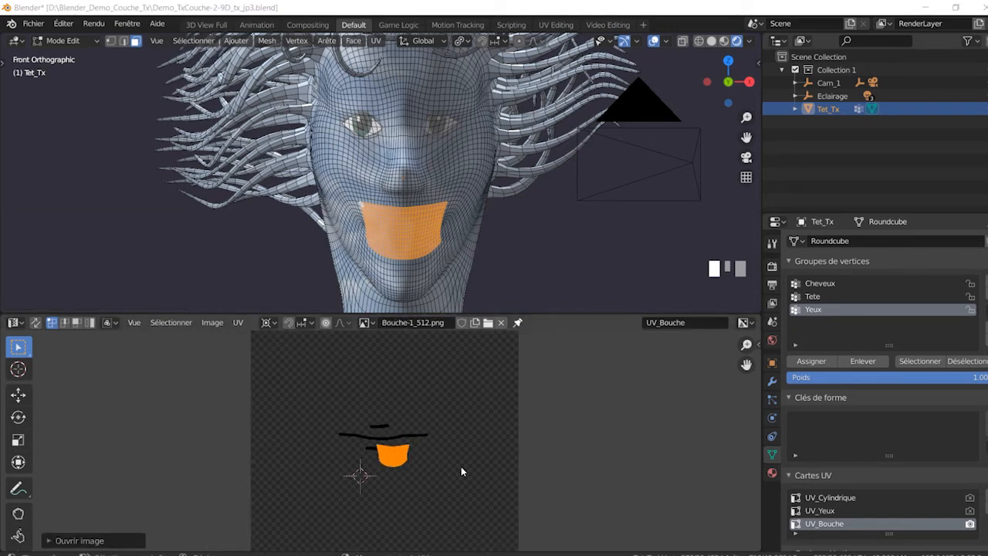
{"action": "key", "text": "Escape"}
Set the UV pivot to the bounding box center, move the 2D cursor off the image and return to the selection tool
{"action": "left_click", "coordinate": [266, 323]}
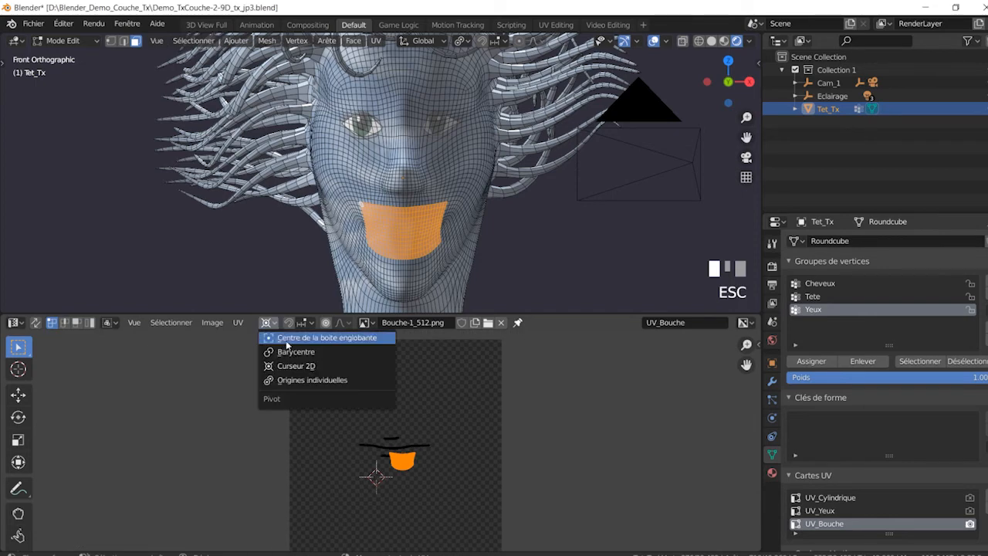
{"action": "left_click", "coordinate": [288, 344]}
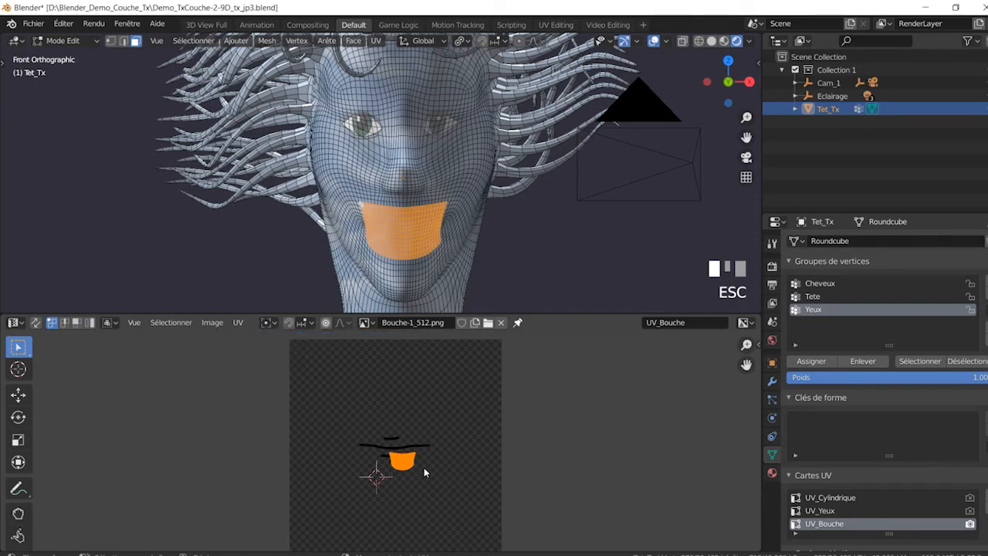
{"action": "left_click", "coordinate": [21, 370]}
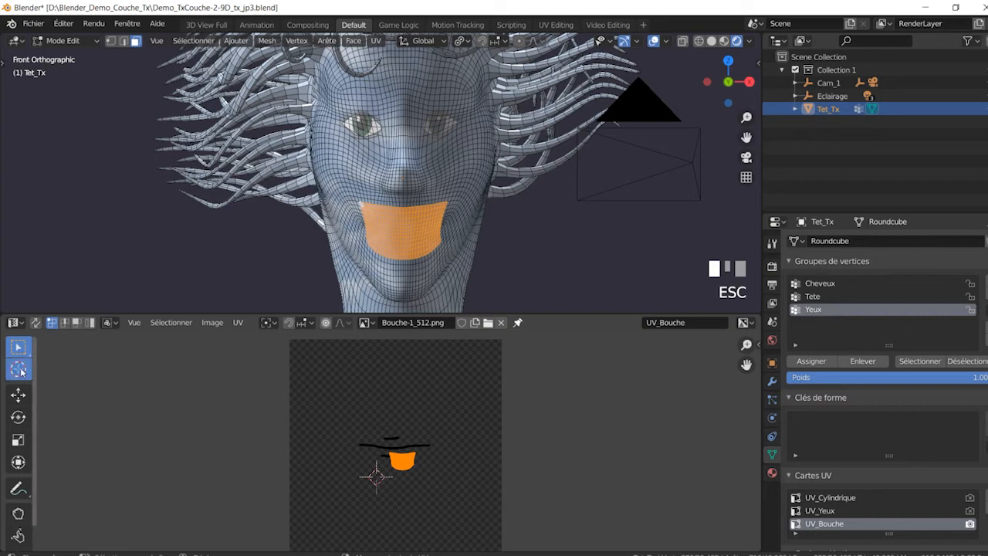
{"action": "left_click", "coordinate": [78, 366]}
{"action": "left_click", "coordinate": [21, 349]}
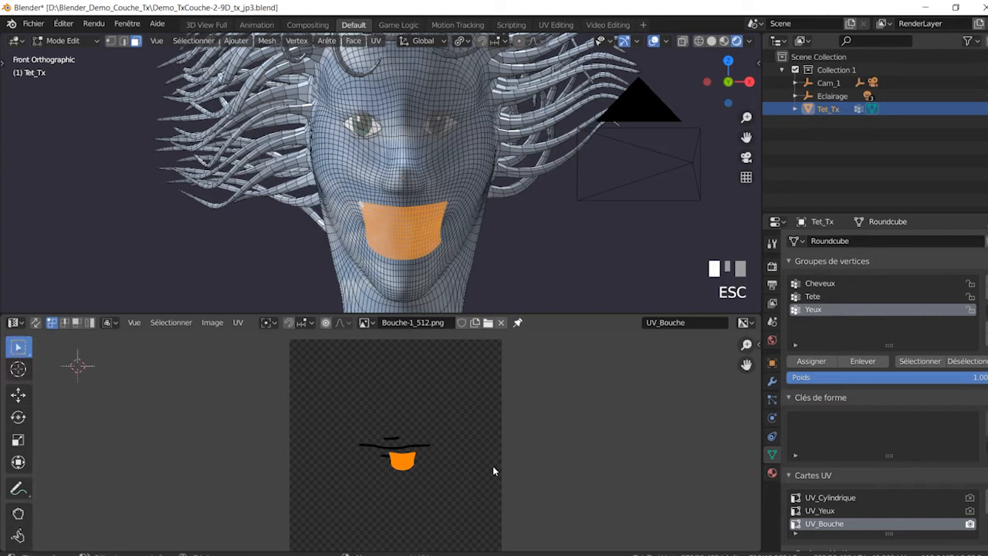
Enlarge the mouth UV island in UV_Bouche and centre it over the drawn mouth, covering most of the image width
{"action": "key", "text": "s"}
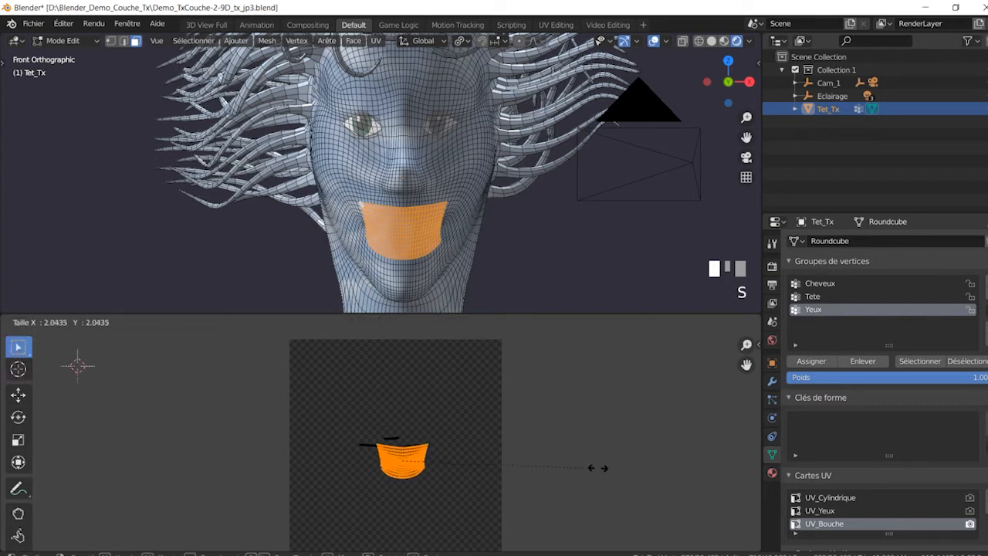
{"action": "left_click", "coordinate": [200, 463]}
{"action": "key", "text": "g"}
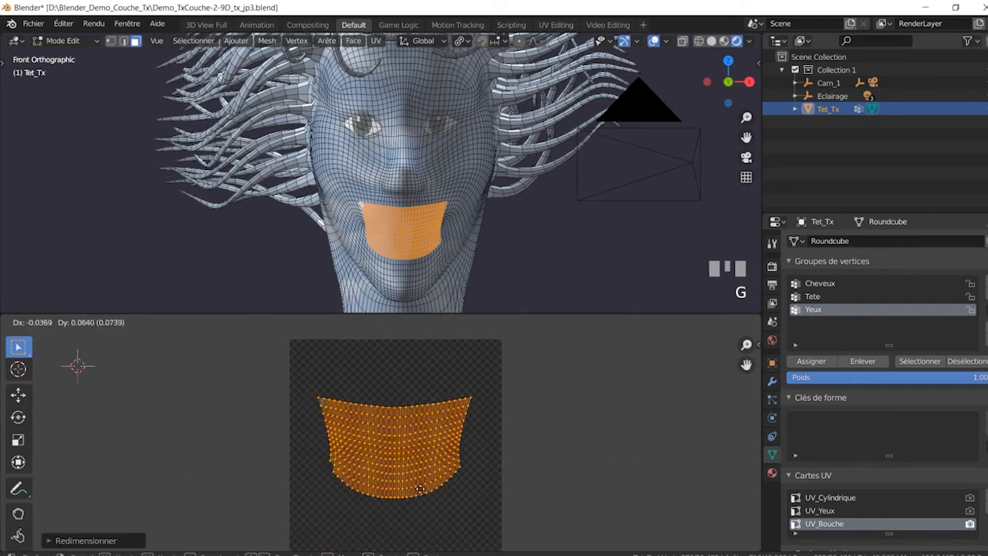
{"action": "left_click", "coordinate": [420, 488]}
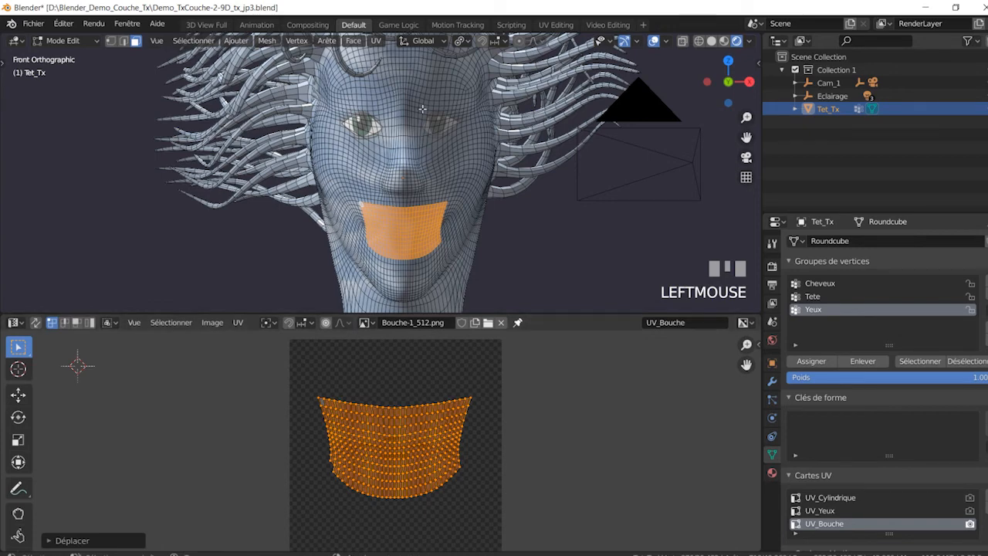
Invert the face selection to everything except the mouth and reset those faces' UVs
{"action": "scroll", "coordinate": [527, 200], "scroll_direction": "down", "scroll_amount": 4}
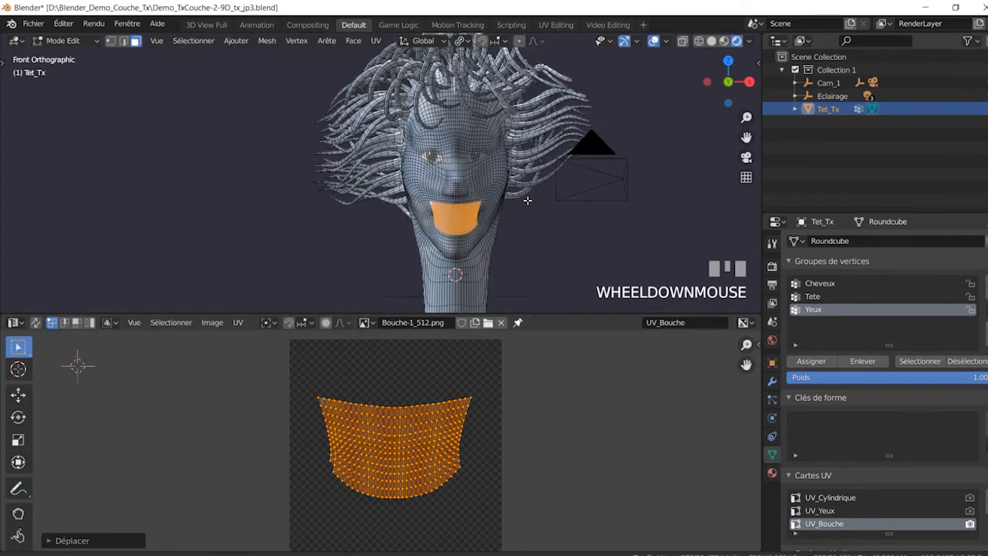
{"action": "middle_click_drag", "start_coordinate": [528, 200], "coordinate": [495, 203], "text": "shift"}
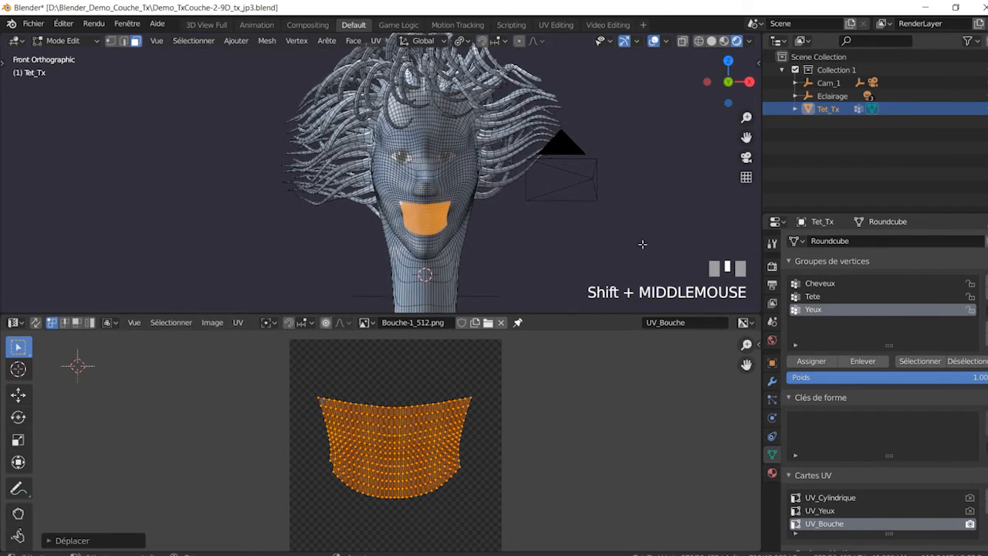
{"action": "key", "text": "ctrl+i"}
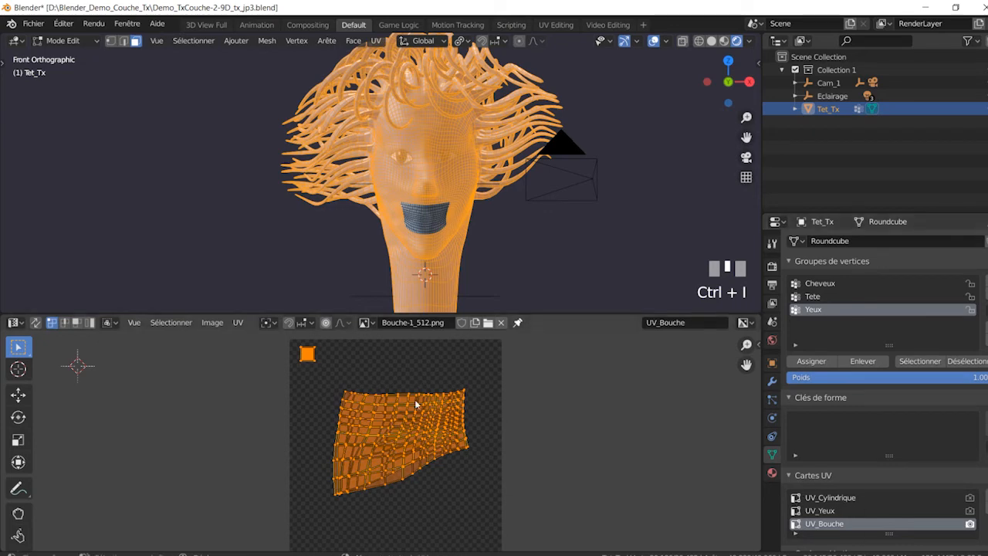
{"action": "left_click", "coordinate": [376, 40]}
{"action": "left_click", "coordinate": [417, 242]}
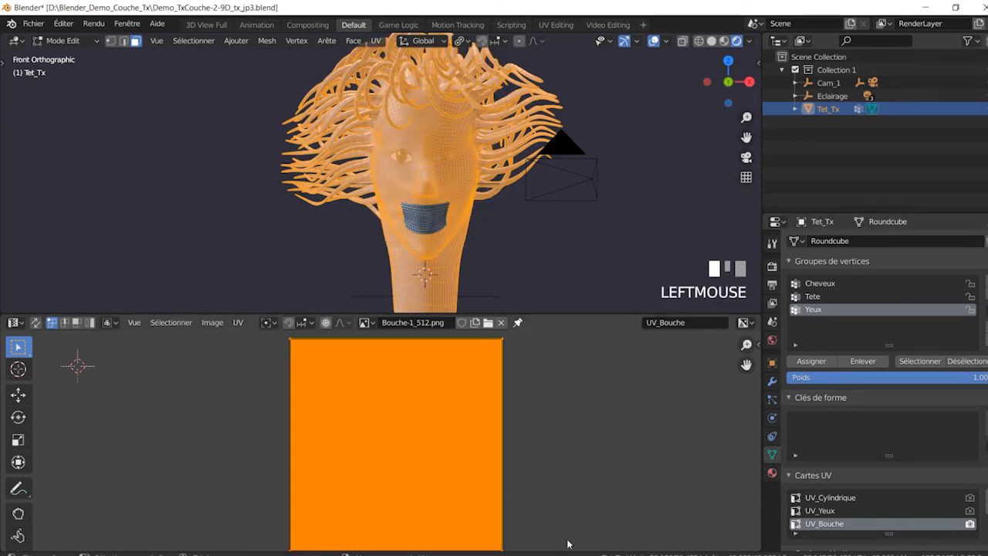
Scale the non-mouth UVs down to about 0.05 and move them into the image's empty upper-left corner
{"action": "key", "text": "s"}
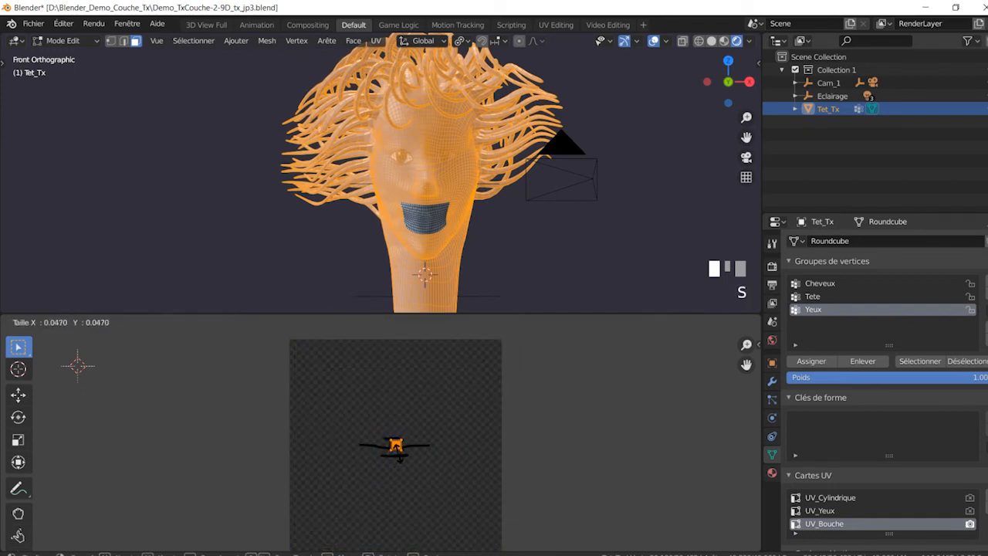
{"action": "left_click", "coordinate": [399, 456]}
{"action": "key", "text": "g"}
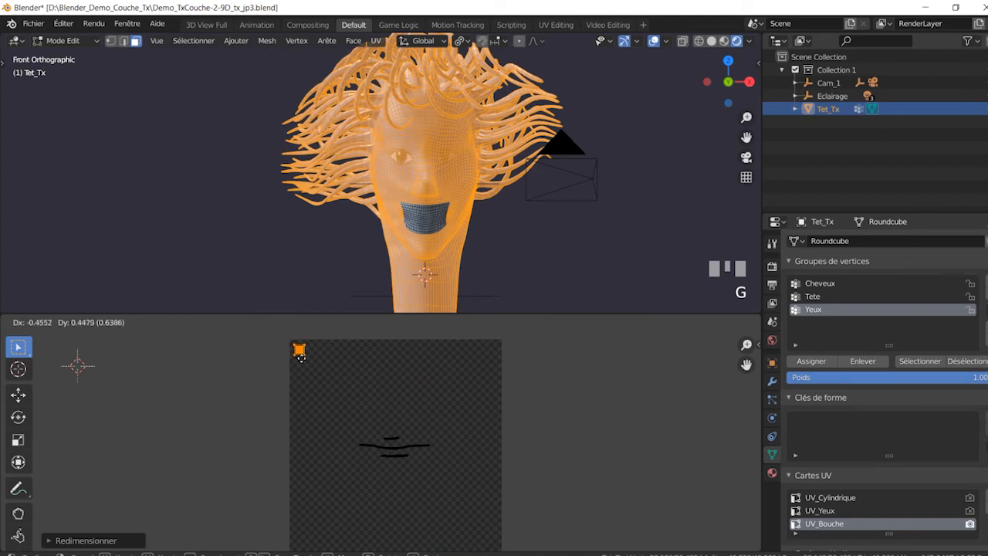
{"action": "left_click", "coordinate": [300, 356]}
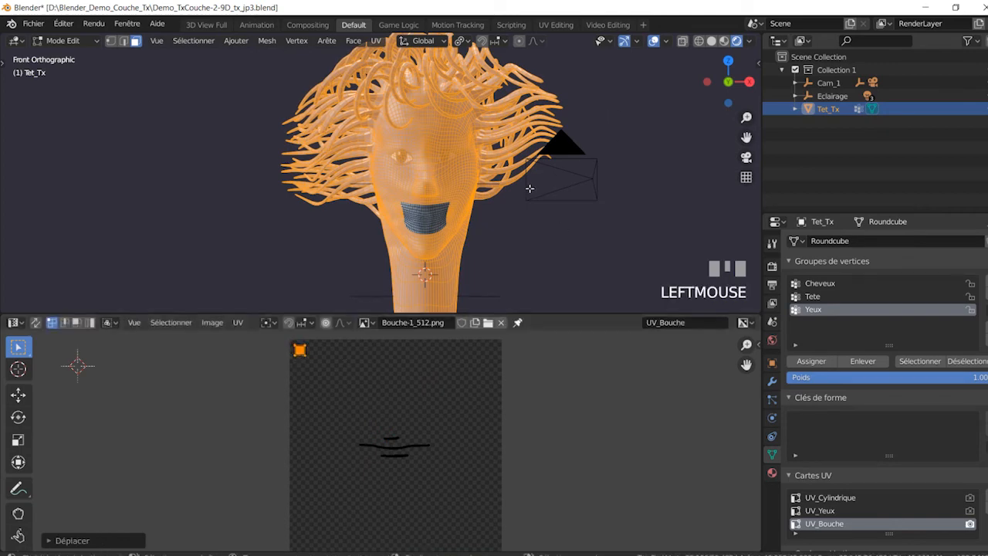
Invert the selection back to the mouth faces and assign them to a new vertex group named Bouche
{"action": "key", "text": "ctrl+i"}
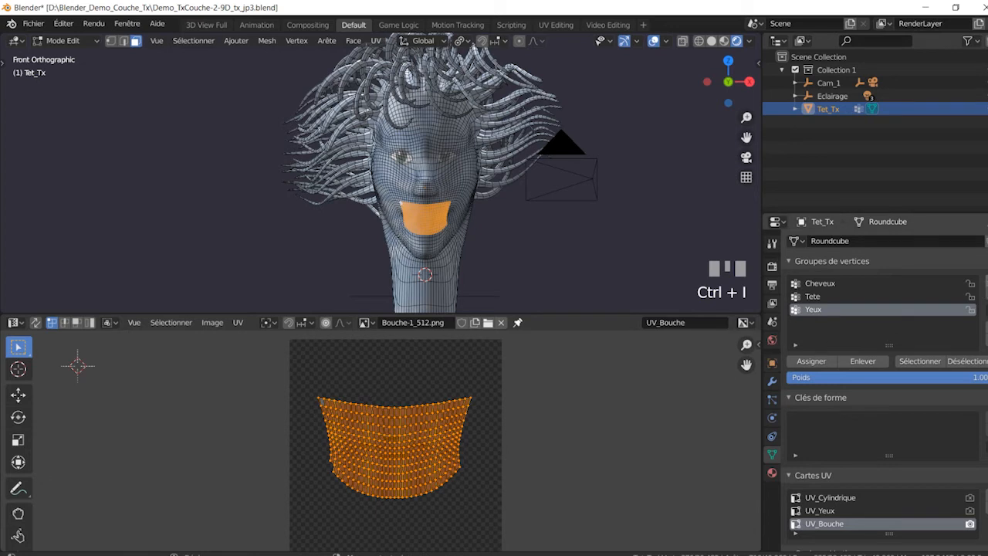
{"action": "left_click", "coordinate": [986, 283]}
{"action": "double_click", "coordinate": [817, 322]}
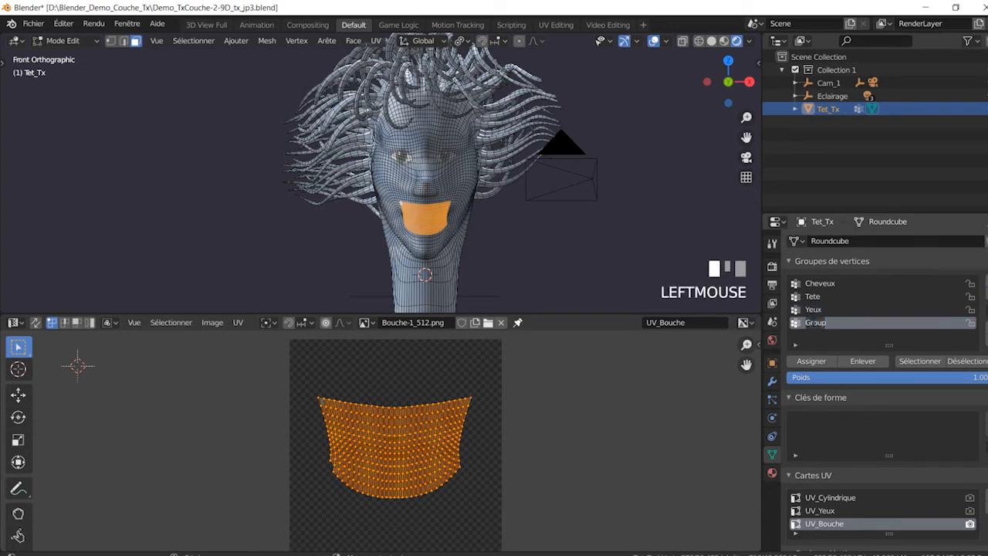
{"action": "type", "text": "Bouche"}
{"action": "key", "text": "Return"}
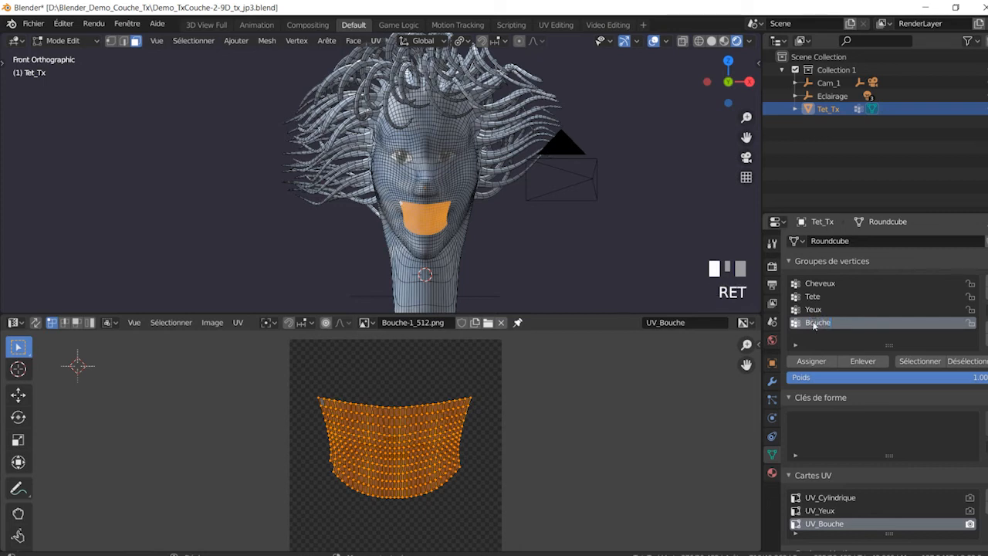
{"action": "left_click", "coordinate": [812, 360]}
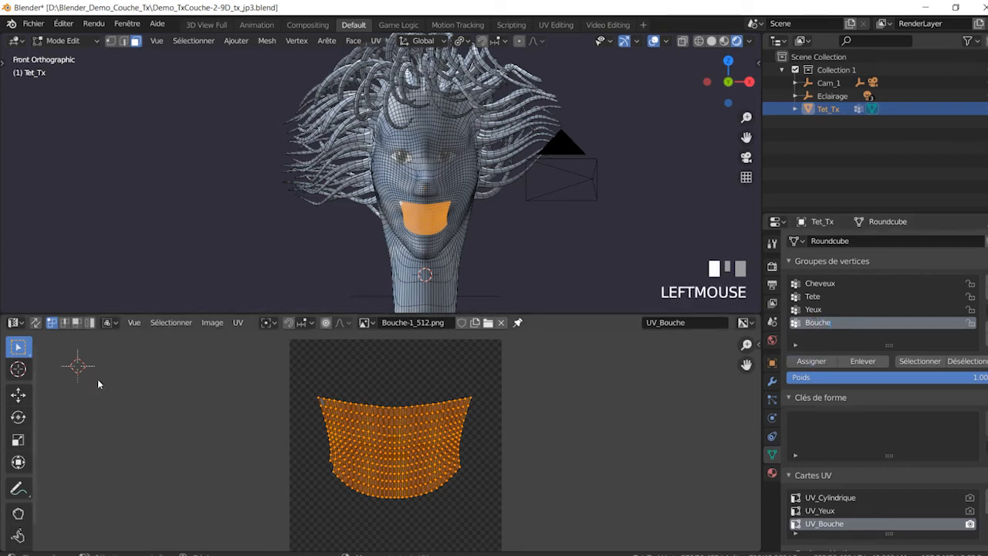
Return to Object Mode and switch the UV editor area to a maximized Shader Editor showing the Tet material
{"action": "left_click", "coordinate": [76, 42]}
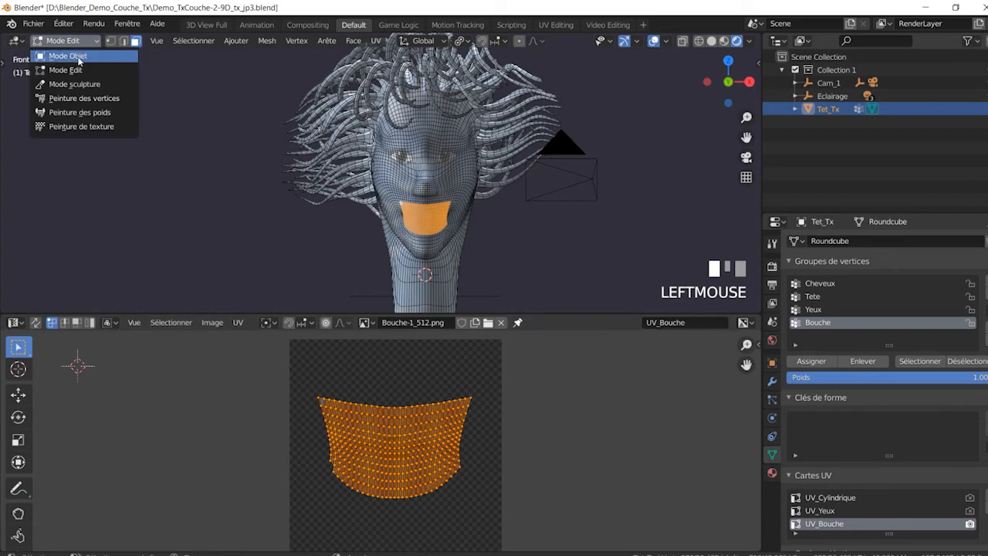
{"action": "left_click", "coordinate": [80, 58]}
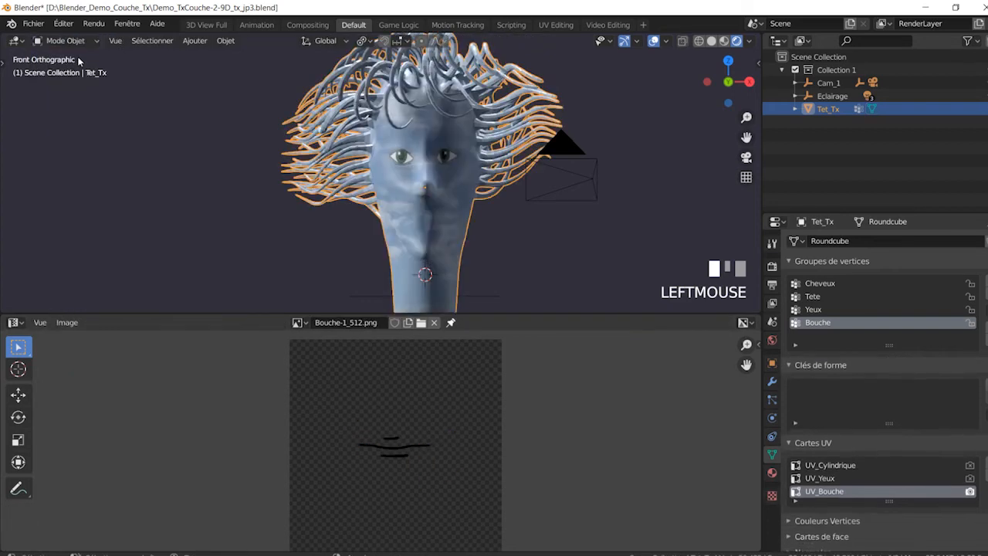
{"action": "left_click", "coordinate": [15, 323]}
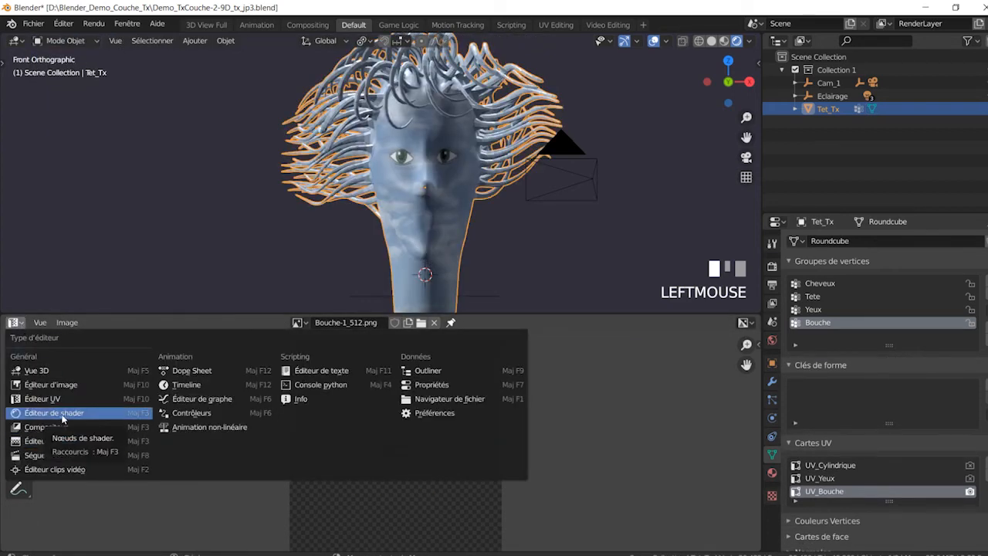
{"action": "left_click", "coordinate": [62, 416]}
{"action": "scroll", "coordinate": [438, 446], "scroll_direction": "down", "scroll_amount": 5}
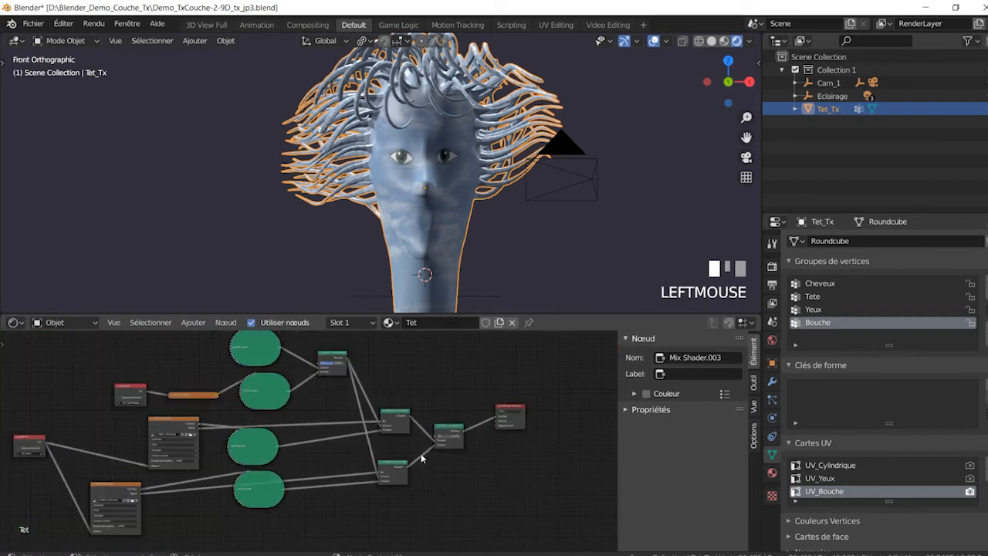
{"action": "scroll", "coordinate": [388, 463], "scroll_direction": "up", "scroll_amount": 2}
{"action": "middle_click_drag", "start_coordinate": [571, 510], "coordinate": [533, 488]}
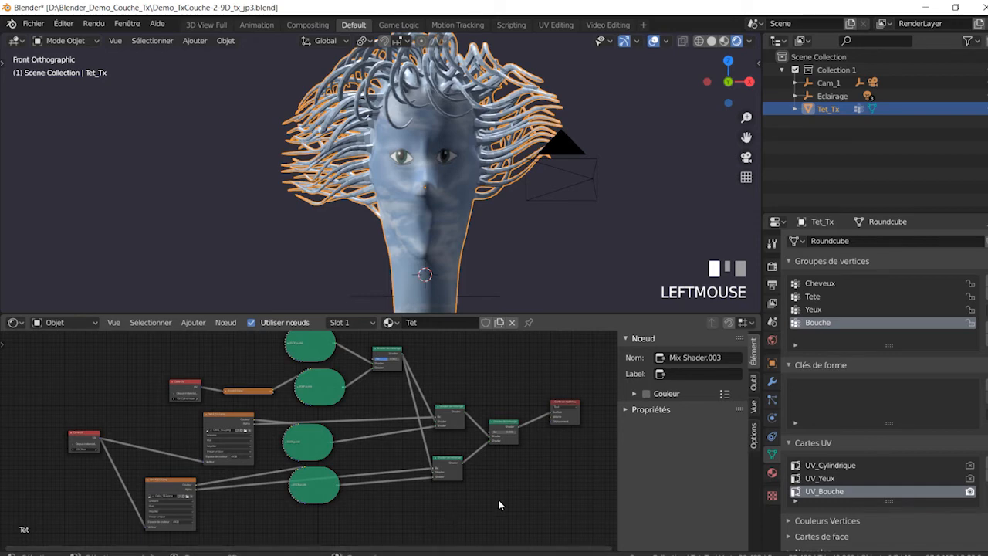
{"action": "key", "text": "ctrl+space"}
{"action": "middle_click_drag", "start_coordinate": [634, 315], "coordinate": [579, 294]}
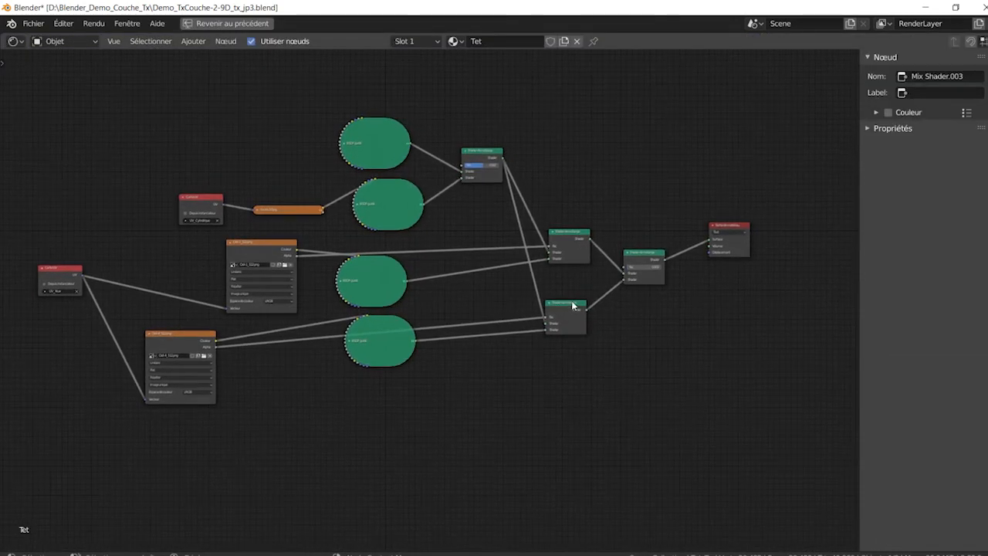
Spread out the last two Mix Shader nodes and the Material Output to make room for another layer
{"action": "left_click_drag", "start_coordinate": [572, 306], "coordinate": [601, 315]}
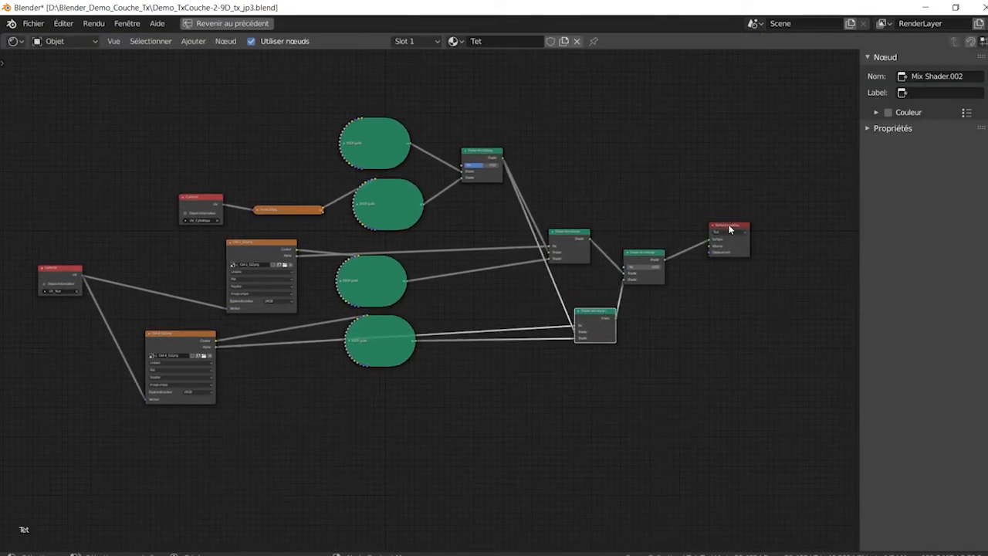
{"action": "left_click_drag", "start_coordinate": [730, 229], "coordinate": [774, 231]}
{"action": "left_click_drag", "start_coordinate": [651, 256], "coordinate": [675, 260]}
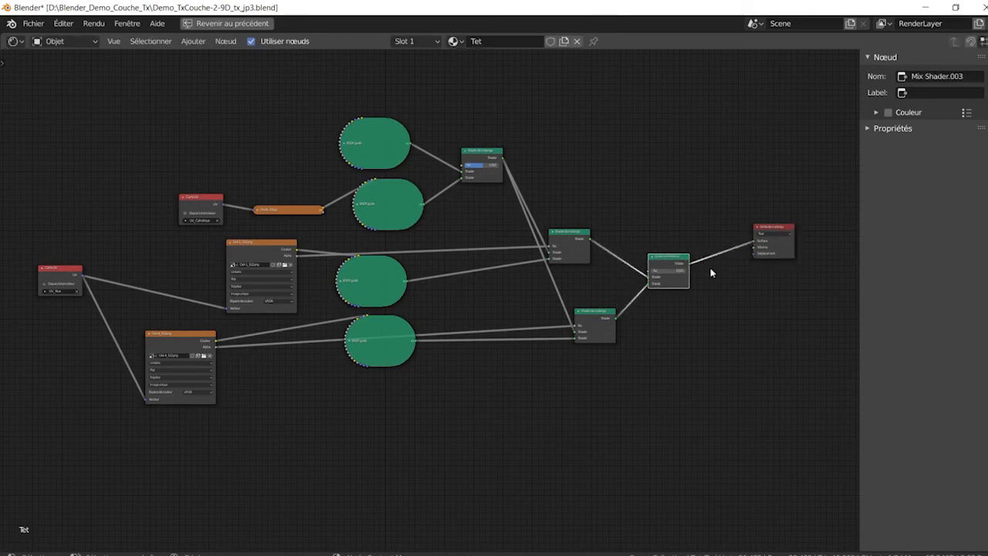
{"action": "left_click_drag", "start_coordinate": [777, 230], "coordinate": [819, 240]}
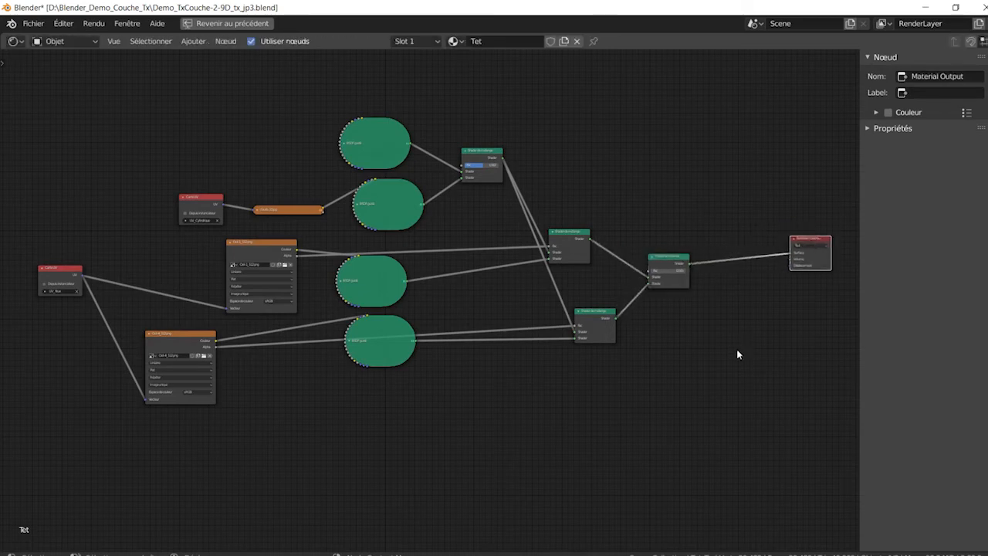
Duplicate the final Mix Shader and the lowest Principled BSDF, placing the copies below the existing eye layers
{"action": "left_click", "coordinate": [678, 261]}
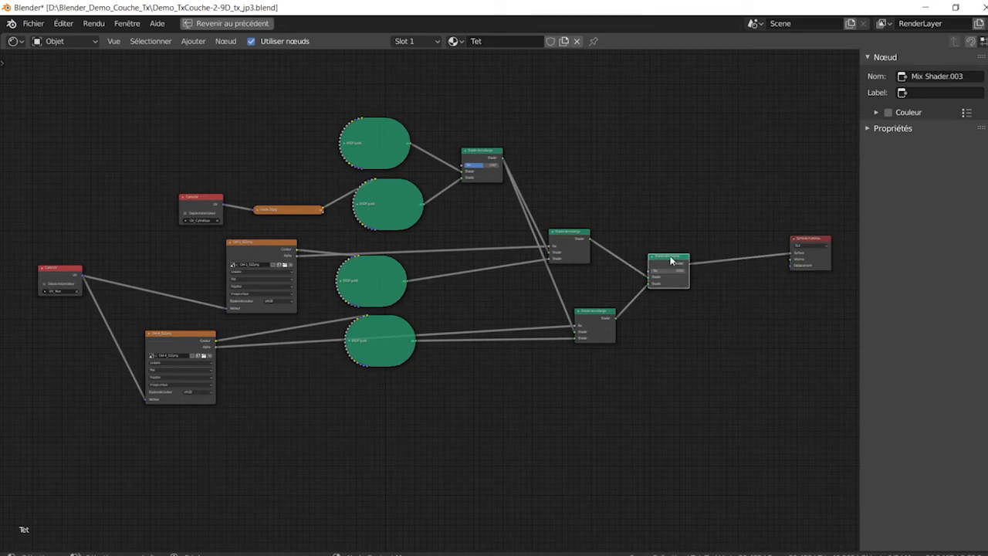
{"action": "key", "text": "shift+d"}
{"action": "left_click", "coordinate": [763, 345]}
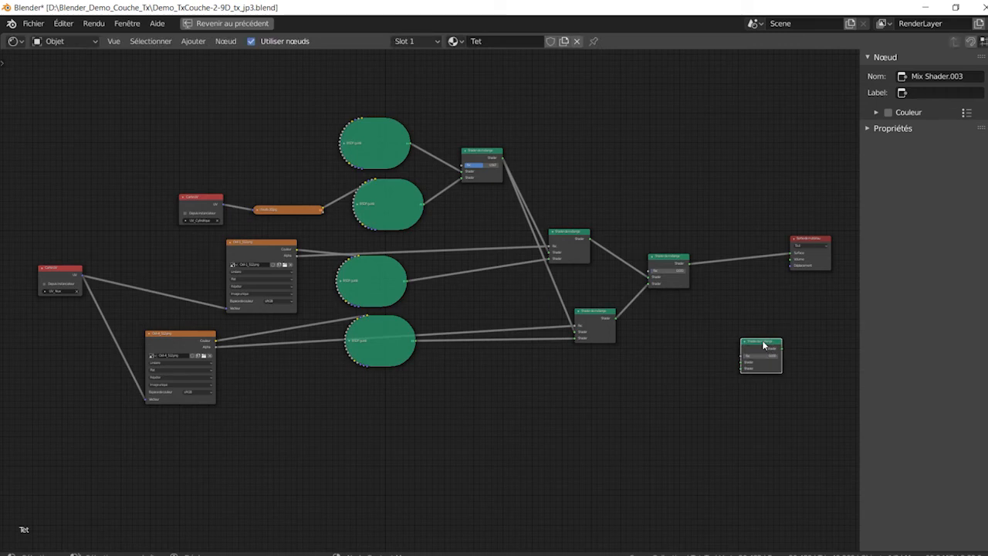
{"action": "left_click", "coordinate": [387, 361]}
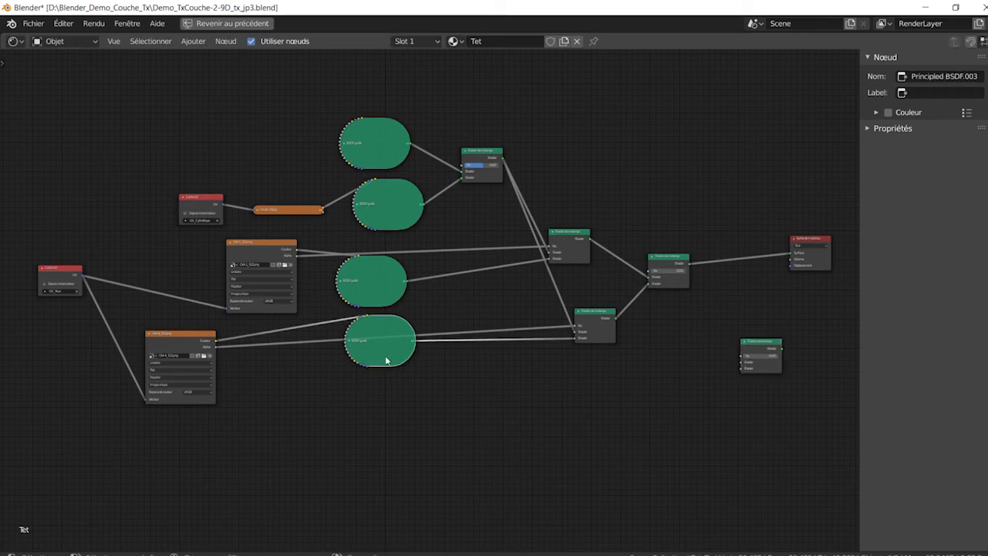
{"action": "key", "text": "shift+d"}
{"action": "left_click", "coordinate": [615, 417]}
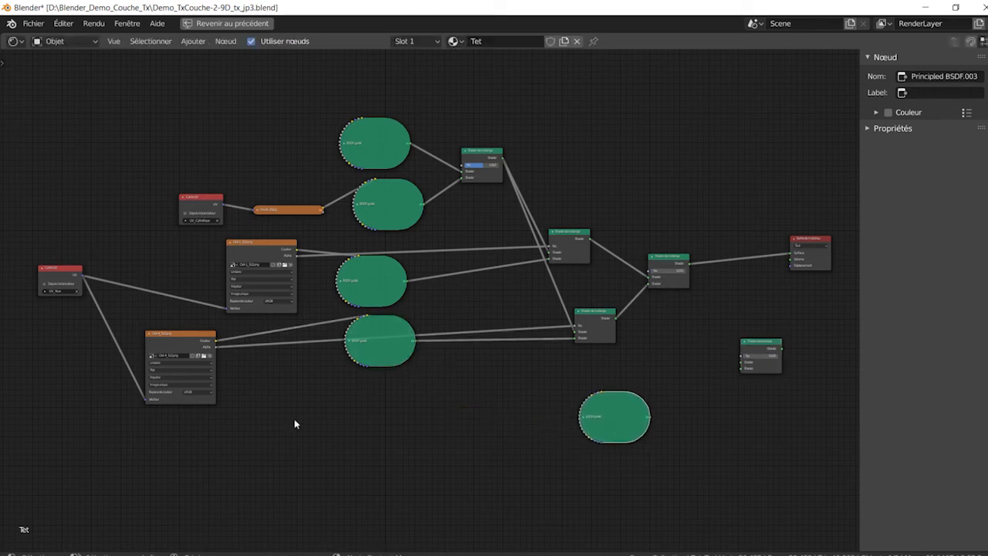
Duplicate the Oeil-4_512.png Image Texture and the UV_Yeux UV Map node, placing the copies before the new Principled BSDF
{"action": "left_click_drag", "start_coordinate": [189, 338], "coordinate": [193, 357]}
{"action": "key", "text": "shift+d"}
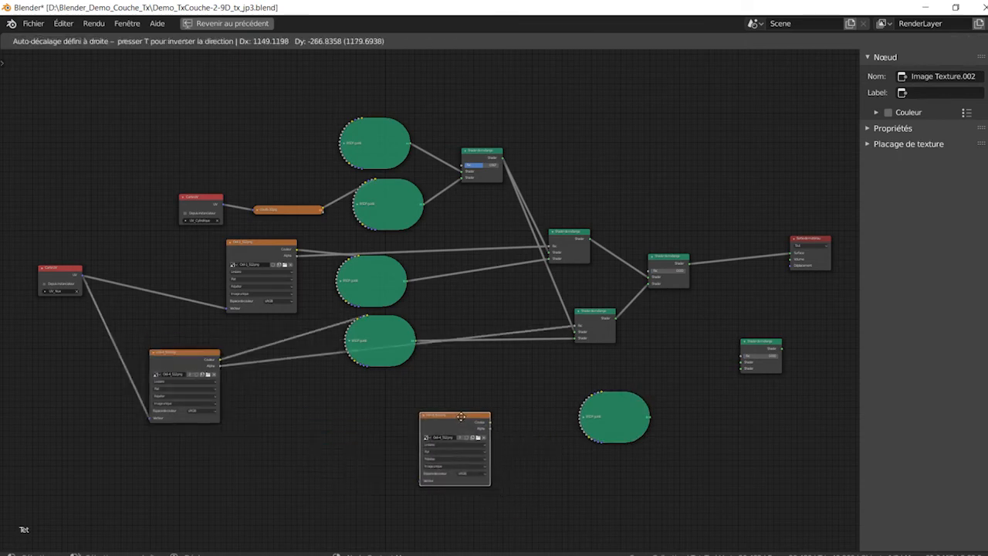
{"action": "left_click", "coordinate": [461, 418]}
{"action": "left_click", "coordinate": [62, 269]}
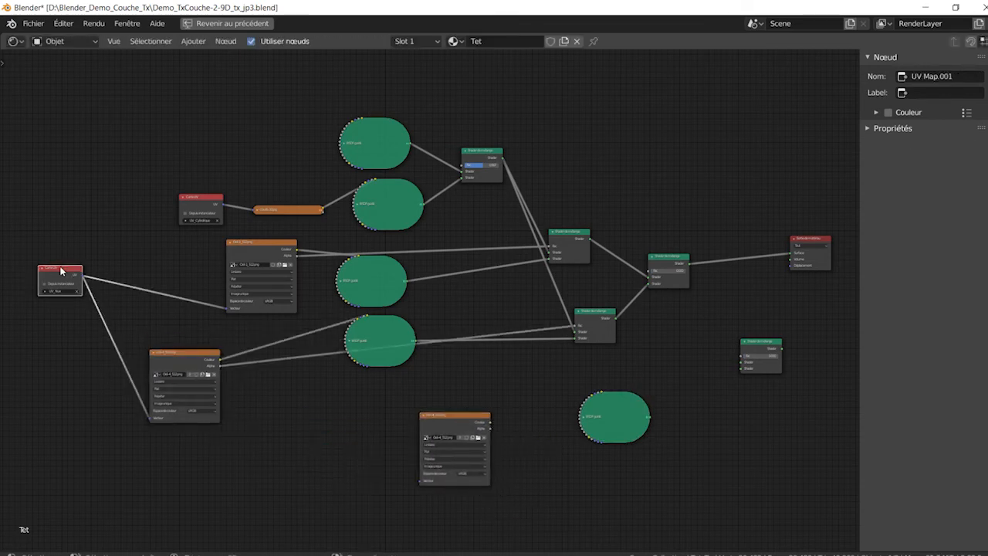
{"action": "key", "text": "shift+d"}
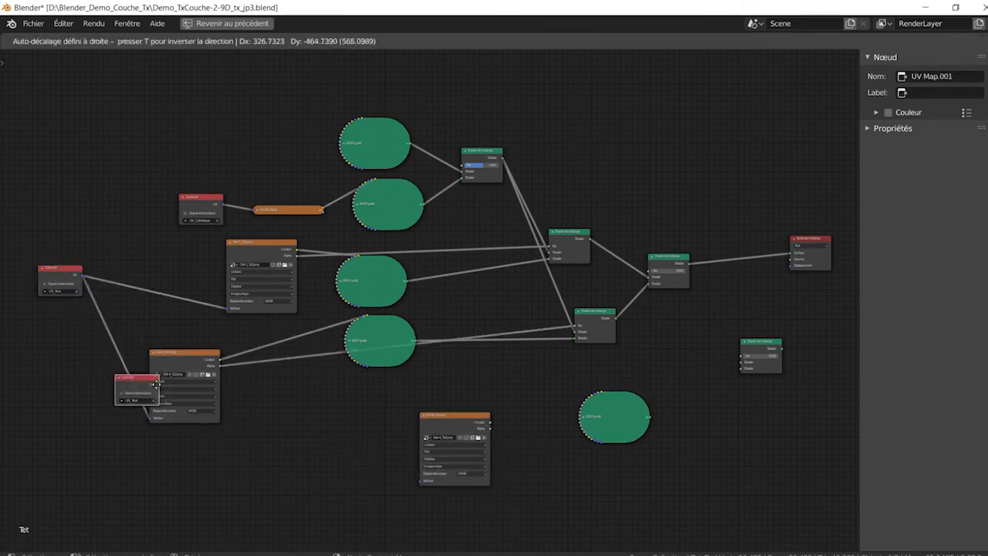
{"action": "left_click", "coordinate": [336, 443]}
Set the duplicated UV Map node to UV_Bouche and connect its UV output to the duplicated Image Texture's Vector input
{"action": "scroll", "coordinate": [346, 457], "scroll_direction": "up", "scroll_amount": 5}
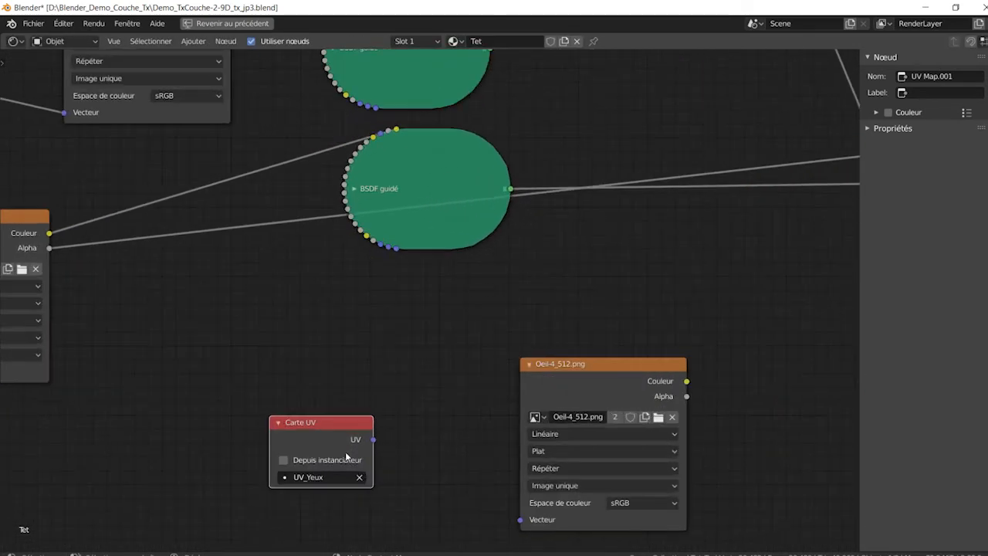
{"action": "left_click", "coordinate": [286, 477]}
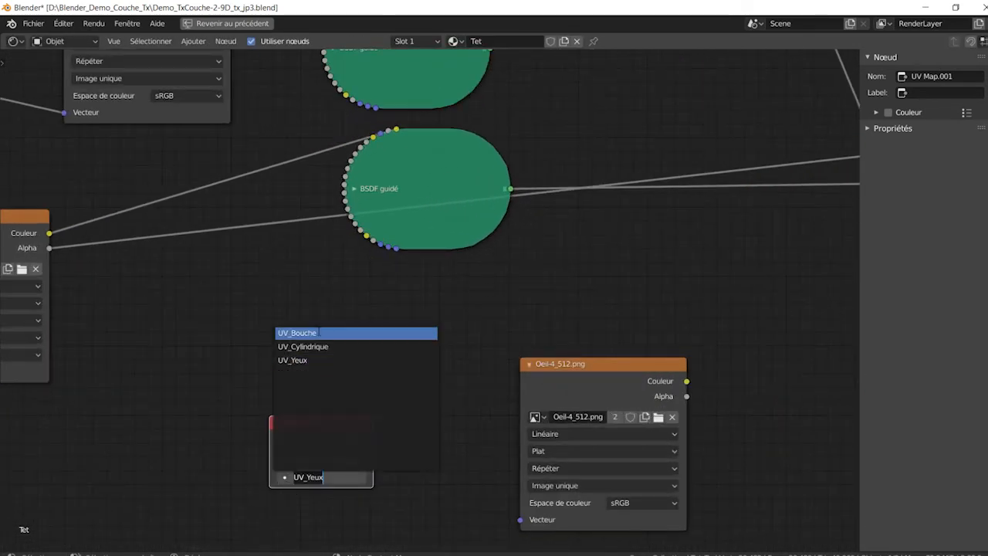
{"action": "left_click", "coordinate": [320, 337]}
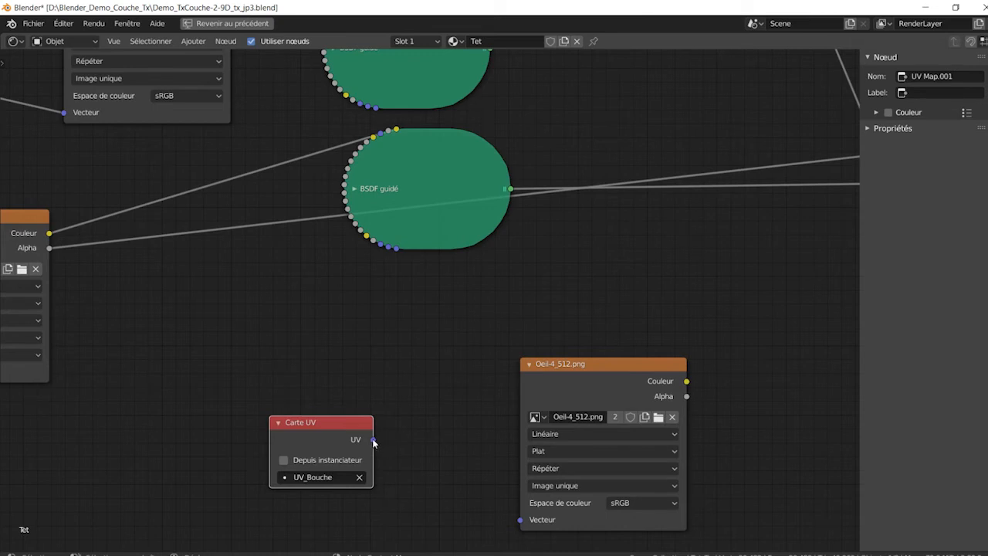
{"action": "left_click_drag", "start_coordinate": [373, 440], "coordinate": [520, 521]}
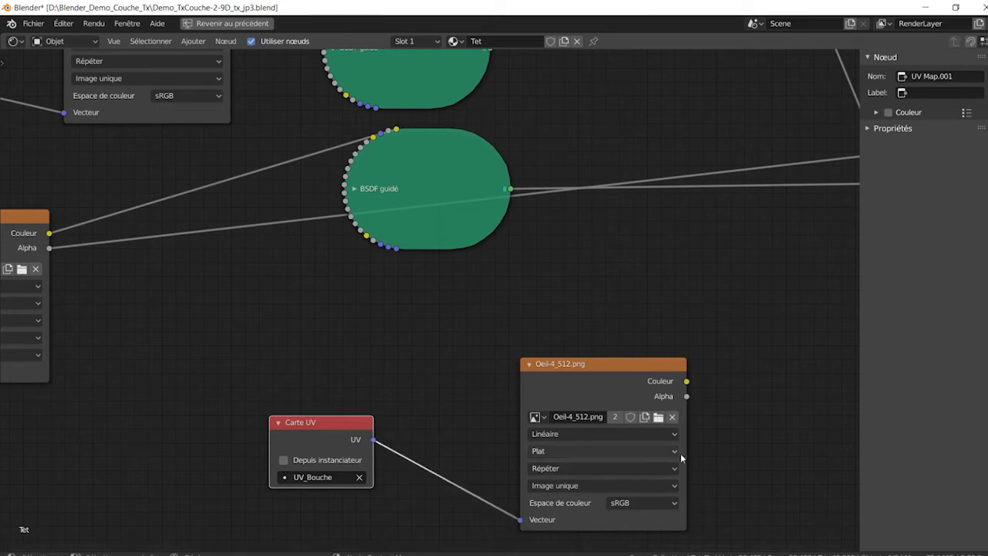
Assign Bouche-1_512.png to the duplicated Image Texture and connect its Color output to the new Principled BSDF's Base Color
{"action": "left_click", "coordinate": [536, 417]}
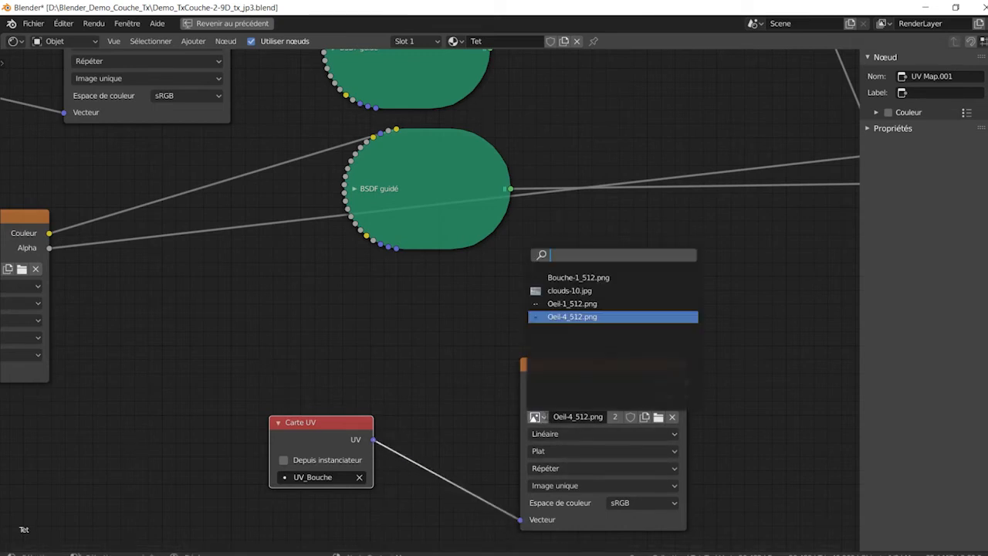
{"action": "left_click", "coordinate": [589, 279]}
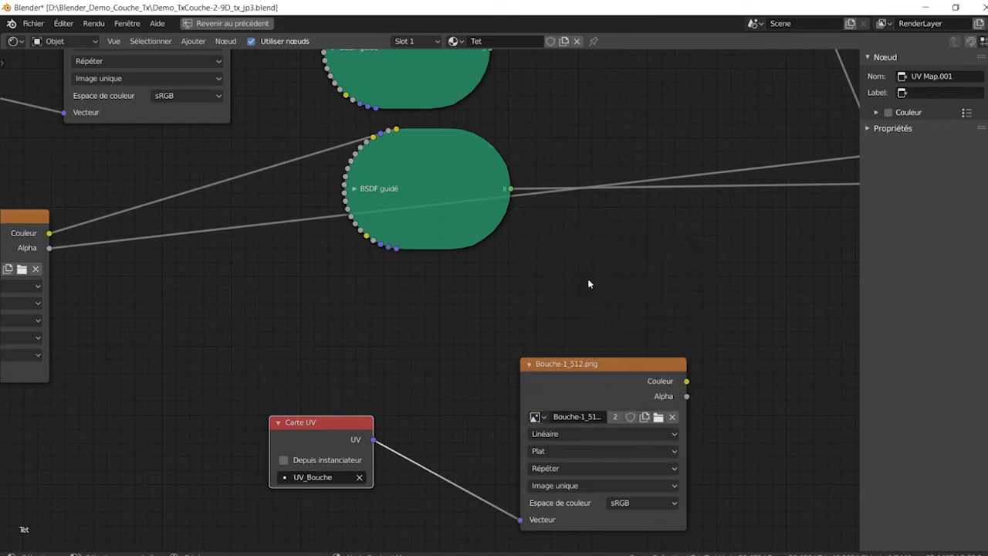
{"action": "scroll", "coordinate": [729, 388], "scroll_direction": "down", "scroll_amount": 1}
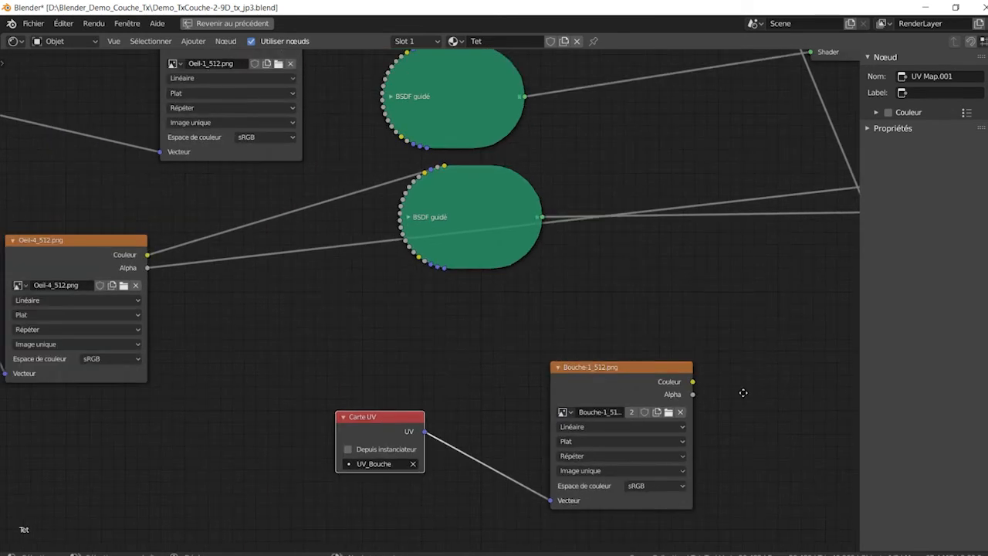
{"action": "middle_click_drag", "start_coordinate": [744, 393], "coordinate": [436, 382]}
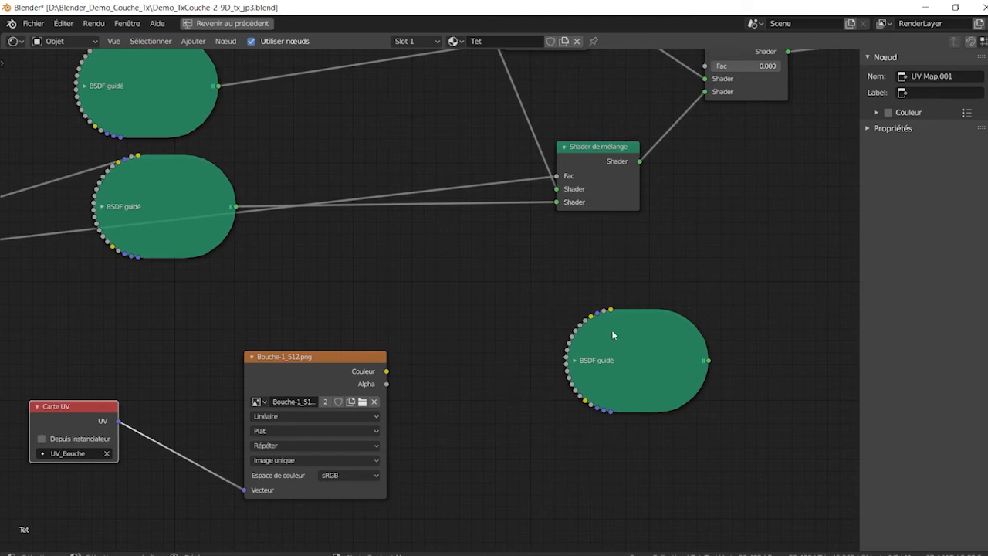
{"action": "left_click", "coordinate": [590, 363]}
{"action": "left_click", "coordinate": [578, 361]}
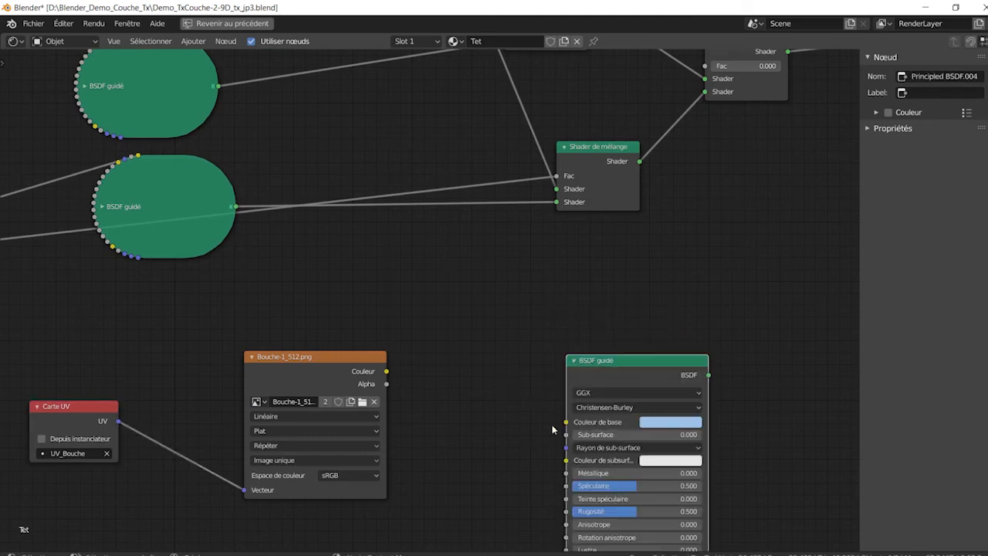
{"action": "left_click_drag", "start_coordinate": [387, 371], "coordinate": [576, 424]}
Feed the new Mix Shader with the mouth image's Alpha as Fac, the previous final mix as first Shader and the mouth BSDF as second
{"action": "scroll", "coordinate": [677, 380], "scroll_direction": "down", "scroll_amount": 4}
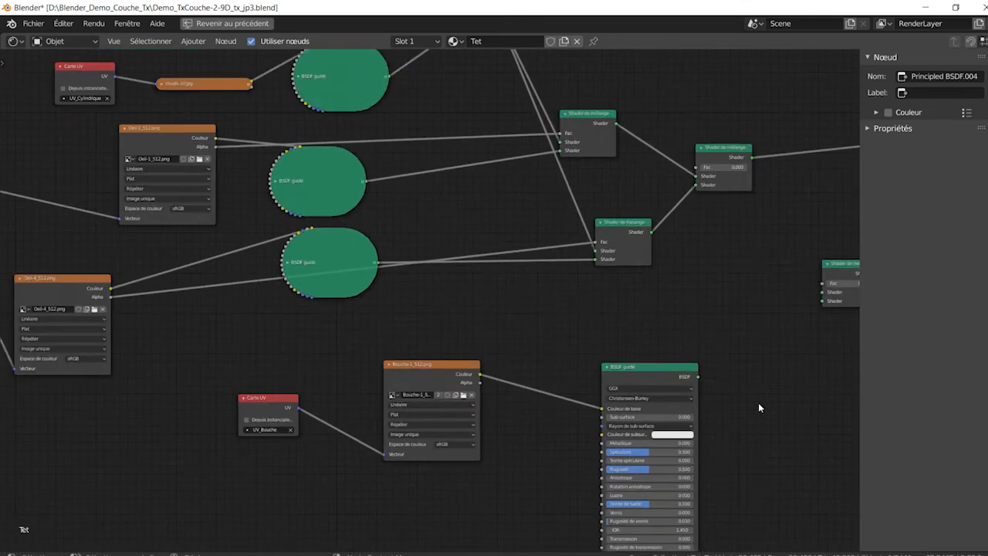
{"action": "middle_click_drag", "start_coordinate": [759, 407], "coordinate": [577, 413]}
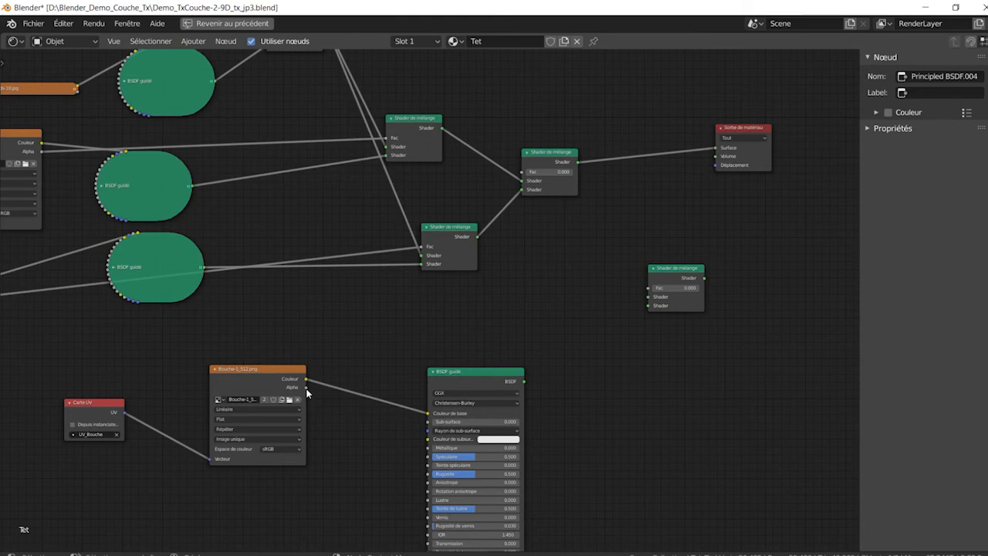
{"action": "left_click_drag", "start_coordinate": [307, 393], "coordinate": [661, 292]}
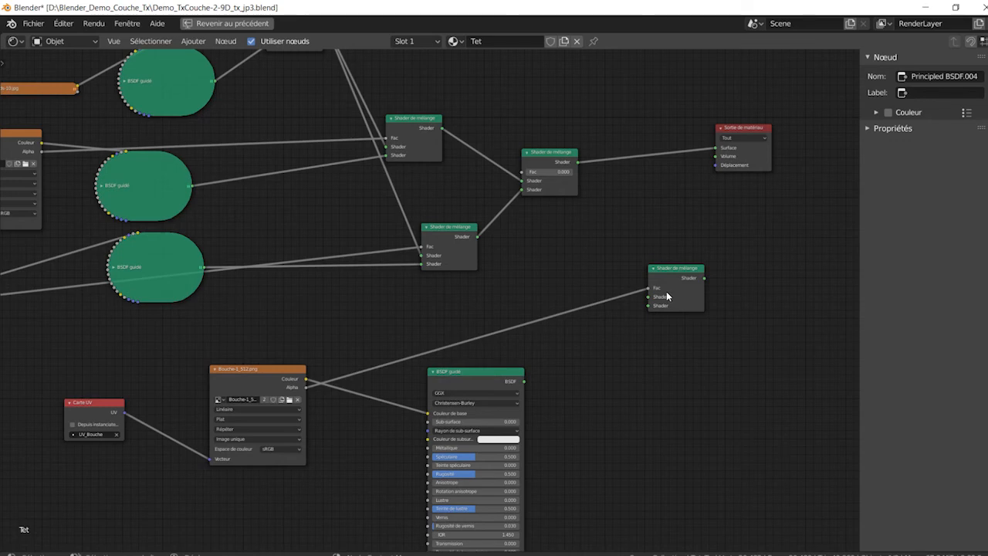
{"action": "left_click_drag", "start_coordinate": [524, 383], "coordinate": [651, 306]}
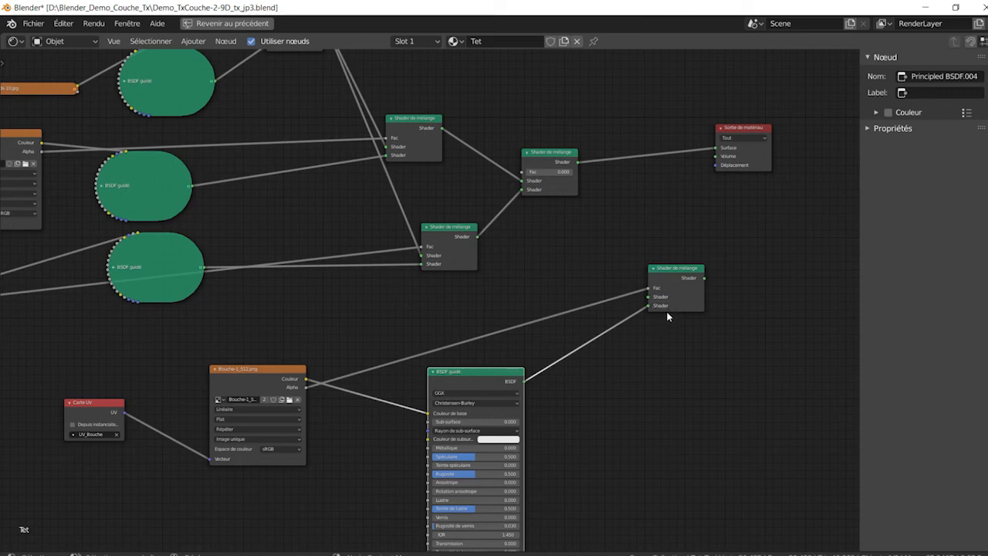
{"action": "left_click_drag", "start_coordinate": [580, 162], "coordinate": [649, 301]}
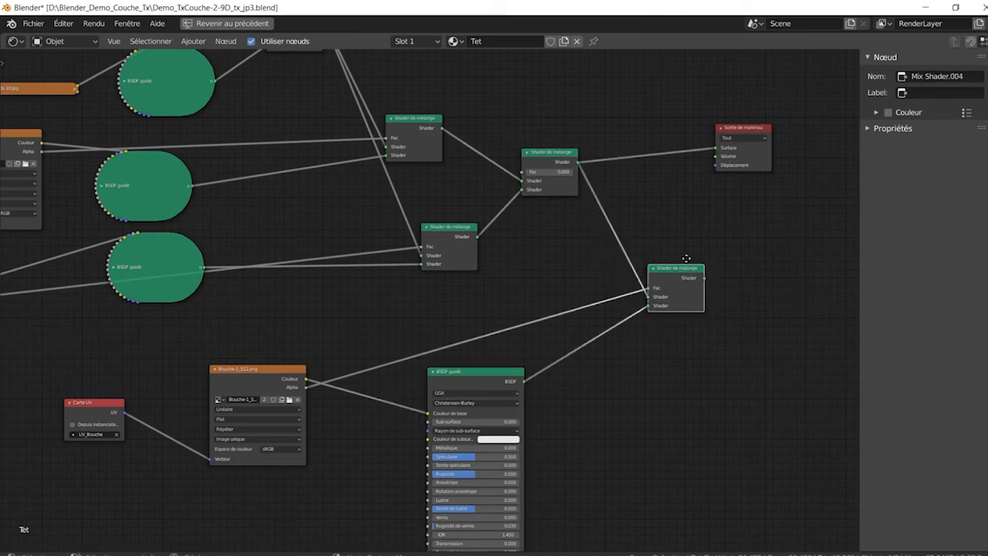
Reposition the new Mix Shader before the Material Output, connect it to Surface, and restore the multi-editor layout
{"action": "left_click_drag", "start_coordinate": [689, 271], "coordinate": [664, 196]}
{"action": "left_click_drag", "start_coordinate": [761, 129], "coordinate": [785, 181]}
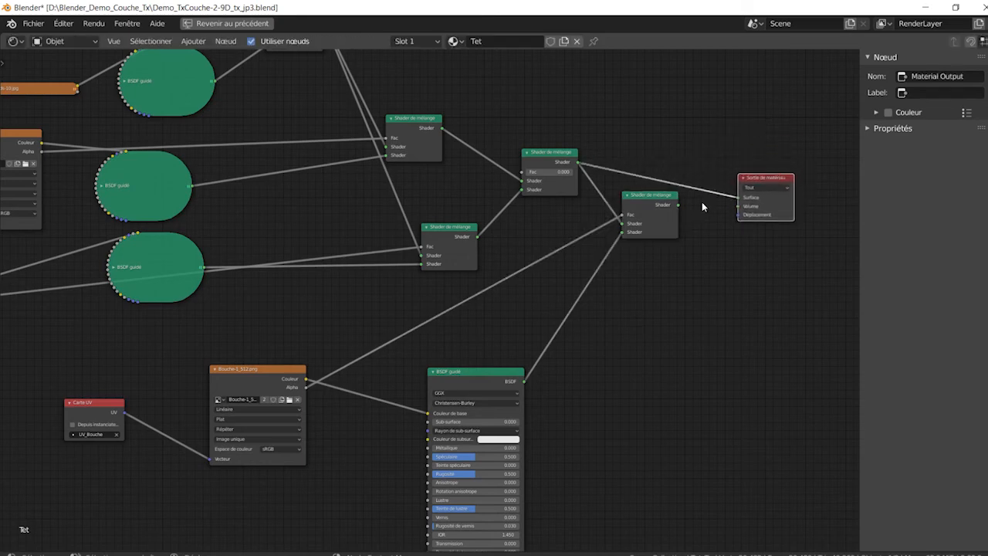
{"action": "left_click_drag", "start_coordinate": [677, 205], "coordinate": [744, 199]}
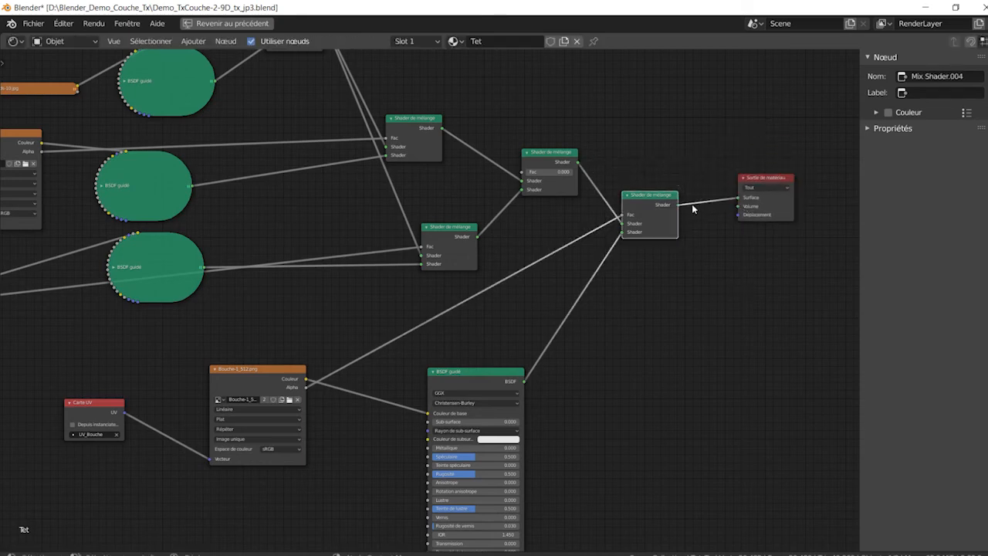
{"action": "key", "text": "ctrl+space"}
Enter Edit Mode on the head and show the mouth faces' UV_Bouche layout in the UV Editor
{"action": "scroll", "coordinate": [435, 230], "scroll_direction": "up", "scroll_amount": 3}
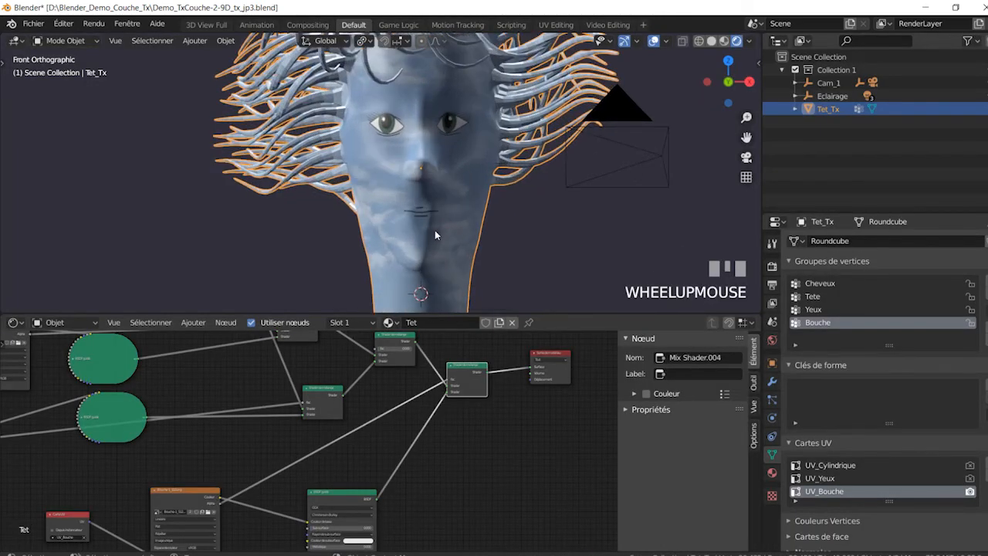
{"action": "middle_click_drag", "start_coordinate": [435, 231], "coordinate": [523, 247], "text": "shift"}
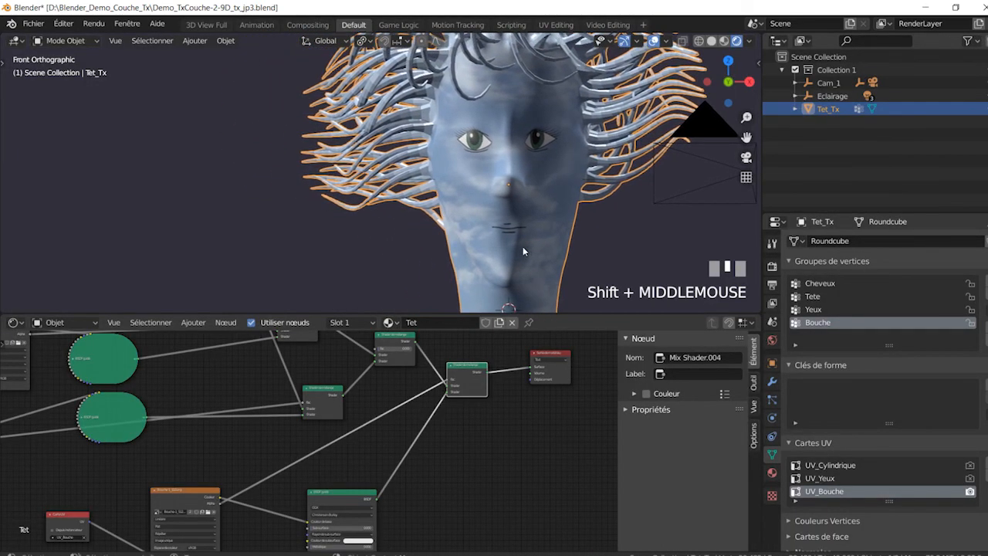
{"action": "left_click", "coordinate": [73, 40]}
{"action": "left_click", "coordinate": [76, 68]}
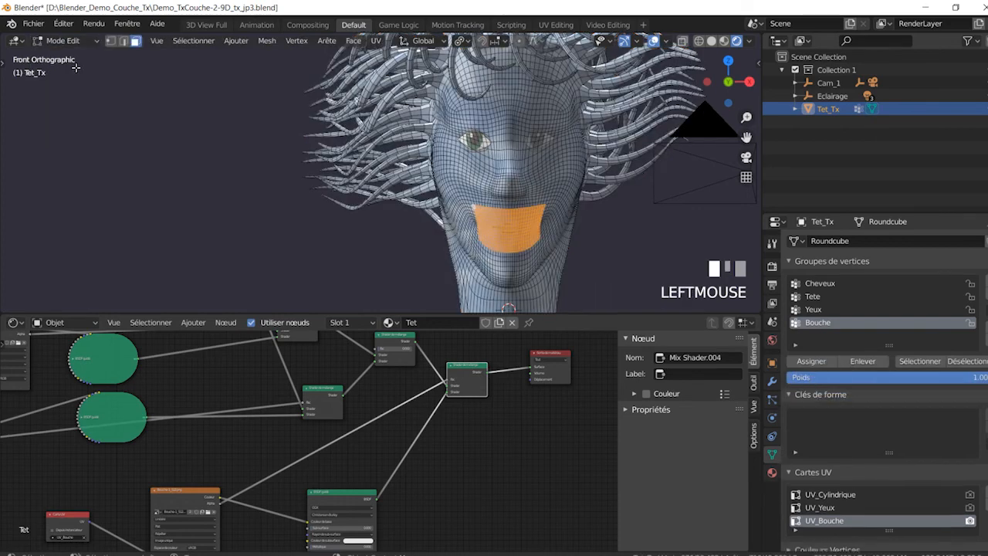
{"action": "left_click", "coordinate": [20, 325]}
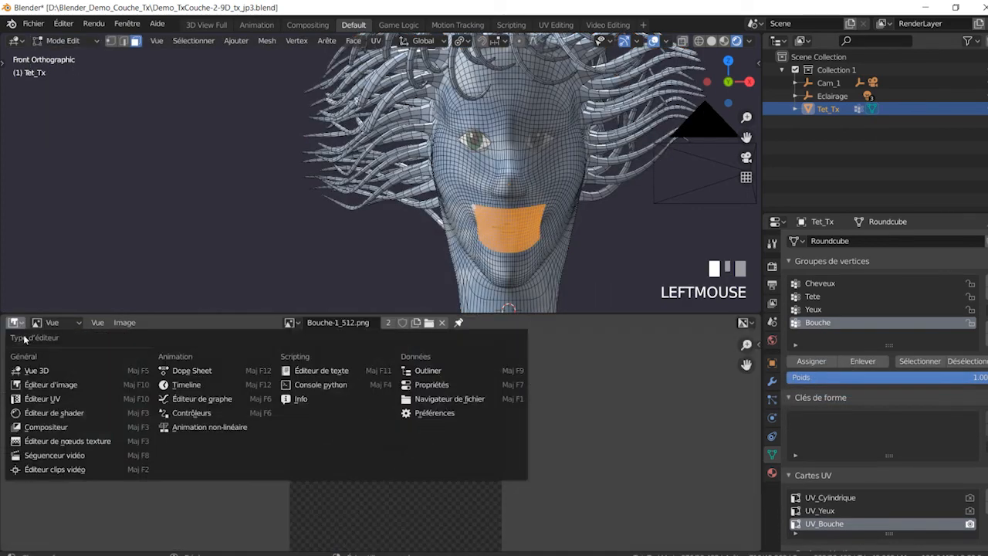
{"action": "left_click", "coordinate": [31, 400]}
{"action": "scroll", "coordinate": [433, 425], "scroll_direction": "up", "scroll_amount": 1}
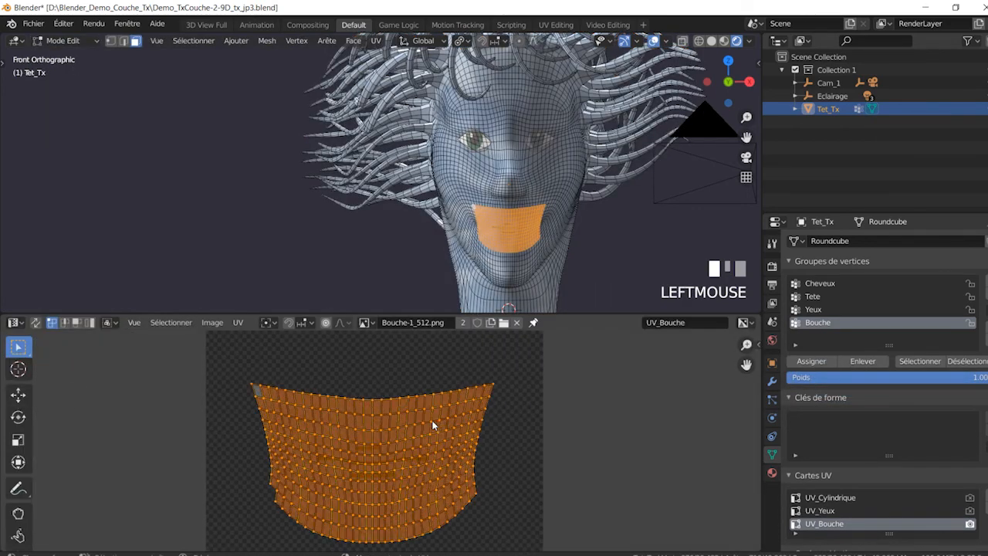
Shrink the mouth UVs along X and Y, shift them slightly down over the mouth image, and return to Object Mode
{"action": "key", "text": "s"}
{"action": "key", "text": "x"}
{"action": "left_click", "coordinate": [522, 447]}
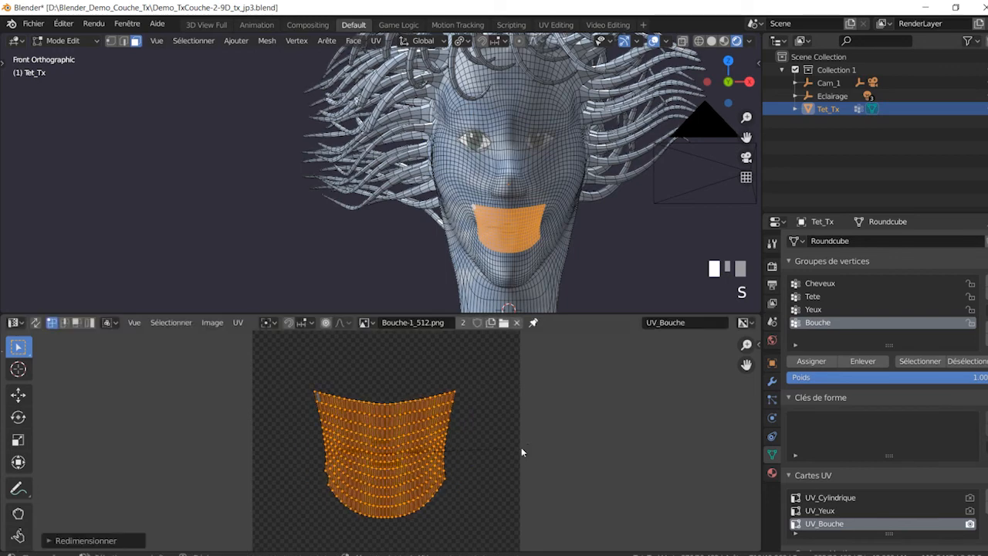
{"action": "key", "text": "s"}
{"action": "key", "text": "y"}
{"action": "left_click", "coordinate": [508, 458]}
{"action": "key", "text": "g"}
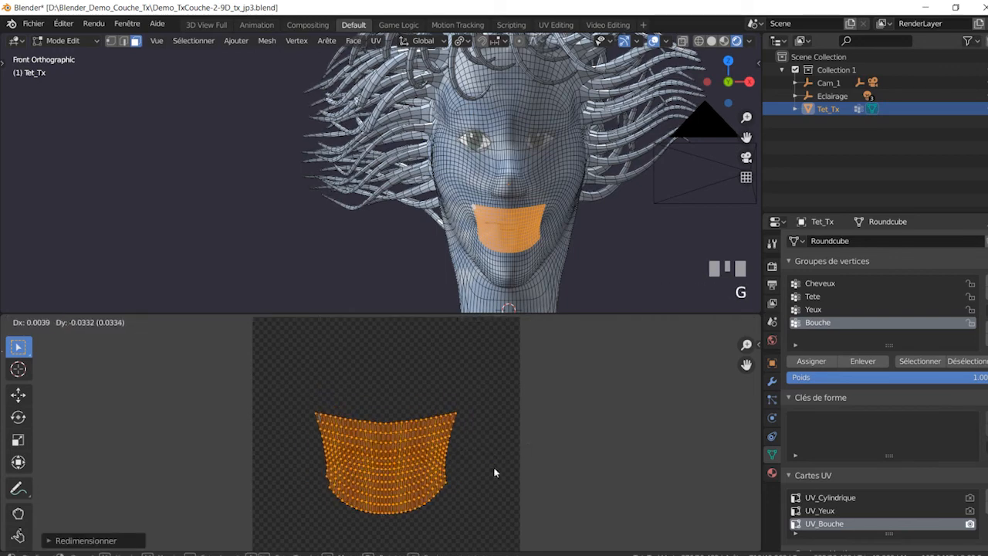
{"action": "left_click", "coordinate": [492, 470]}
{"action": "left_click", "coordinate": [81, 43]}
{"action": "left_click", "coordinate": [79, 51]}
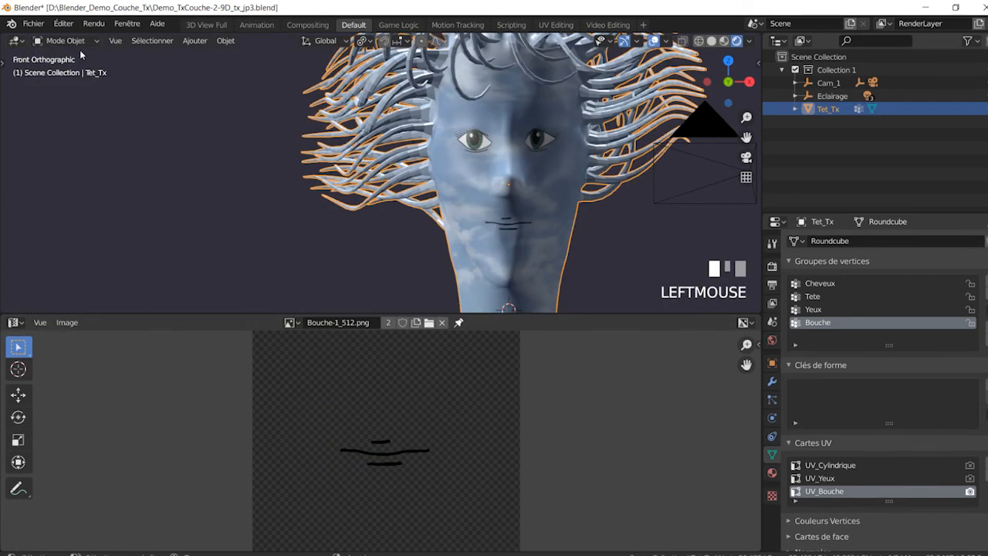
Widen the mouth UVs along X by a factor of about 1.1, move them slightly up, and return to Object Mode
{"action": "left_click", "coordinate": [61, 42]}
{"action": "left_click", "coordinate": [66, 68]}
{"action": "key", "text": "s"}
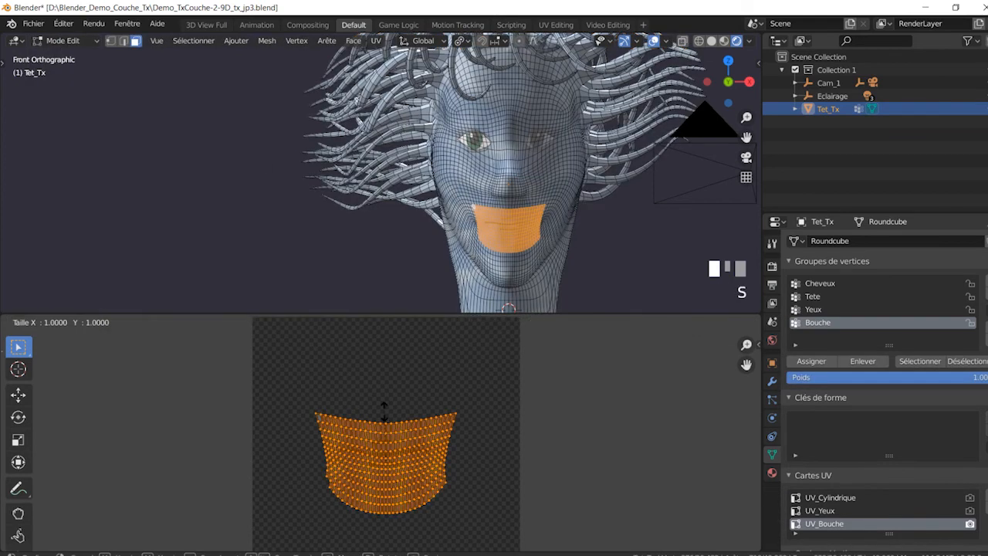
{"action": "key", "text": "x"}
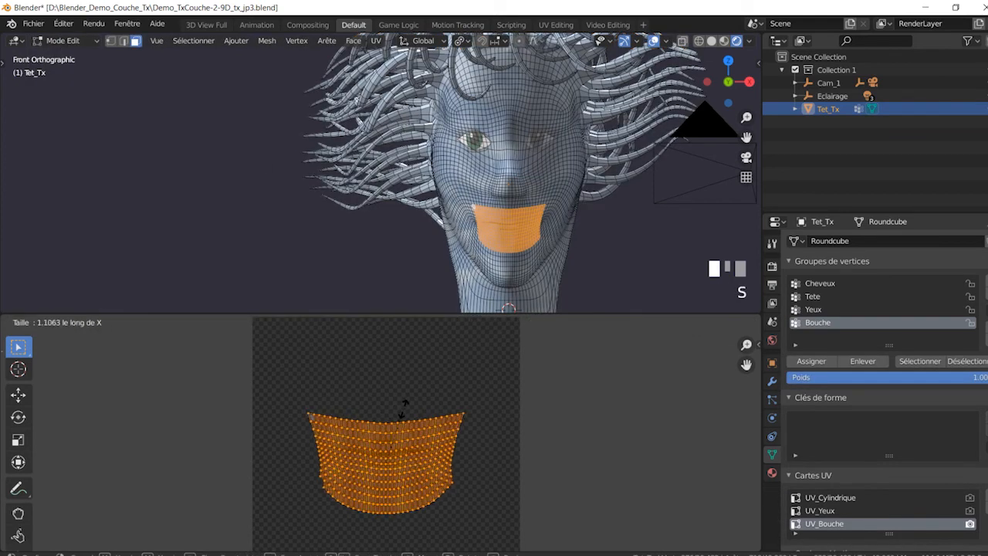
{"action": "left_click", "coordinate": [403, 415]}
{"action": "key", "text": "g"}
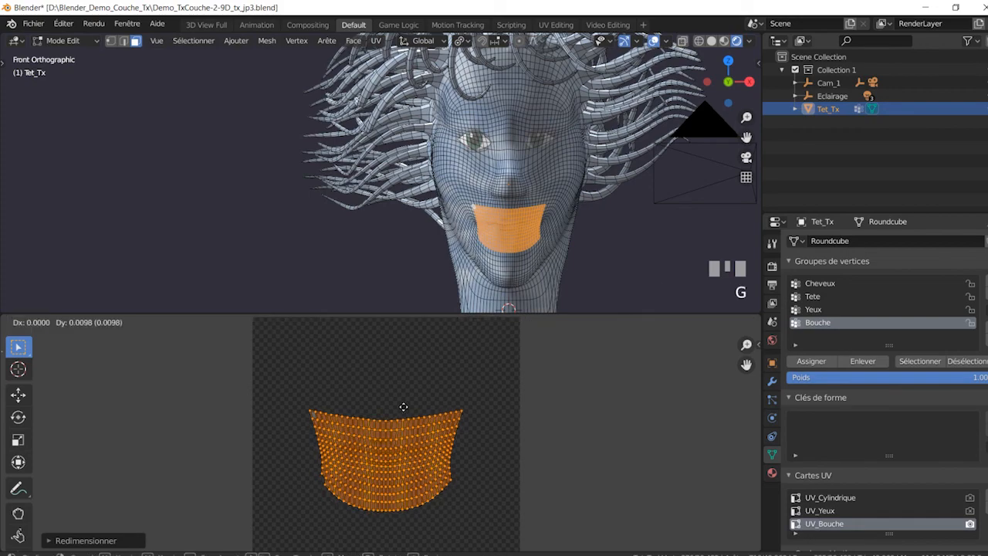
{"action": "left_click", "coordinate": [404, 399]}
{"action": "left_click", "coordinate": [87, 42]}
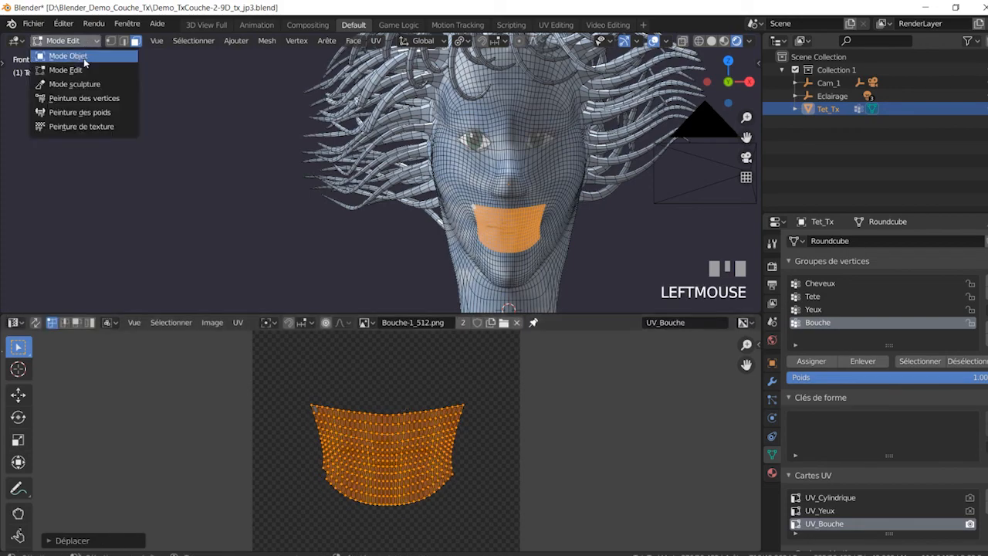
{"action": "left_click", "coordinate": [83, 58]}
Preview the blend between the two eye layers by raising their Mix Shader's Fac to 0.827, and reset it to 0
{"action": "middle_click_drag", "start_coordinate": [83, 58], "coordinate": [358, 213]}
{"action": "scroll", "coordinate": [416, 211], "scroll_direction": "down", "scroll_amount": 5}
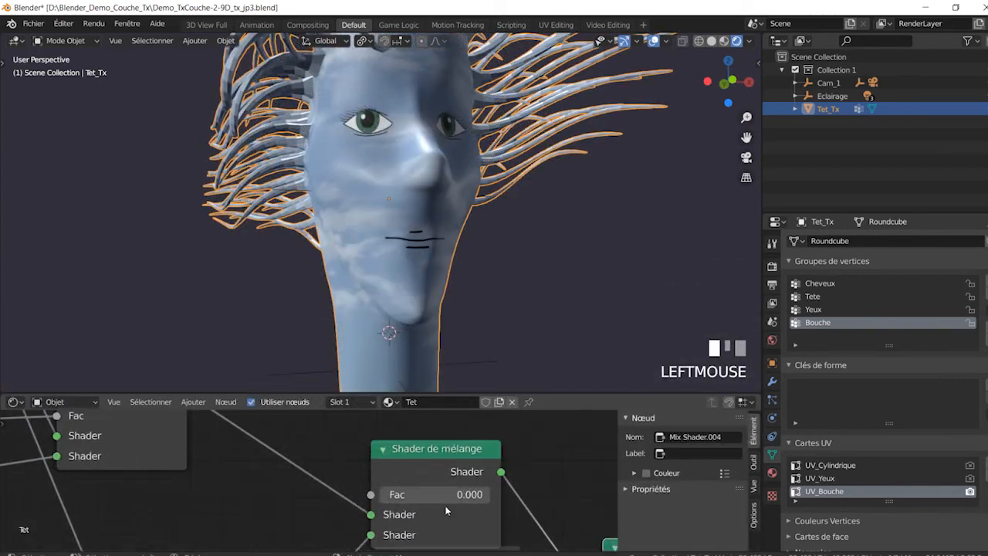
{"action": "middle_click_drag", "start_coordinate": [446, 506], "coordinate": [460, 513]}
{"action": "left_click_drag", "start_coordinate": [416, 502], "coordinate": [453, 504]}
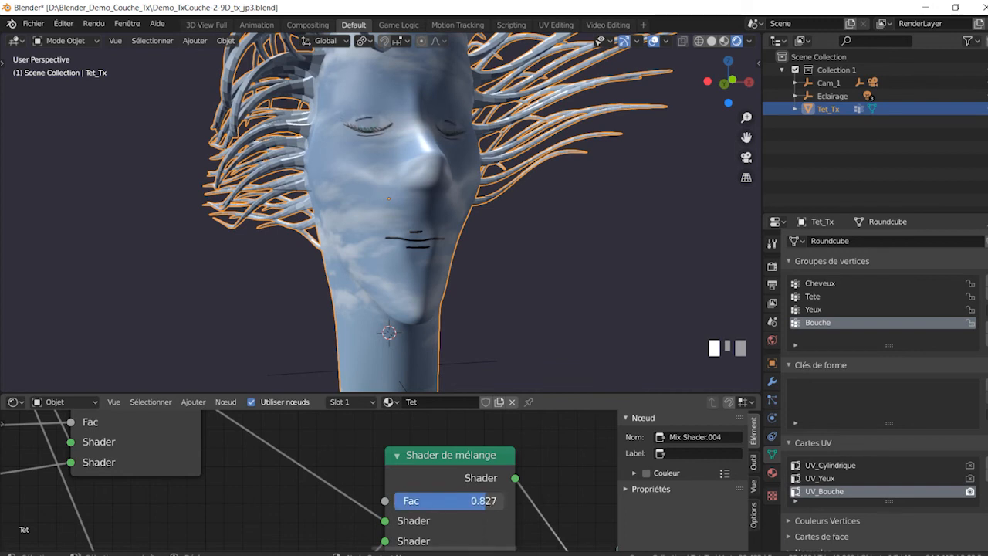
{"action": "right_click", "coordinate": [453, 504]}
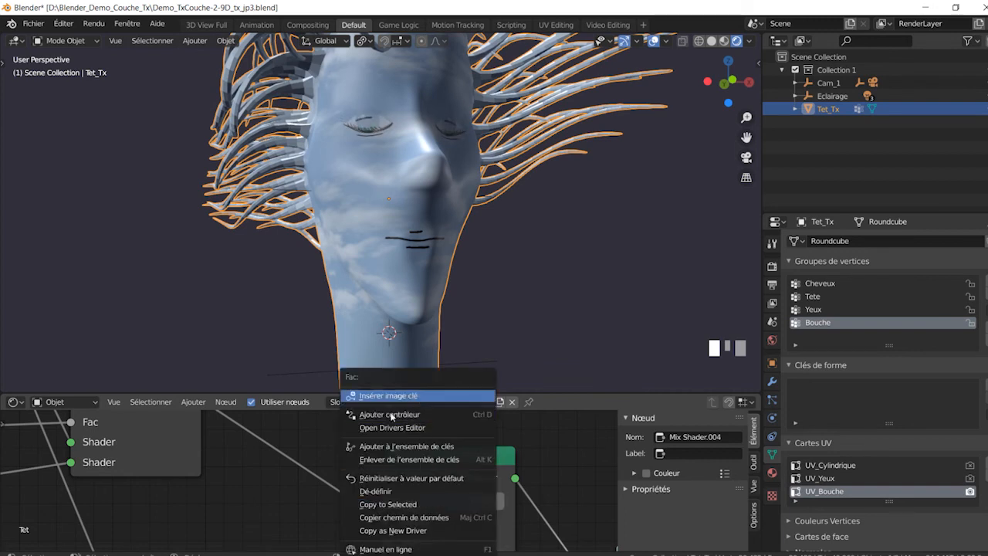
{"action": "left_click_drag", "start_coordinate": [480, 501], "coordinate": [394, 501]}
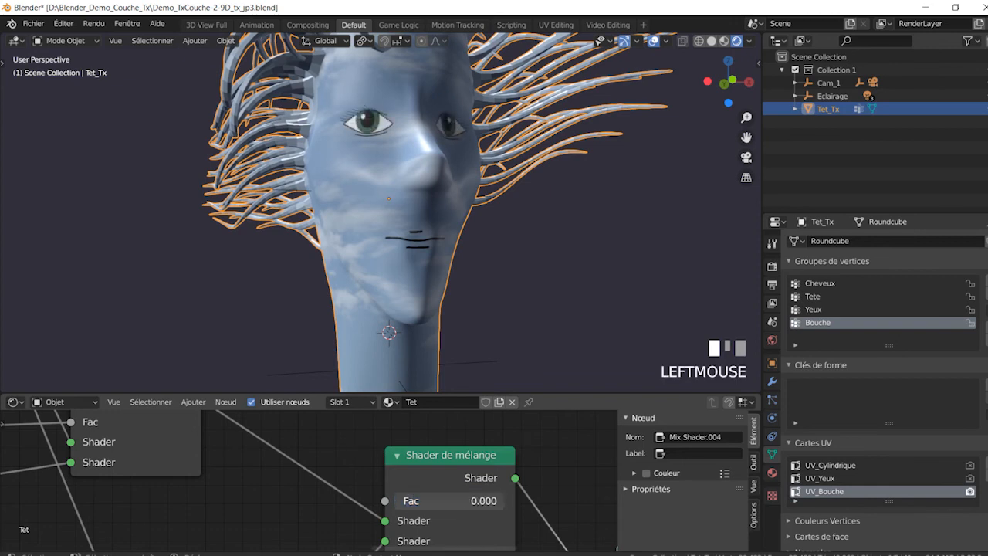
Split the node editor horizontally and turn the lower area into a Timeline
{"action": "left_click_drag", "start_coordinate": [761, 550], "coordinate": [607, 500]}
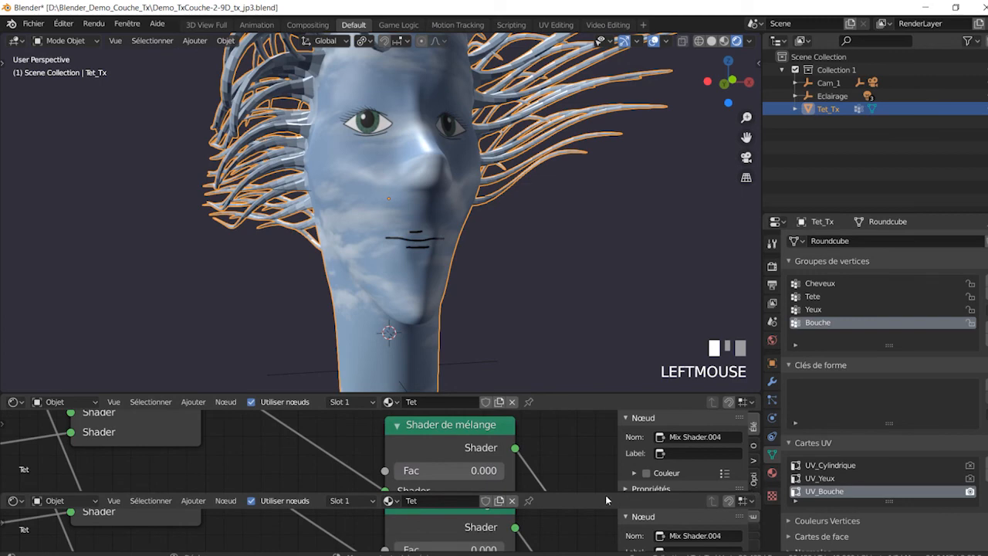
{"action": "left_click", "coordinate": [14, 500]}
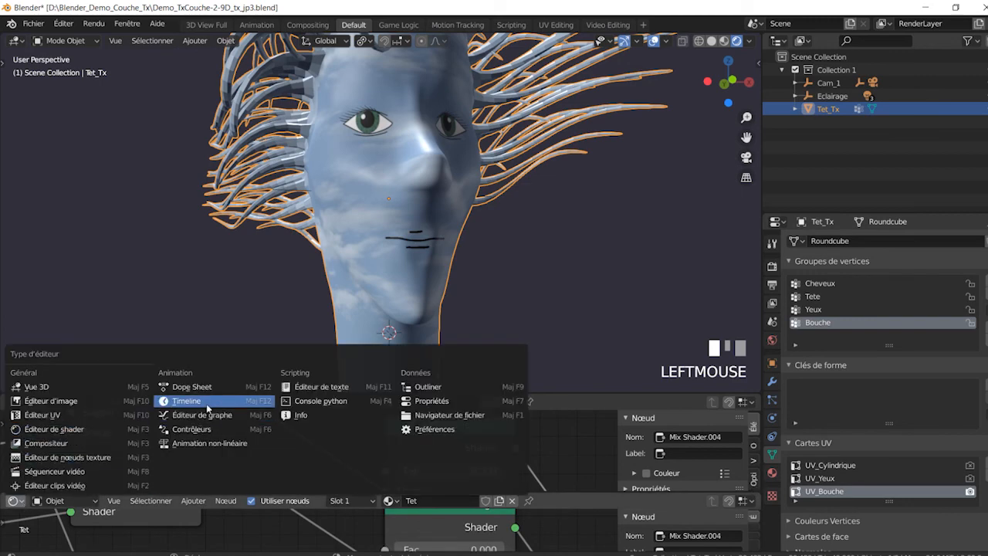
{"action": "left_click", "coordinate": [183, 401]}
Keyframe the Fac of the Mix Shader blending the eye layers at 0.000 on frame 39 and 1.000 on frame 64
{"action": "left_click_drag", "start_coordinate": [154, 519], "coordinate": [244, 519]}
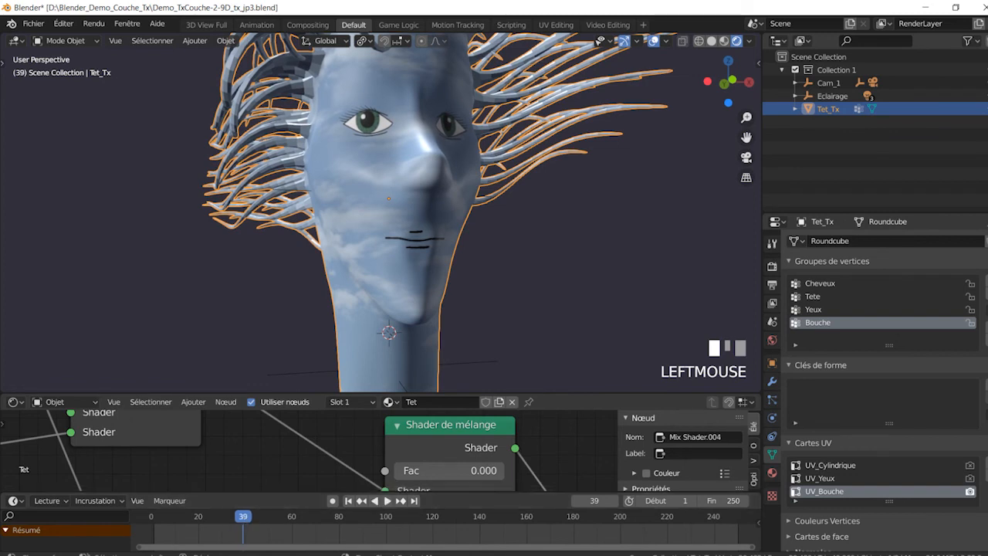
{"action": "right_click_drag", "start_coordinate": [467, 473], "coordinate": [451, 401]}
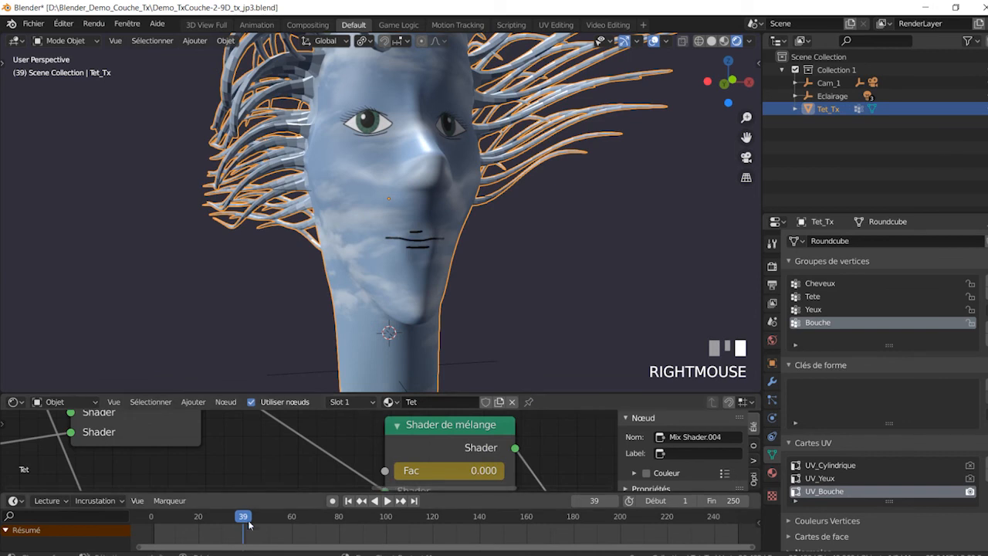
{"action": "left_click_drag", "start_coordinate": [245, 518], "coordinate": [304, 523]}
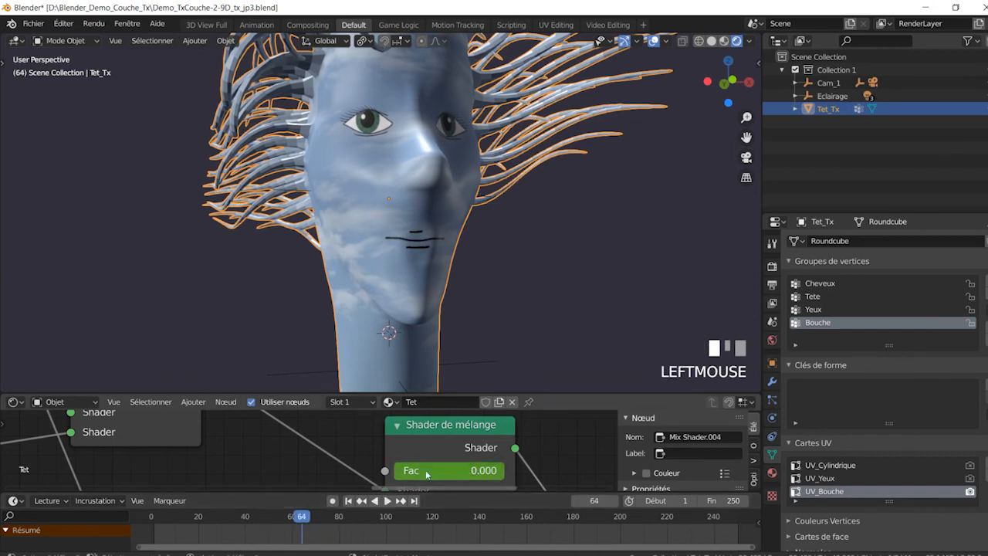
{"action": "left_click_drag", "start_coordinate": [427, 473], "coordinate": [504, 472]}
{"action": "right_click", "coordinate": [471, 474]}
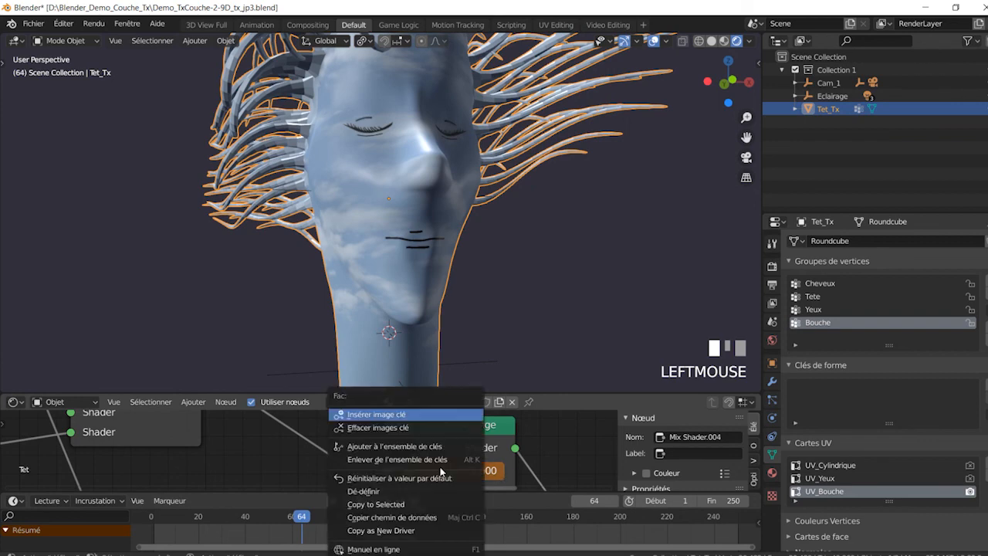
{"action": "right_click", "coordinate": [417, 417]}
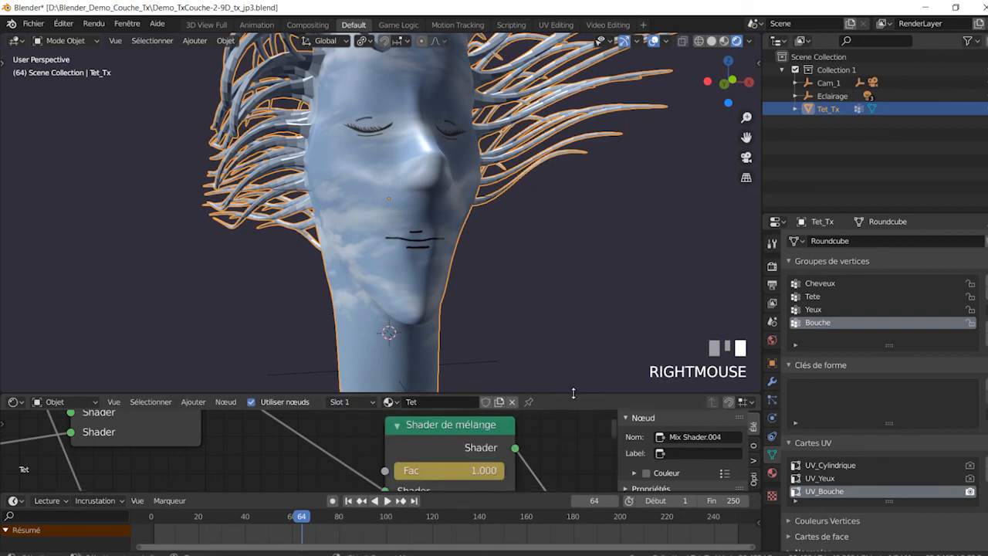
Enlarge the 3D viewport over the node editor and scrub the timeline between frames 34 and 92 to preview the eye blend
{"action": "left_click_drag", "start_coordinate": [572, 394], "coordinate": [231, 529]}
{"action": "middle_click_drag", "start_coordinate": [530, 374], "coordinate": [471, 382]}
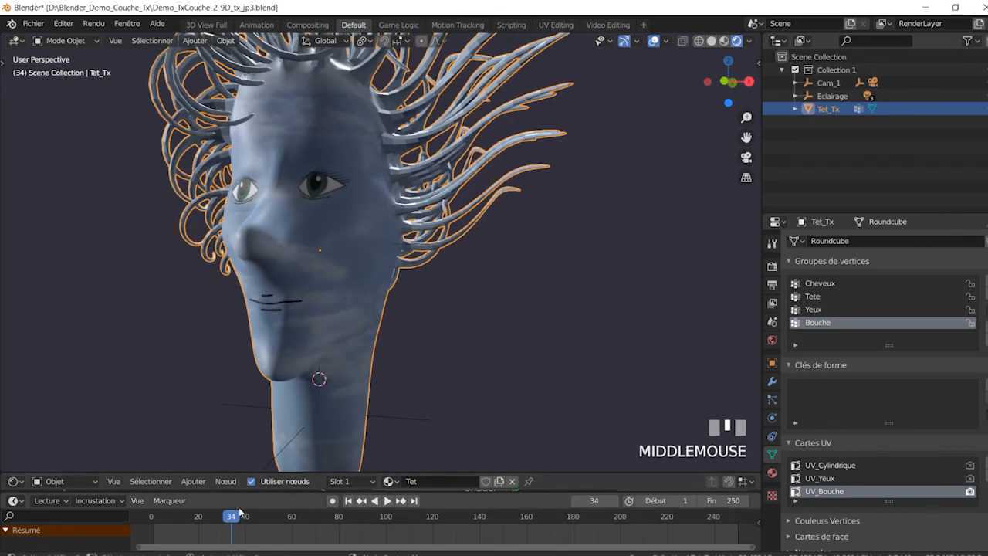
{"action": "left_click_drag", "start_coordinate": [235, 521], "coordinate": [364, 534]}
{"action": "left_click_drag", "start_coordinate": [288, 535], "coordinate": [367, 531]}
{"action": "scroll", "coordinate": [339, 355], "scroll_direction": "down", "scroll_amount": 3}
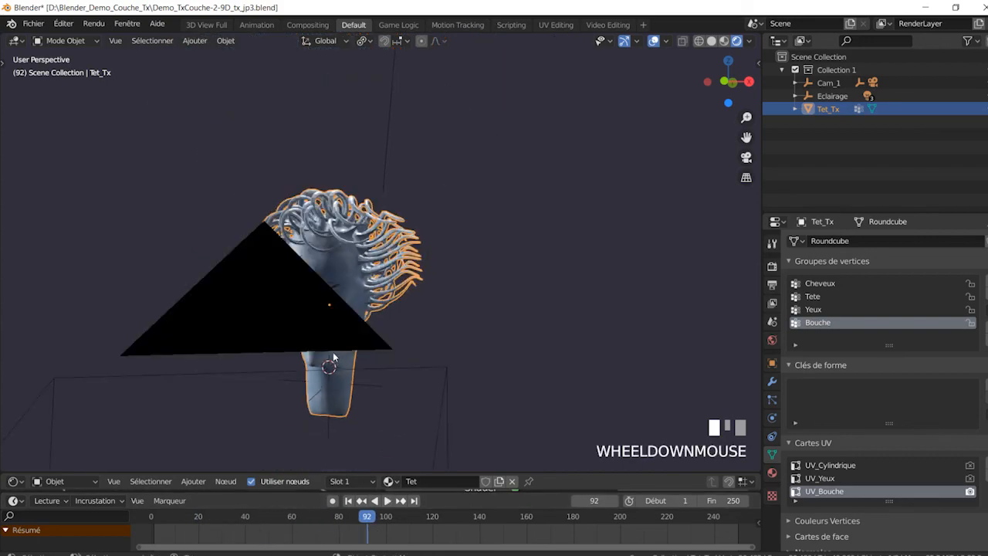
Scrub the timeline back from frame 92 through frame 51 to frame 34, inspecting the eye transition on both sides of the face
{"action": "scroll", "coordinate": [338, 356], "scroll_direction": "up", "scroll_amount": 5}
{"action": "middle_click_drag", "start_coordinate": [338, 343], "coordinate": [385, 346]}
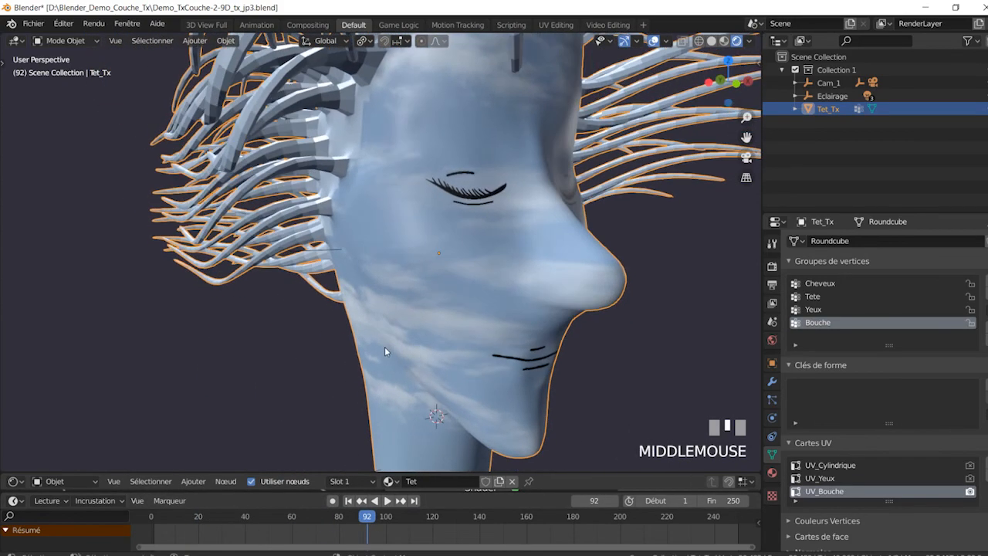
{"action": "scroll", "coordinate": [384, 346], "scroll_direction": "down", "scroll_amount": 2}
{"action": "left_click_drag", "start_coordinate": [369, 518], "coordinate": [270, 520]}
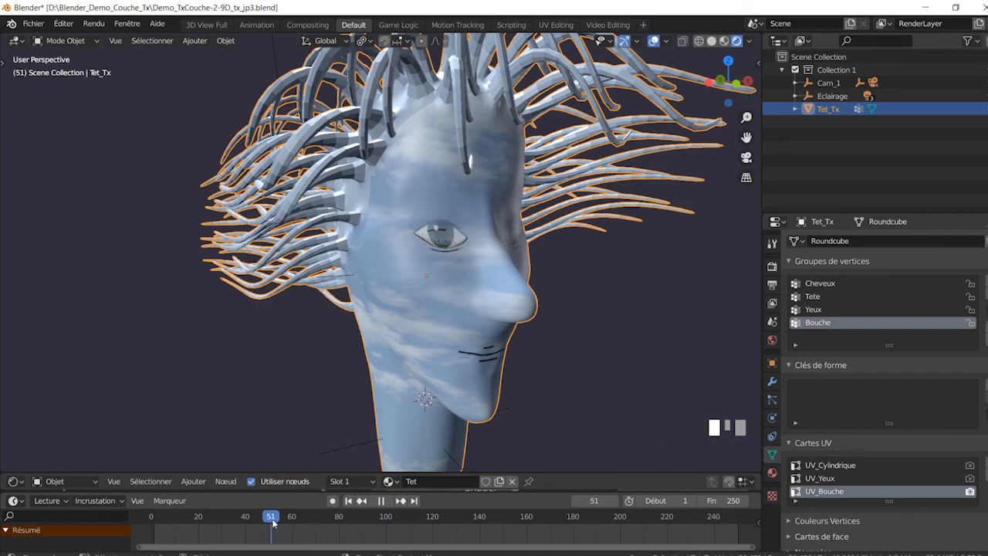
{"action": "middle_click_drag", "start_coordinate": [520, 401], "coordinate": [458, 392]}
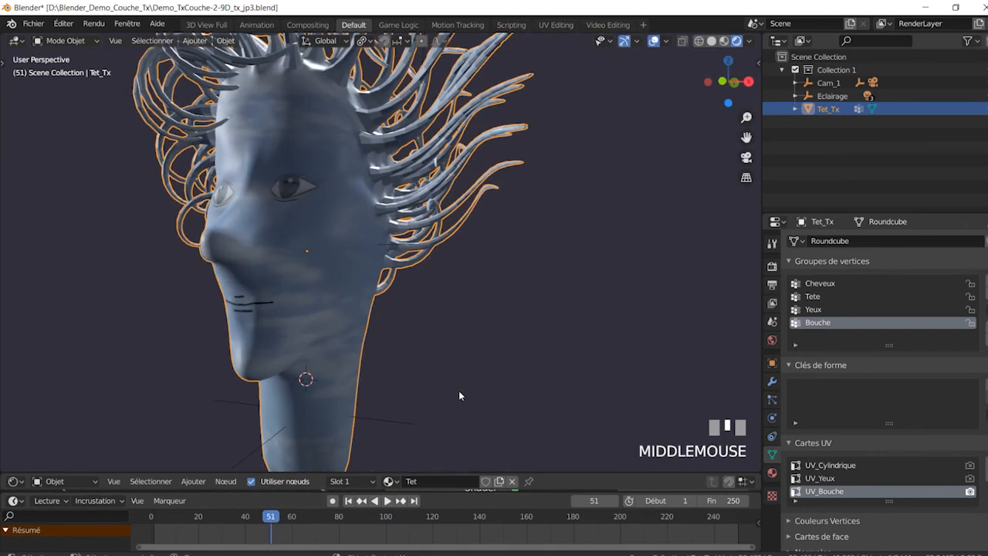
{"action": "left_click", "coordinate": [287, 517]}
{"action": "left_click_drag", "start_coordinate": [287, 518], "coordinate": [231, 517]}
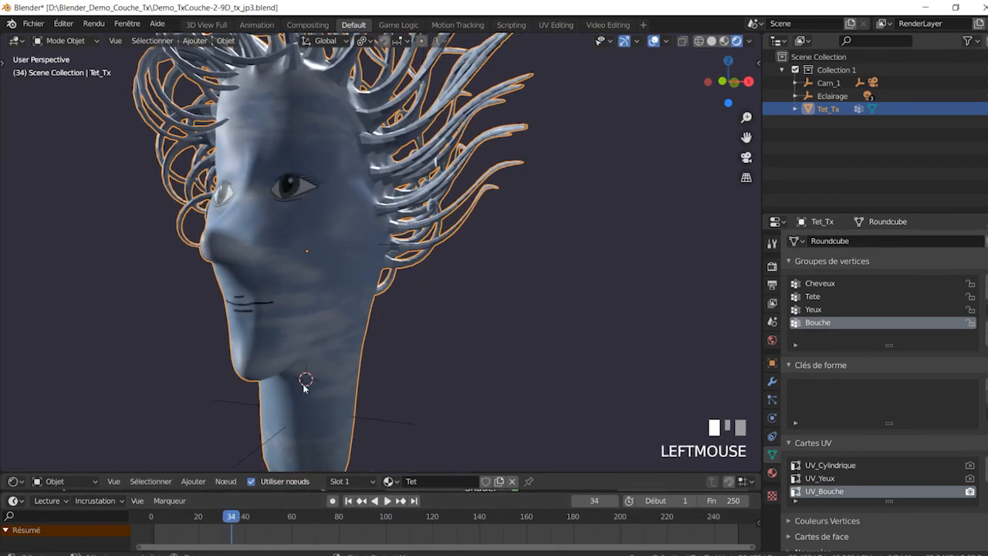
{"action": "middle_click_drag", "start_coordinate": [305, 386], "coordinate": [366, 390]}
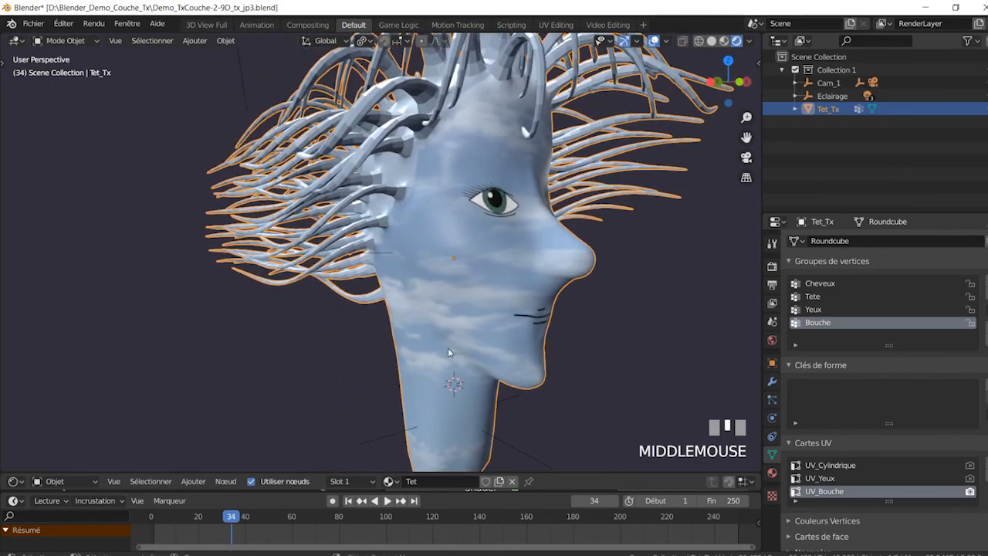
{"action": "middle_click_drag", "start_coordinate": [508, 322], "coordinate": [451, 319], "text": "shift"}
{"action": "scroll", "coordinate": [444, 328], "scroll_direction": "down", "scroll_amount": 4}
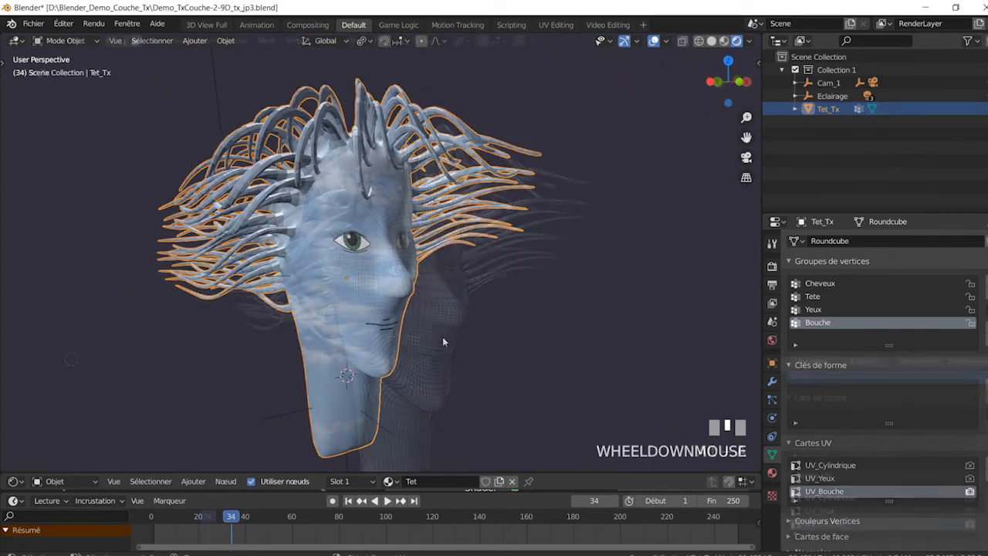
Enter Edit Mode on the head, clear the selection, and select the faces of the Cheveux vertex group
{"action": "key", "text": "Tab"}
{"action": "key", "text": "alt+a"}
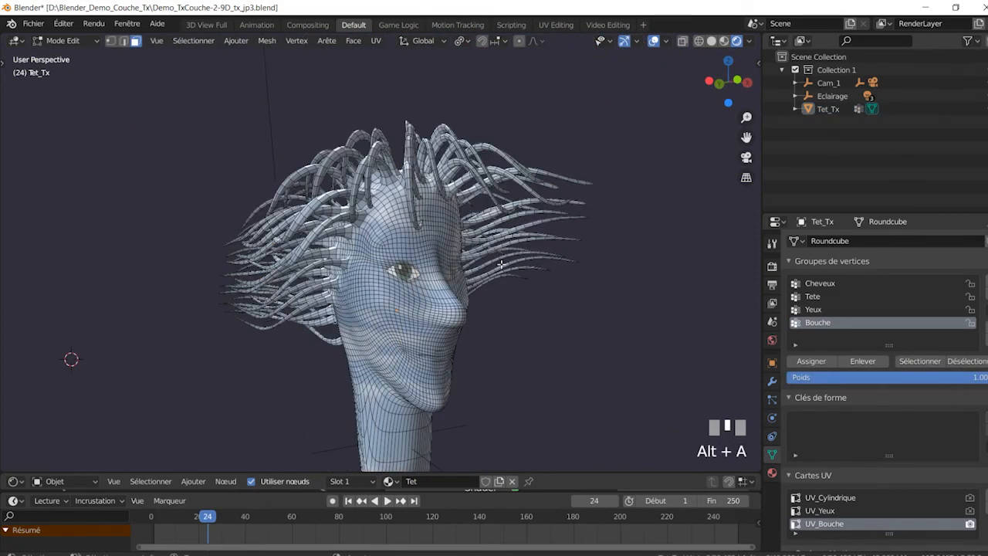
{"action": "left_click", "coordinate": [827, 282]}
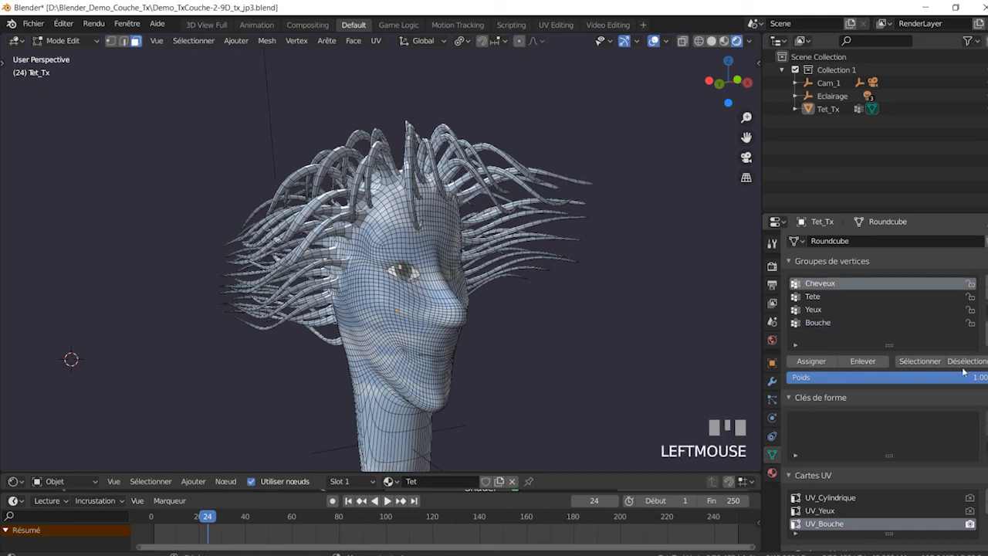
{"action": "left_click", "coordinate": [917, 362]}
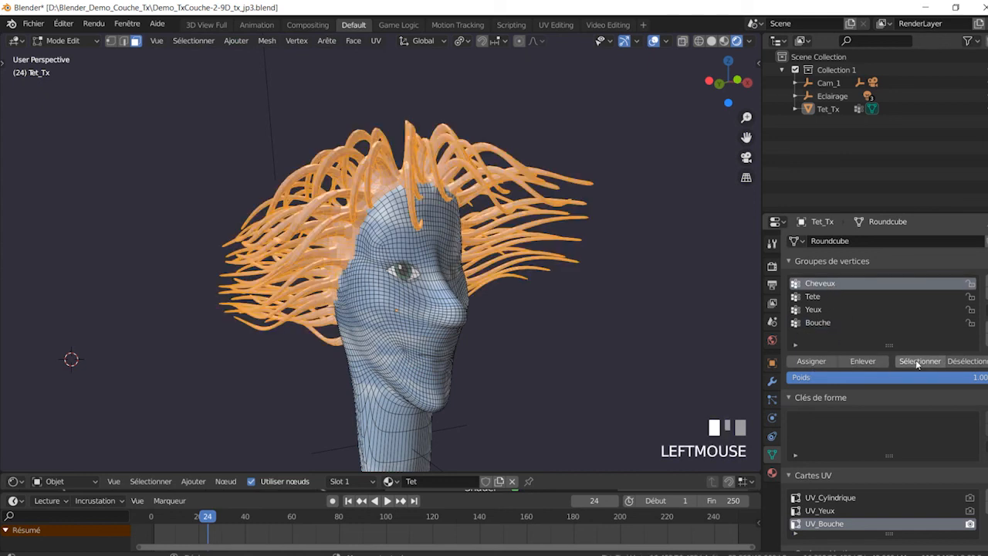
Add a second material slot with a new material named Cheveux, and assign it to the selected hair faces
{"action": "left_click", "coordinate": [772, 473]}
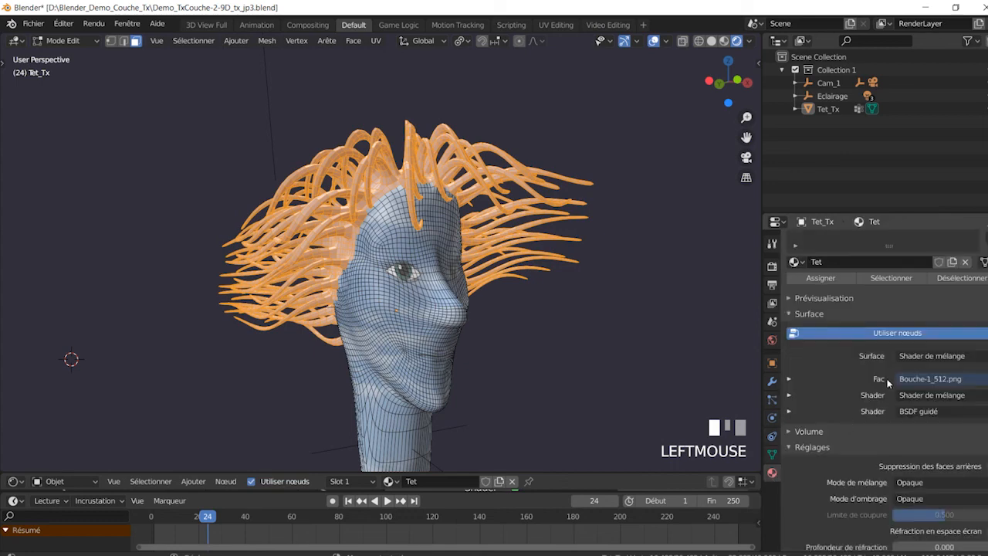
{"action": "scroll", "coordinate": [878, 328], "scroll_direction": "up", "scroll_amount": 1}
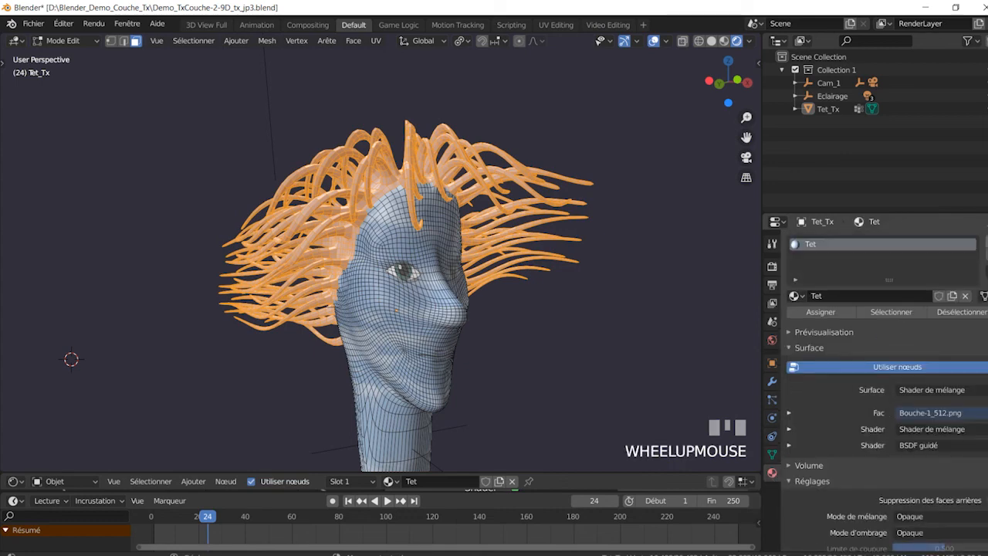
{"action": "left_click", "coordinate": [987, 244]}
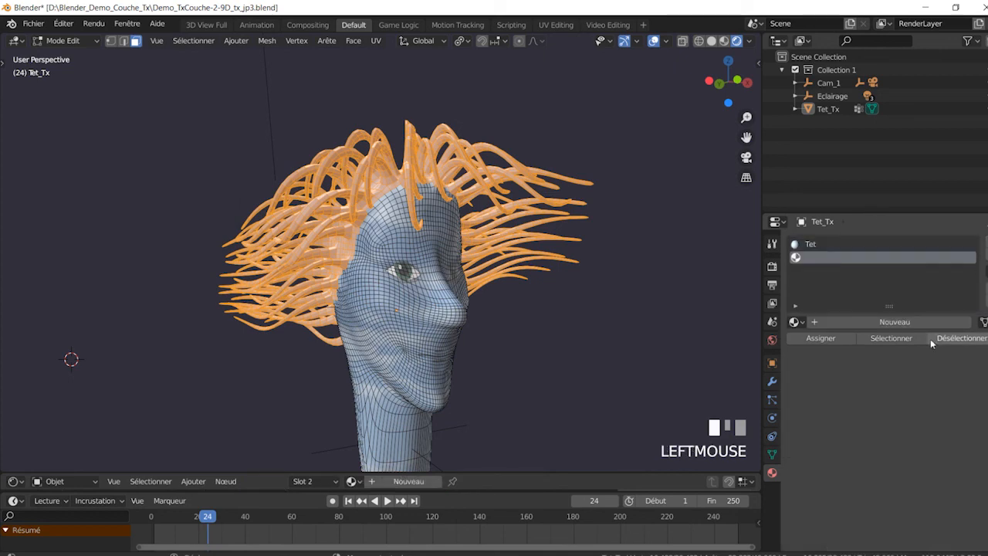
{"action": "left_click", "coordinate": [892, 322]}
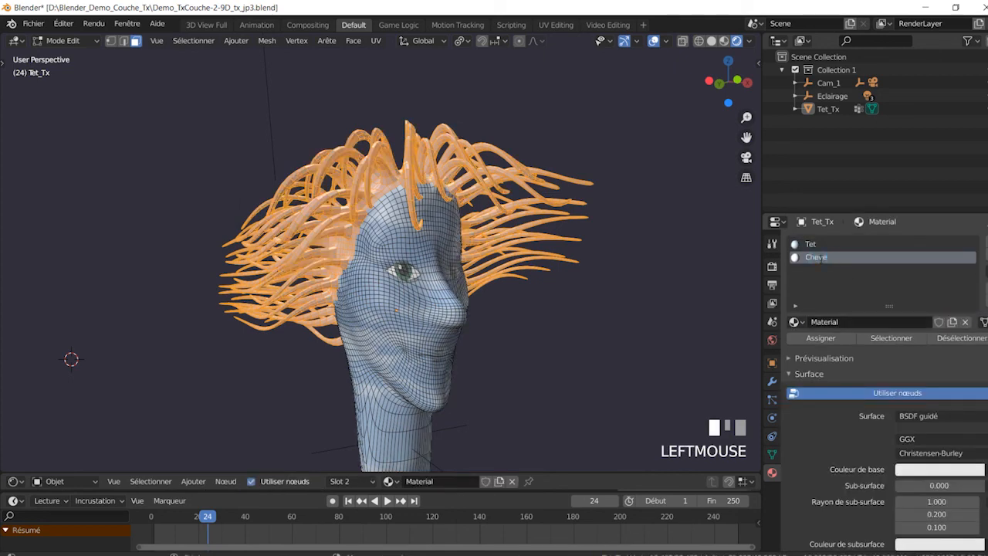
{"action": "key", "text": "Return"}
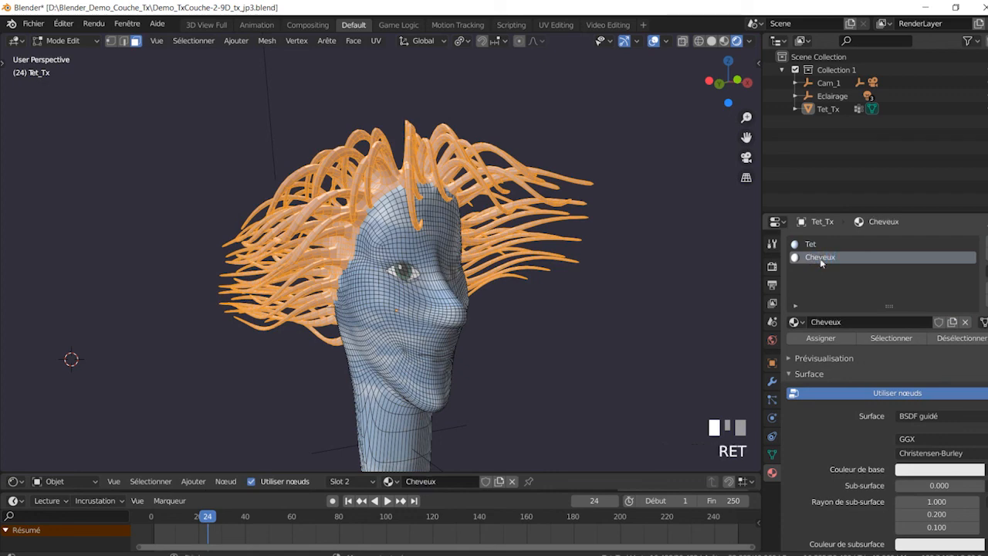
{"action": "left_click", "coordinate": [817, 338]}
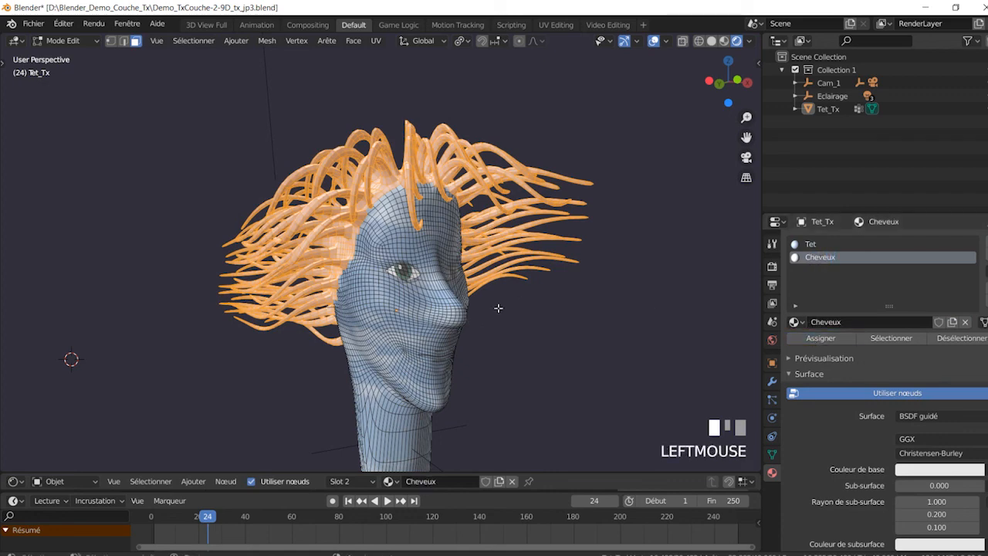
Set the Cheveux material's base color to a muted purple (HSV 0.731, 0.415, 0.364) and return to Object Mode
{"action": "left_click", "coordinate": [939, 474]}
{"action": "left_click_drag", "start_coordinate": [926, 331], "coordinate": [939, 317]}
{"action": "mouse_move", "coordinate": [975, 290]}
{"action": "left_mouse_down"}
{"action": "mouse_move", "coordinate": [975, 349]}
{"action": "mouse_move", "coordinate": [925, 327]}
{"action": "left_mouse_up"}
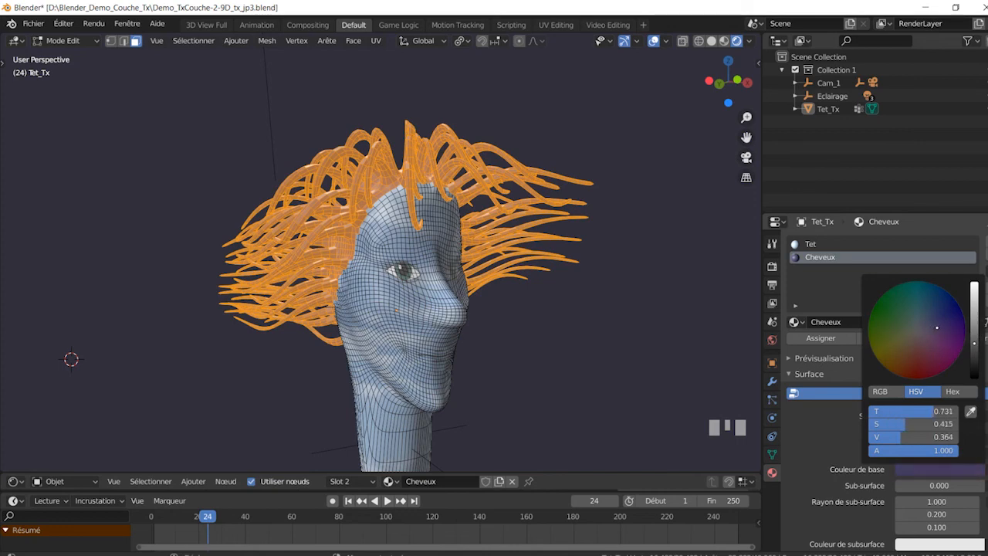
{"action": "left_click", "coordinate": [65, 40]}
{"action": "left_click", "coordinate": [71, 54]}
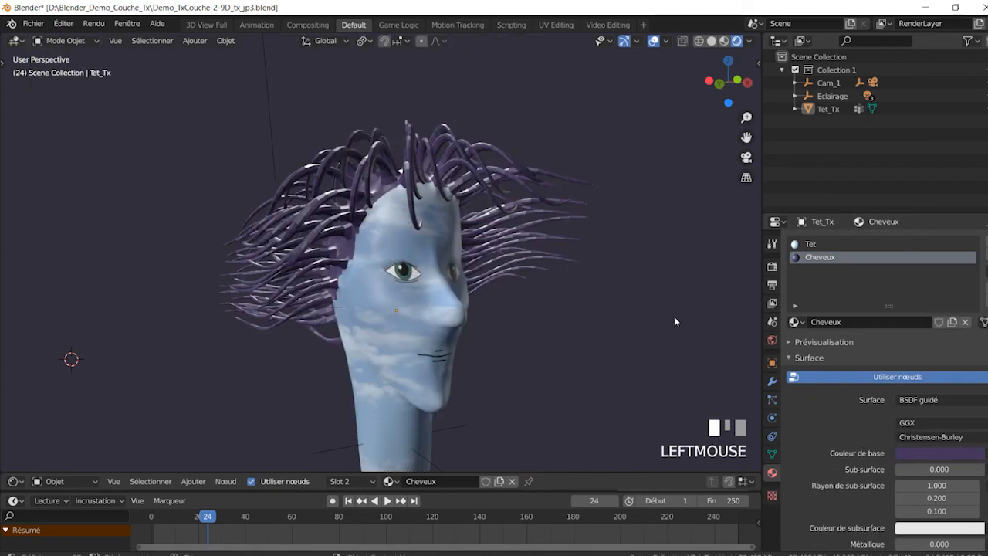
Change the Cheveux base color to a darker blue-violet with HSV 0.673, 0.514, 0.299
{"action": "left_click", "coordinate": [962, 456]}
{"action": "left_click_drag", "start_coordinate": [976, 328], "coordinate": [975, 333]}
{"action": "mouse_move", "coordinate": [937, 310]}
{"action": "left_mouse_down"}
{"action": "mouse_move", "coordinate": [923, 307]}
{"action": "mouse_move", "coordinate": [939, 302]}
{"action": "left_mouse_up"}
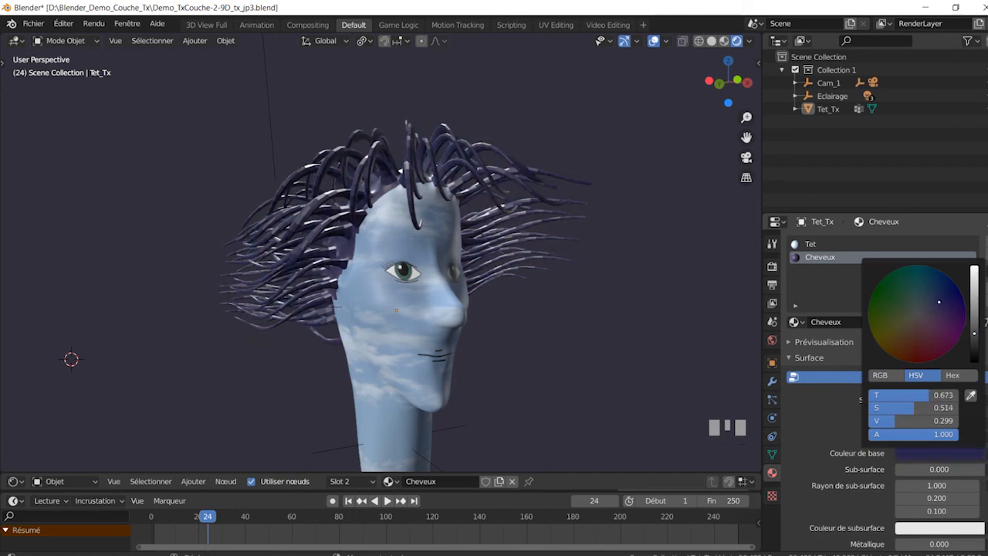